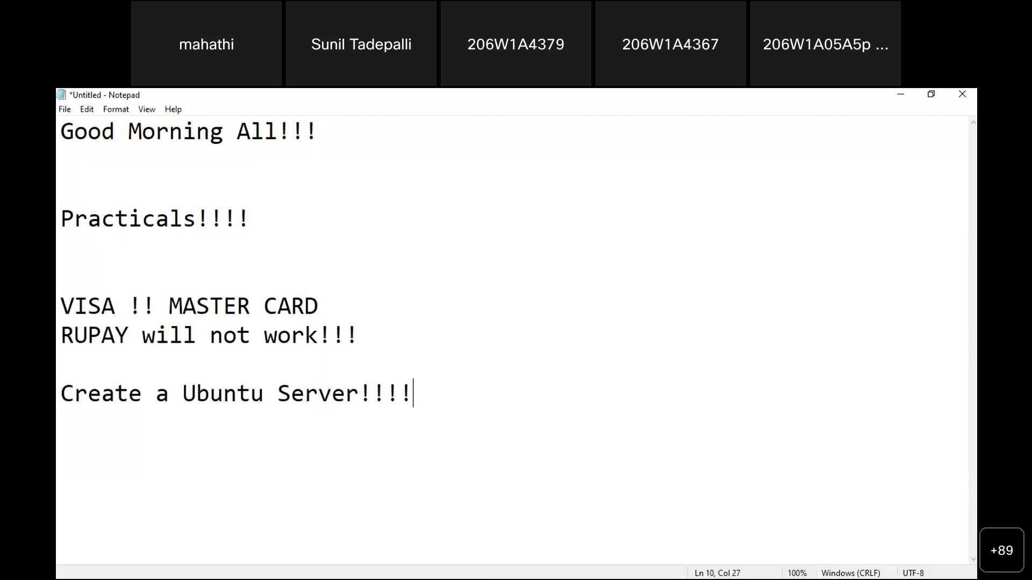
Number the server task in Notepad so it reads '1 .Create a Ubuntu Server!!!!'
key(Return)
key(Return)
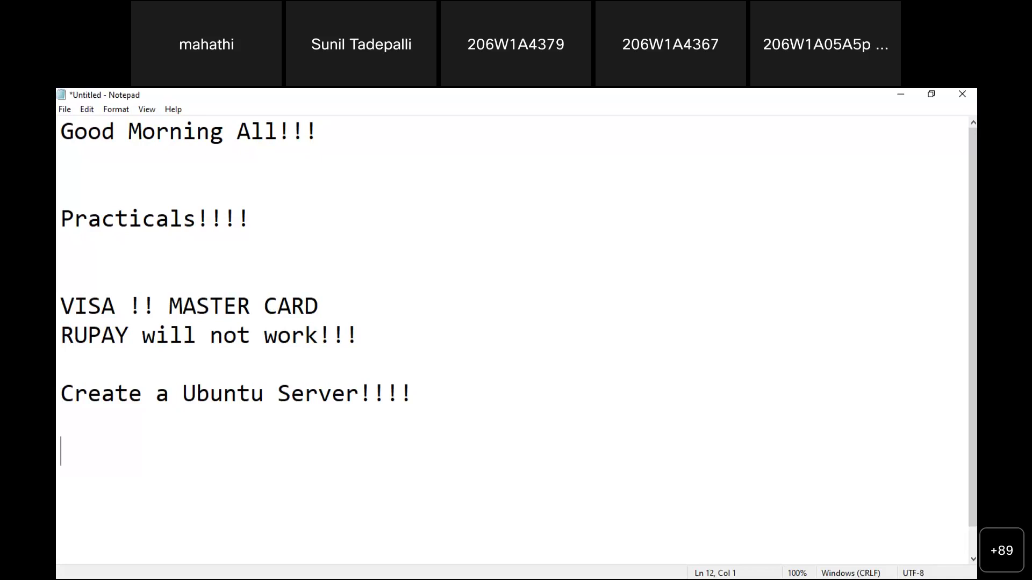
key(Up)
key(Up)
text(1 .)
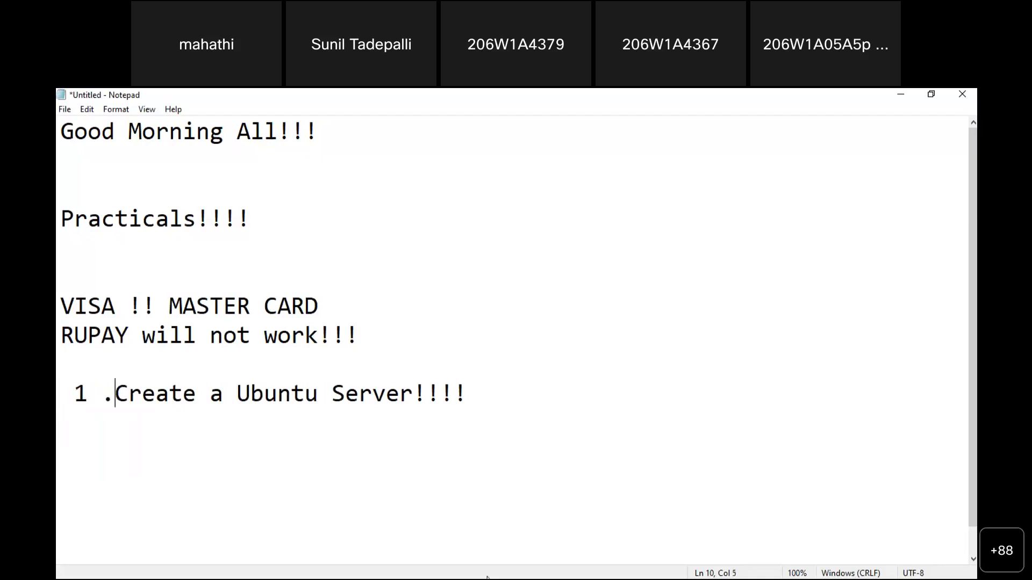
key(alt+Tab)
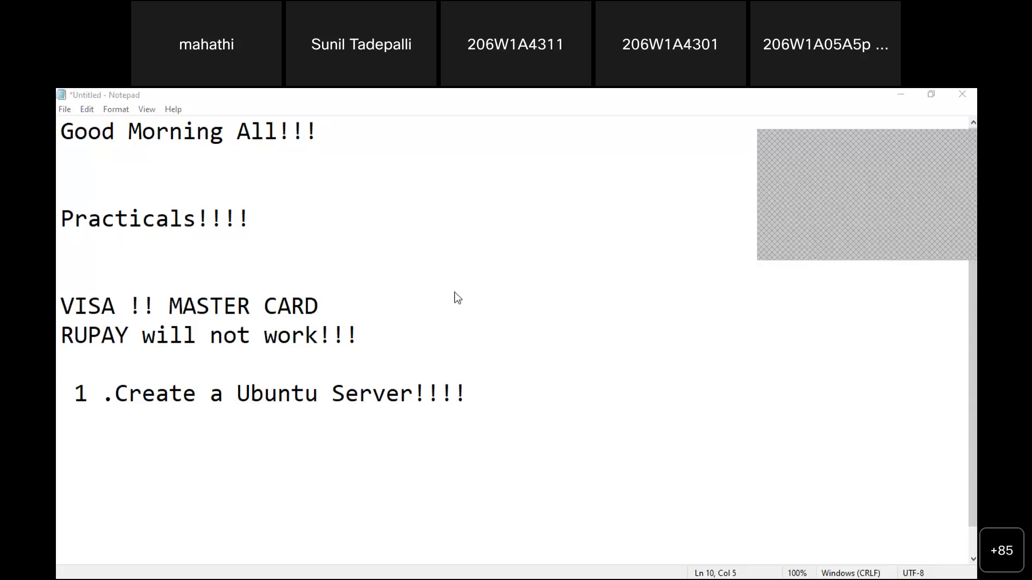
Bring Chrome to the front and dismiss the Bing Chat extension notice
click(713, 521)
click(492, 148)
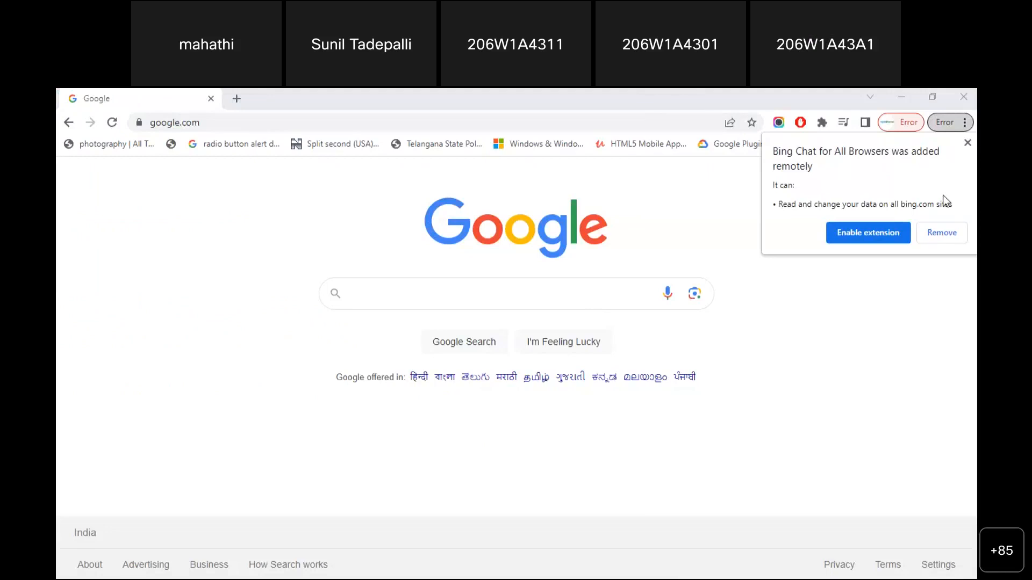
click(967, 142)
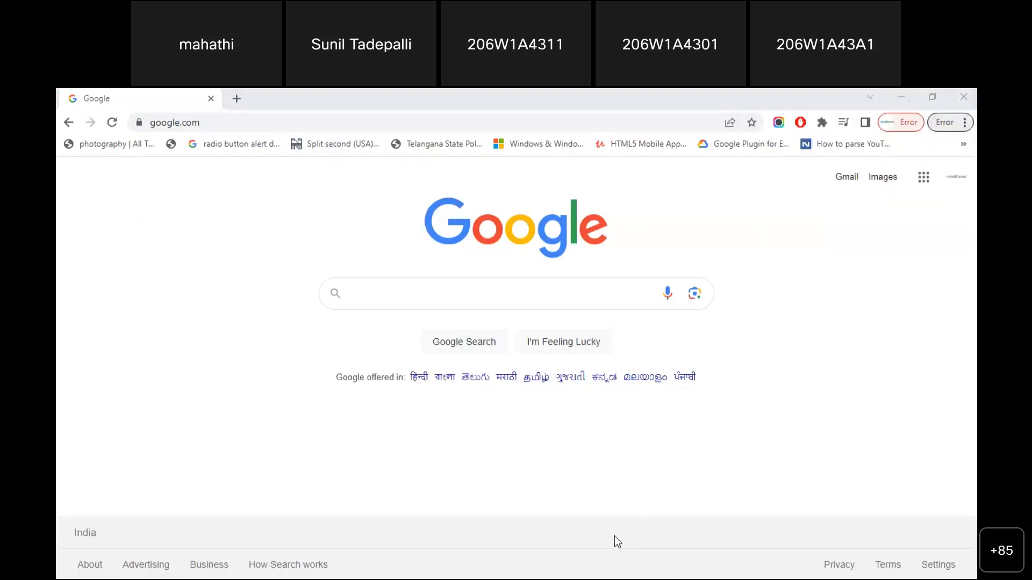
Search Google for 'aws console' using the recent-search suggestion
click(466, 307)
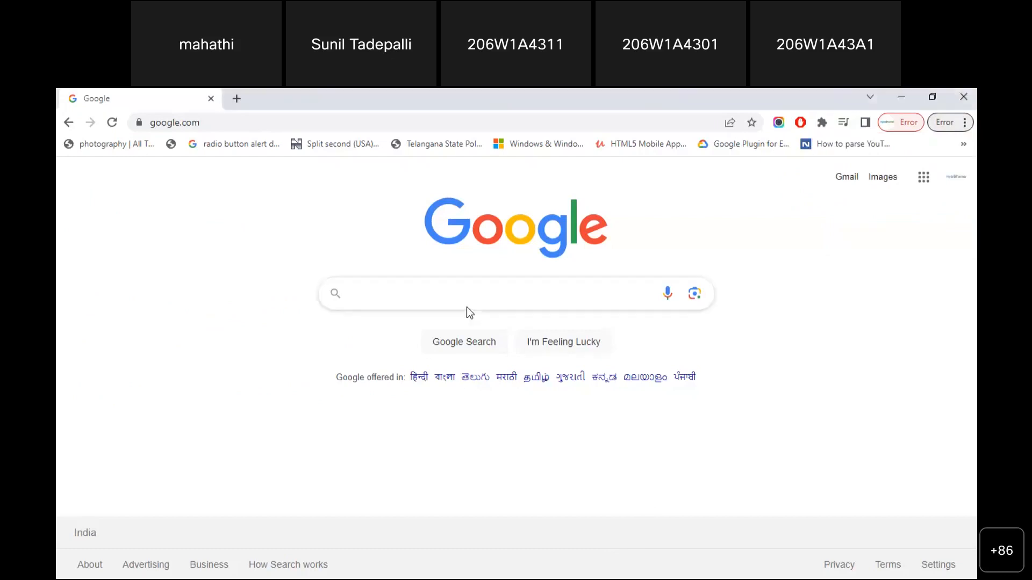
click(438, 290)
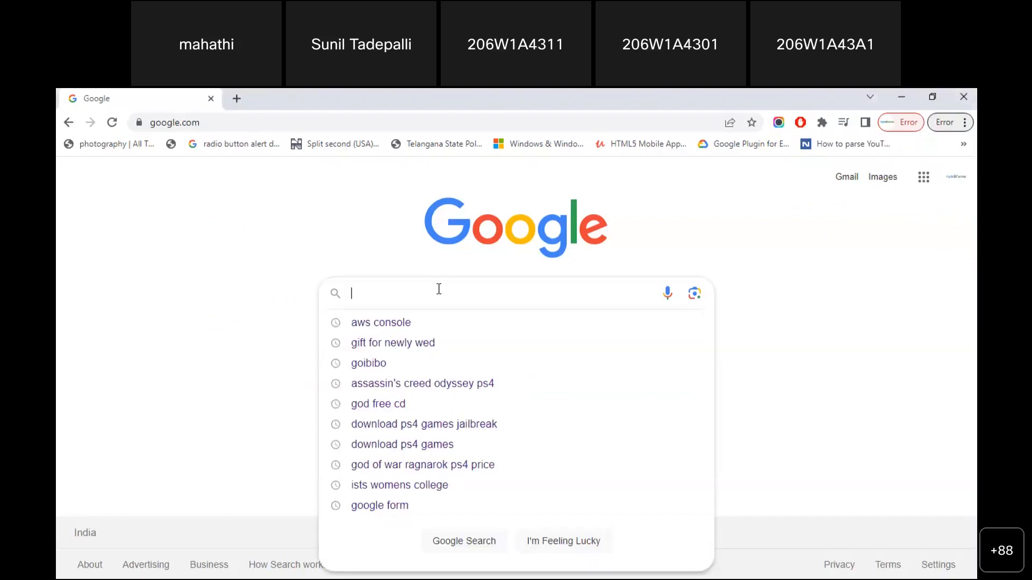
key(Down)
key(Return)
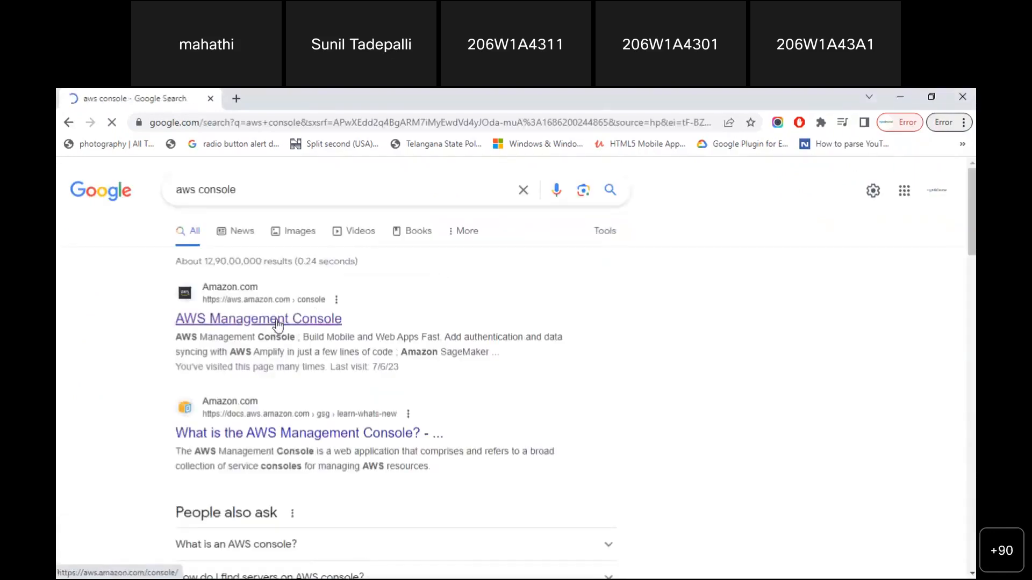
drag(277, 324, 314, 317)
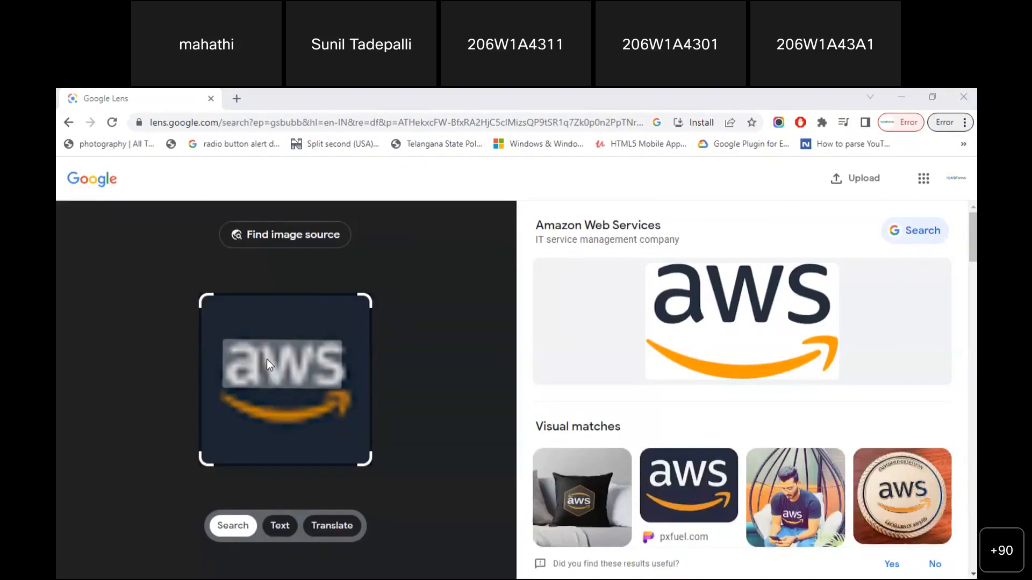
click(69, 122)
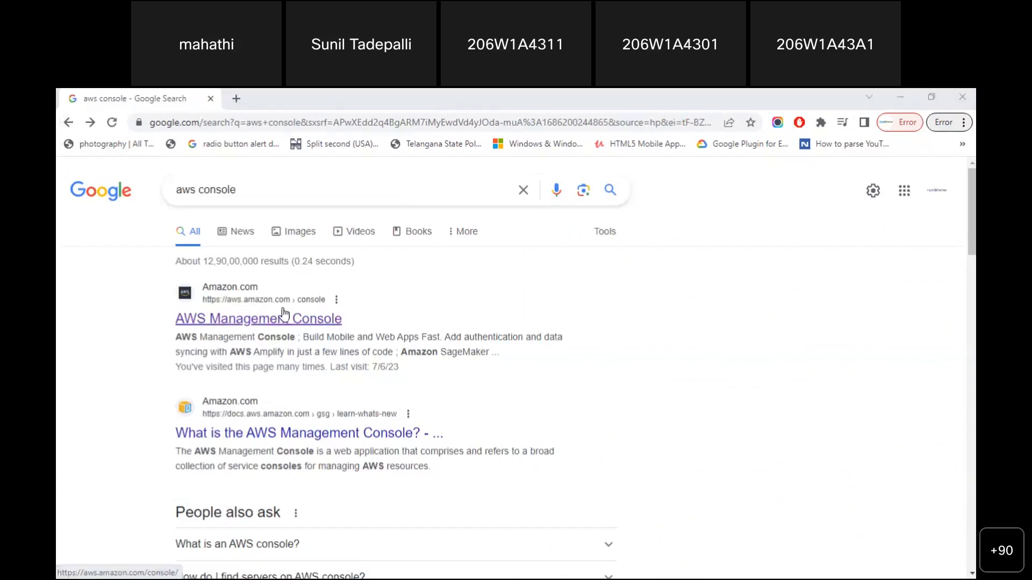
Open the AWS Management Console result and choose Root user on the sign-in page
click(311, 320)
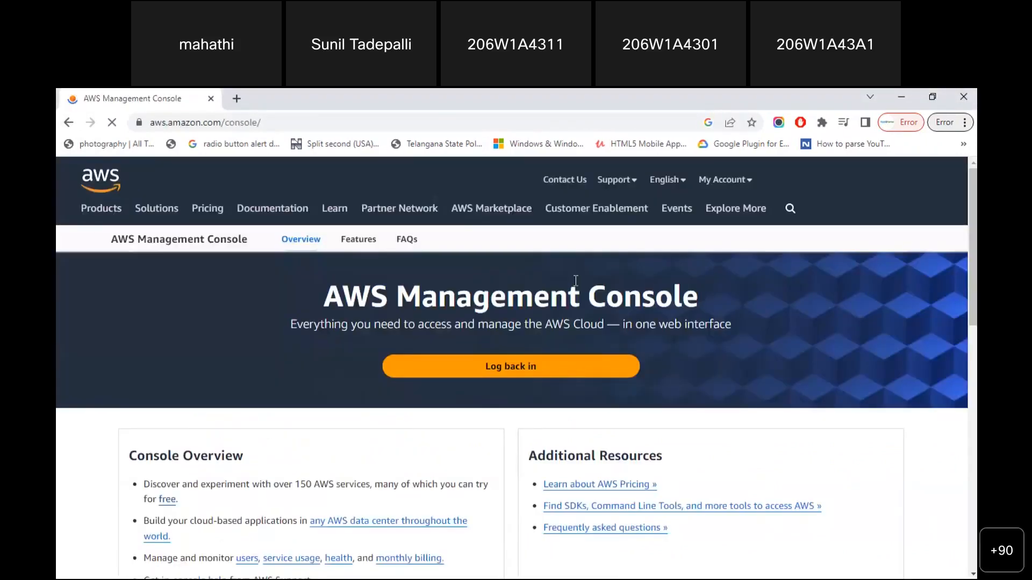
click(803, 185)
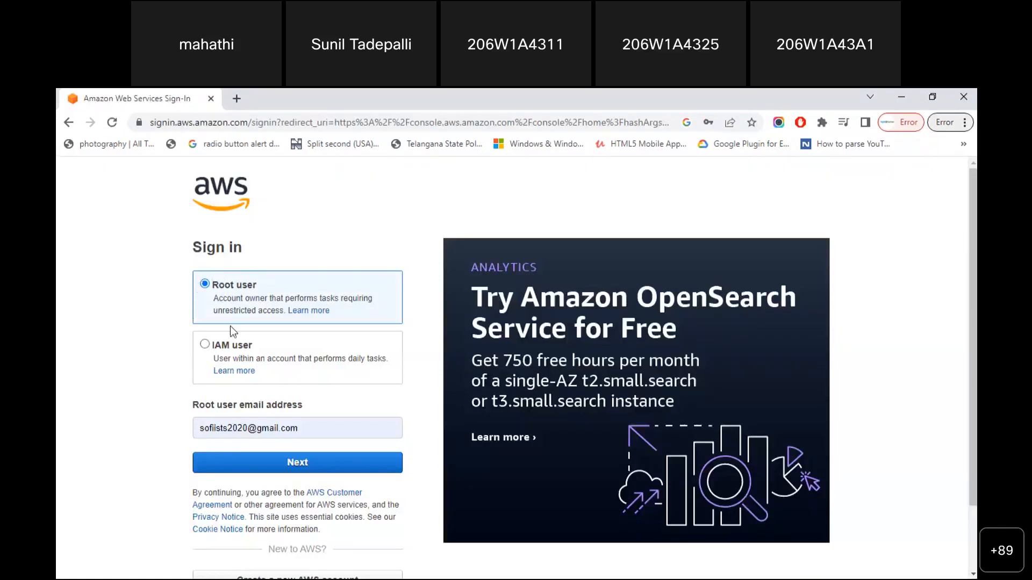
click(205, 345)
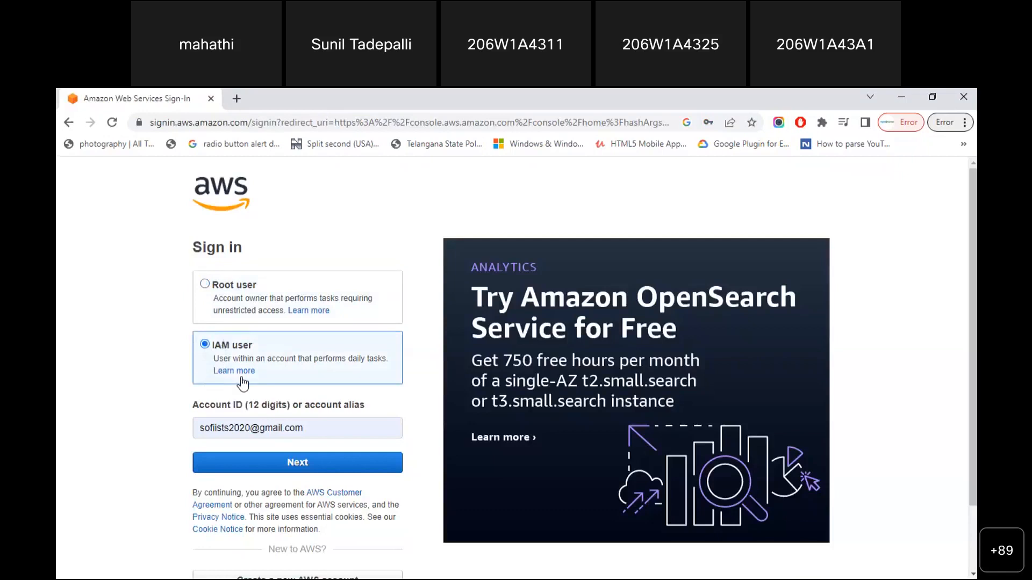
click(206, 286)
Sign in as root user with the saved e-mail and saved password
triple_click(316, 429)
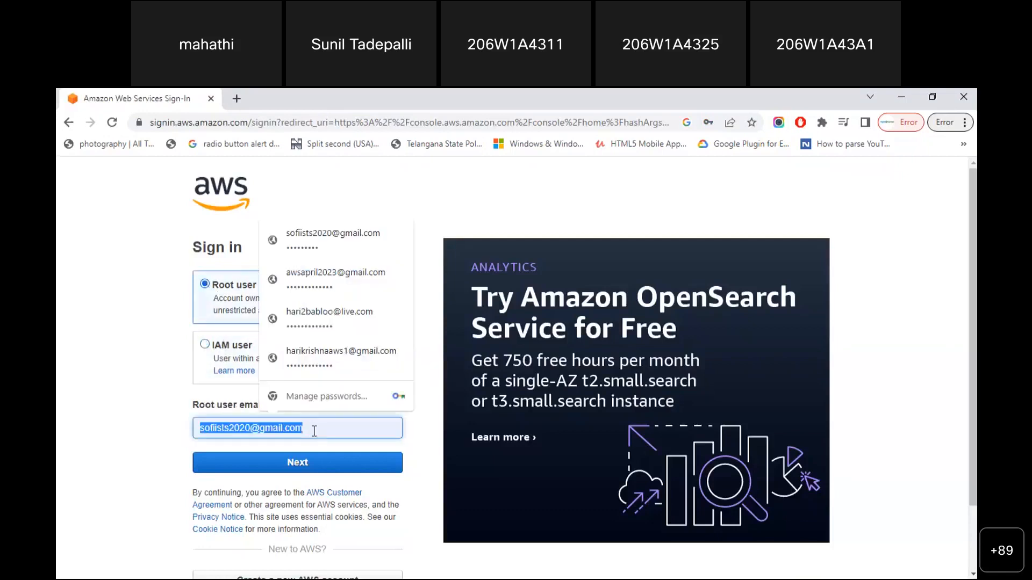
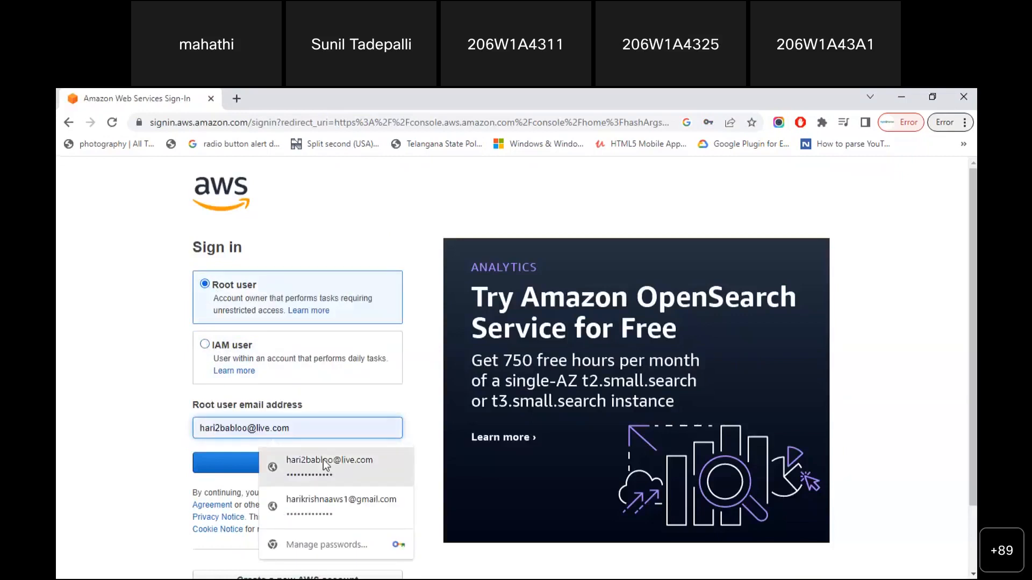
click(323, 460)
click(264, 464)
click(247, 324)
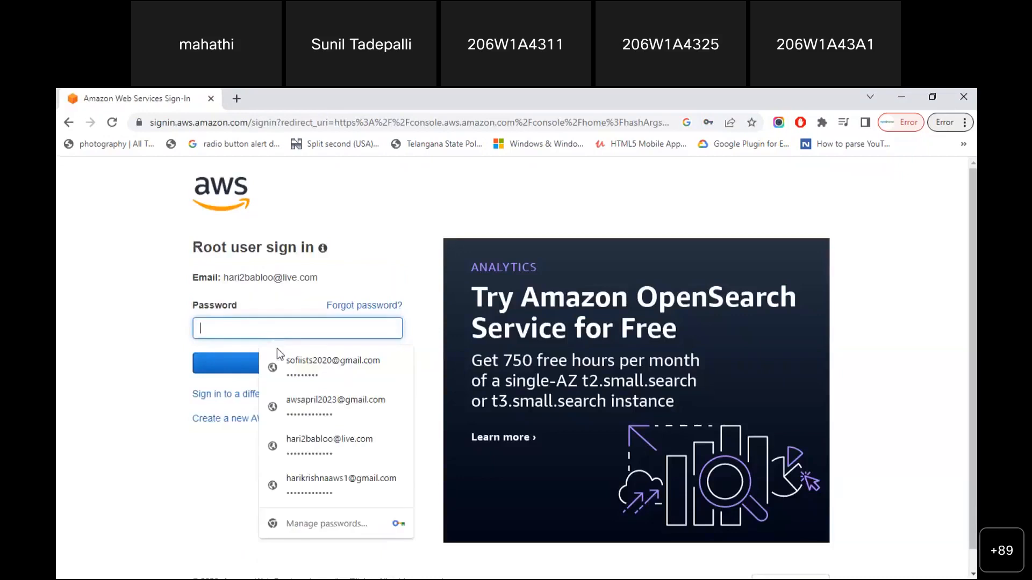
click(304, 443)
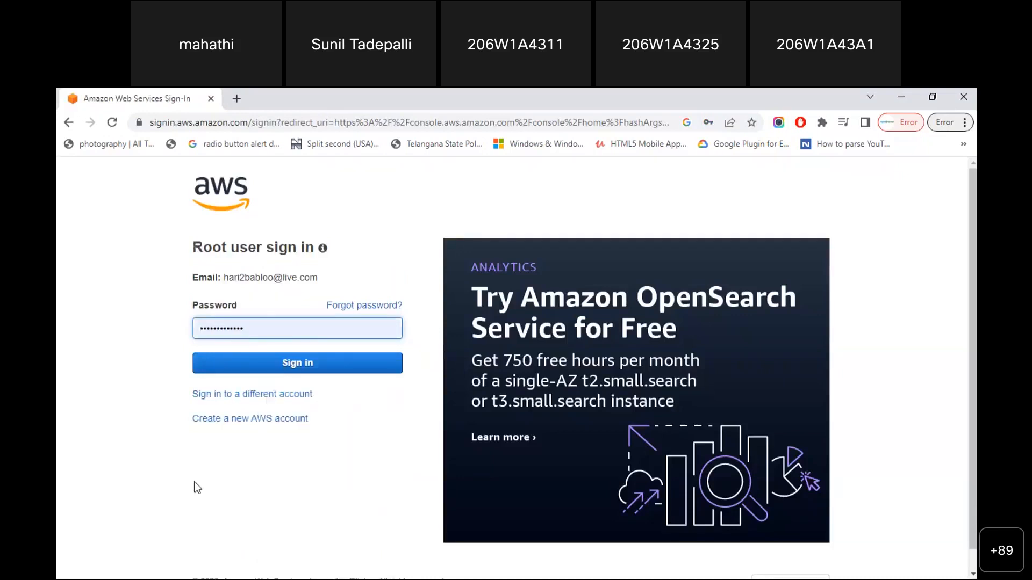
click(289, 364)
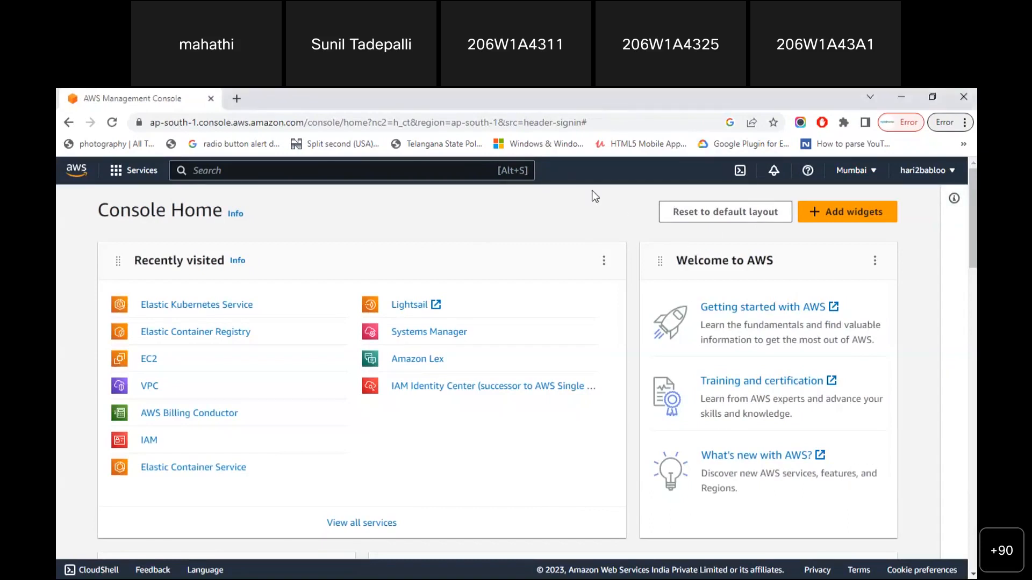
click(849, 171)
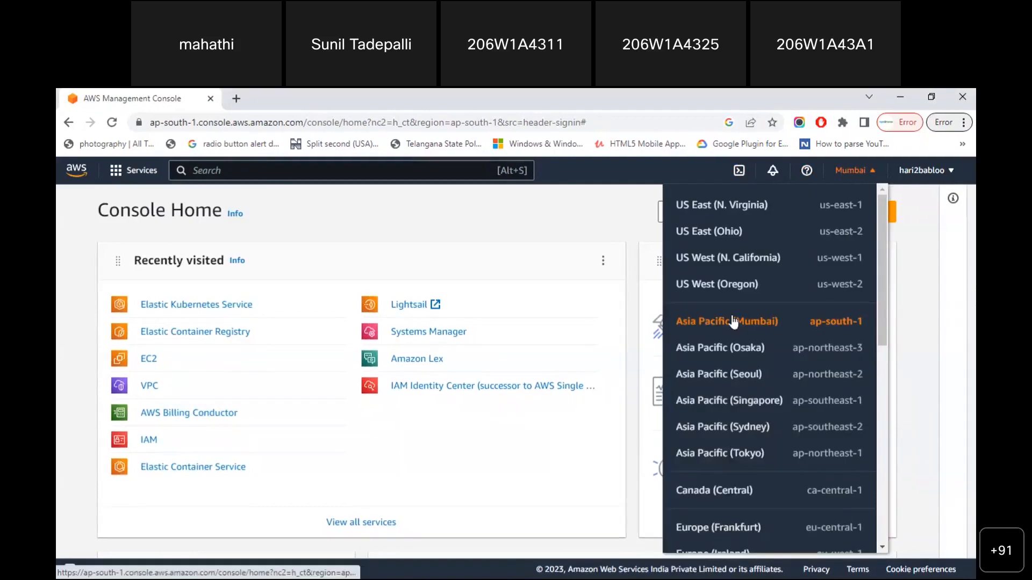
click(596, 204)
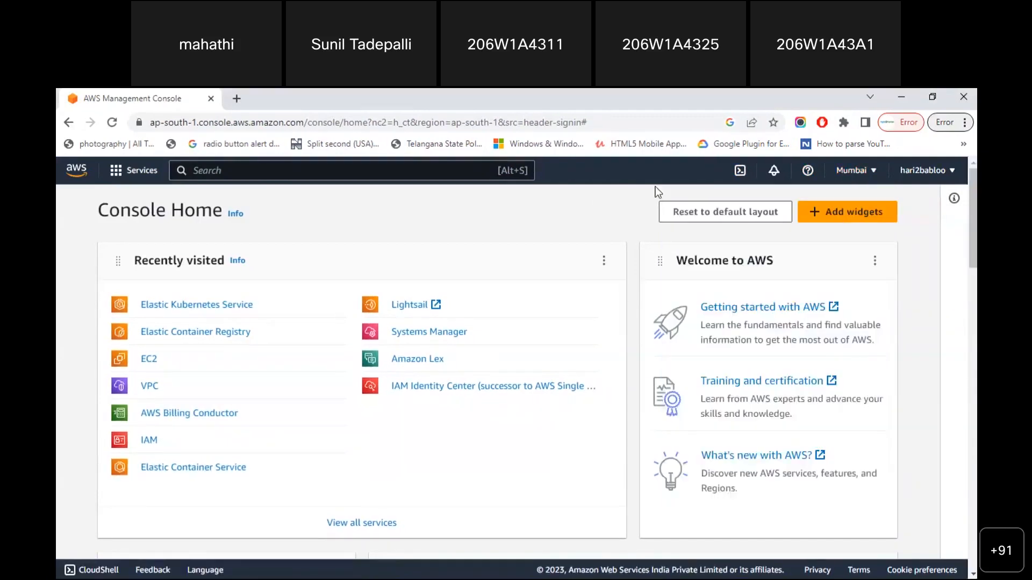
click(924, 173)
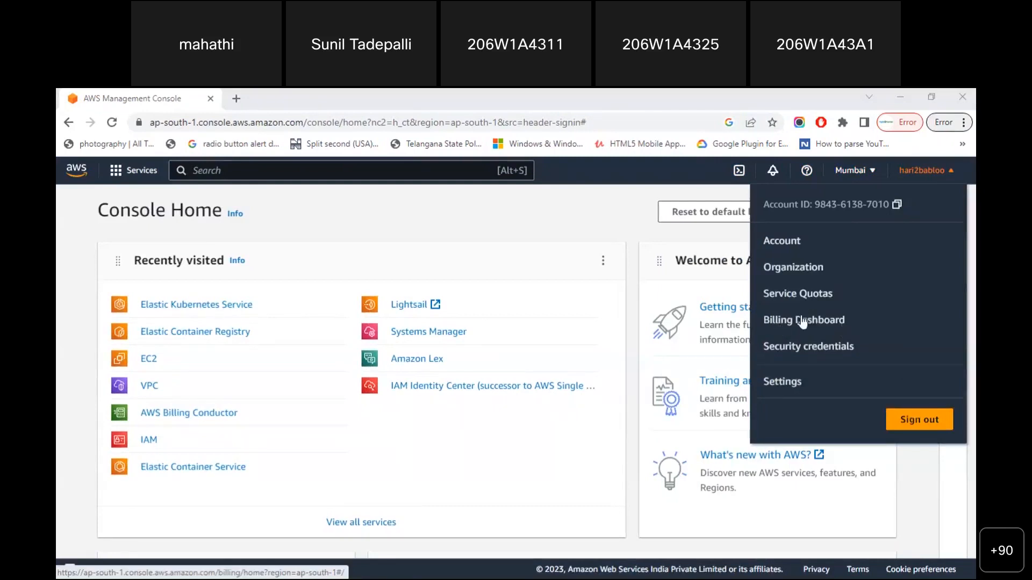
click(542, 213)
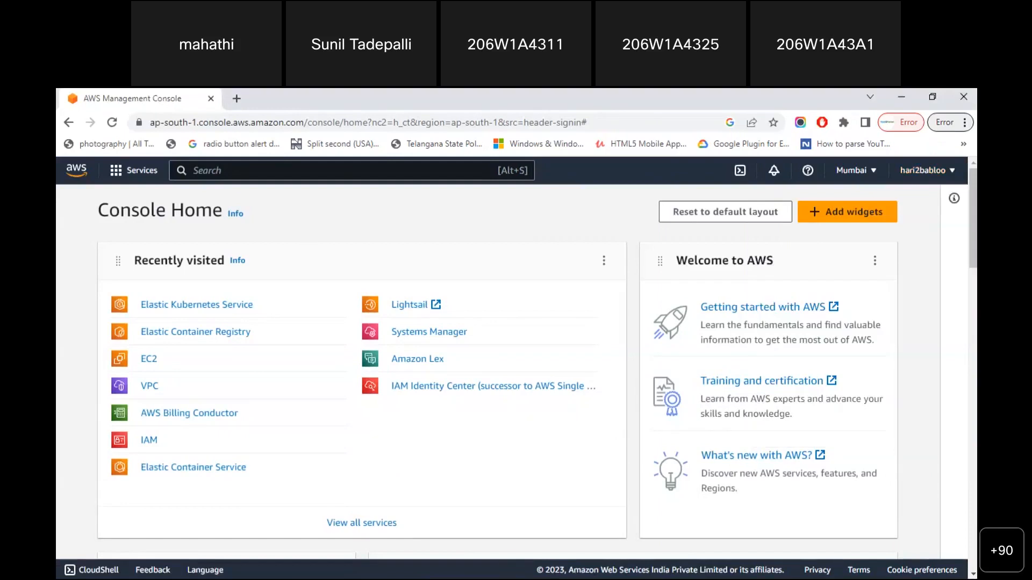
key(alt+Tab)
click(297, 375)
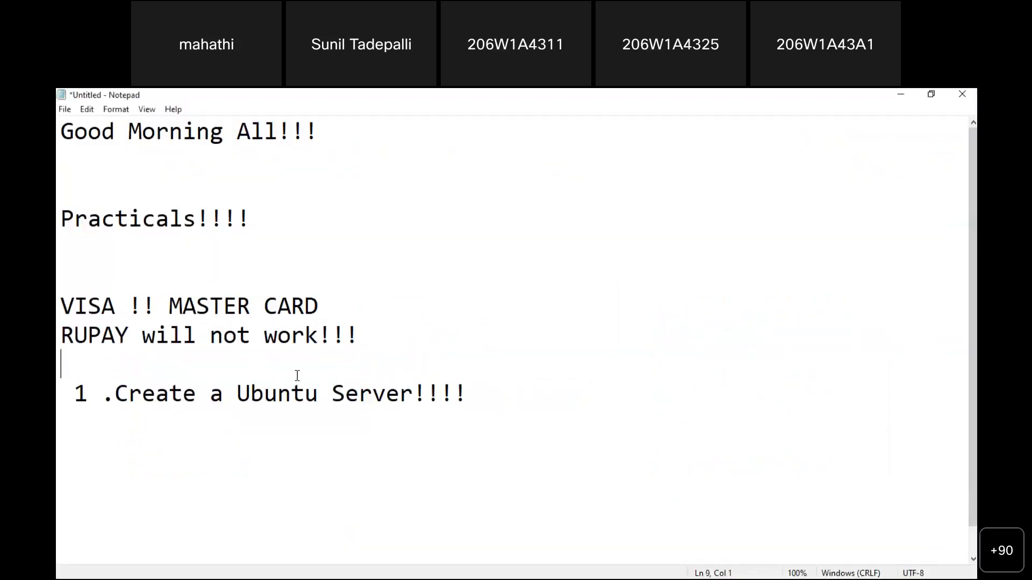
drag(238, 395, 358, 398)
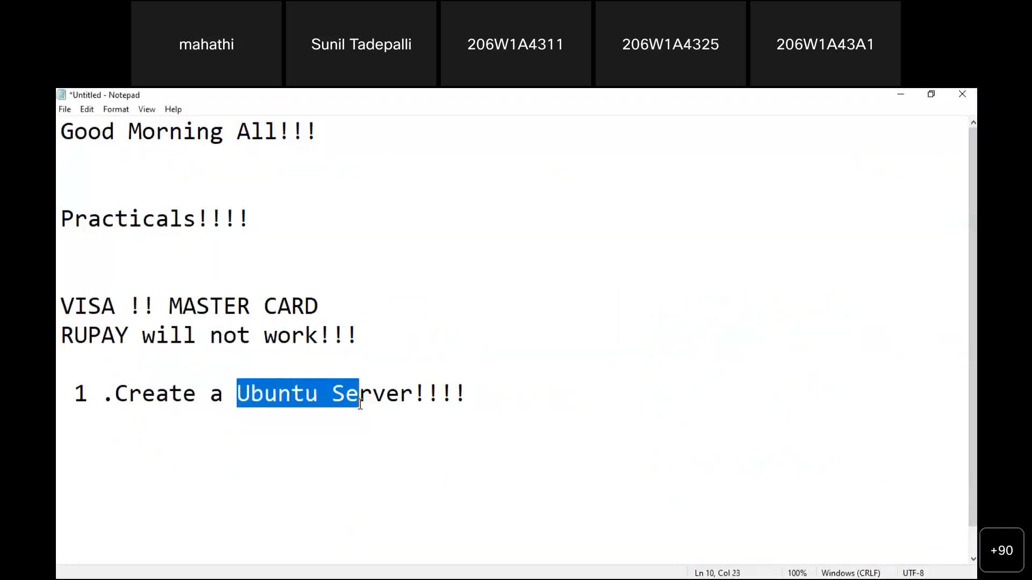
click(382, 432)
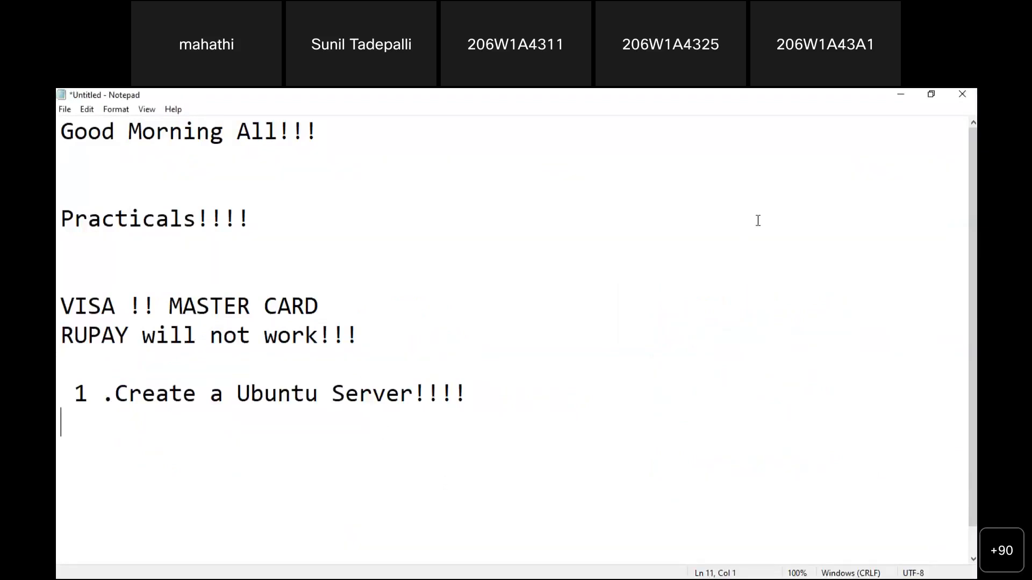
click(901, 95)
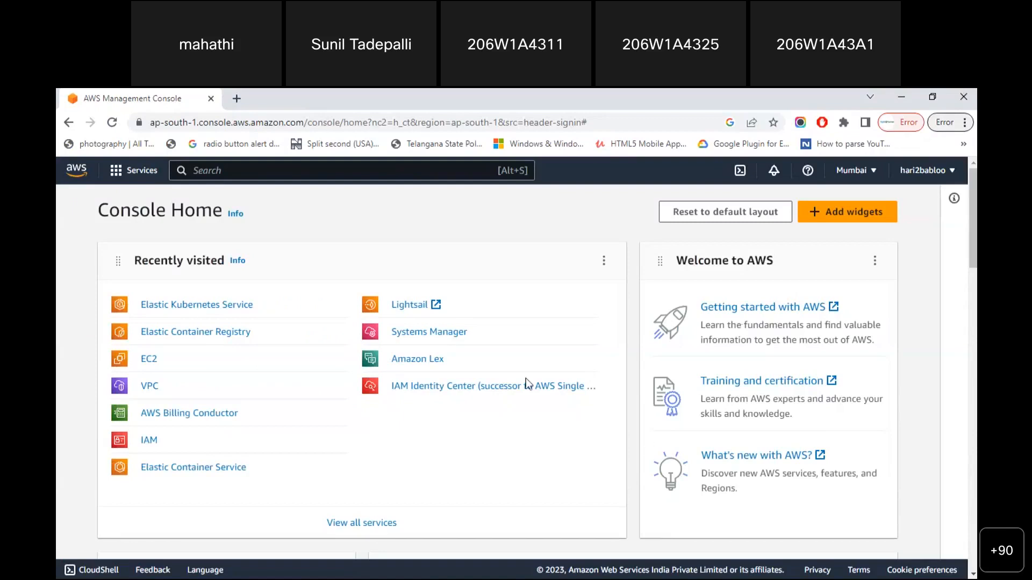
Browse the Compute services in the Services menu, then close it back to Console Home
click(121, 182)
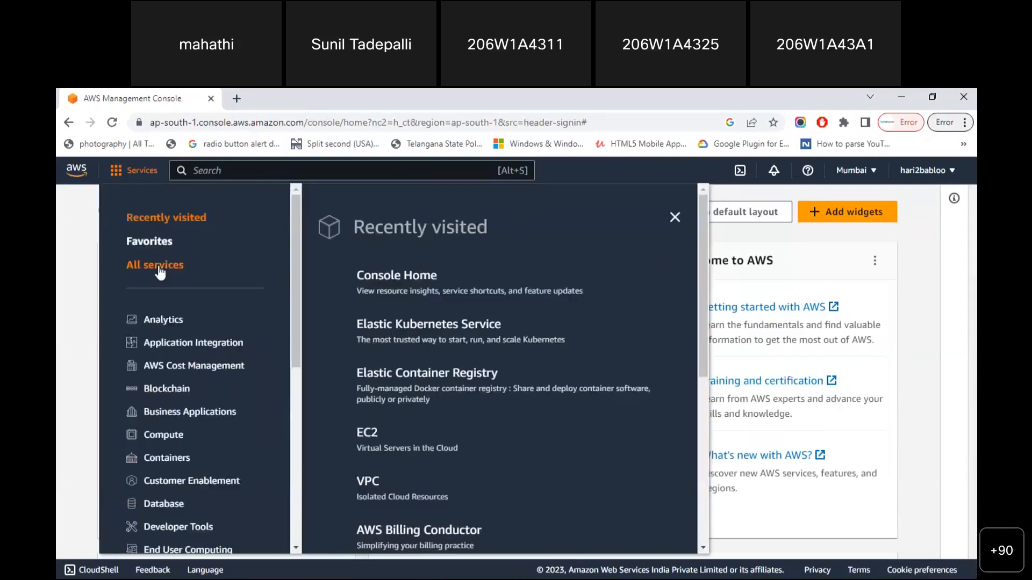
click(163, 435)
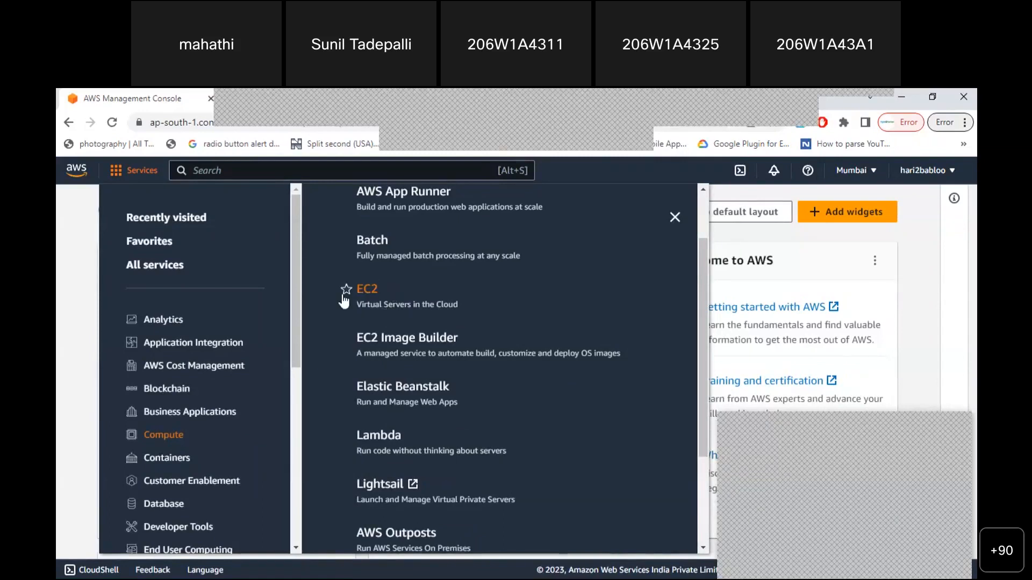
click(58, 349)
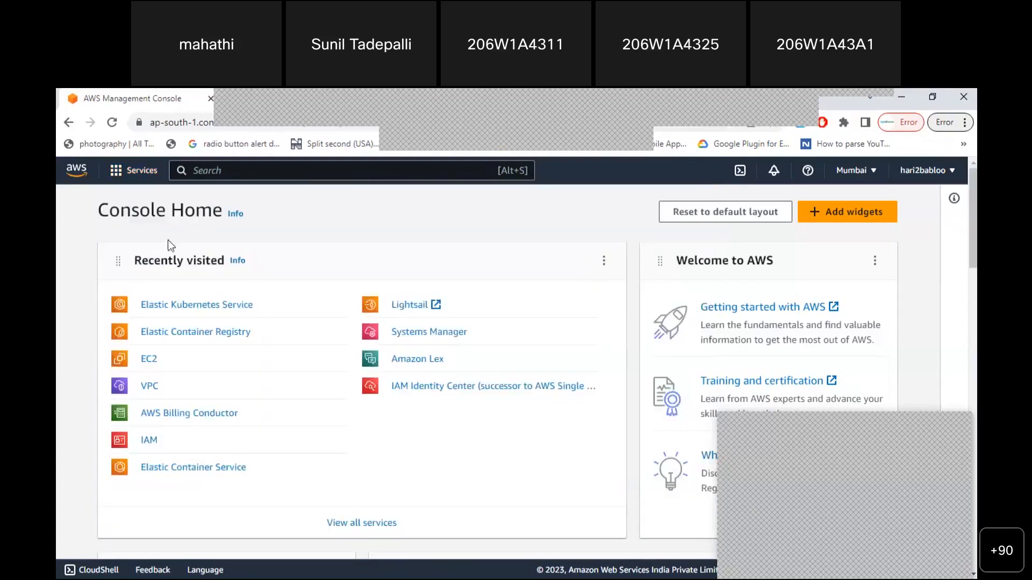
click(120, 176)
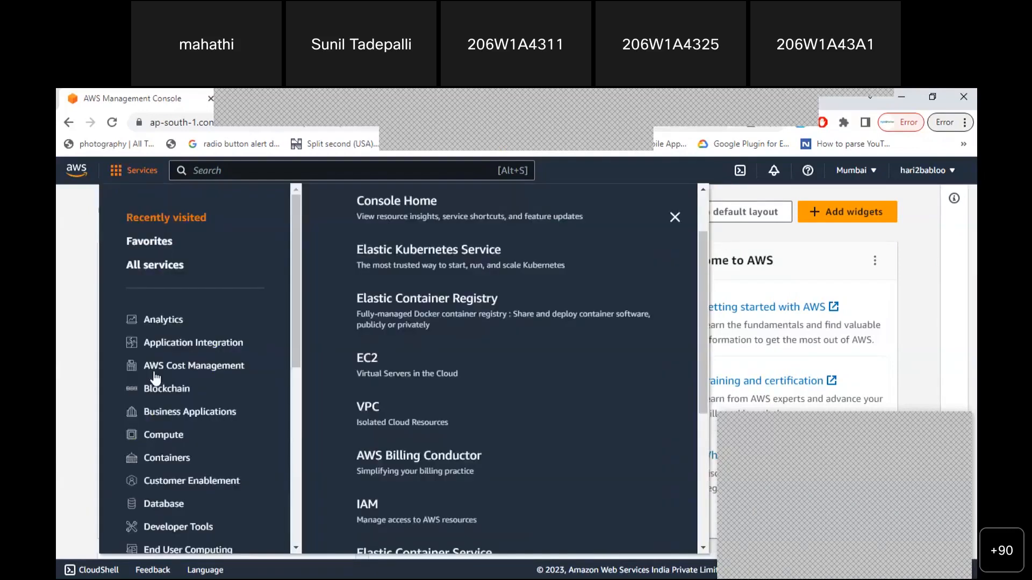
click(164, 436)
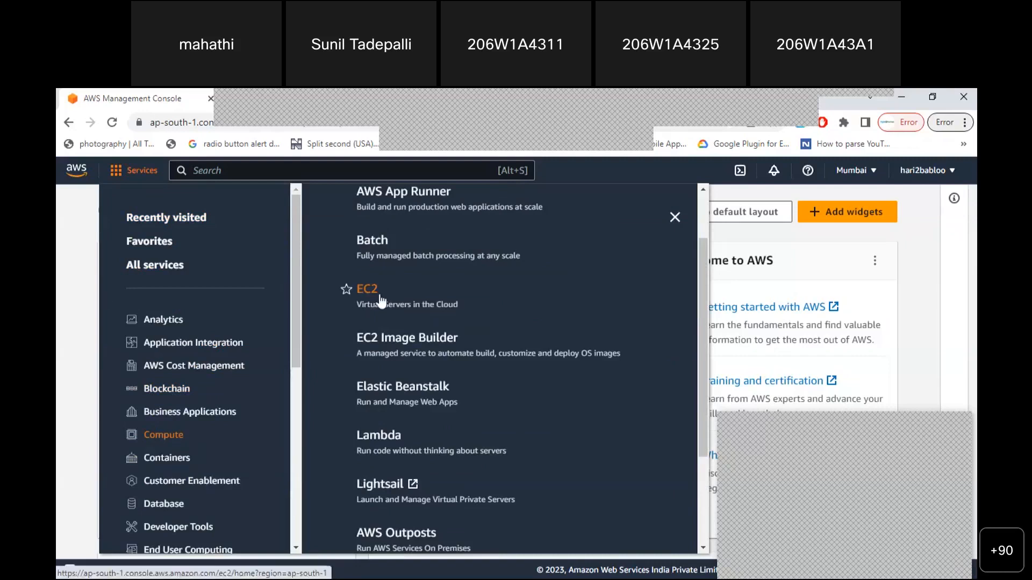
click(58, 317)
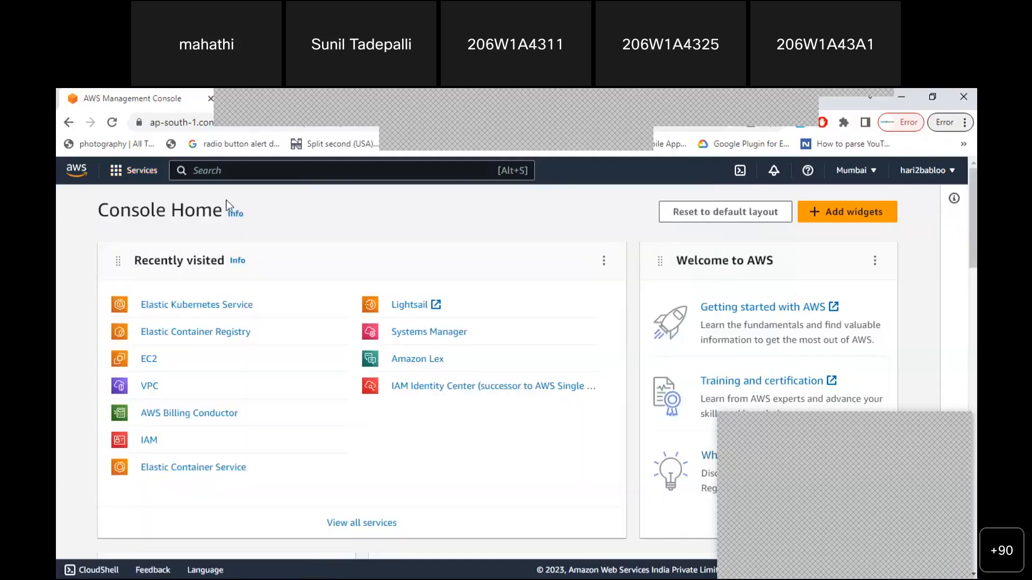
click(224, 172)
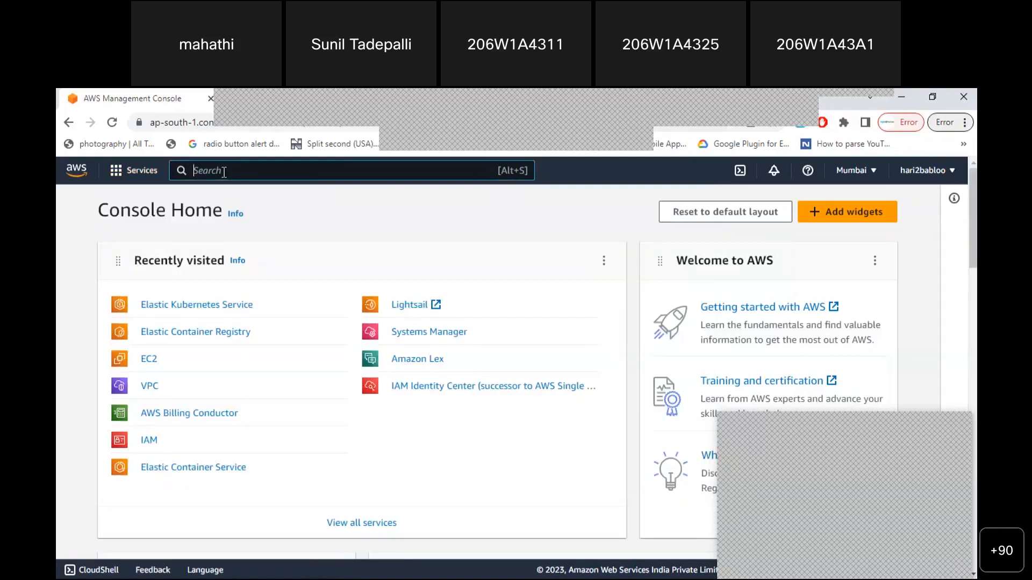
Search the console for 'ec2', then switch over to the Notepad notes
text(ec2)
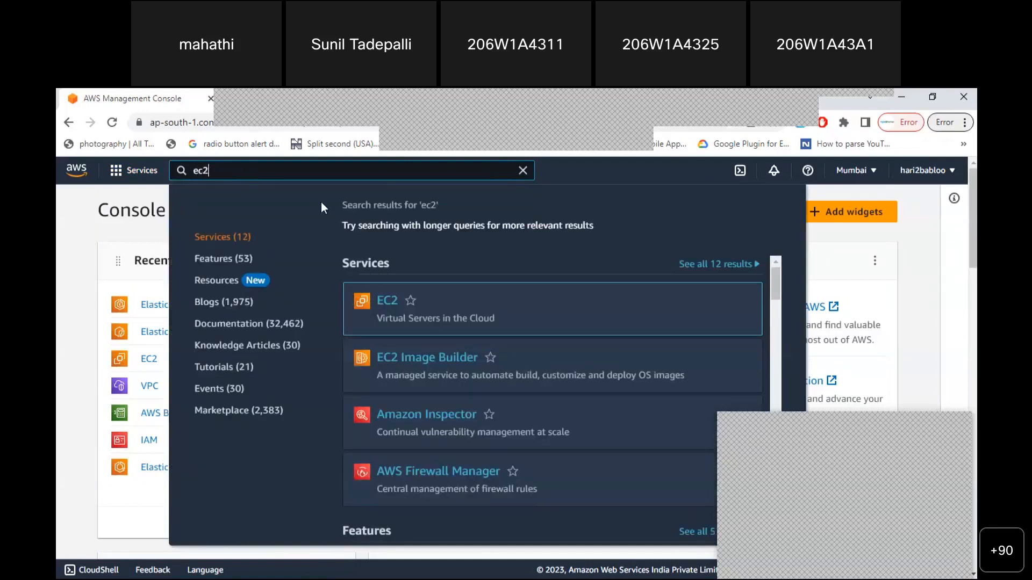
mouse_move(375, 305)
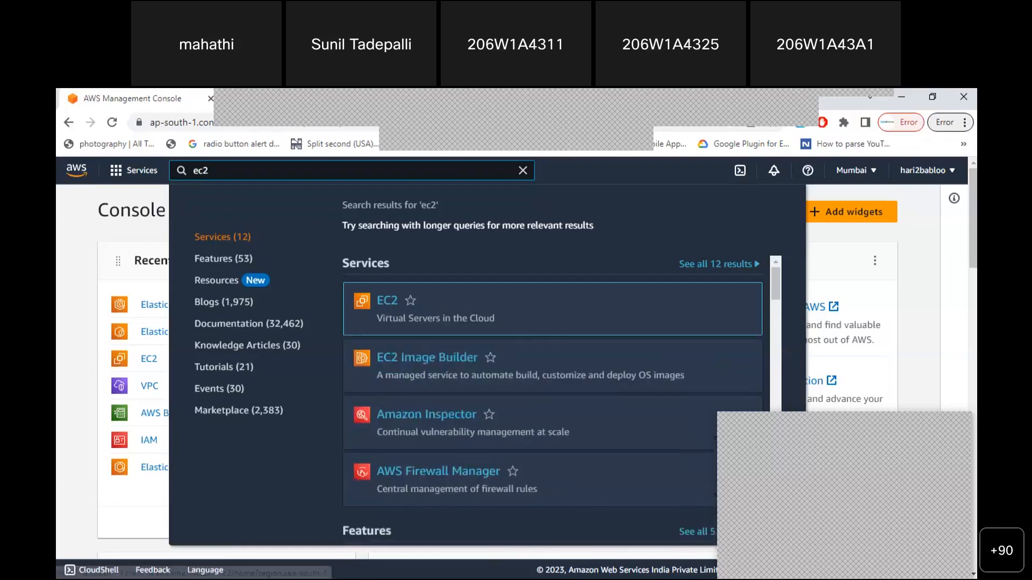
key(alt+Tab)
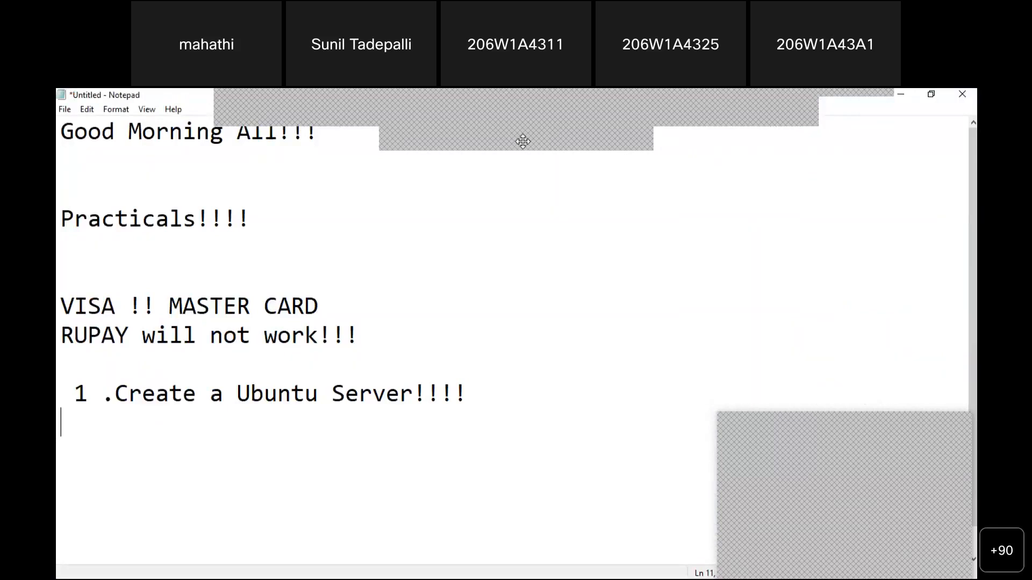
Add the line 'Instance = EC2 = Server = Instances' below the Ubuntu server task
click(483, 394)
key(Return)
key(Return)
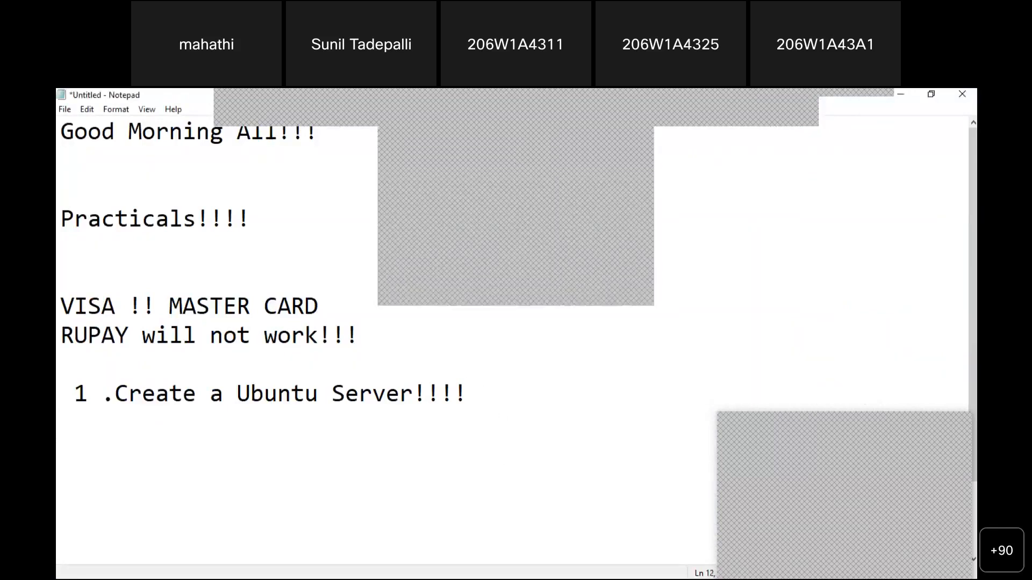
text(Instance = )
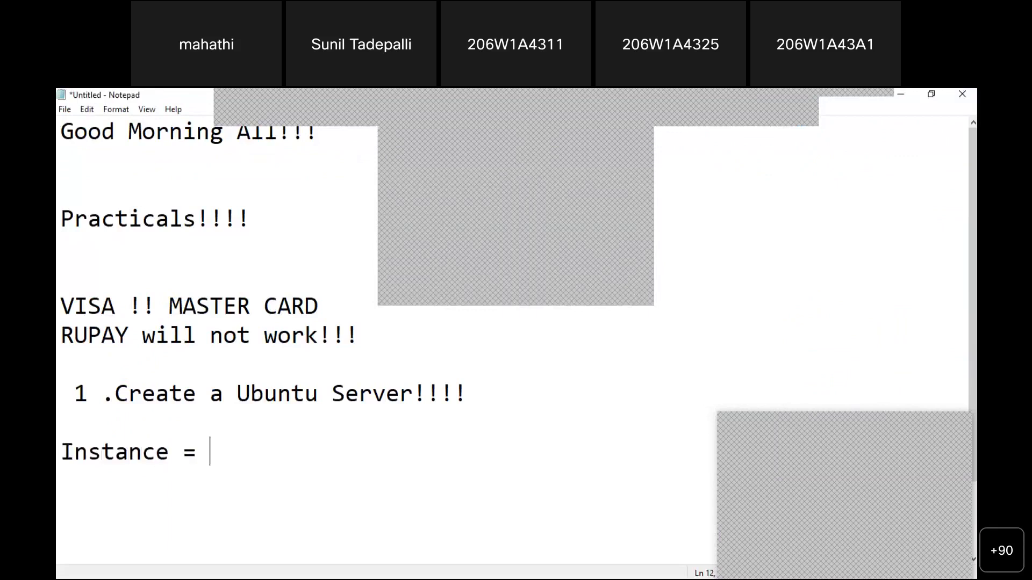
text(EC2 = Server)
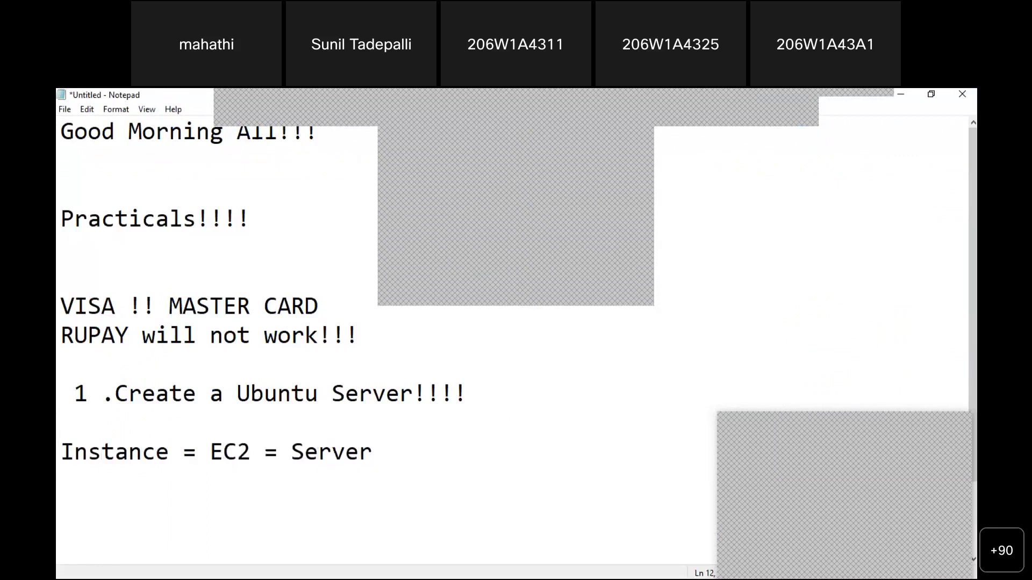
key(shift+Left)
key(shift+Left)
key(shift+Left)
key(shift+Left)
key(shift+Left)
key(shift+Left)
key(shift+Left)
key(shift+Left)
key(shift+Left)
key(shift+Left)
key(shift+Left)
key(shift+Left)
key(shift+Left)
key(shift+Left)
key(shift+Left)
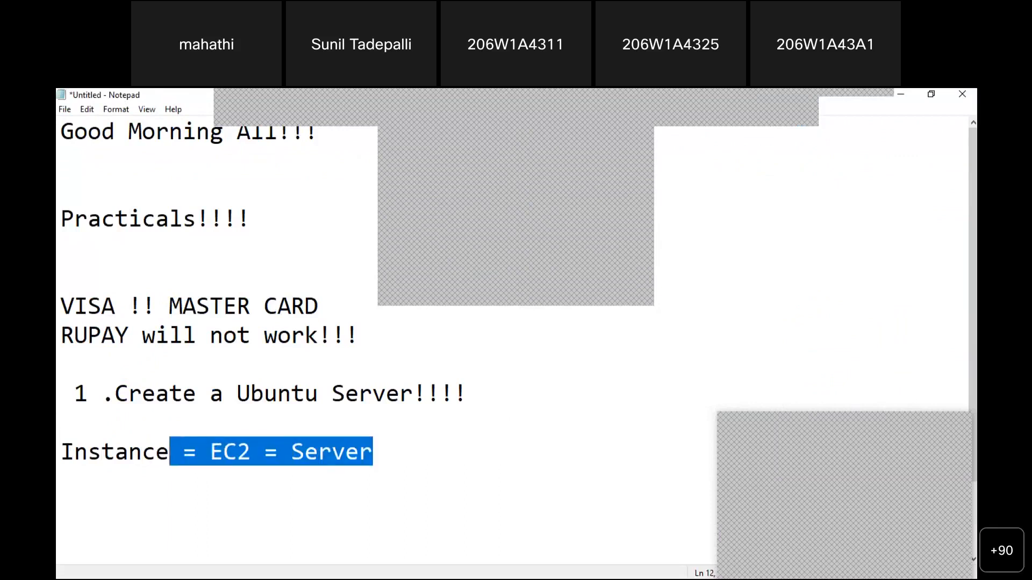
key(shift+Left)
key(shift+Left)
key(shift+Left)
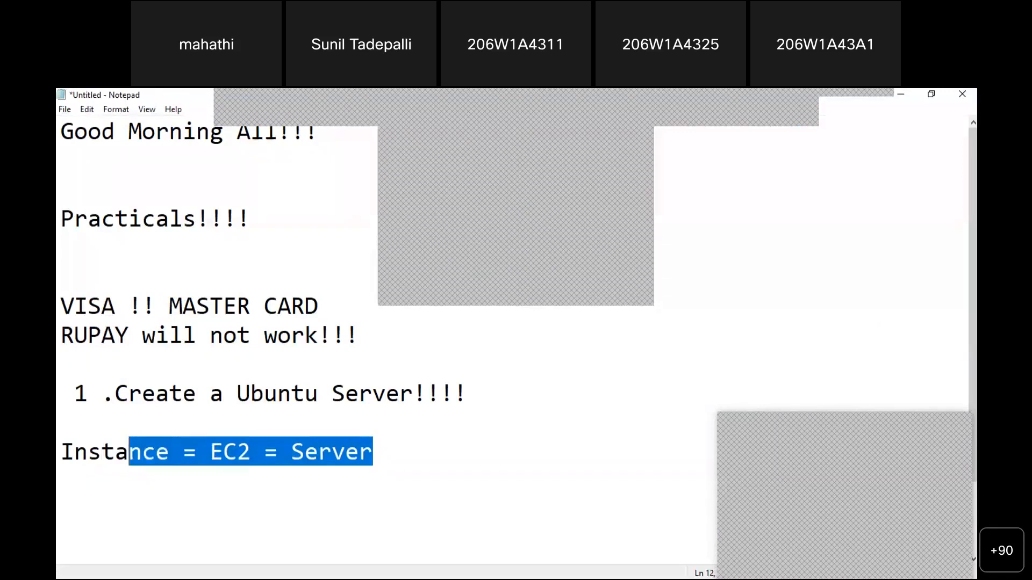
click(373, 452)
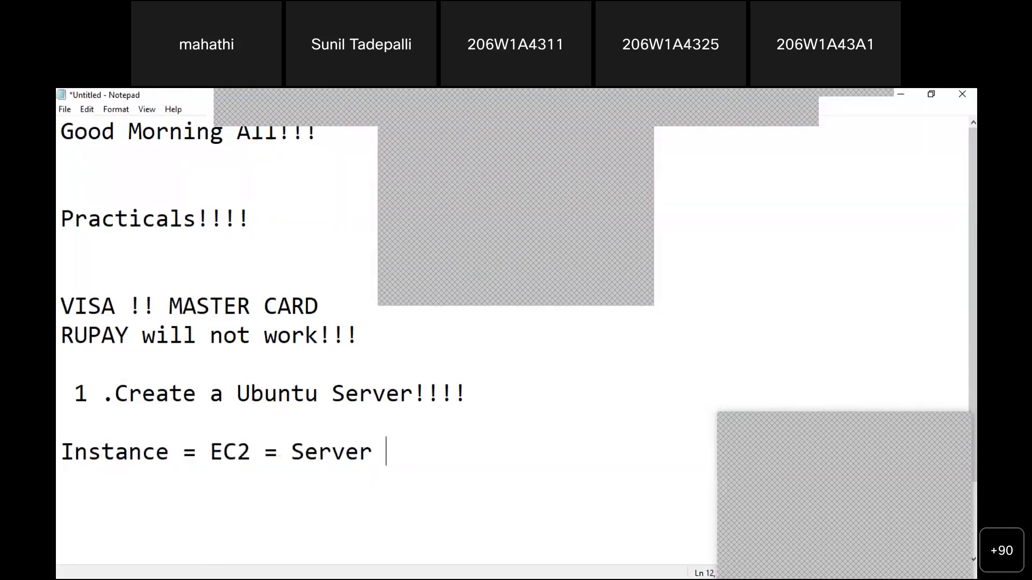
text(= Instances)
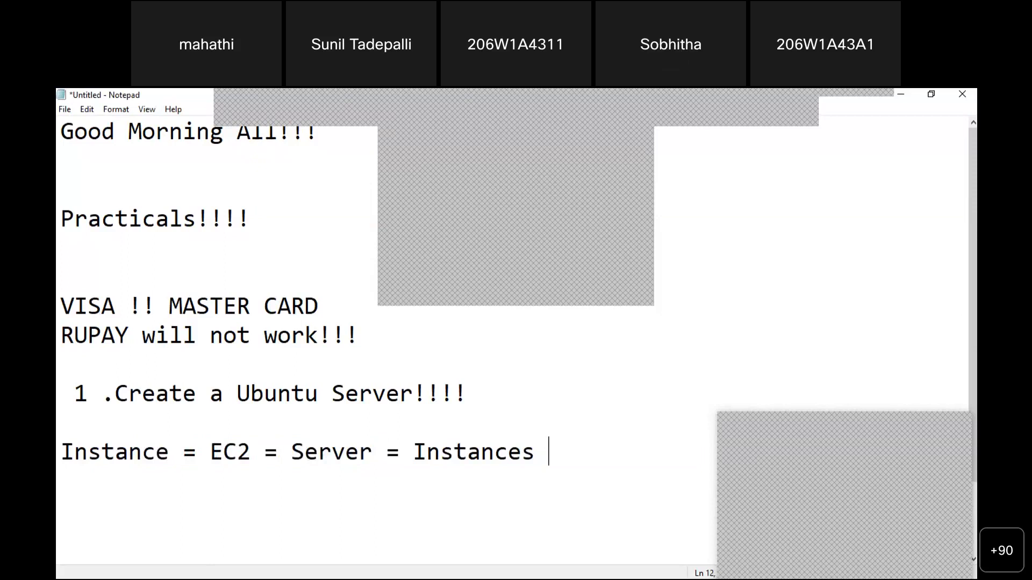
key(Left)
key(Left)
key(Left)
key(Left)
key(Left)
key(Left)
key(Left)
key(Left)
key(Left)
key(Left)
key(Left)
key(Left)
key(Left)
key(Left)
key(Left)
key(Left)
key(Left)
key(Left)
key(Left)
key(Left)
key(Left)
key(Left)
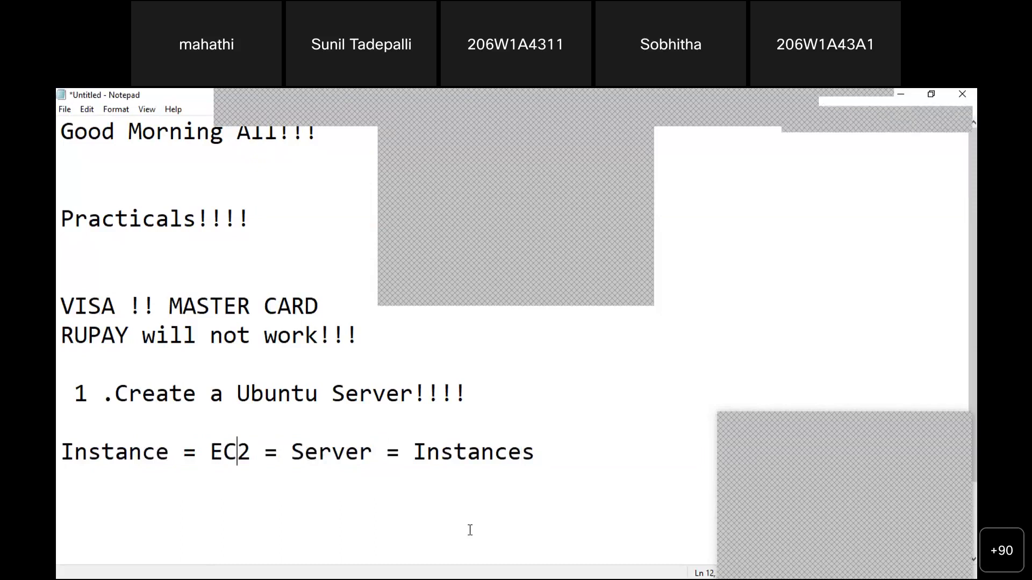
key(Right)
key(Right)
key(Right)
key(Right)
key(Right)
key(Right)
key(Right)
key(Right)
key(Right)
key(Right)
key(Right)
key(Right)
key(Right)
key(Right)
key(Right)
key(Right)
key(Right)
key(Right)
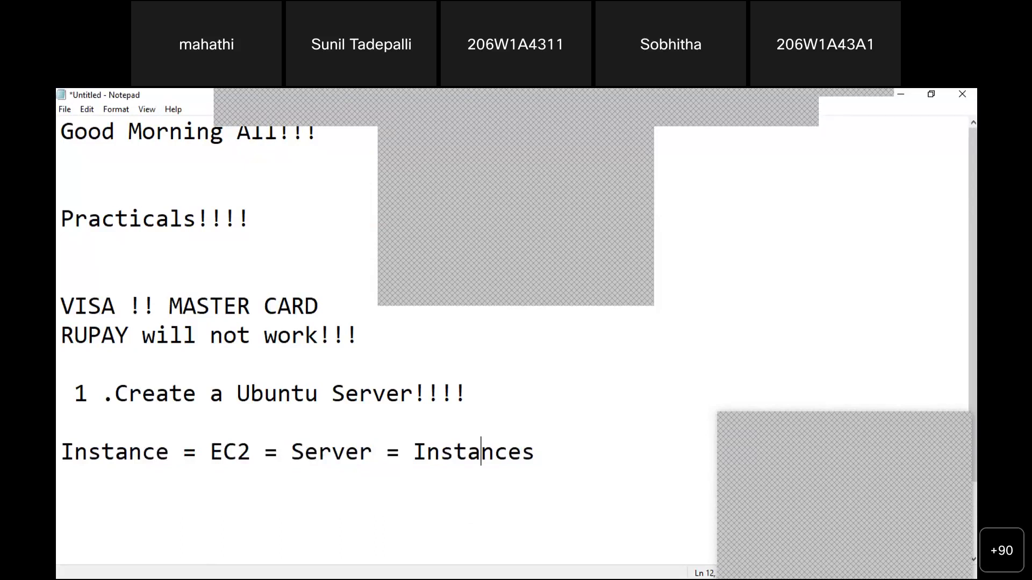
key(alt+Tab)
key(alt+Tab)
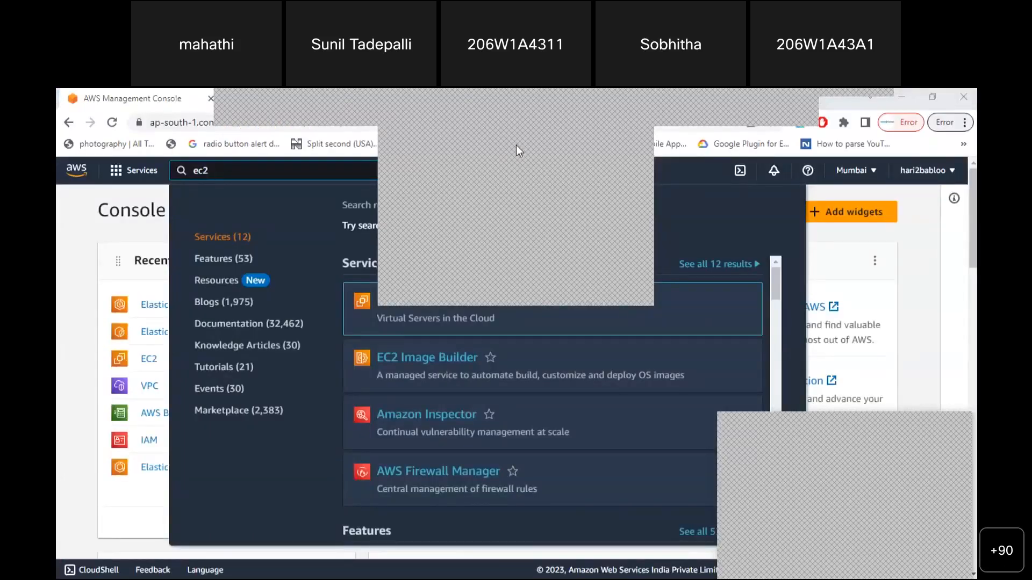
Open EC2 from the ec2 search results to reach the EC2 Dashboard
click(516, 145)
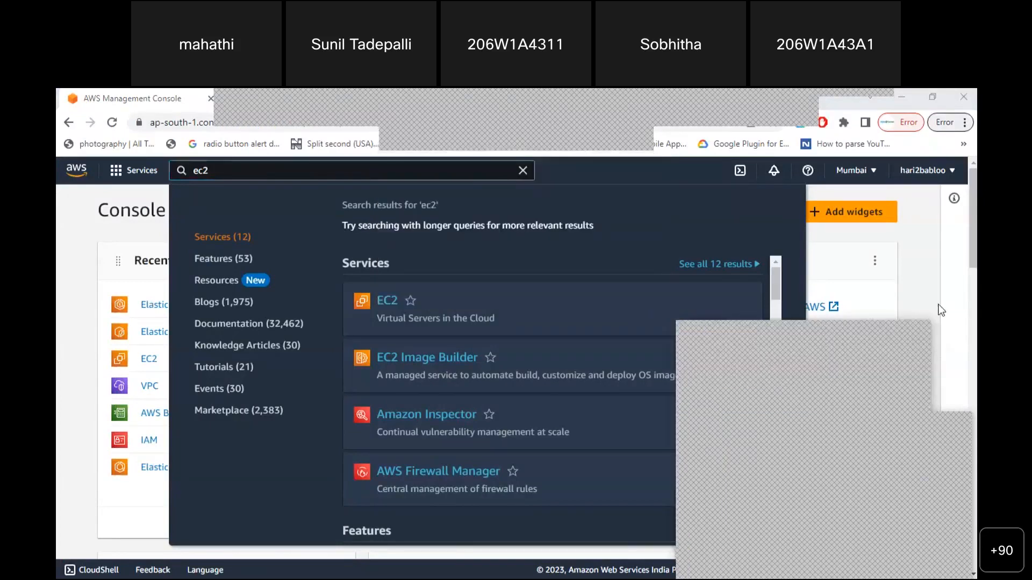
drag(940, 310, 936, 412)
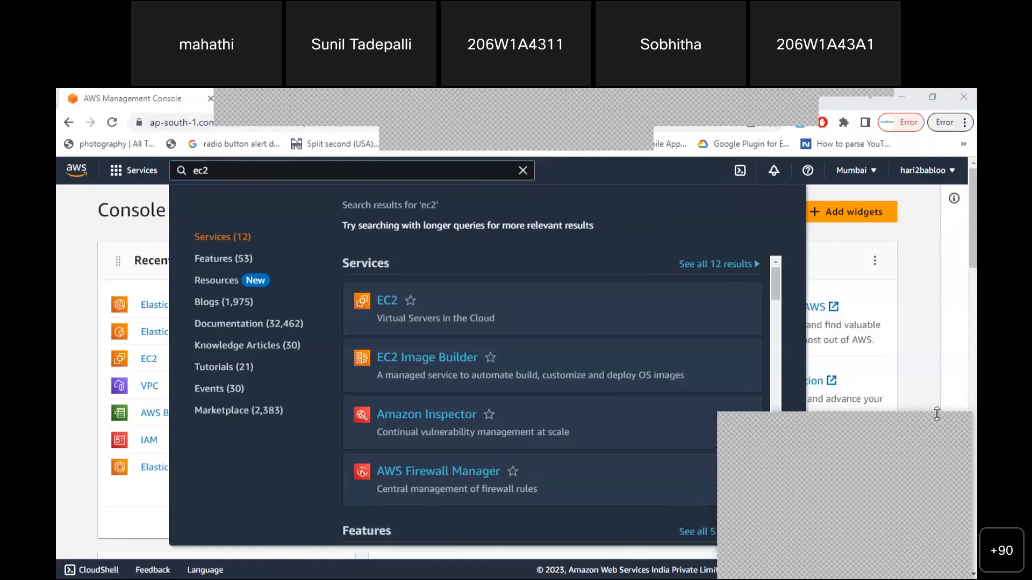
click(938, 420)
mouse_move(384, 308)
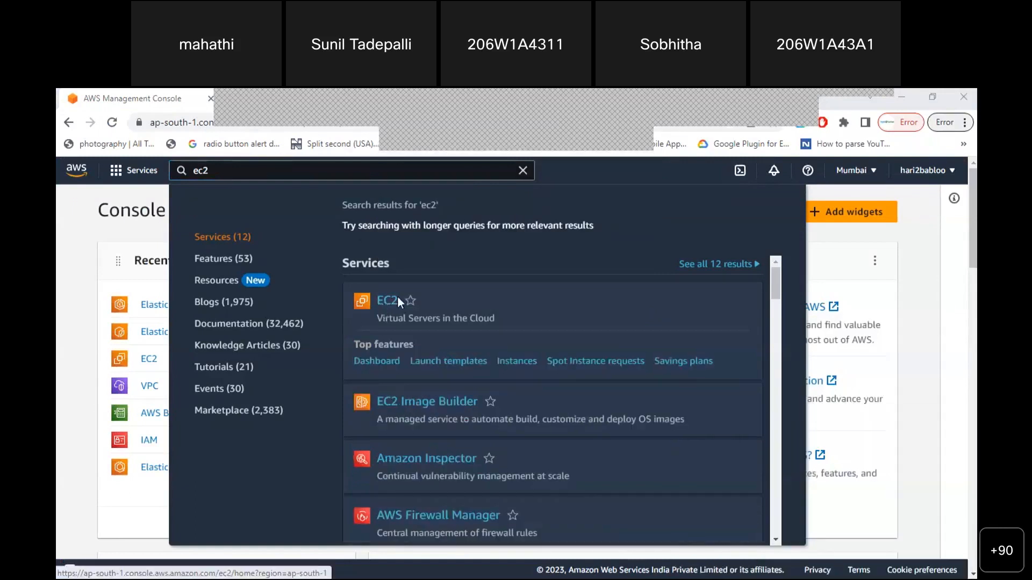
click(389, 304)
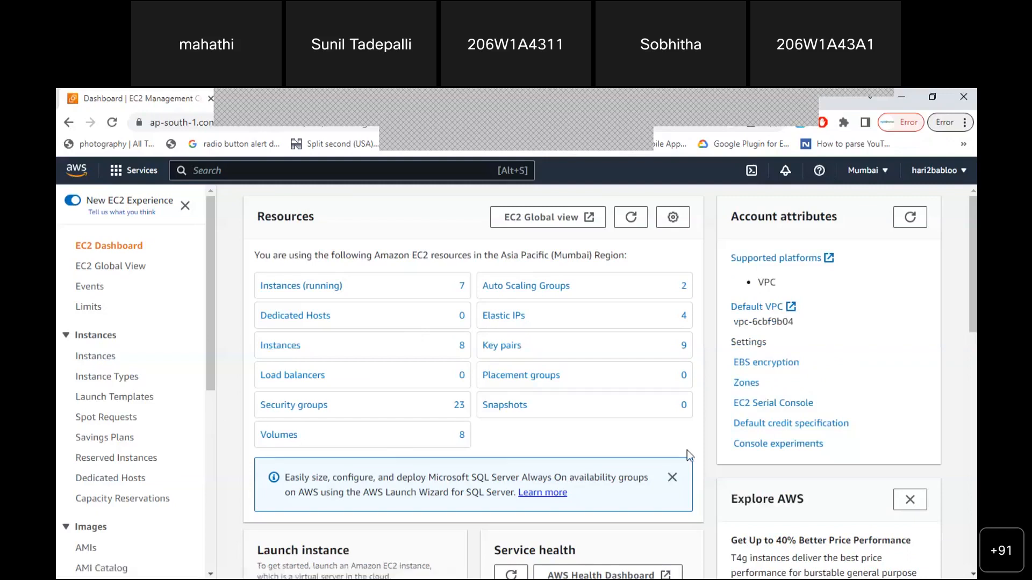
Terminate all seven running EC2 instances and refresh the instances list
click(311, 284)
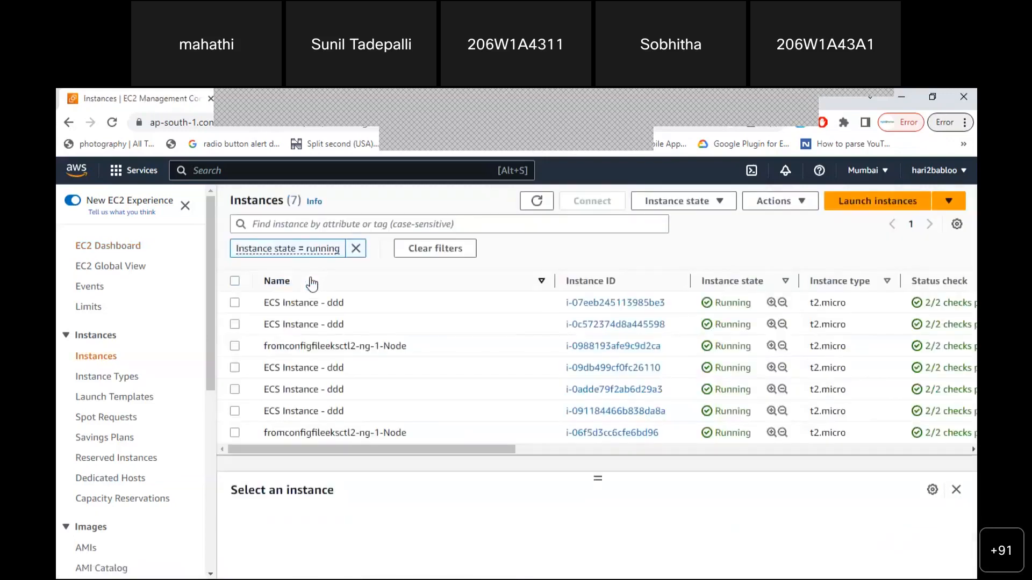
click(233, 284)
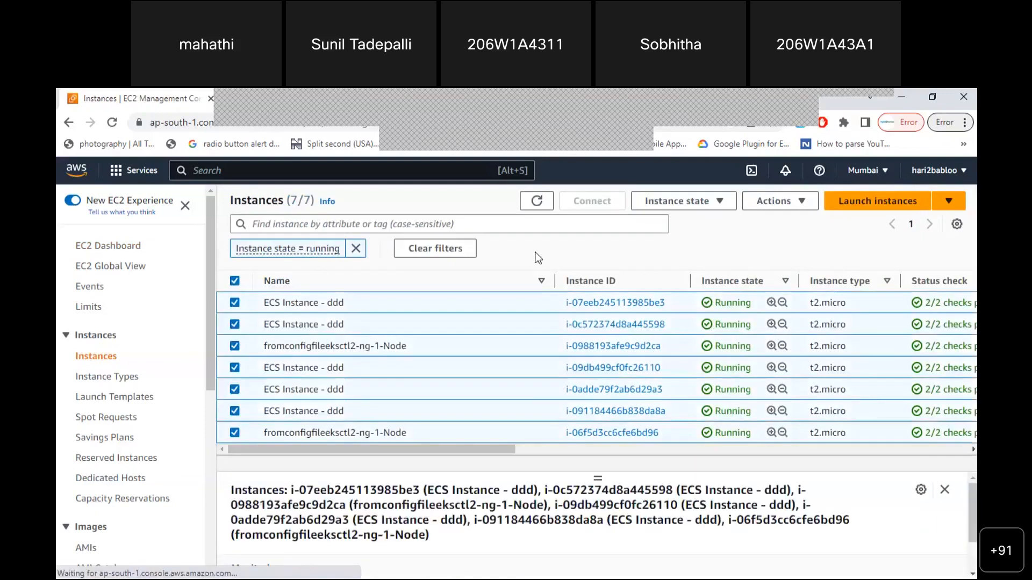
click(718, 202)
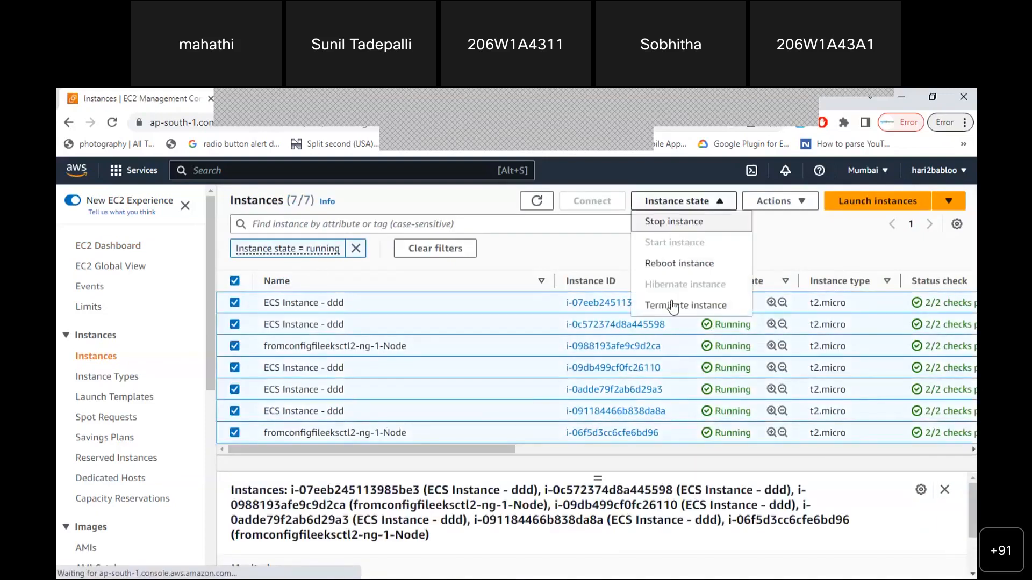
click(673, 306)
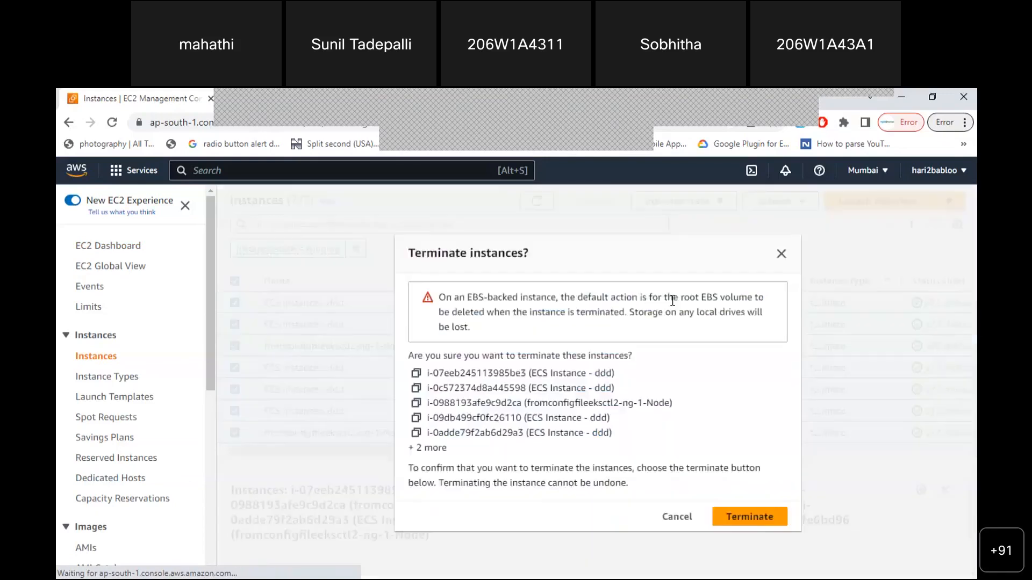
click(750, 517)
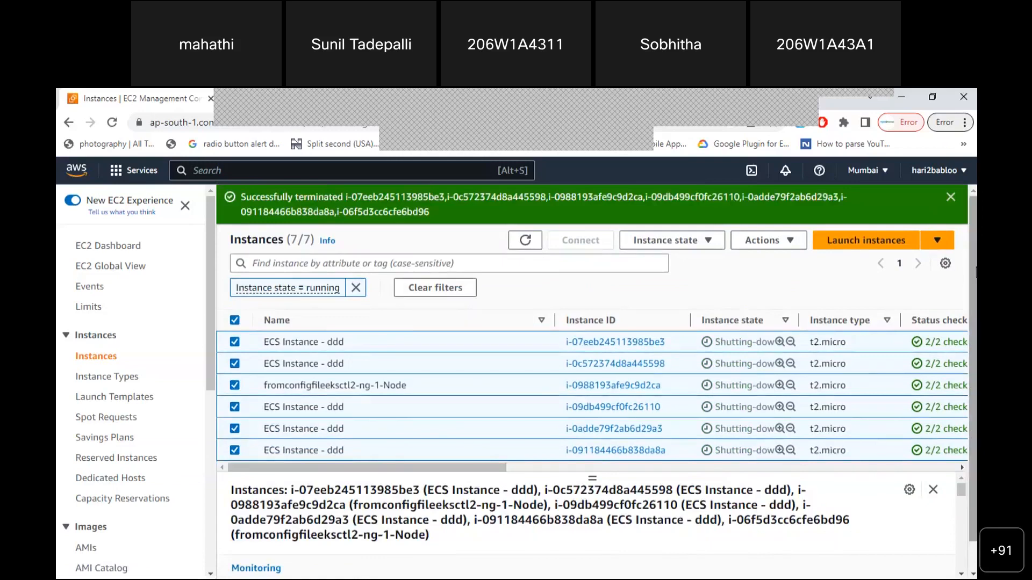
click(535, 201)
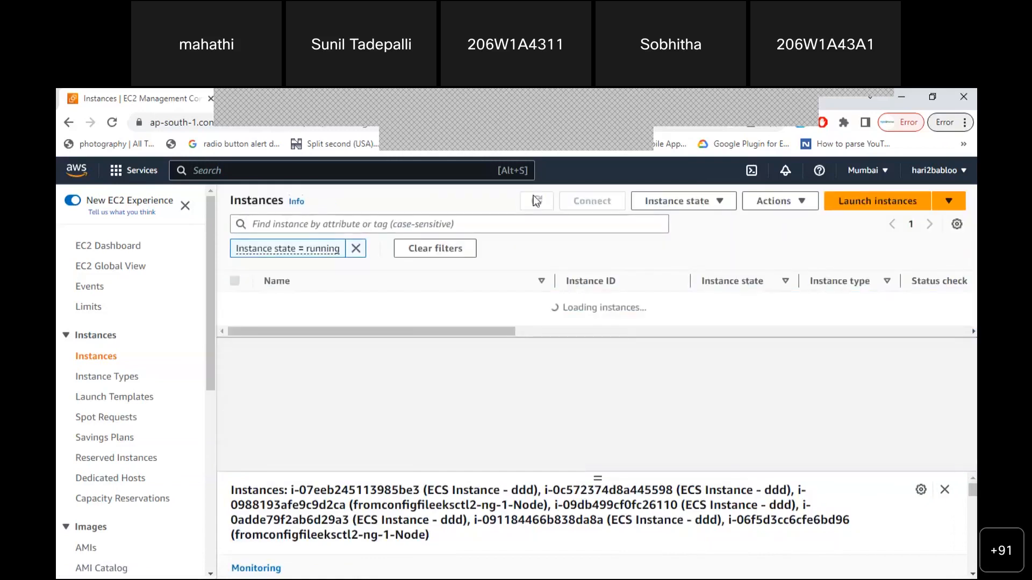
Open the running instances list and clear the running-state filter to show all instances
click(117, 247)
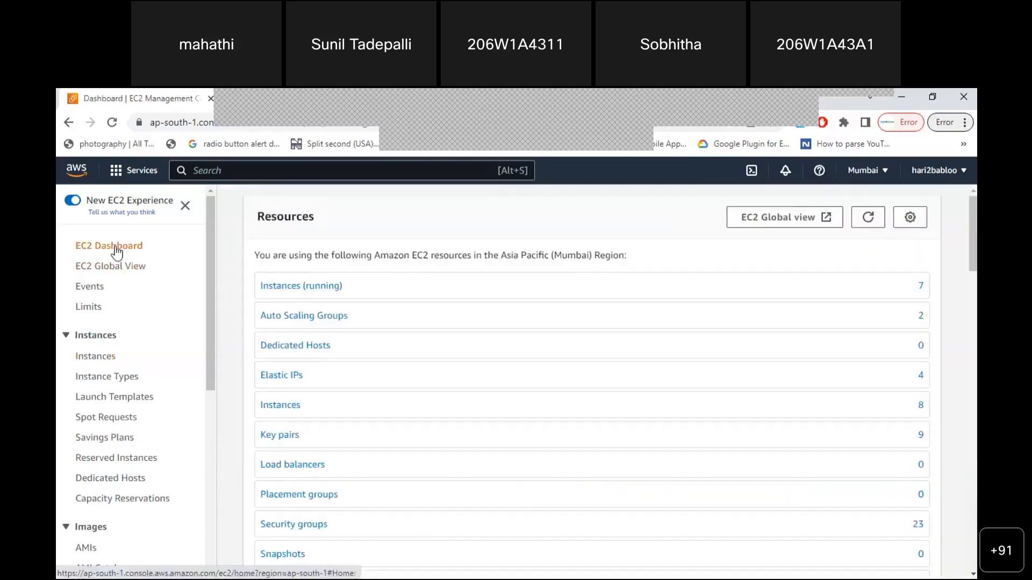
click(277, 290)
click(356, 249)
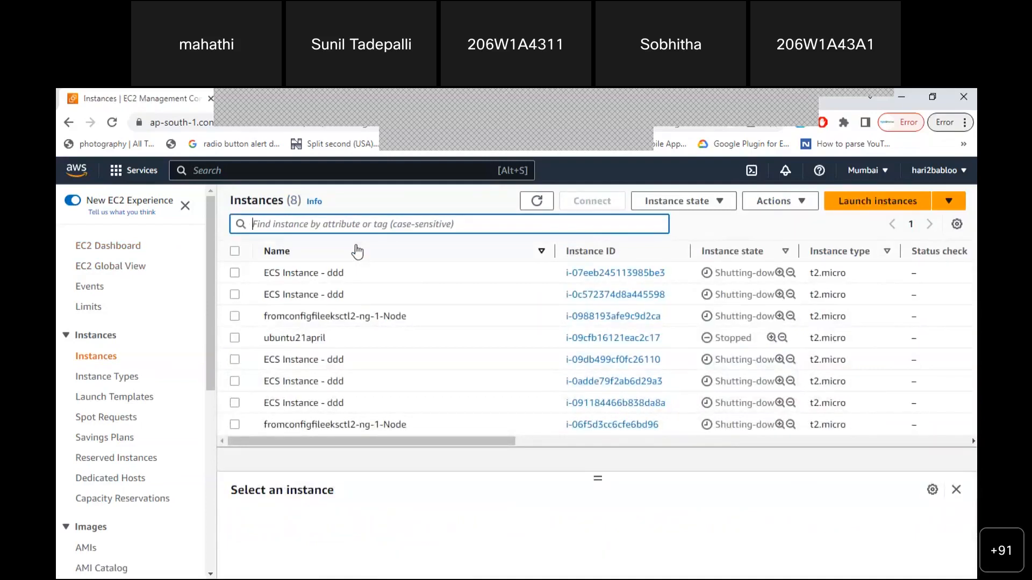
Back on the EC2 Dashboard, refresh the resource counts and scroll to the Launch instance card
click(115, 247)
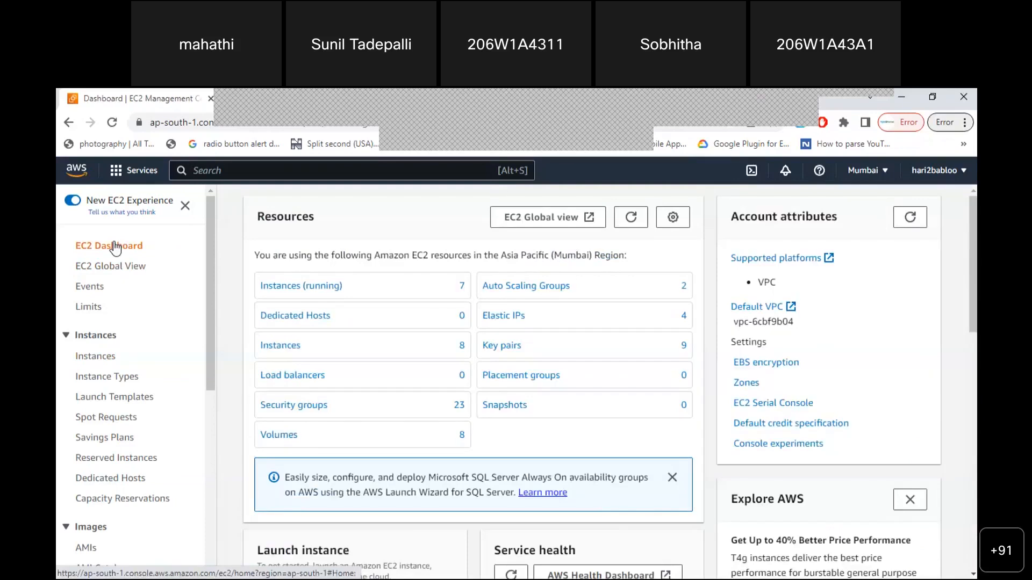
click(632, 218)
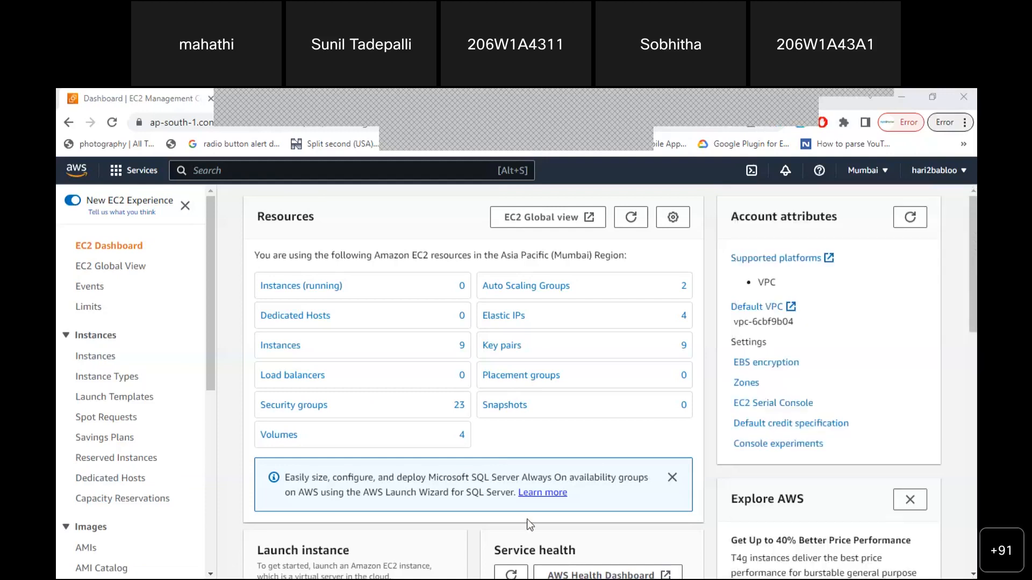
mouse_move(973, 276)
mouse_down()
mouse_move(976, 319)
mouse_move(975, 285)
mouse_up()
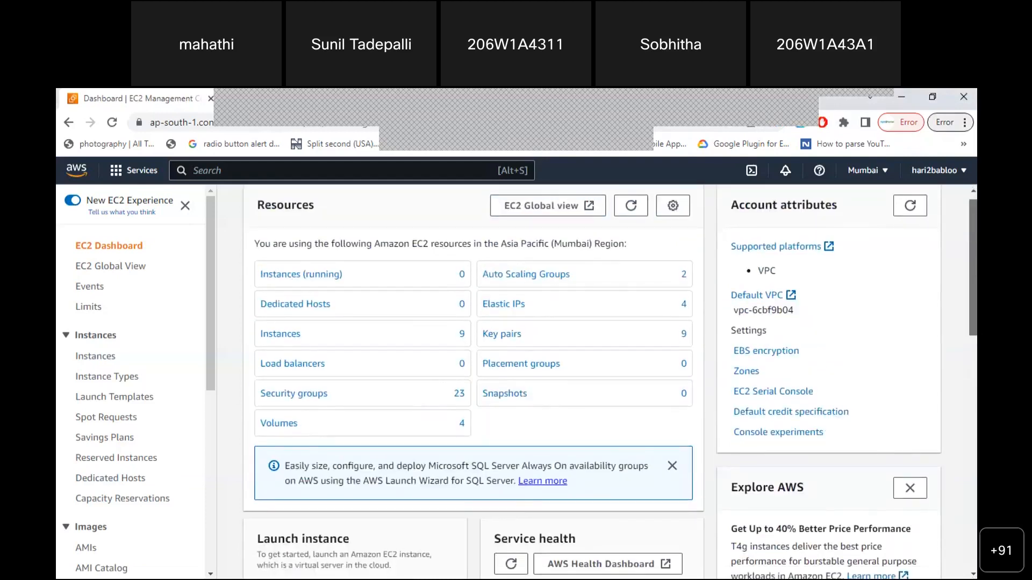
scroll(520, 291, down, 5)
drag(258, 294, 350, 295)
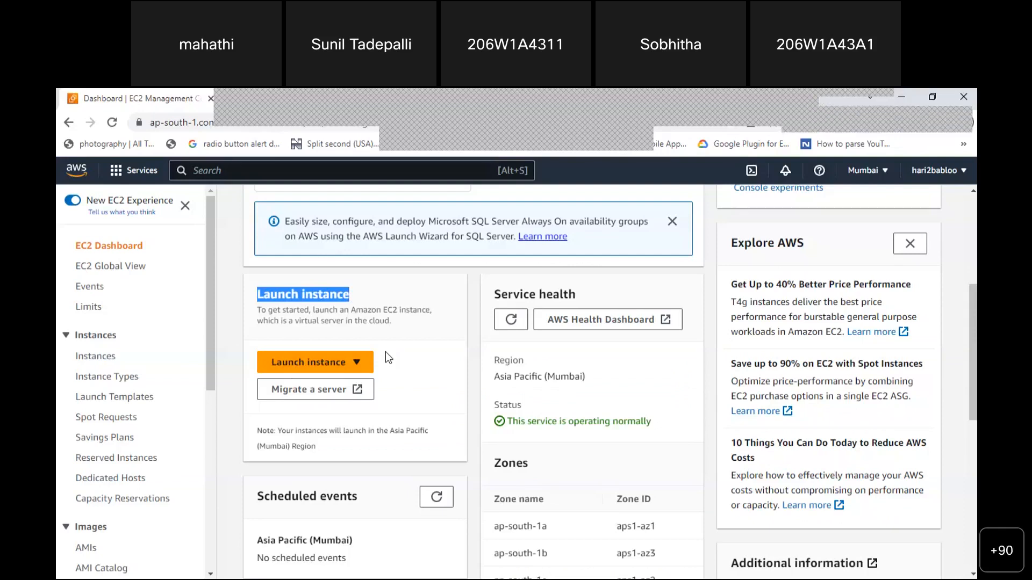
Confirm Asia Pacific (Mumbai) is the current region, then return to the end of the Notepad notes
click(876, 177)
click(876, 177)
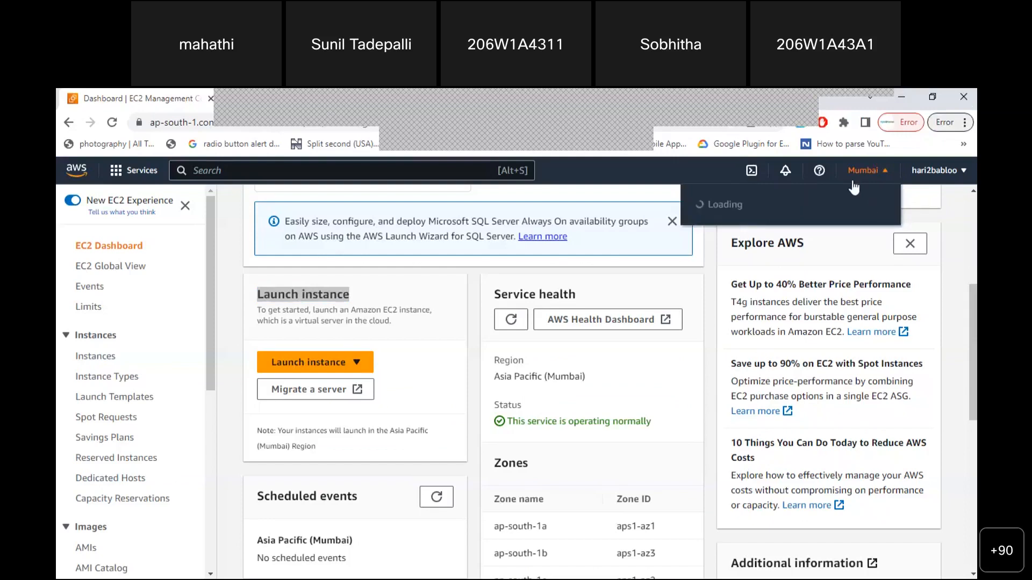
click(866, 177)
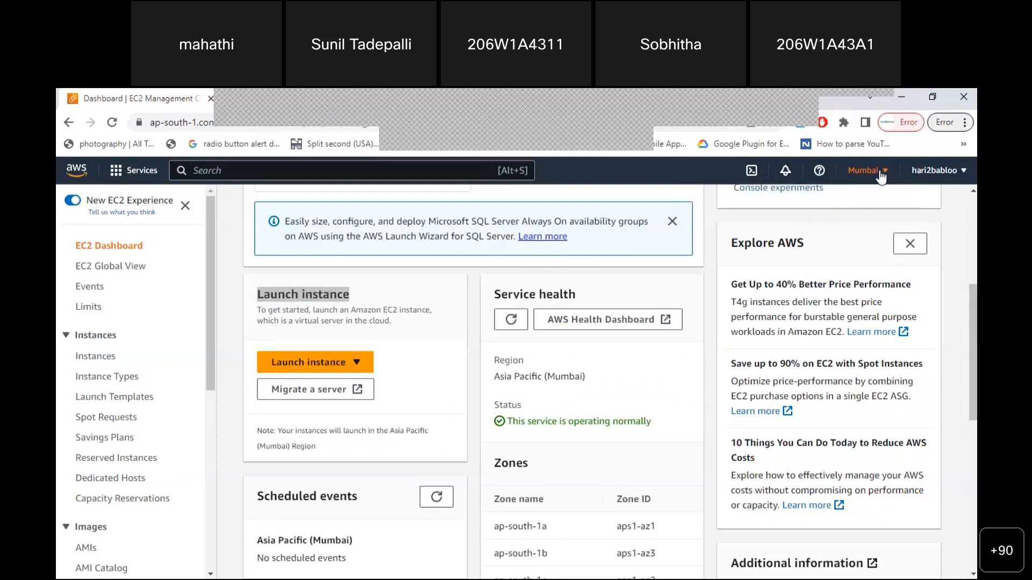
click(880, 172)
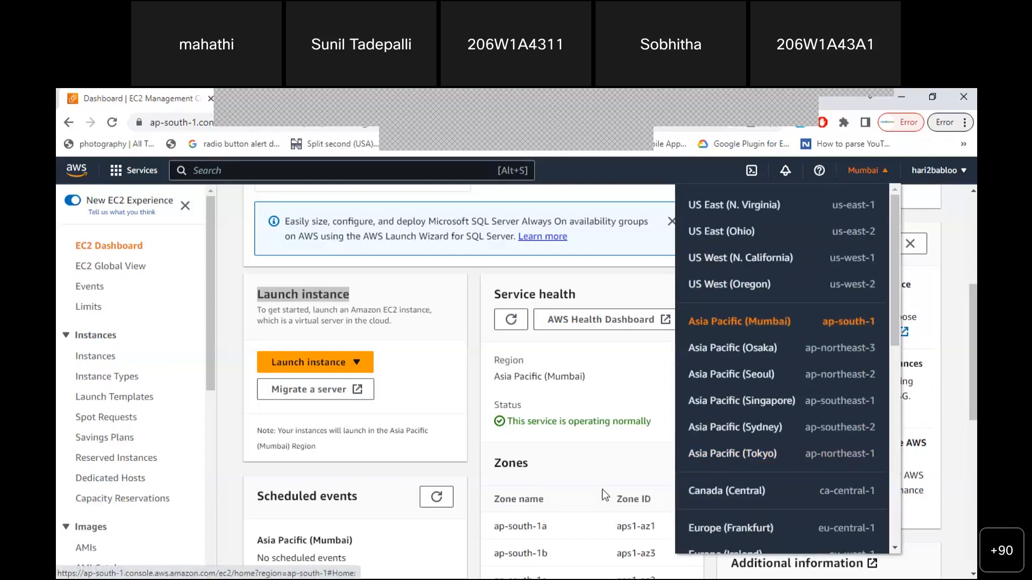
key(alt+Tab)
click(544, 460)
Add the line 'location ap-south-1' to the notes, then reopen the AWS region list in Chrome
key(Return)
key(Return)
key(Return)
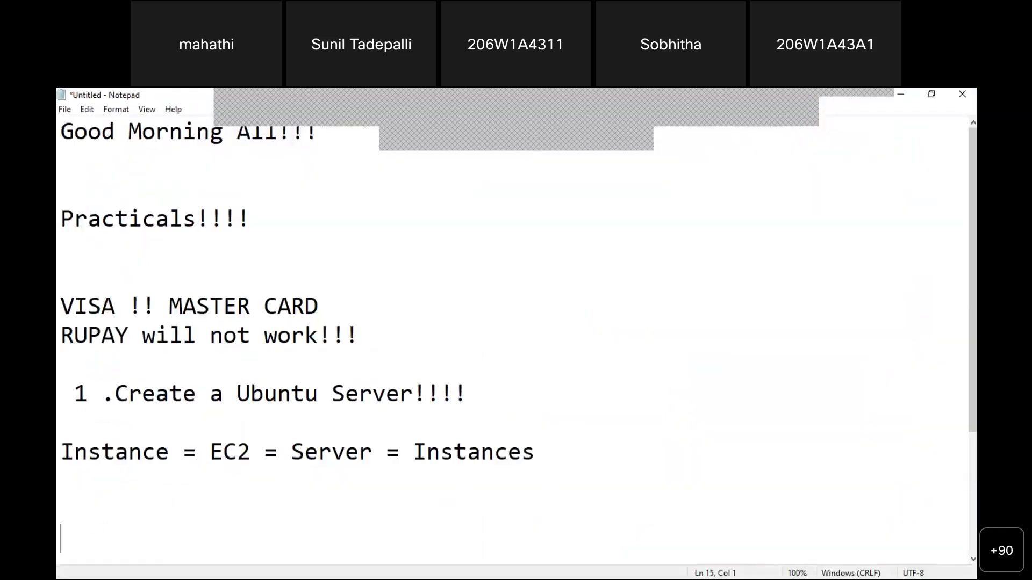
text(location p)
key(BackSpace)
text(ap)
key(BackSpace)
text(-south-1)
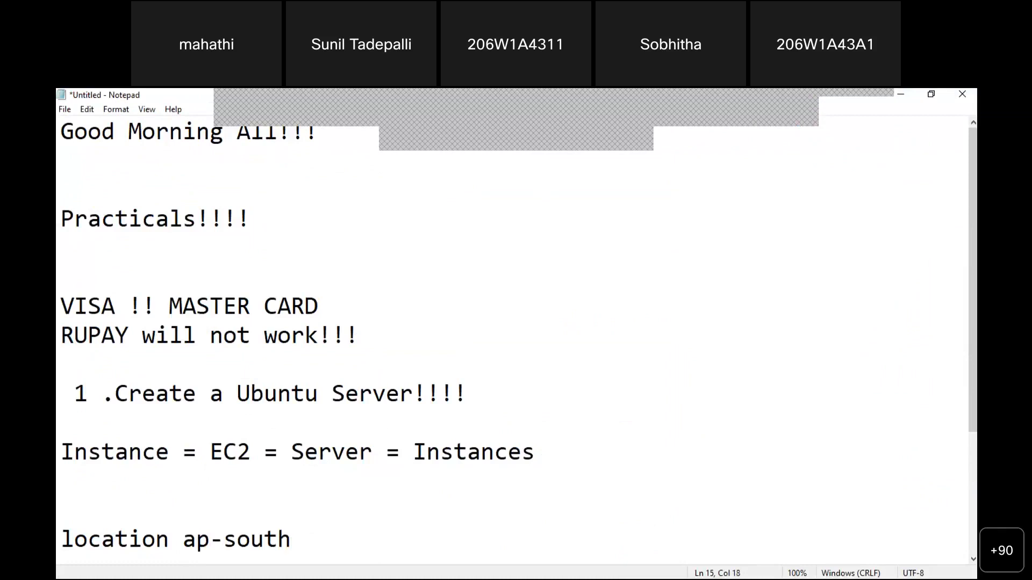
key(Return)
key(Return)
key(Return)
key(Up)
key(Up)
key(Up)
key(alt+Tab)
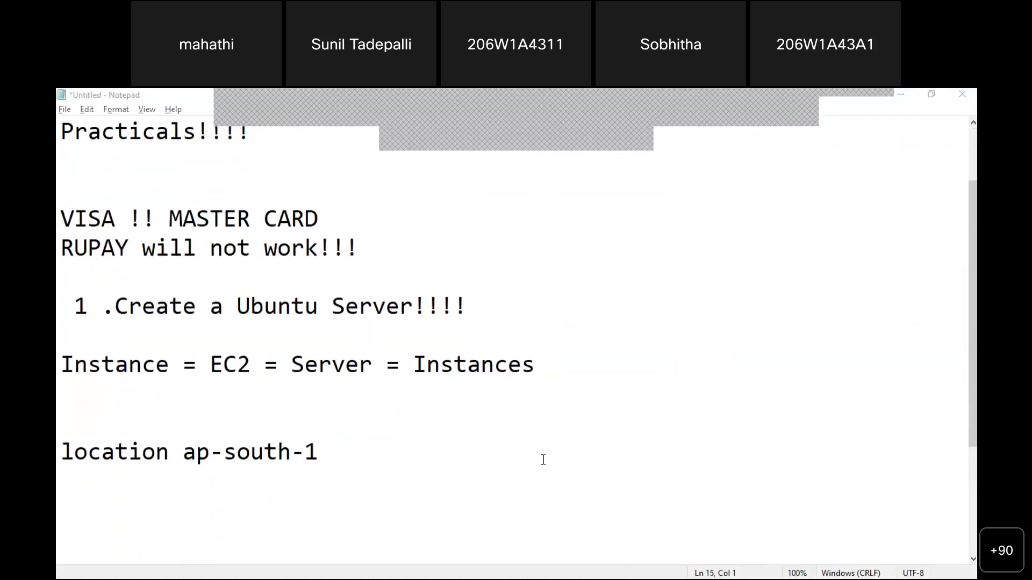
click(862, 170)
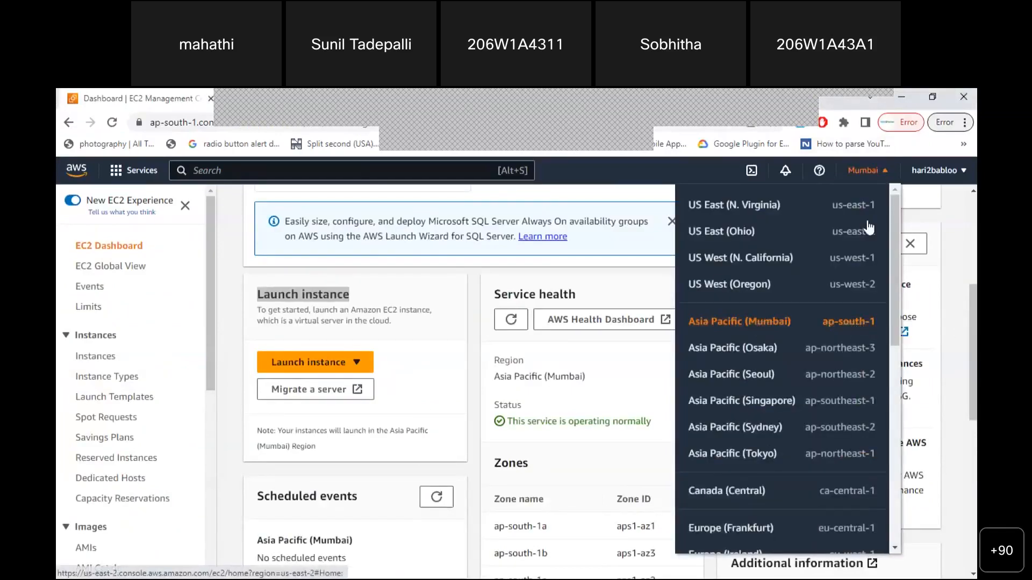
Close the region list and start the plain Launch instance wizard from the EC2 dashboard
click(870, 182)
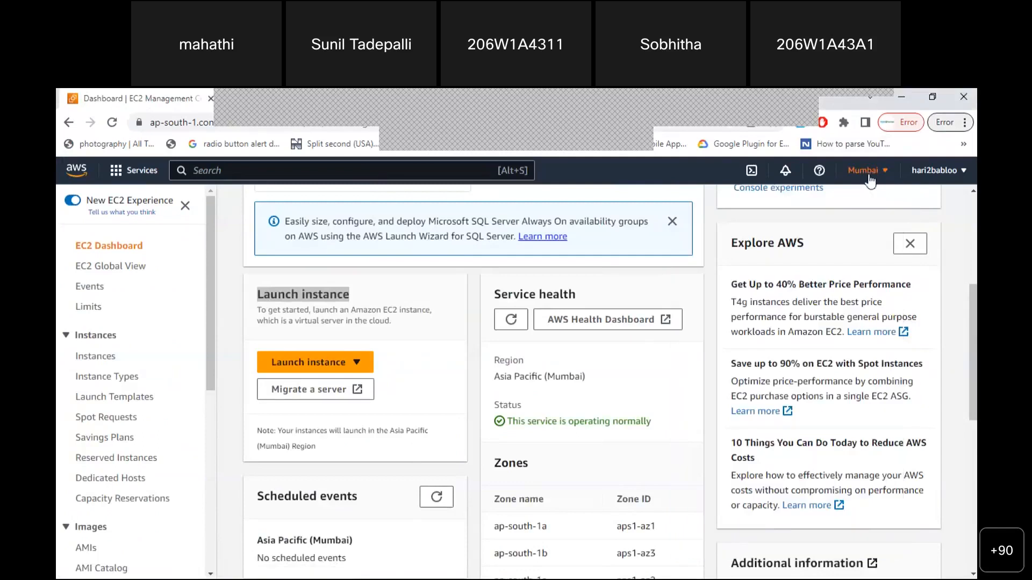
mouse_move(971, 303)
mouse_down()
mouse_move(972, 327)
mouse_move(972, 287)
mouse_up()
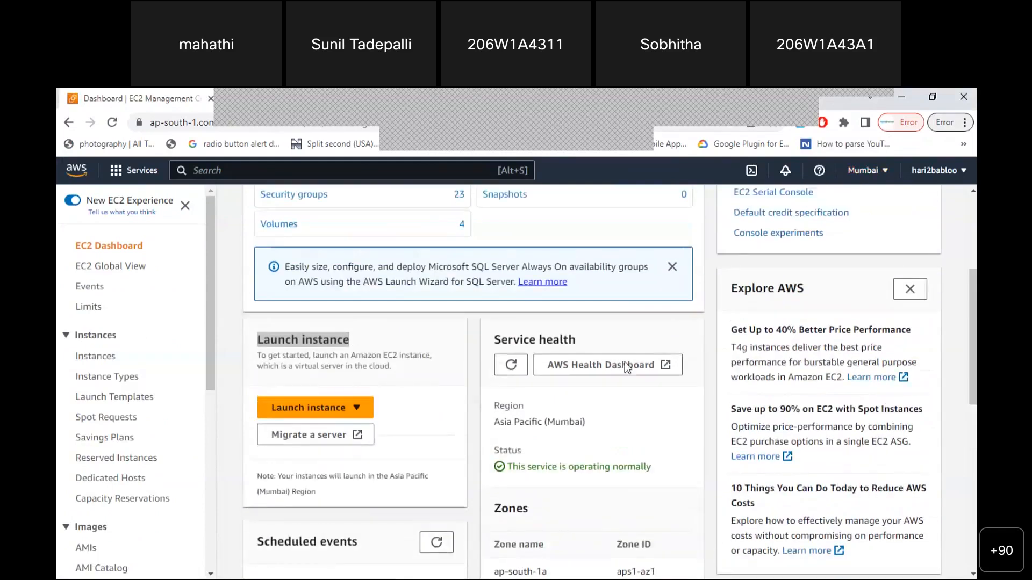
click(300, 410)
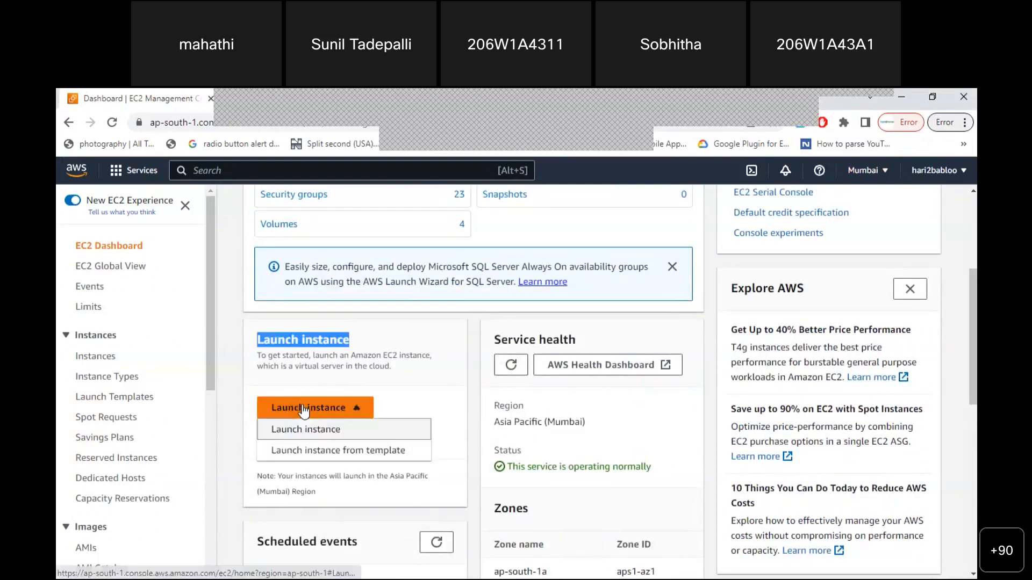
click(308, 430)
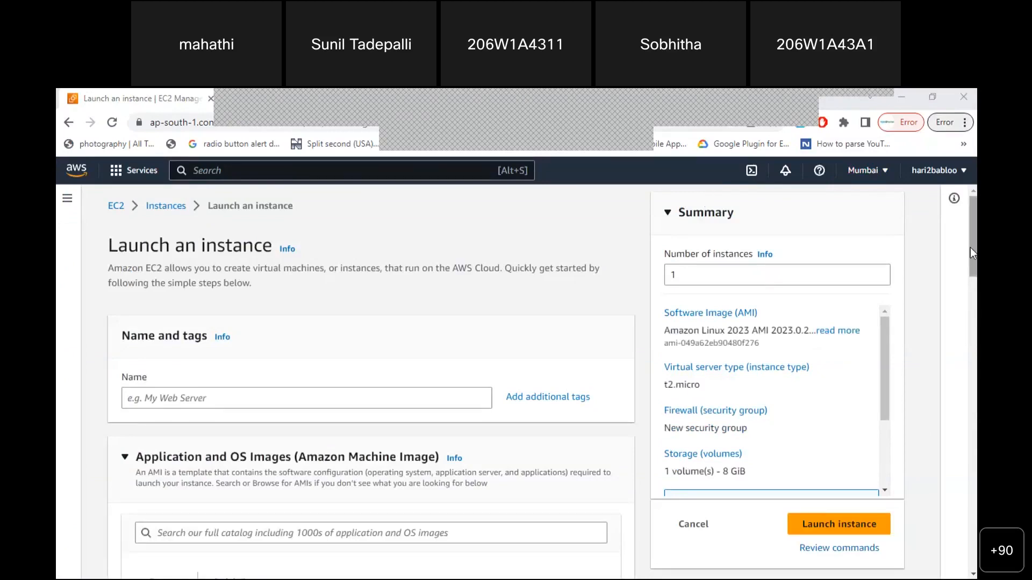
Look over the AMI Quick Start tiles on the launch page, then return to Notepad
scroll(970, 247, down, 2)
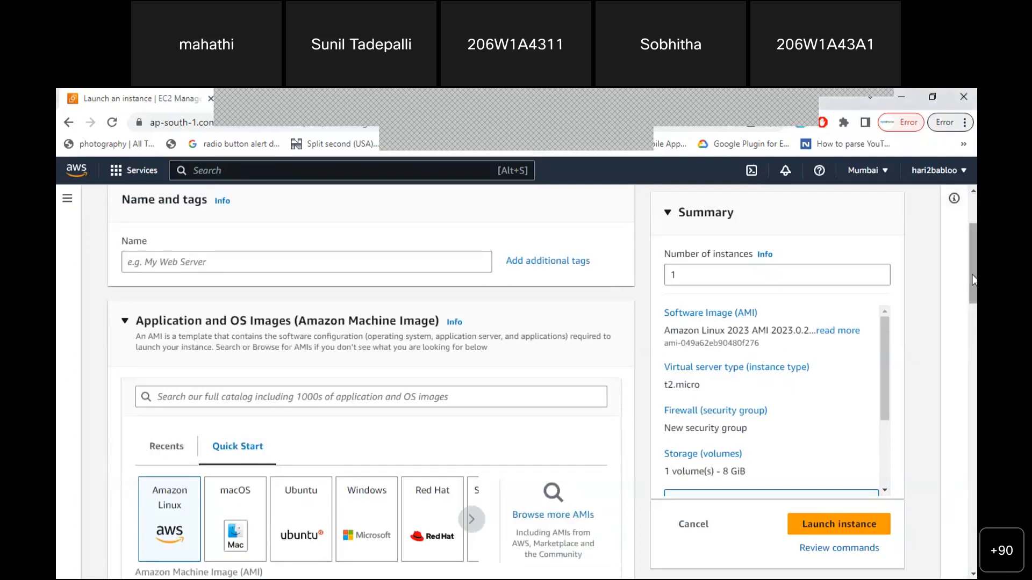
drag(973, 281, 977, 254)
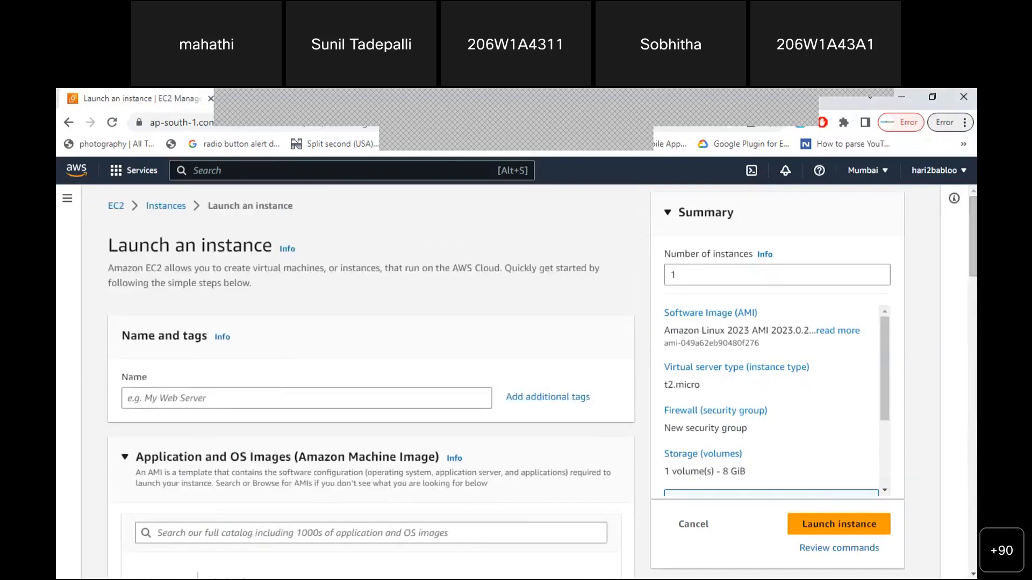
key(alt+Tab)
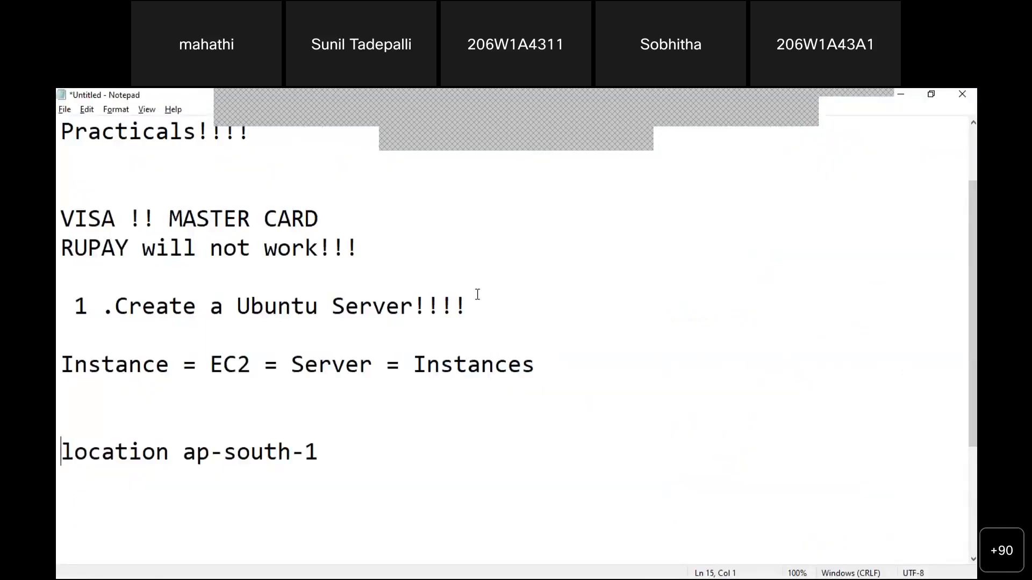
Snap the notes beside the launch page and add a 'Name:' line below the location line
key(super+Right)
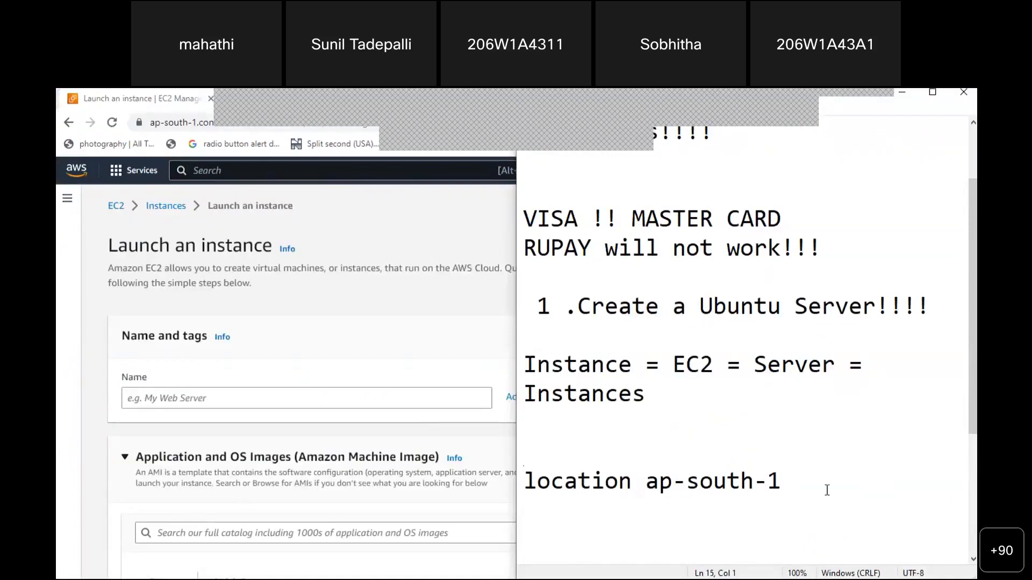
click(793, 482)
key(Return)
key(Return)
key(Return)
key(Return)
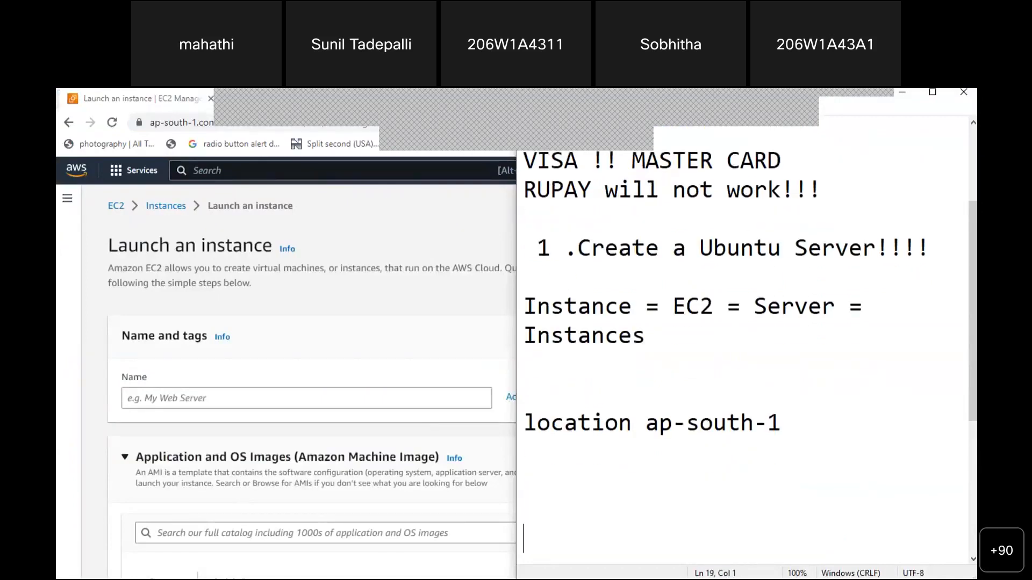
text(Namw)
key(BackSpace)
key(BackSpace)
text(e:)
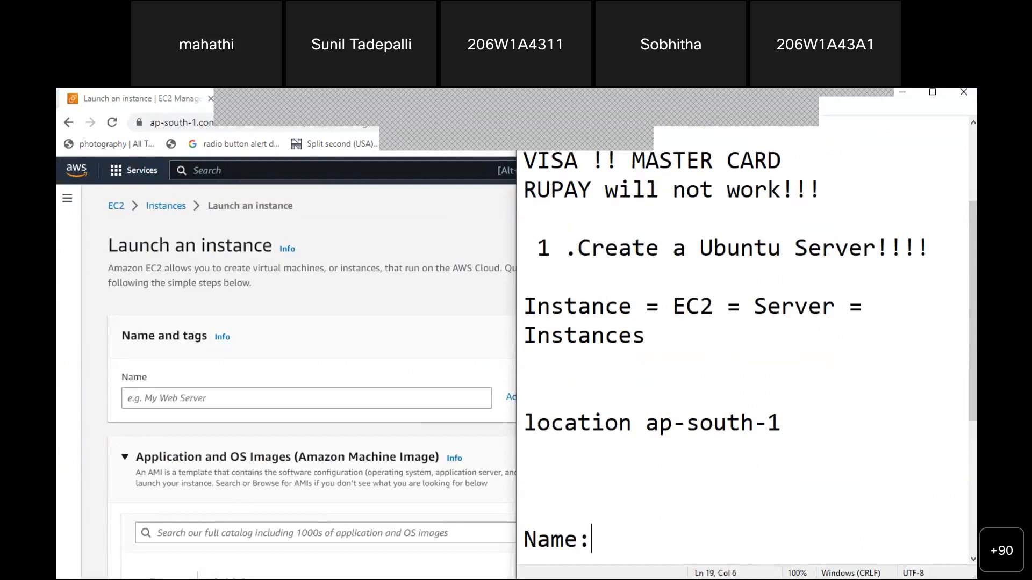
key(Return)
Add the checklist line 'Application and OS Image'
text(Appk)
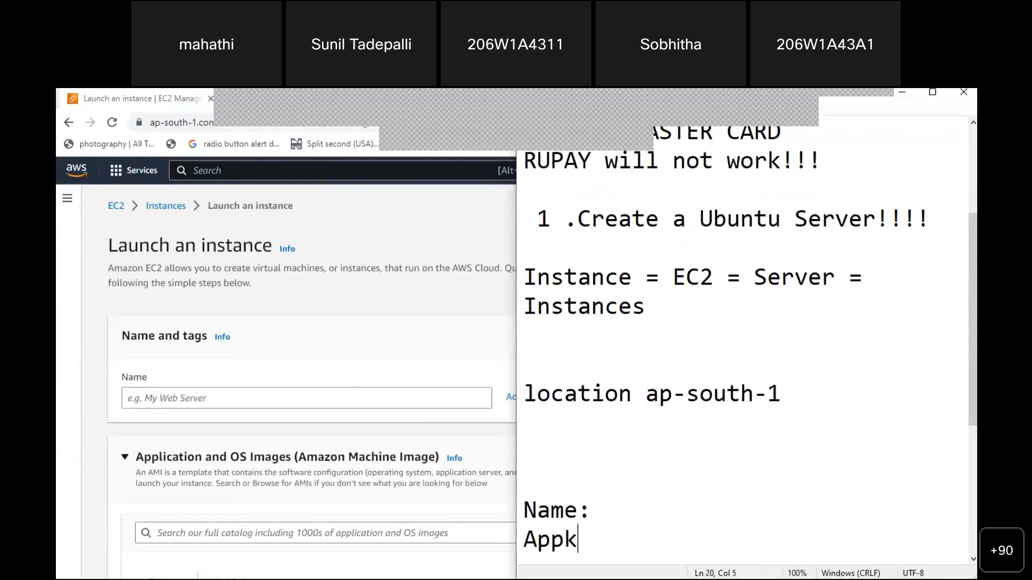
key(BackSpace)
text(licatin)
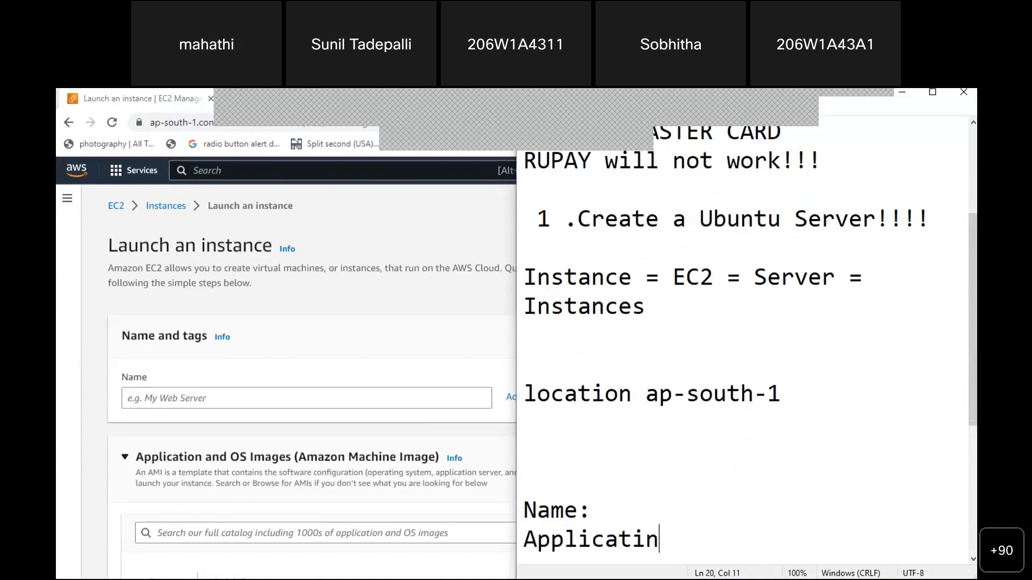
key(BackSpace)
text(on and OS Image)
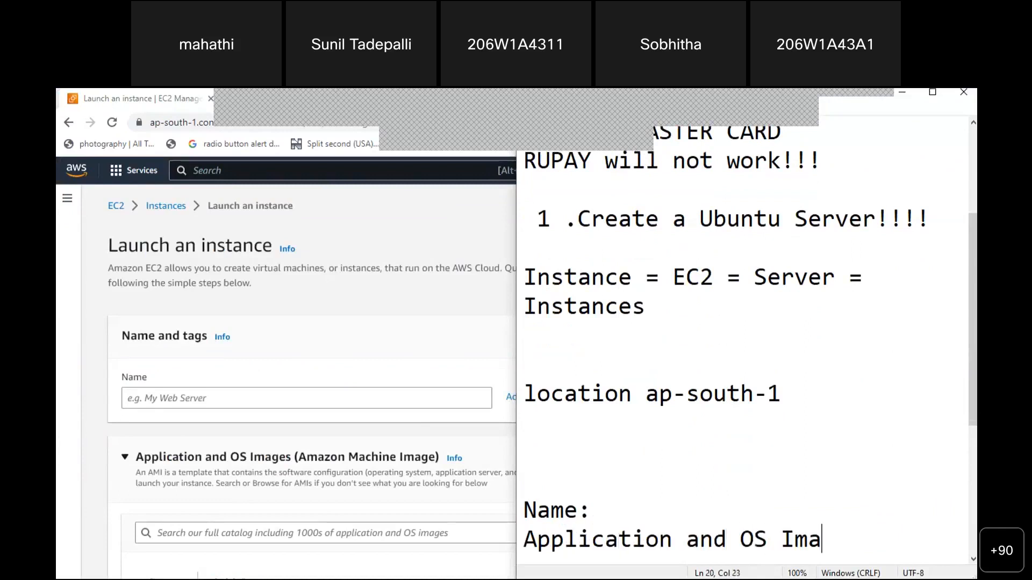
key(Return)
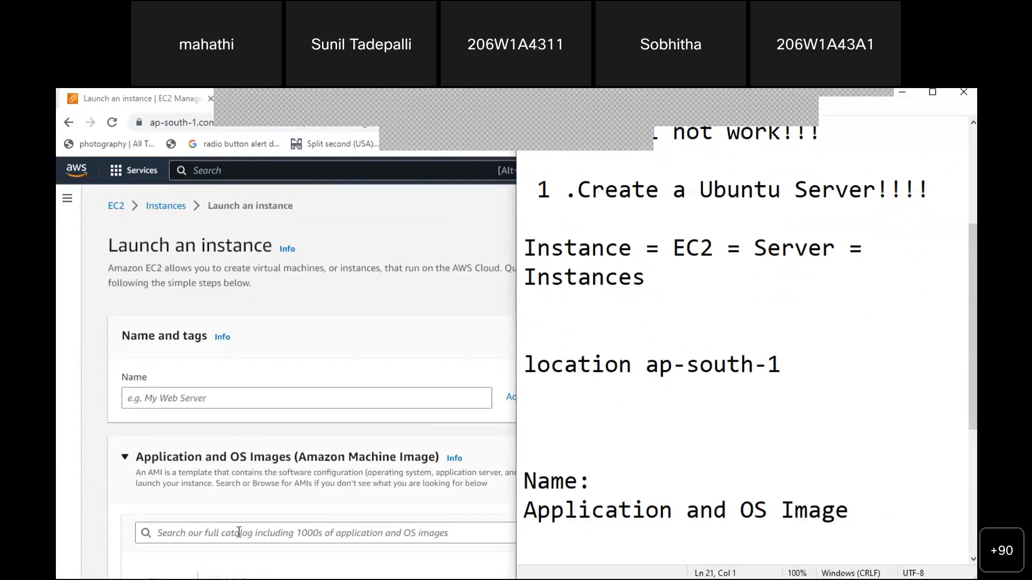
Check the launch page, then add the 'INstance Type' line to the notes
click(87, 491)
scroll(88, 491, down, 1)
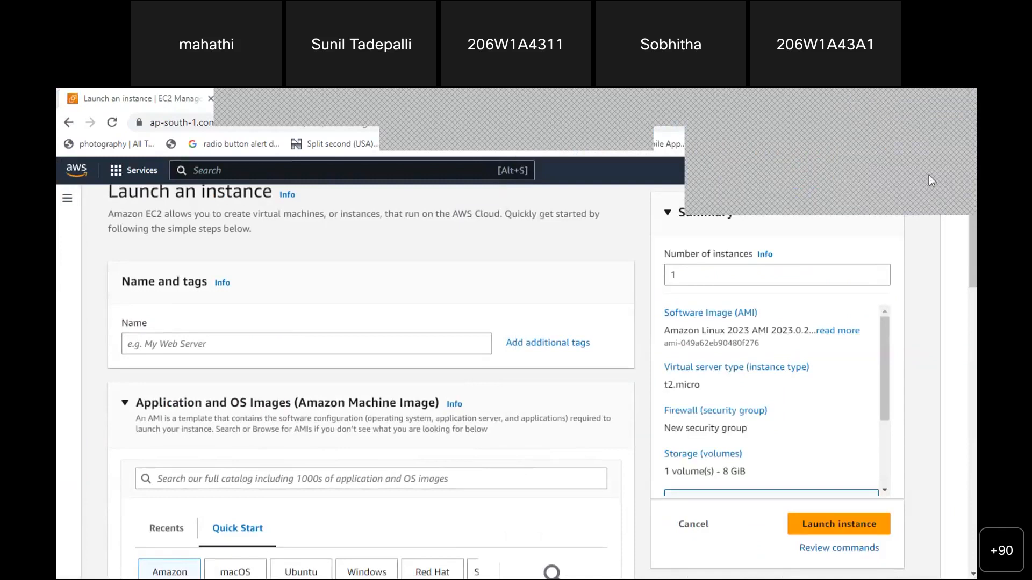
scroll(96, 451, down, 5)
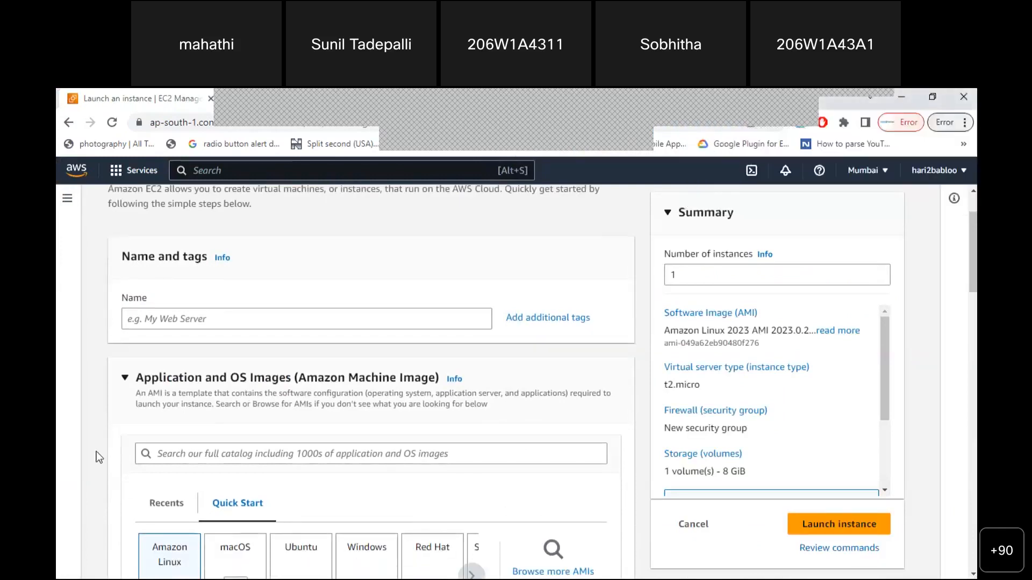
scroll(96, 451, down, 3)
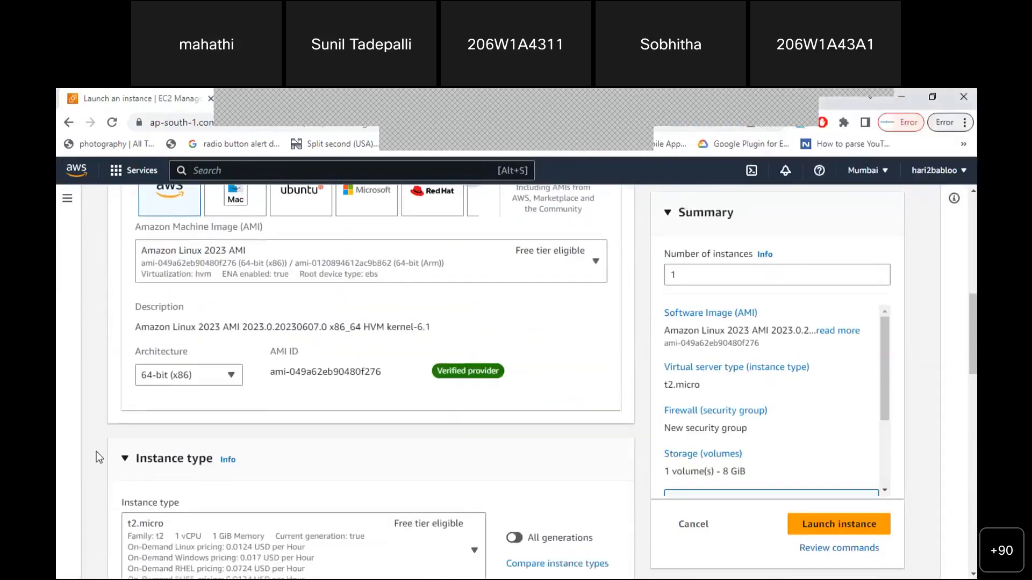
key(alt+Tab)
text(INstan)
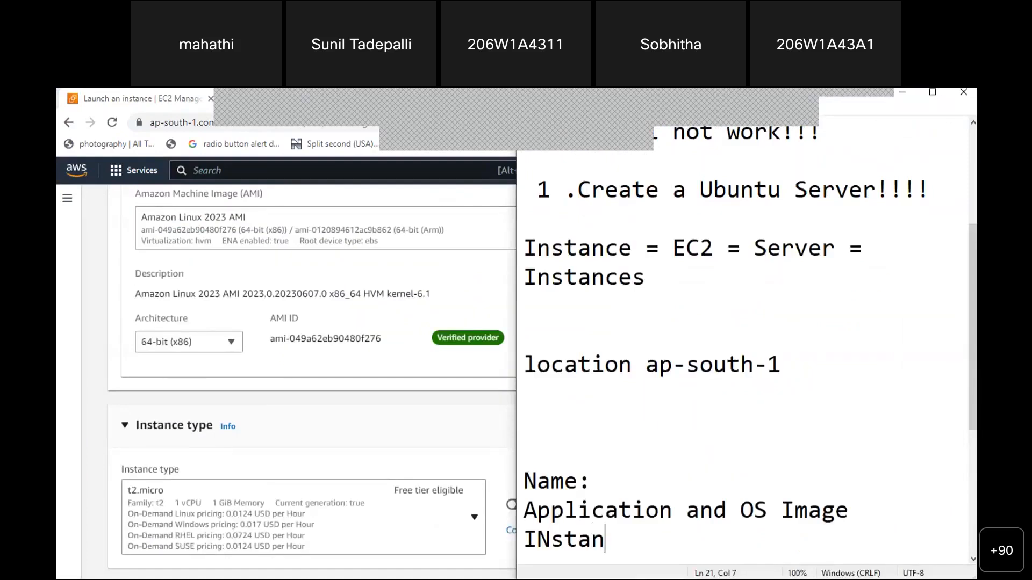
text(ce Type)
key(Return)
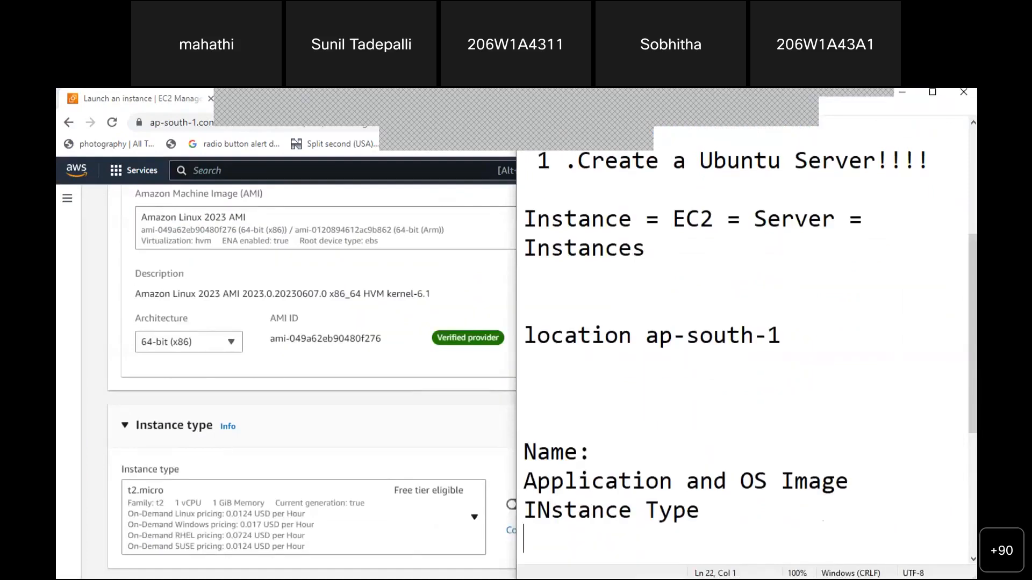
Check the launch page, then add the 'Key Pair' line to the notes
click(106, 442)
scroll(102, 442, down, 4)
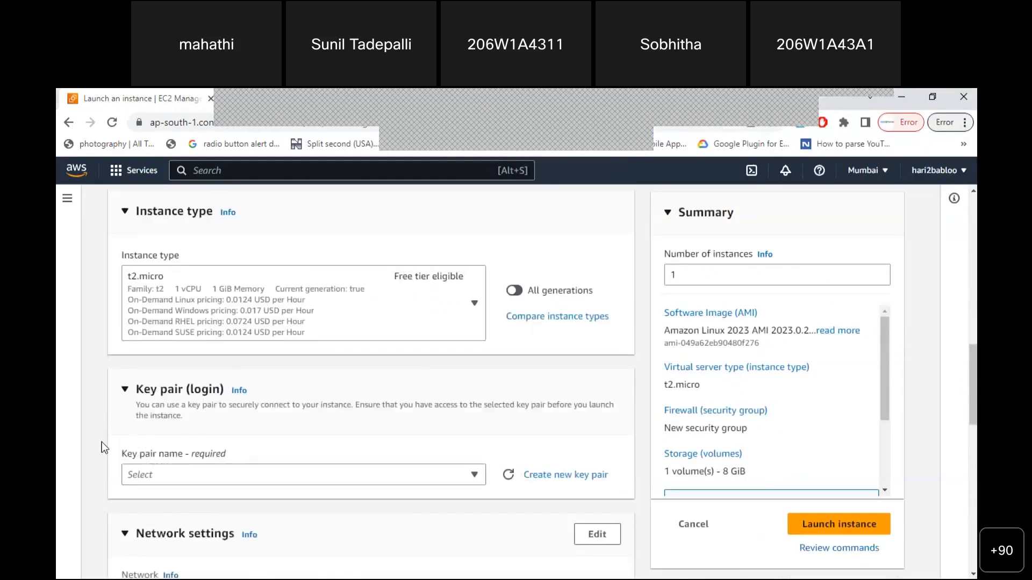
scroll(101, 441, down, 1)
key(alt+Tab)
text(Key Pair)
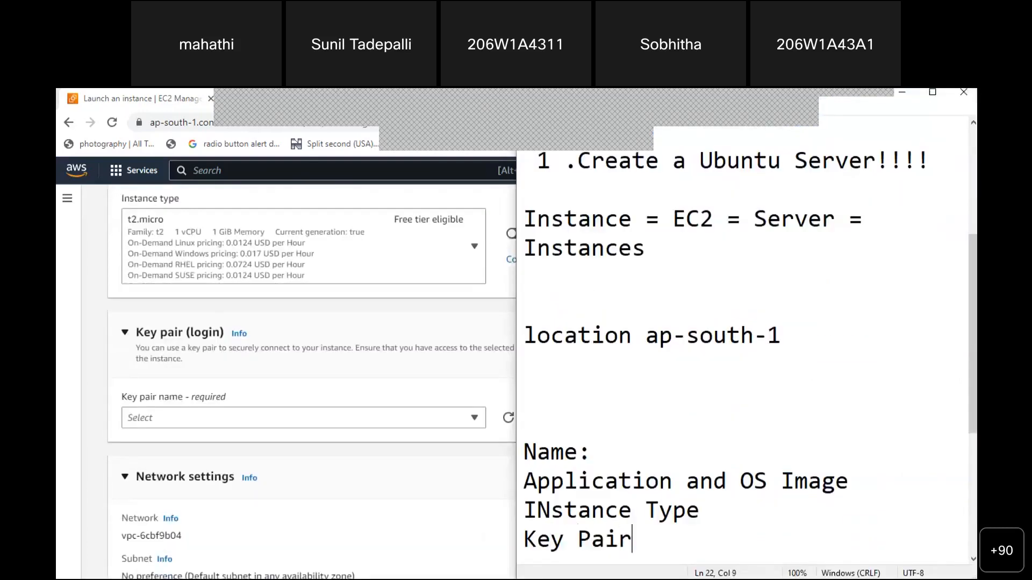
key(Return)
Add the 'Network Setting' line to the checklist
click(89, 514)
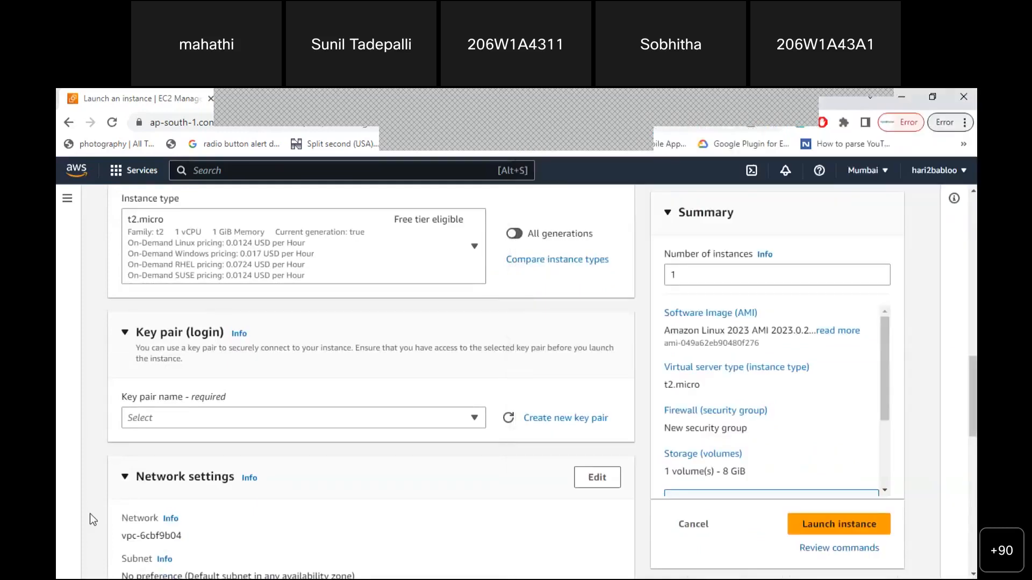
key(alt+Tab)
text(Net)
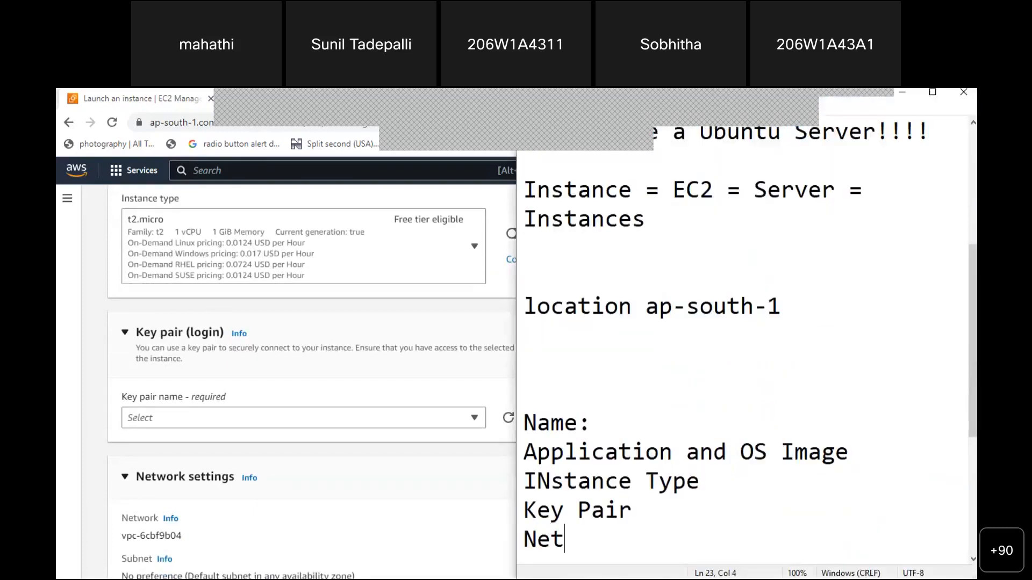
text(work Setting)
key(Return)
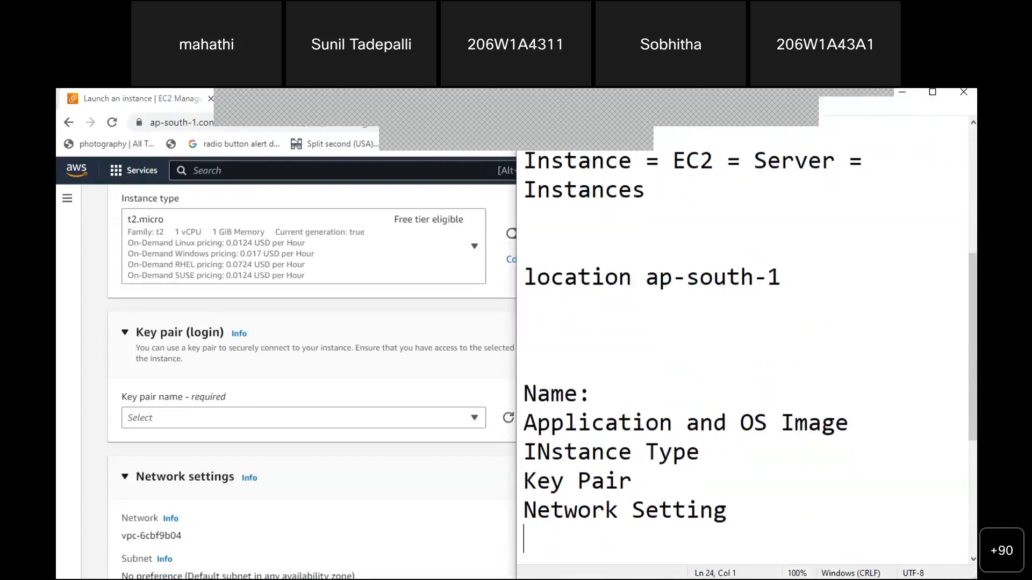
Scroll further down the launch page, then add 'Configure Storage' to the notes
click(87, 520)
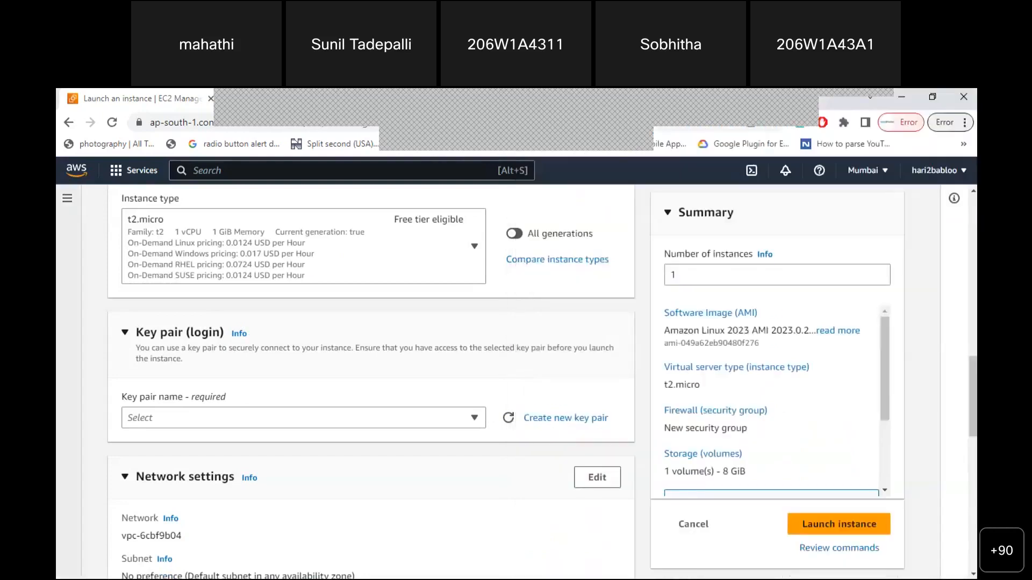
scroll(183, 471, down, 5)
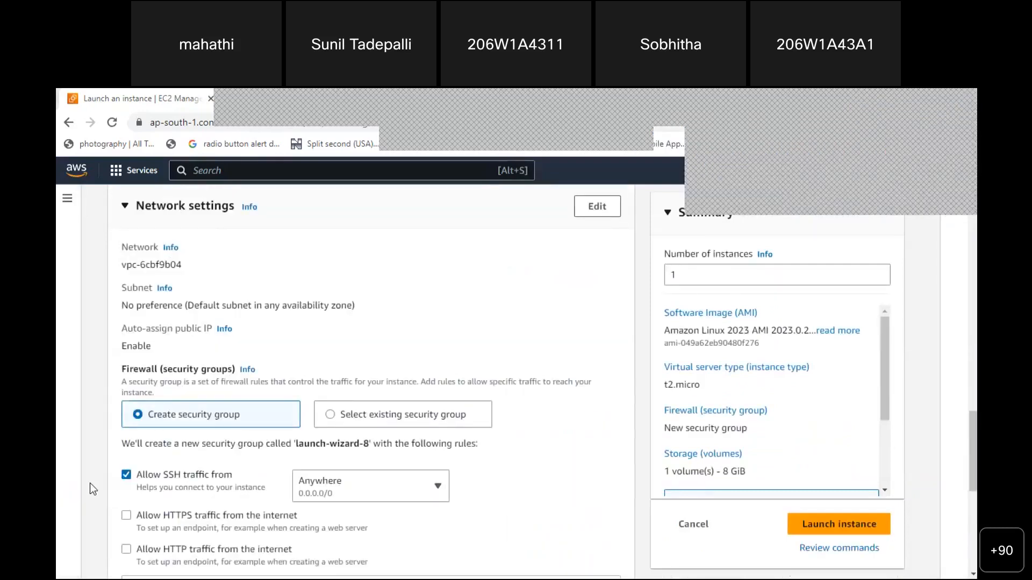
scroll(89, 483, down, 2)
scroll(89, 483, down, 3)
key(alt+Tab)
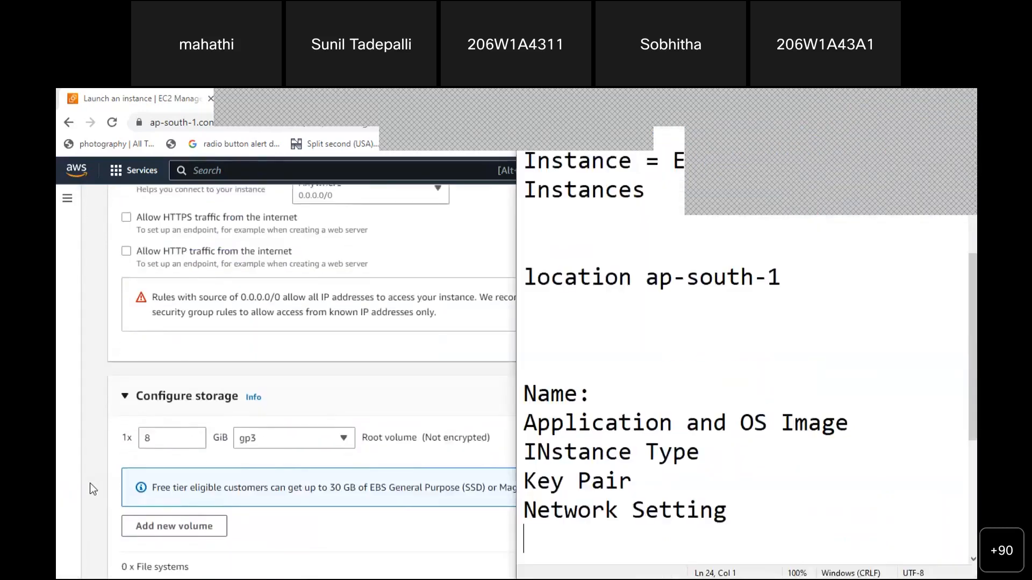
text(Configu)
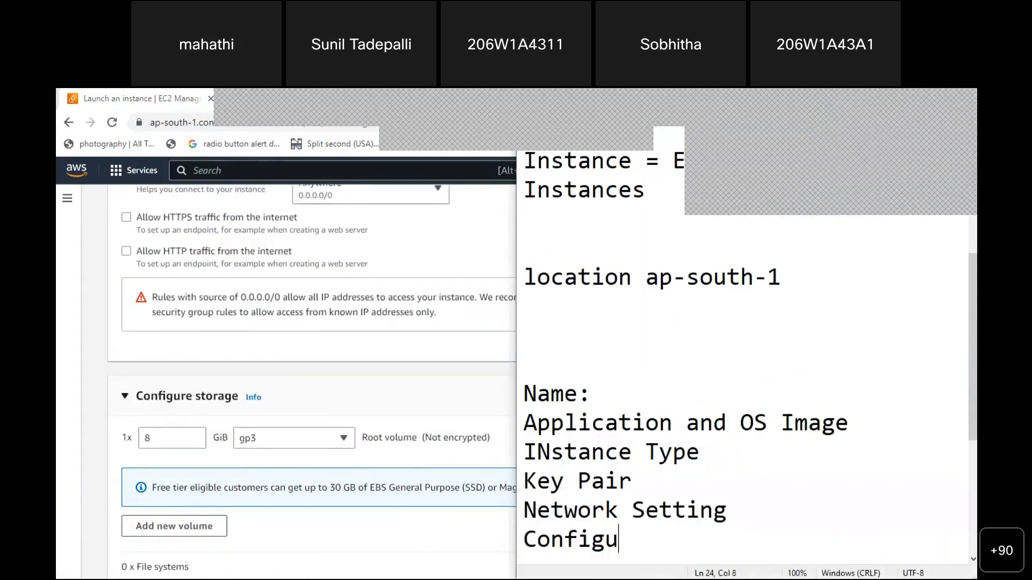
text(re Storage)
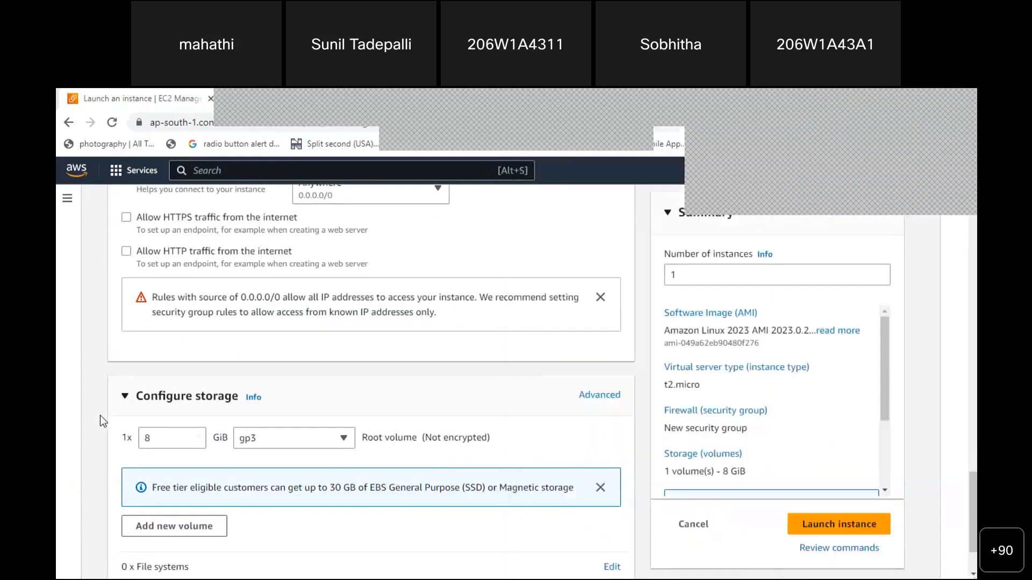
Glance at the launch wizard again, then select the 'Instance = EC2 = Server' line in the notes
click(100, 415)
scroll(100, 415, down, 2)
key(alt+Tab)
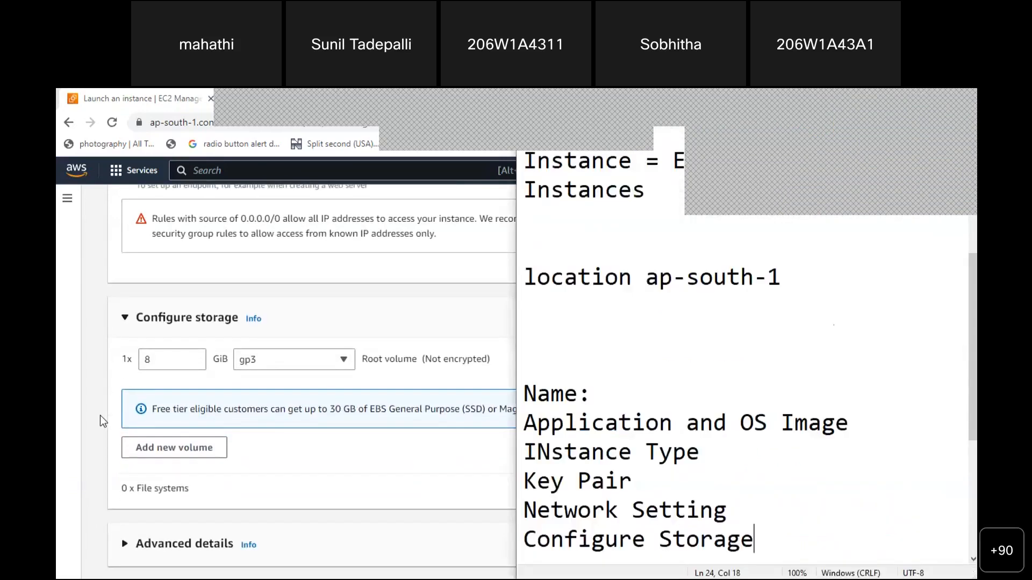
click(626, 253)
drag(524, 161, 633, 190)
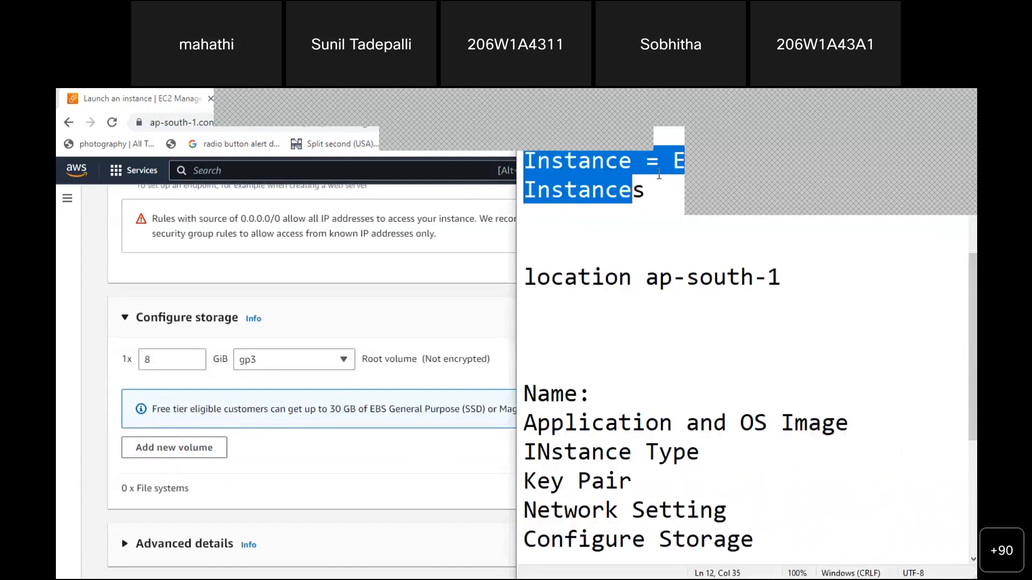
Maximize the Notepad window so it covers the browser
click(890, 183)
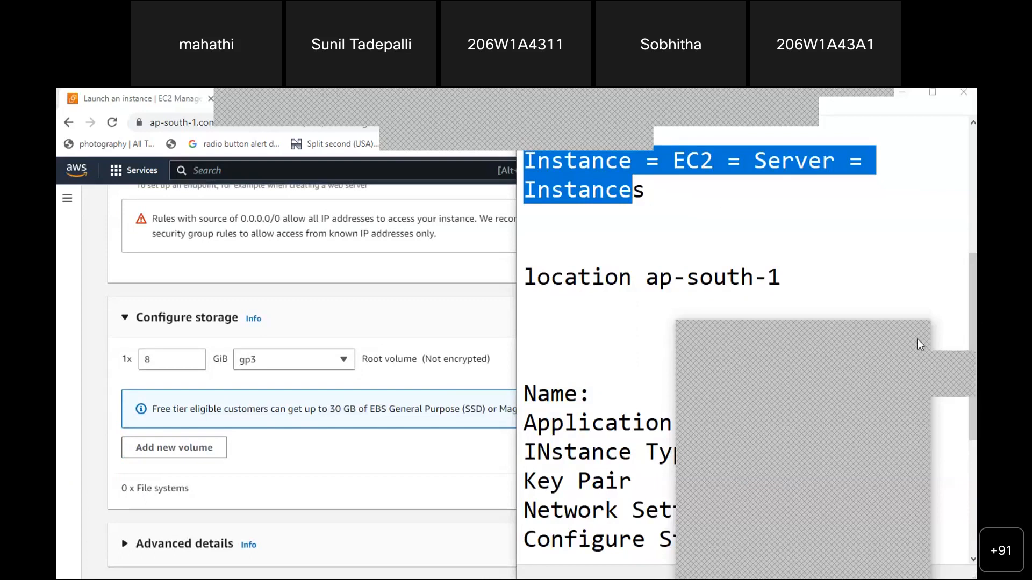
click(930, 98)
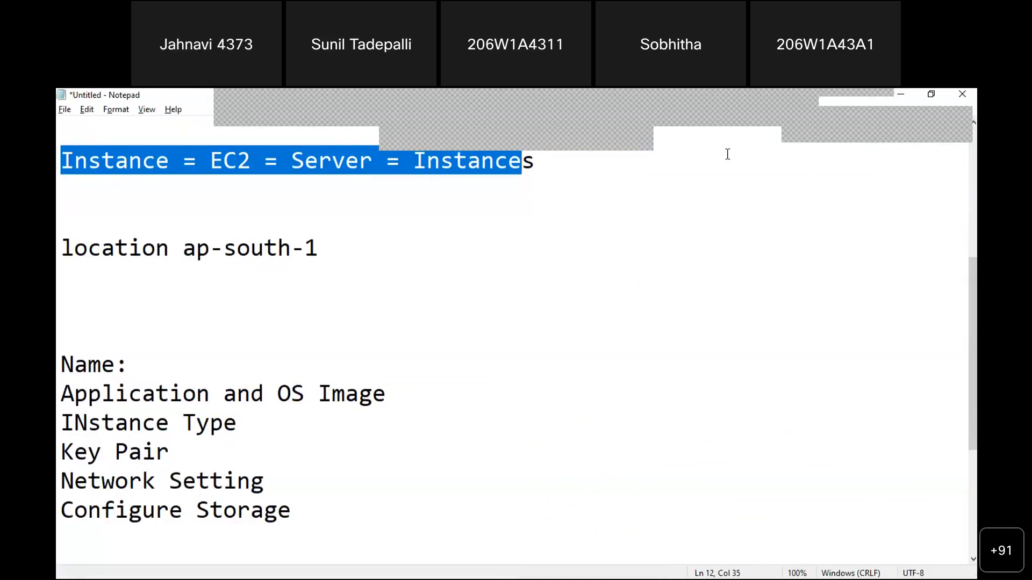
click(876, 125)
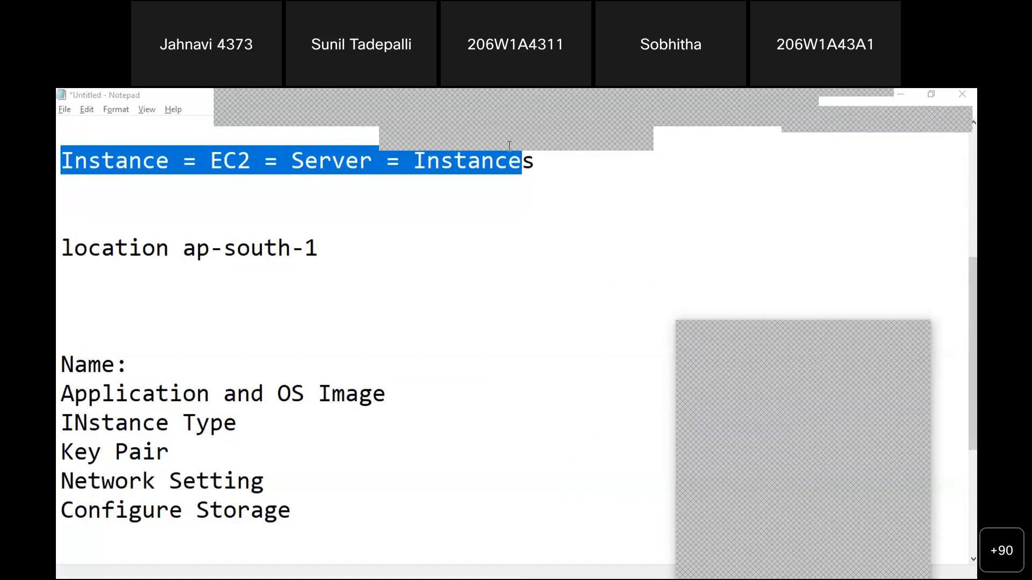
Highlight the setting lines from Name: through Configure Storage to point them out
click(74, 365)
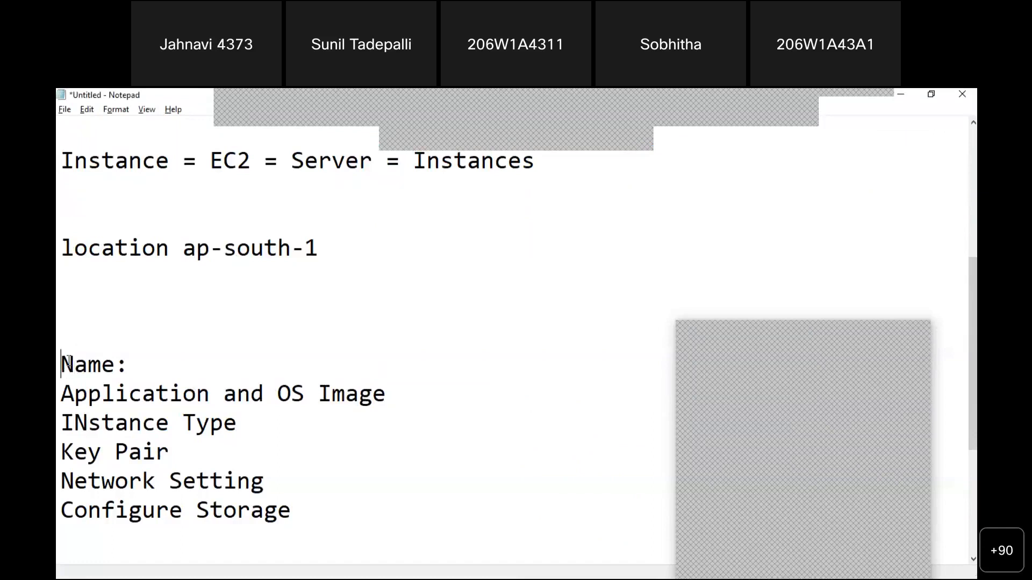
key(shift+Down)
key(shift+Down)
key(shift+Down)
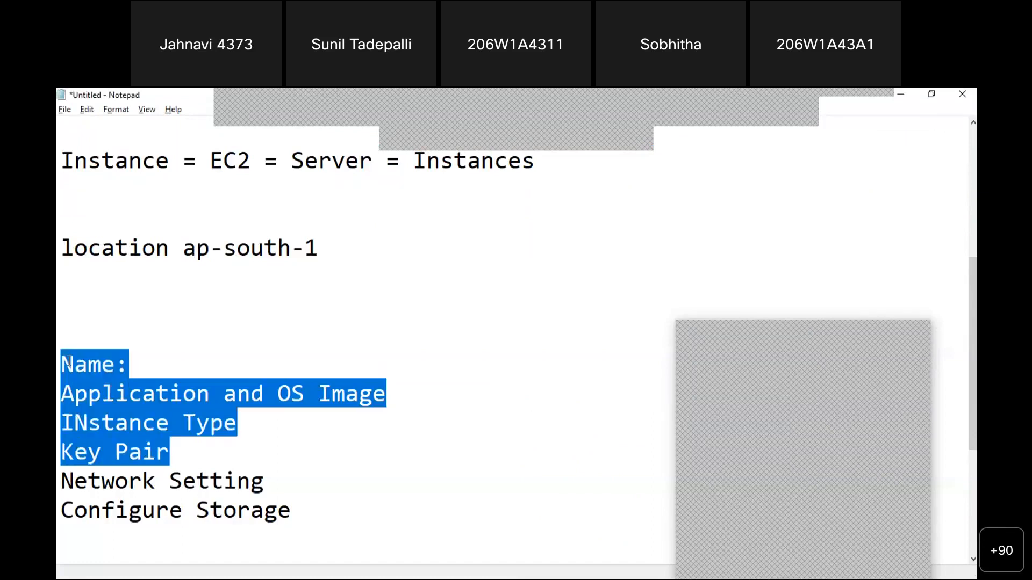
key(shift+Down)
key(shift+Down)
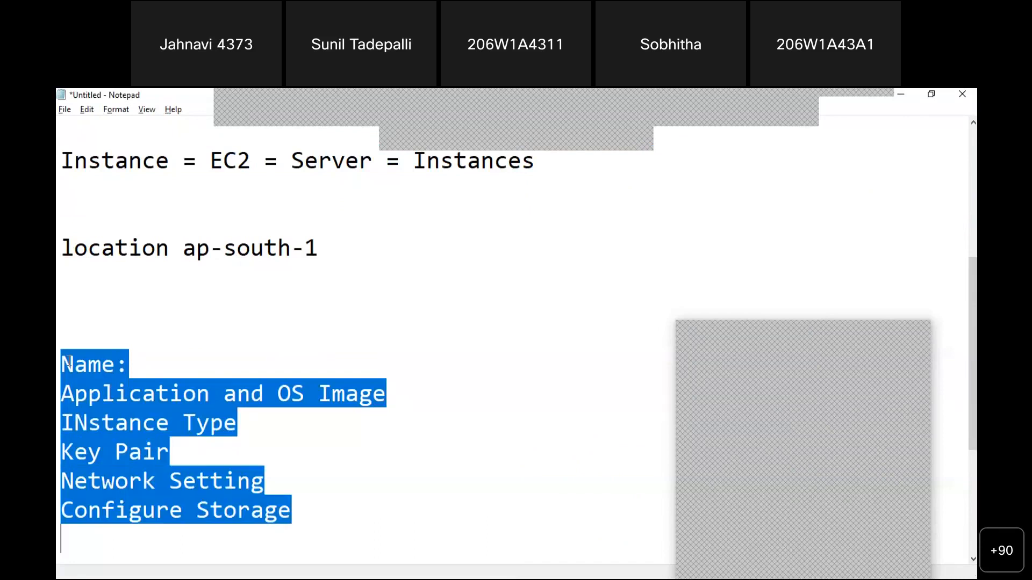
key(Up)
key(Up)
key(Up)
key(Up)
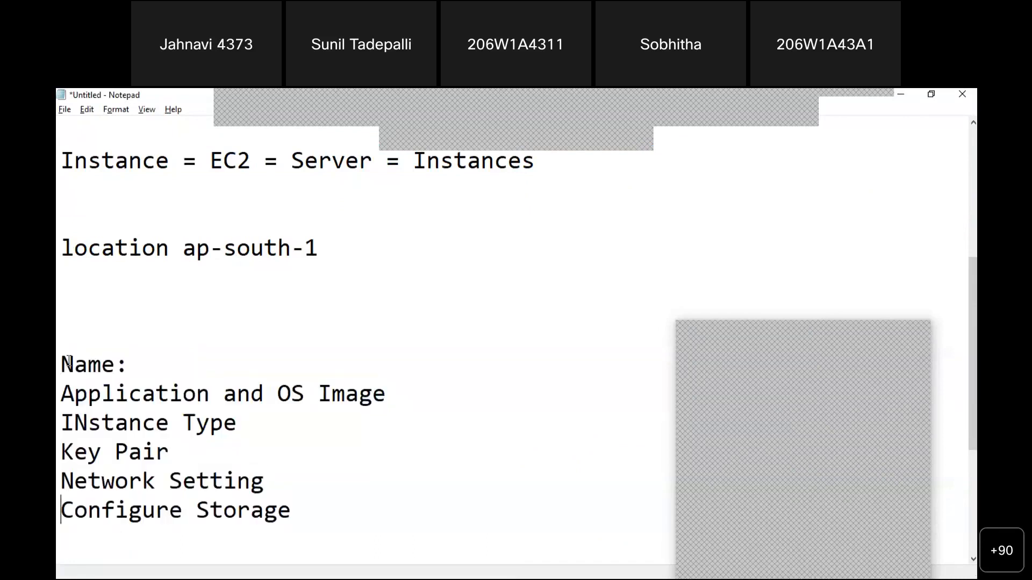
key(Up)
key(Up)
key(shift+Down)
key(shift+Down)
key(shift+Down)
key(shift+Down)
key(shift+Down)
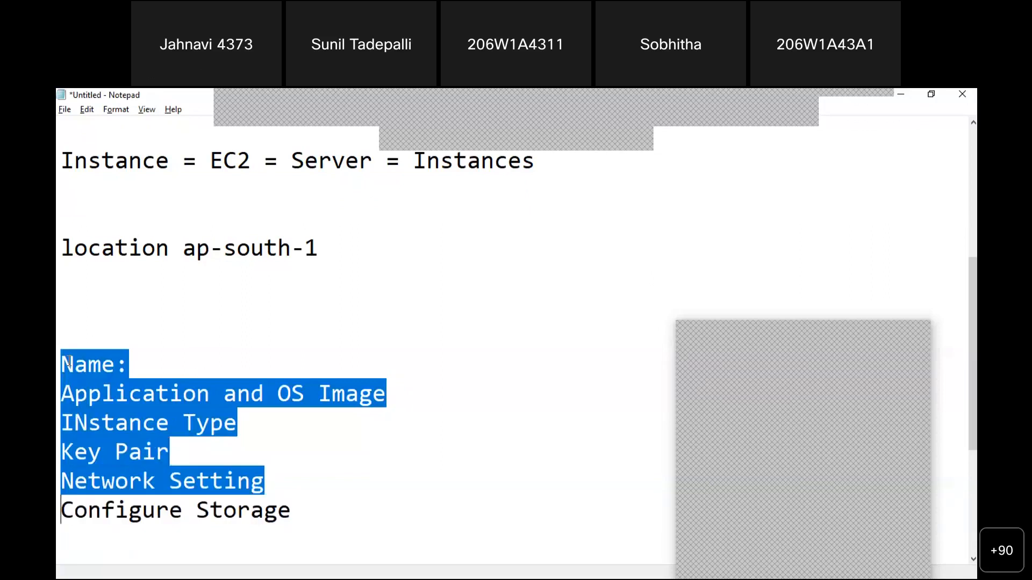
key(shift+Down)
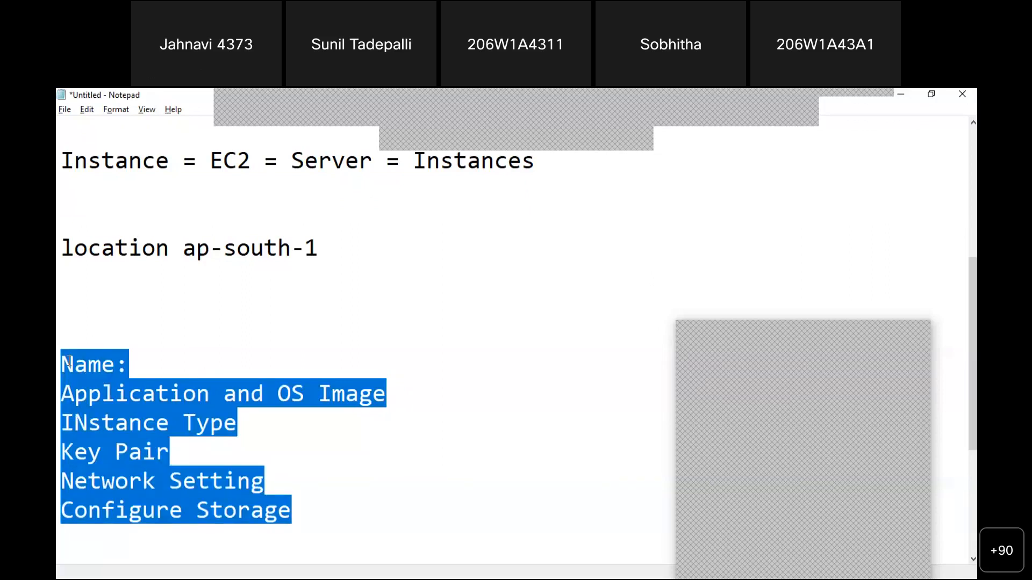
key(Up)
key(Up)
key(Up)
key(Up)
key(Up)
key(Up)
key(Up)
key(Up)
Add the heading 'Creating Instance need Following Details' above the checklist
text(Creationg)
key(BackSpace)
key(BackSpace)
key(BackSpace)
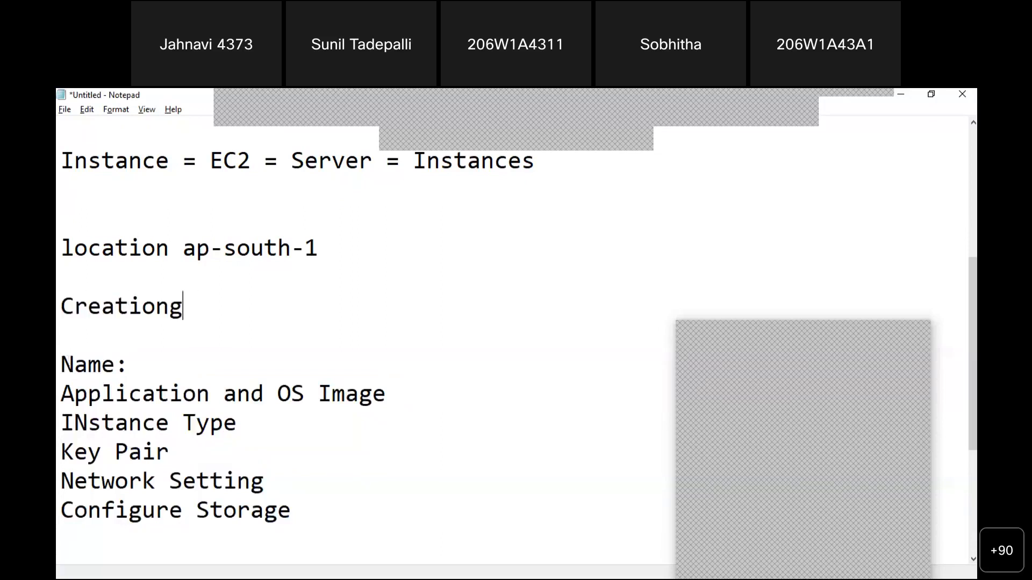
key(BackSpace)
text(ng Instan)
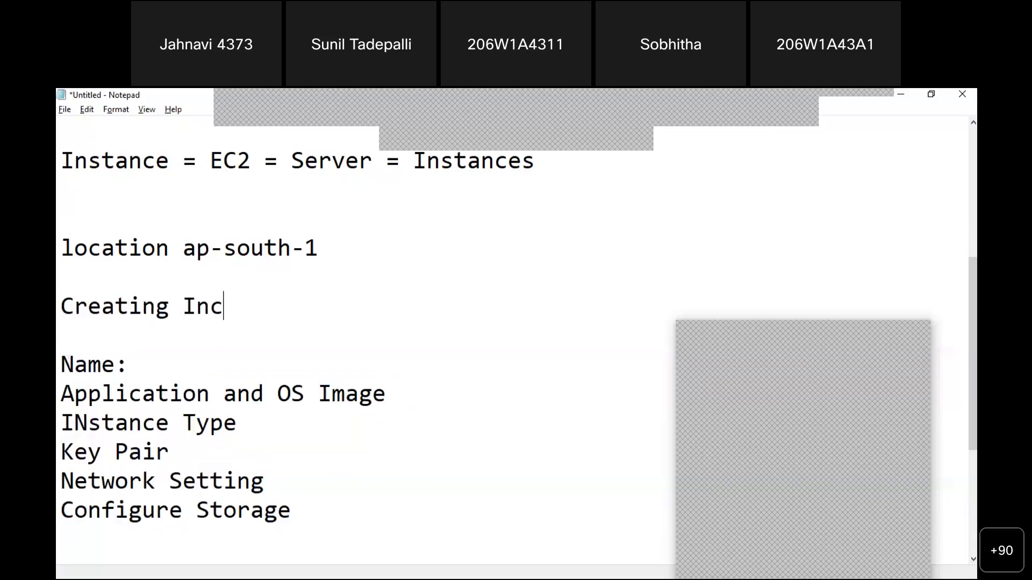
text(ce need F)
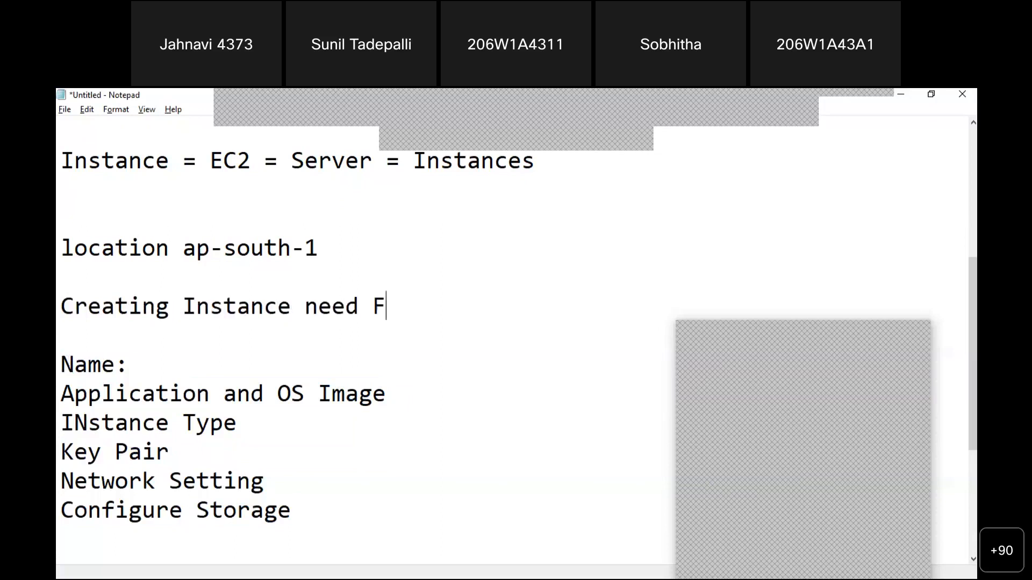
text(ollowinfg)
key(BackSpace)
key(BackSpace)
text(d)
key(BackSpace)
text(g Details)
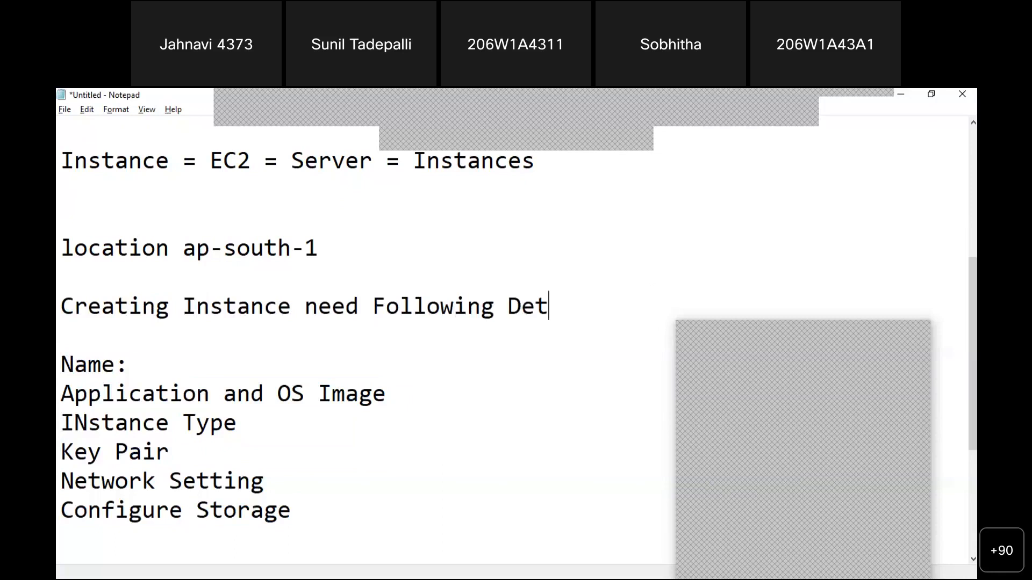
Describe Name: as 'Name of your Server' and add a colon after OS Image
key(Down)
key(Down)
key(Right)
key(Right)
key(Right)
key(Right)
key(Right)
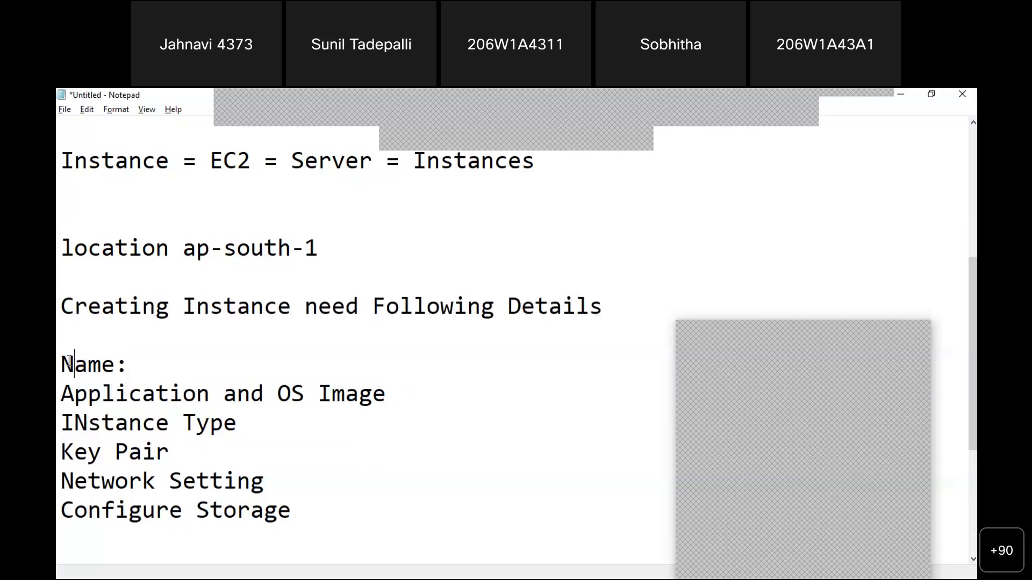
text(Name og)
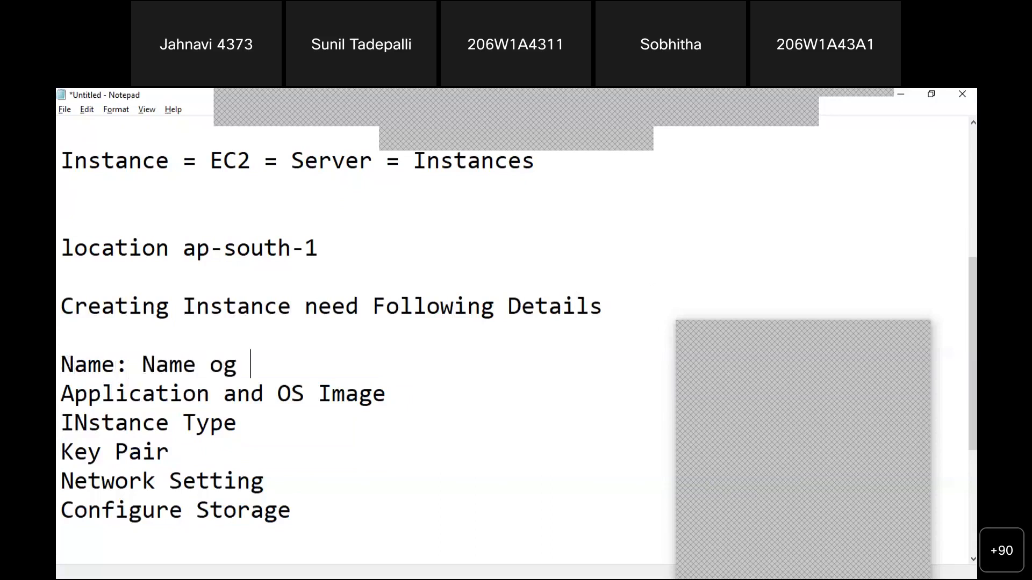
key(BackSpace)
key(BackSpace)
text(f your )
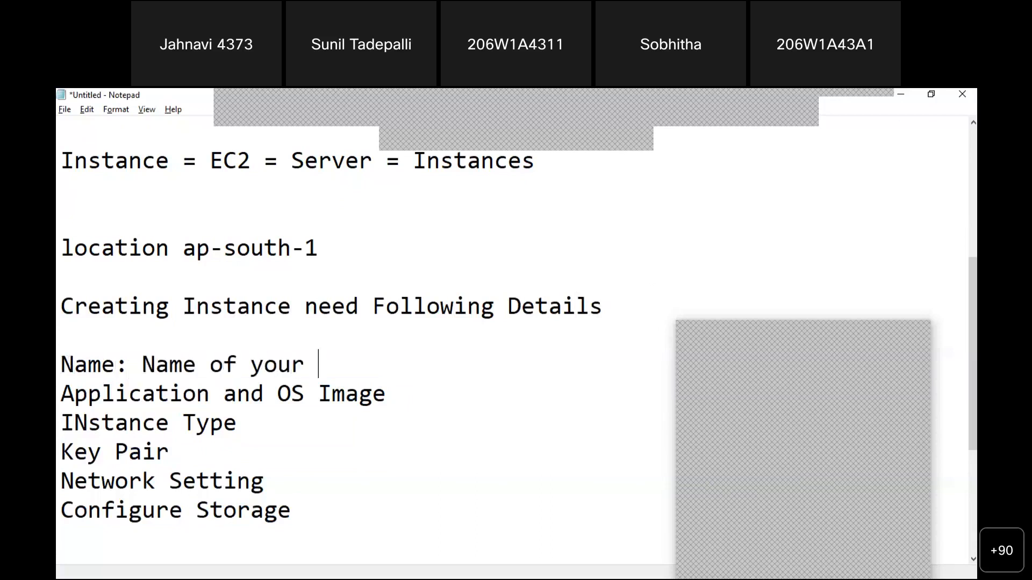
text(Server)
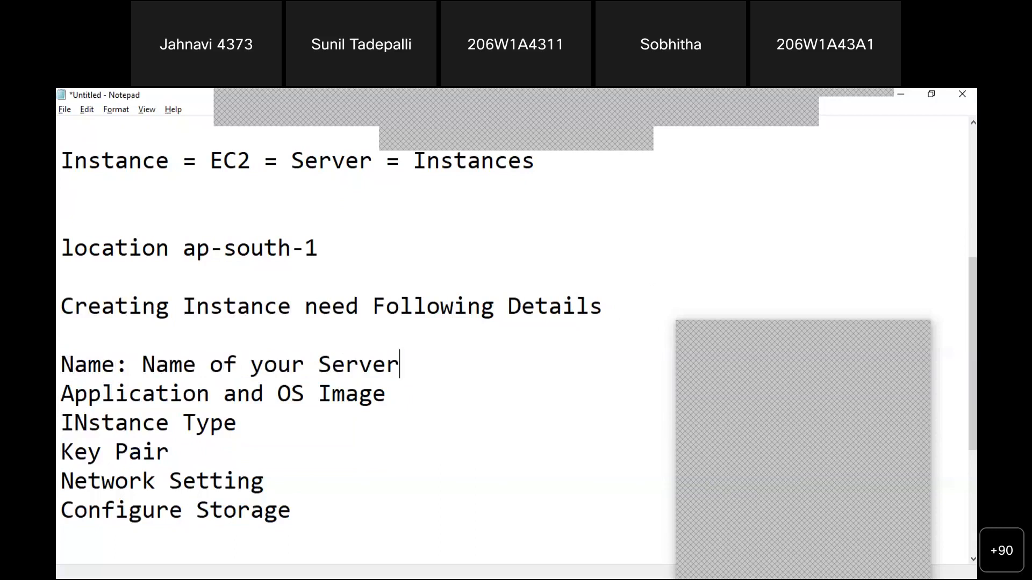
key(Down)
text(:)
Return to the notes and place the caret at the end of the OS Image line
click(870, 415)
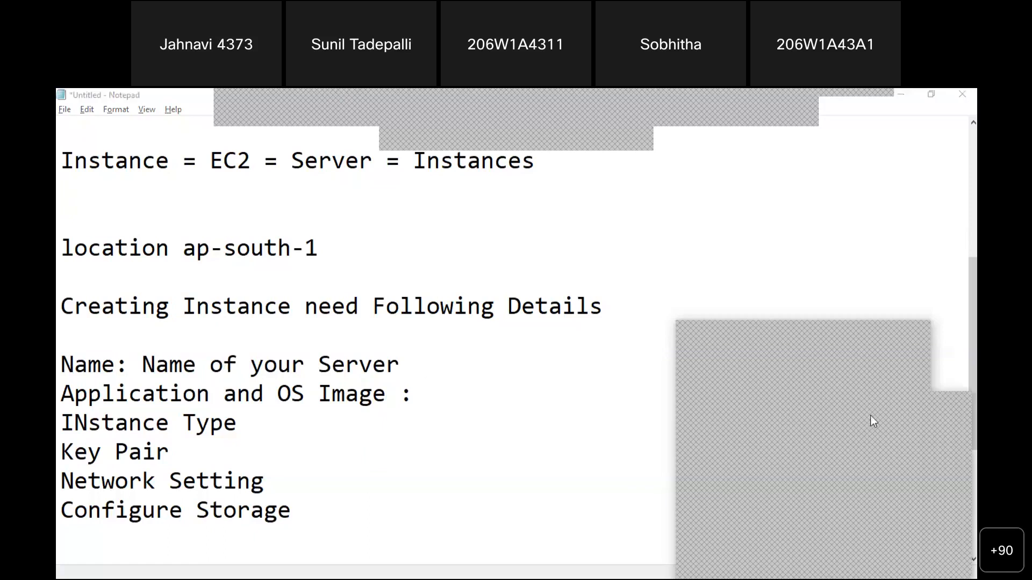
click(784, 561)
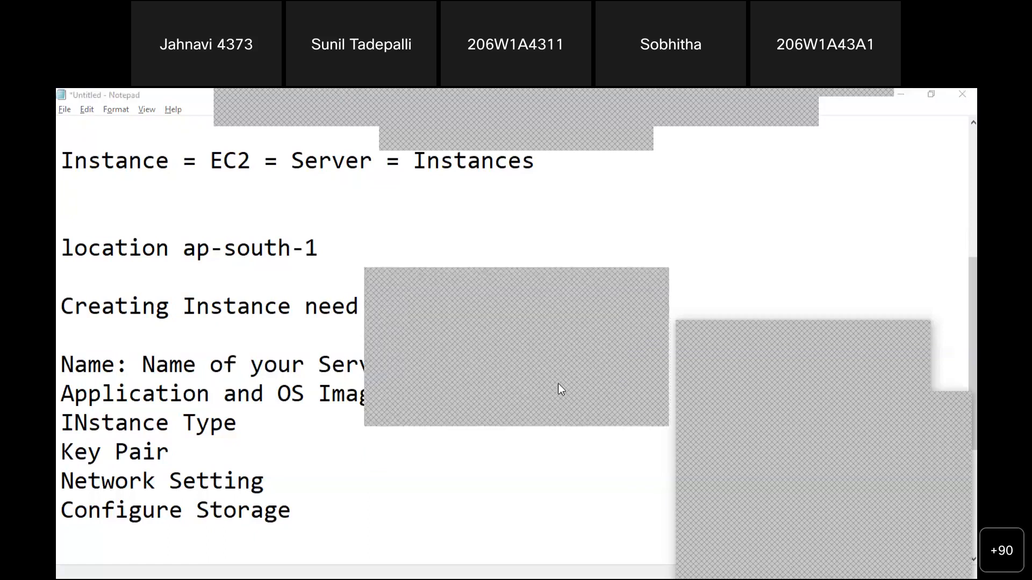
click(558, 383)
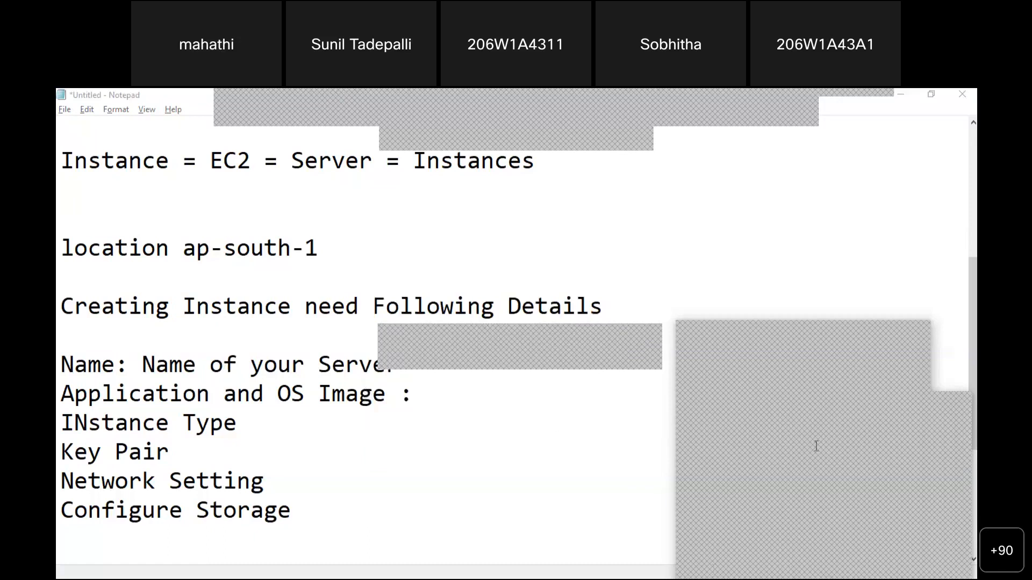
drag(849, 407, 846, 272)
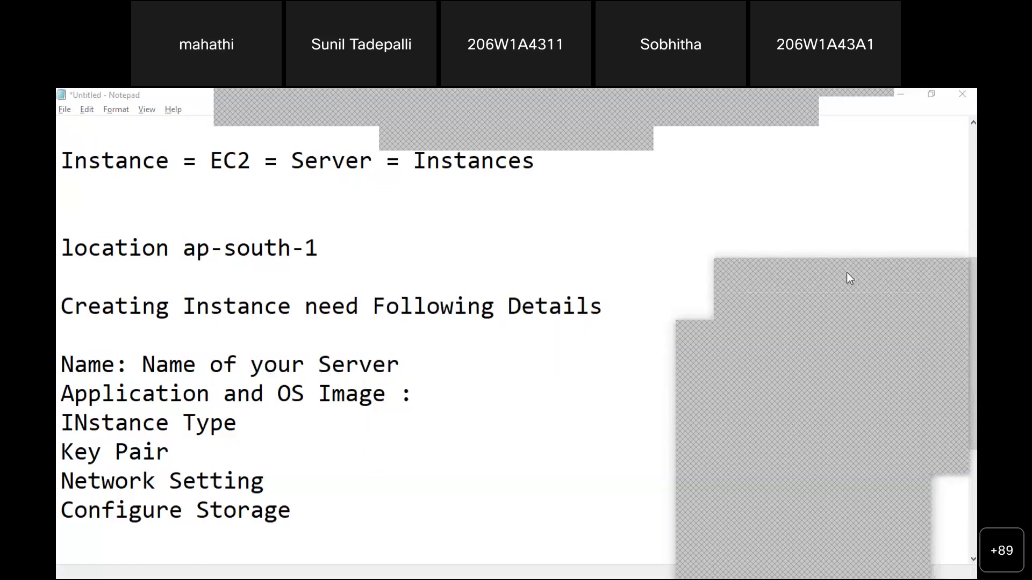
click(289, 454)
key(Up)
key(Up)
key(Right)
key(Right)
key(Right)
key(Right)
key(Right)
key(Right)
key(Right)
key(Right)
key(Right)
key(Right)
key(Right)
key(Right)
key(Right)
key(Right)
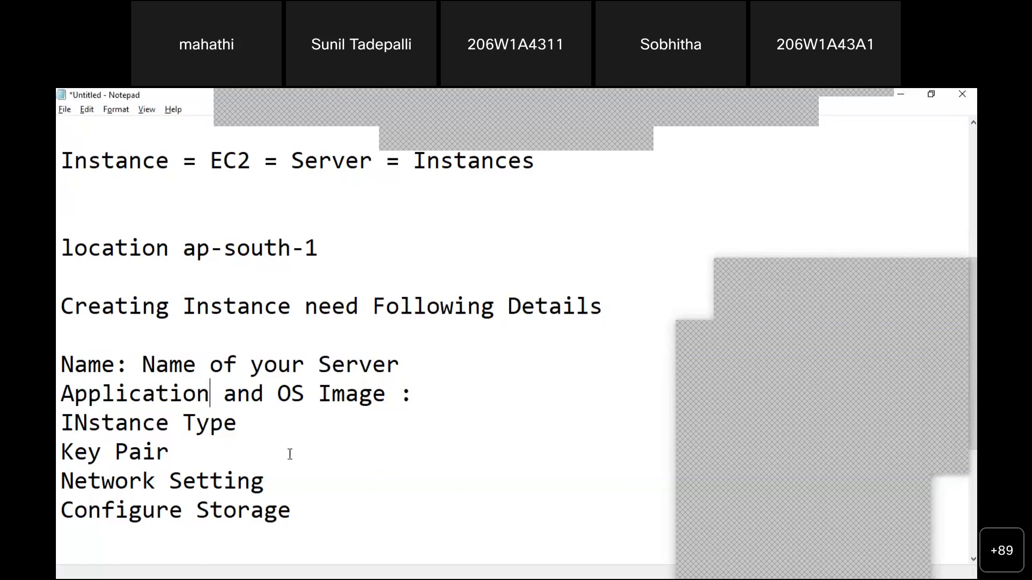
key(Right)
key(Right)
key(Right)
key(Right)
key(Right)
click(448, 392)
List OS options 'Linux / ubuntu', then '/Windows Server / apple Server / suse' on a new line
text(Linux / uvu)
key(BackSpace)
key(BackSpace)
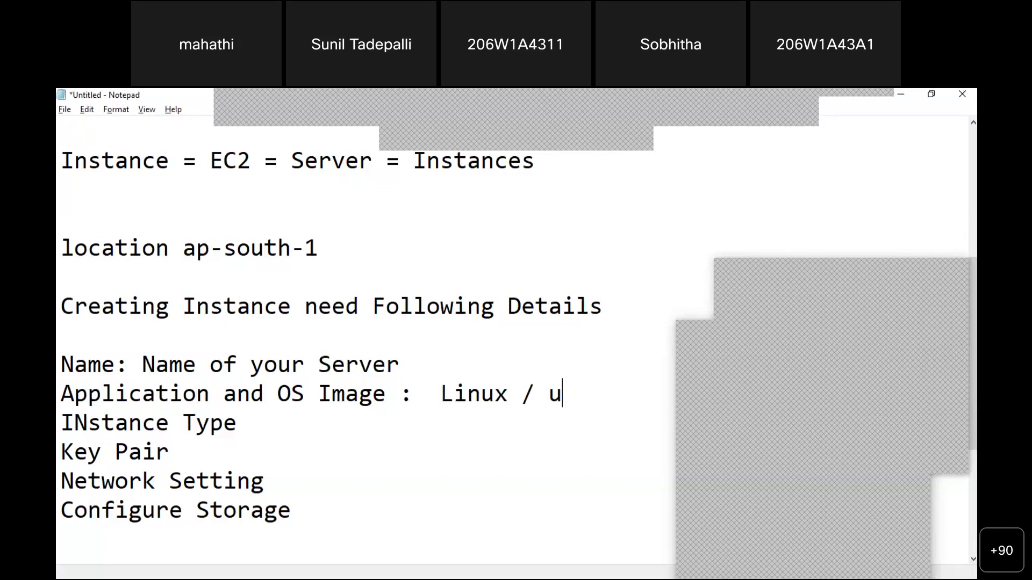
text(buntu /ar)
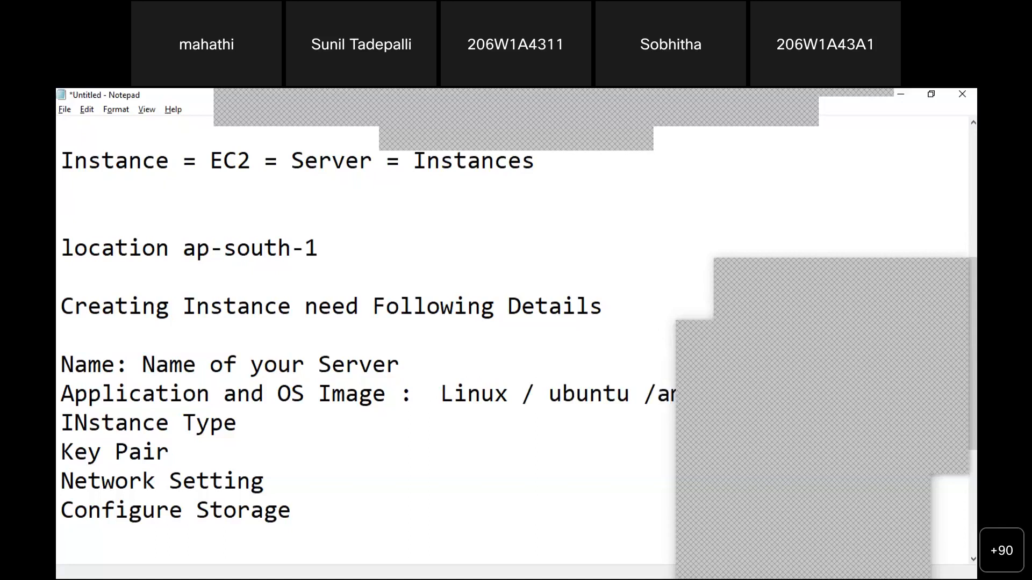
key(Return)
text(\)
key(BackSpace)
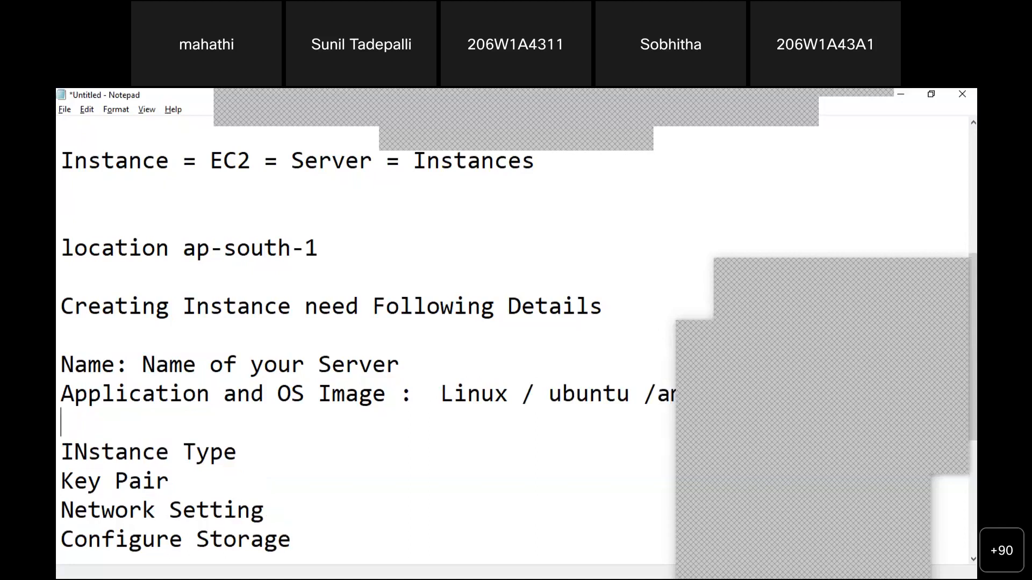
text(/Windows)
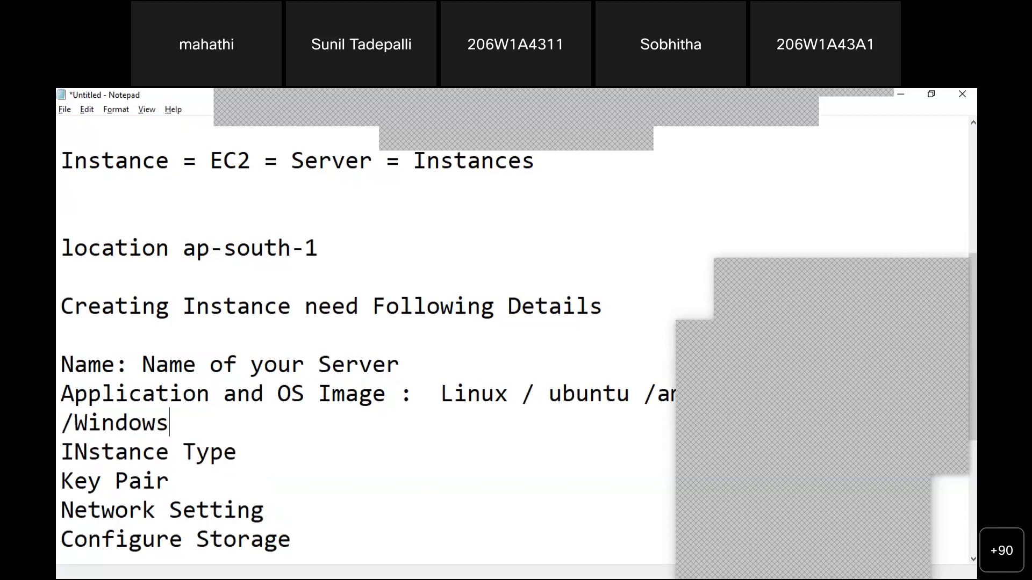
text( Server / )
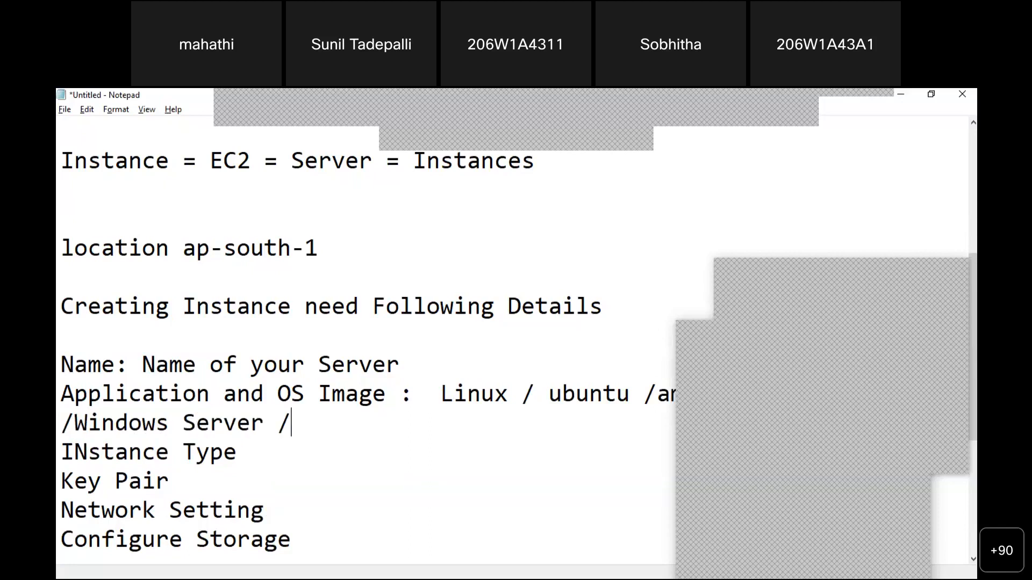
text(appa)
key(BackSpace)
text(le)
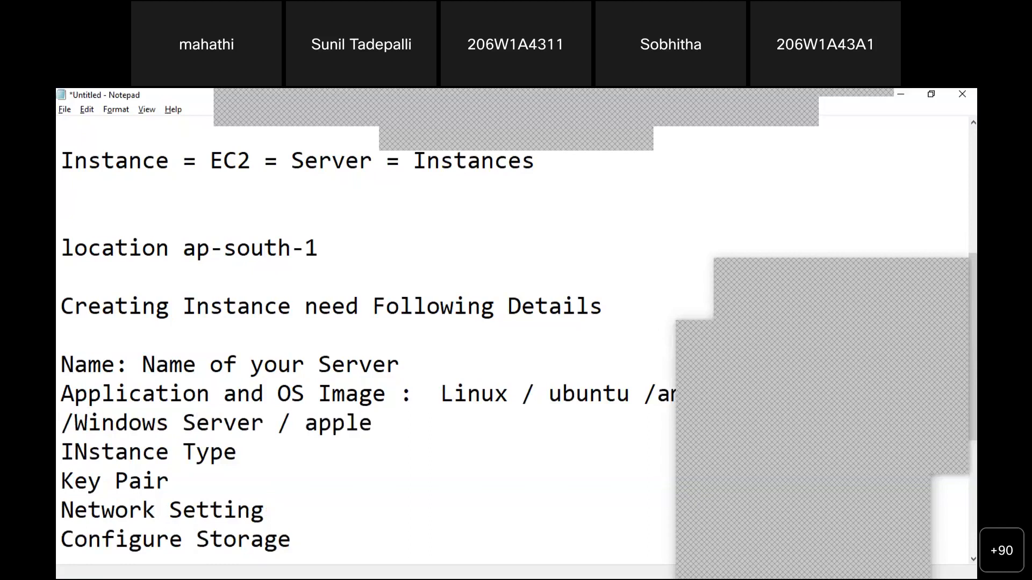
text( Server / susre)
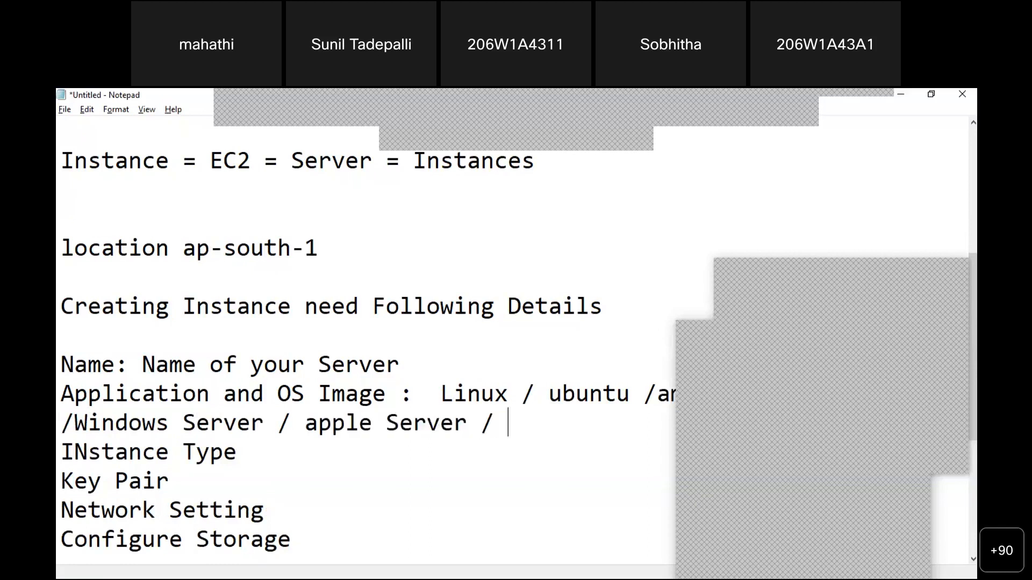
key(BackSpace)
key(BackSpace)
text(e)
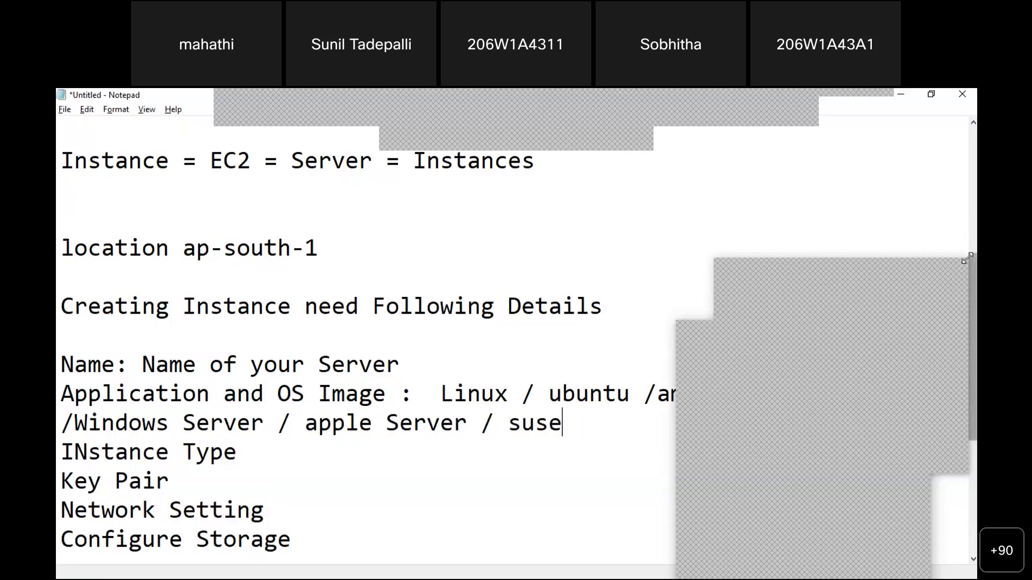
Add a closing slash after suse
drag(583, 441, 581, 434)
click(581, 433)
key(Left)
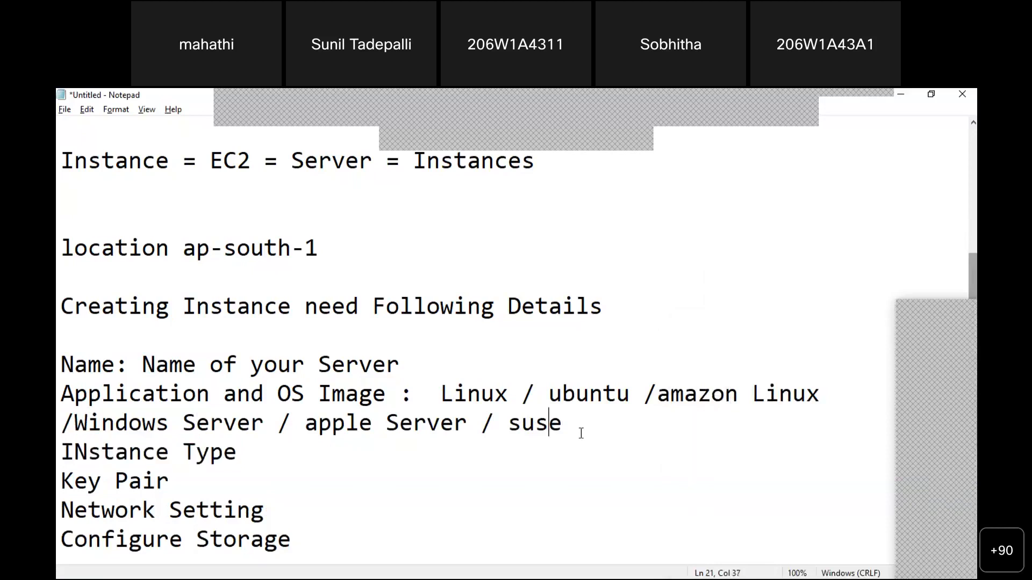
key(Right)
text(/)
Complete the INstance Type line with ': confirguration of your Server' and start a new line
key(Down)
text(:)
text(conf)
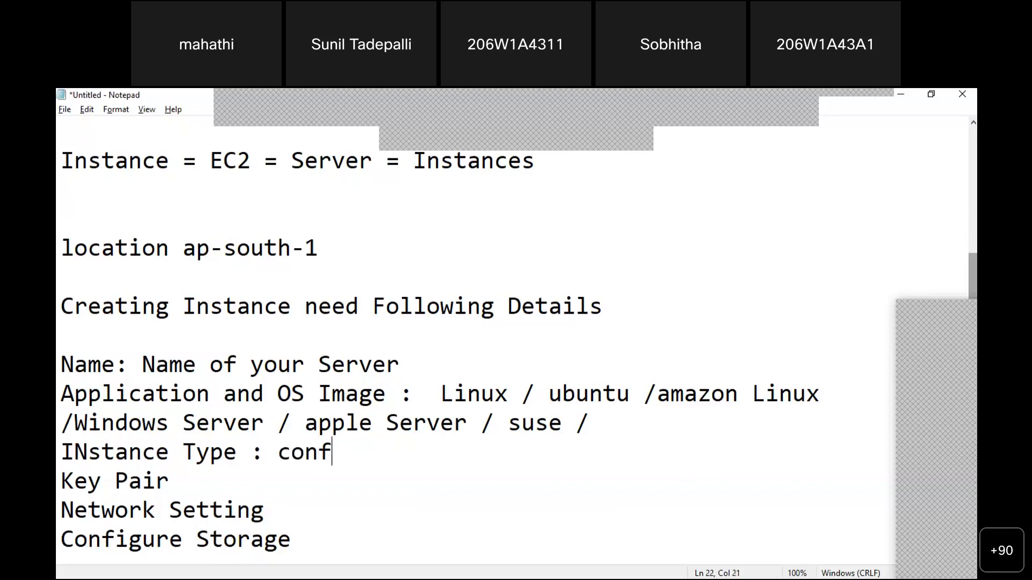
text(irguration ofg)
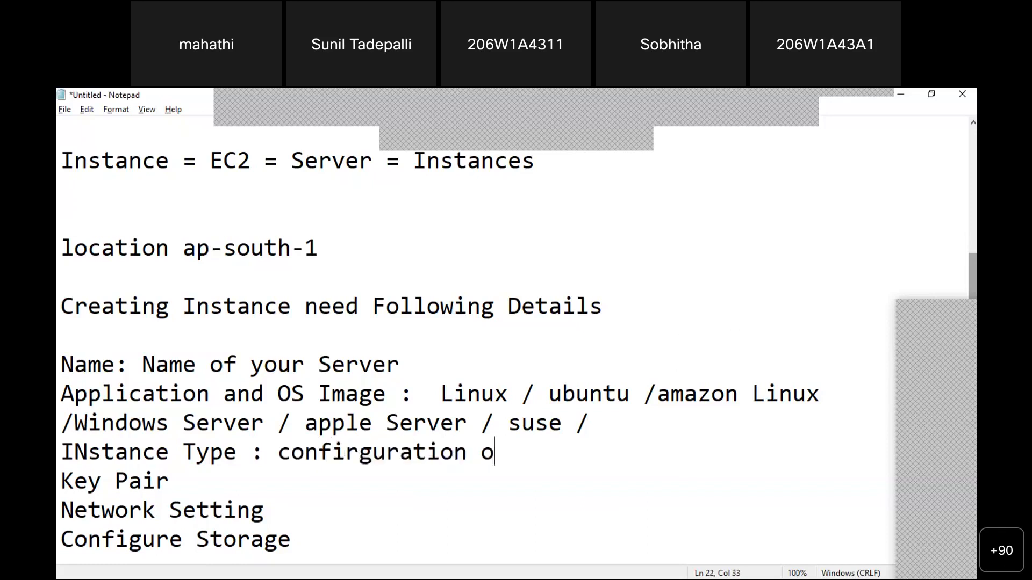
key(BackSpace)
text(your Server)
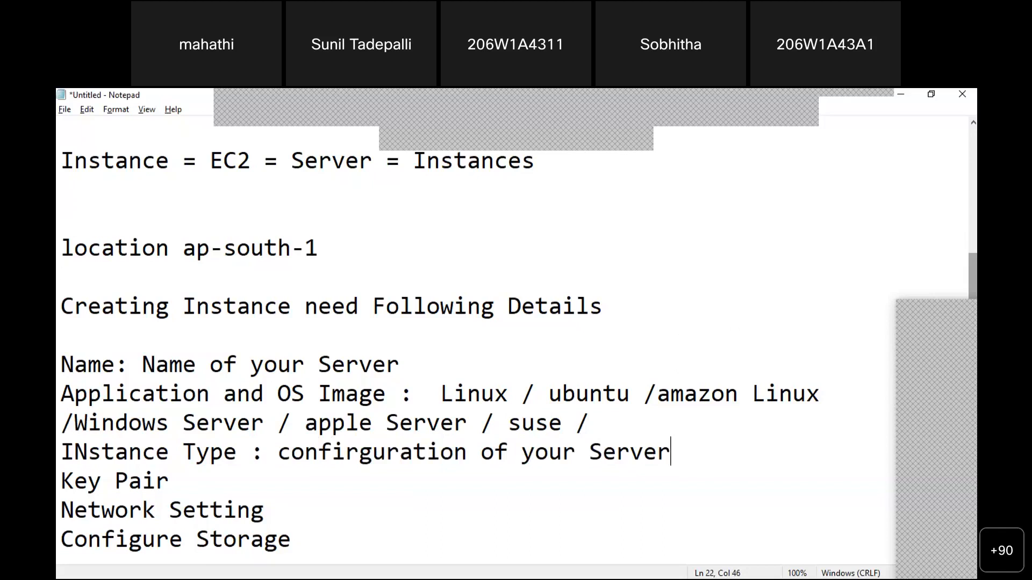
key(Return)
key(Return)
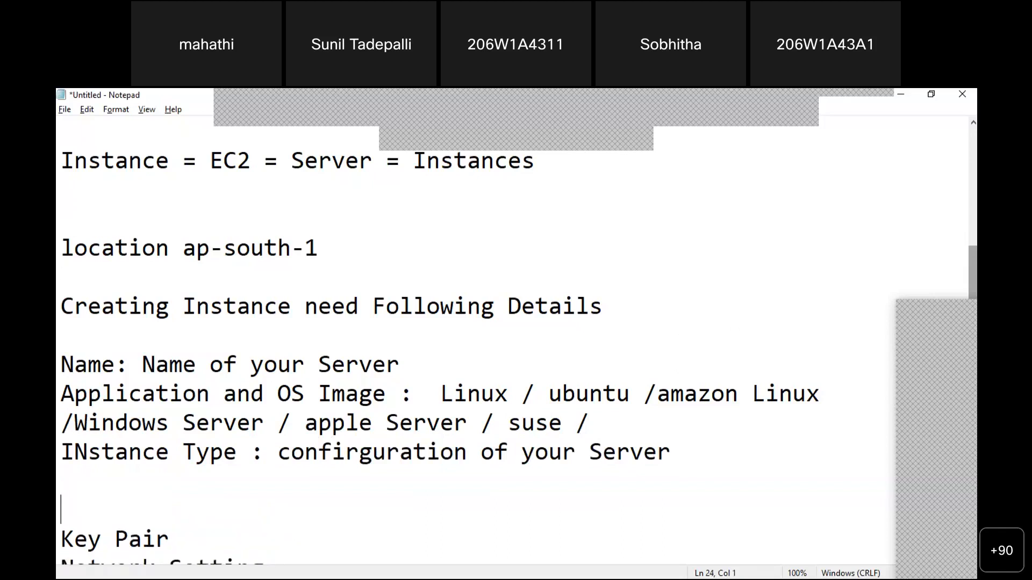
Add a 'CPU - 1 - 64 , RAM' line under Instance Type, correcting the stray 0
text(CPU , RAM)
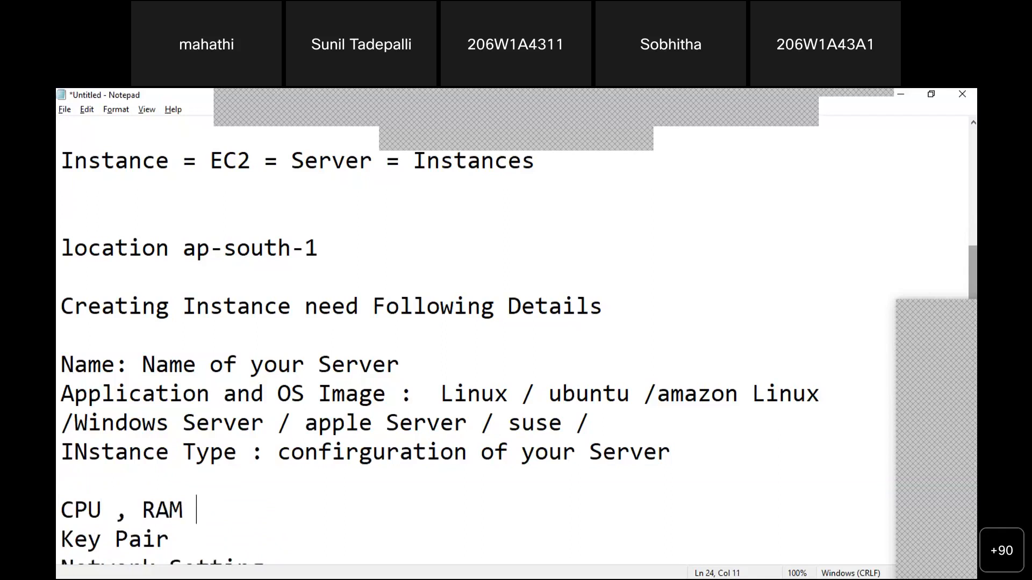
key(Down)
key(Down)
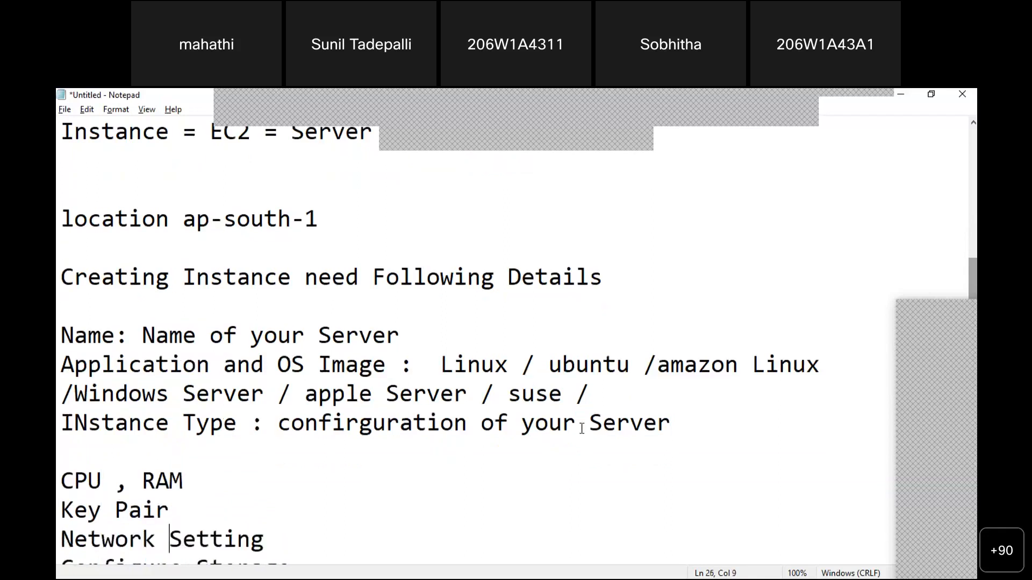
key(Down)
key(Down)
key(Up)
key(Up)
key(Up)
key(Up)
key(shift+Right)
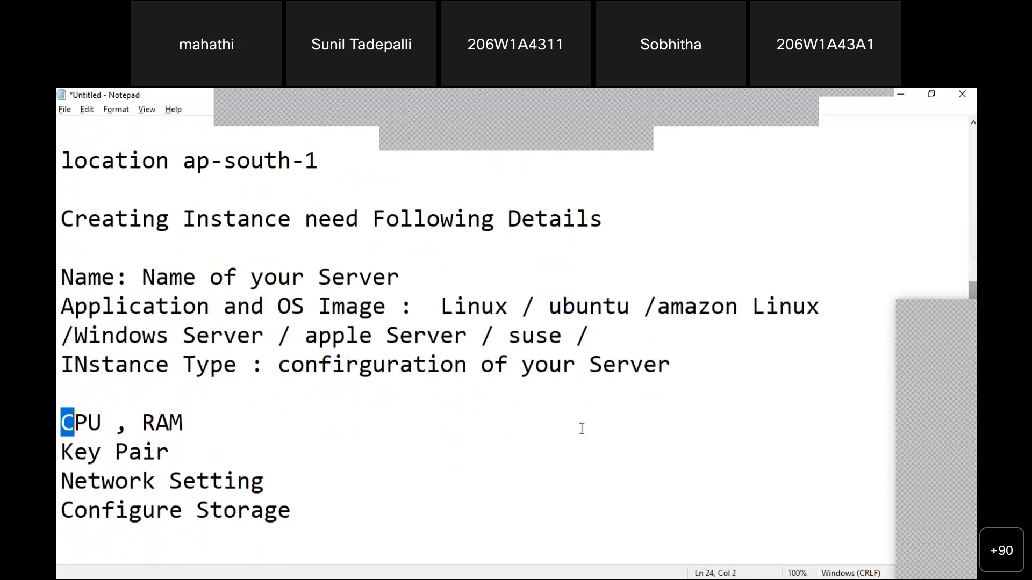
key(shift+Right)
key(shift+Right)
key(shift+Right)
key(shift+Right)
key(shift+Right)
key(Right)
key(shift+Right)
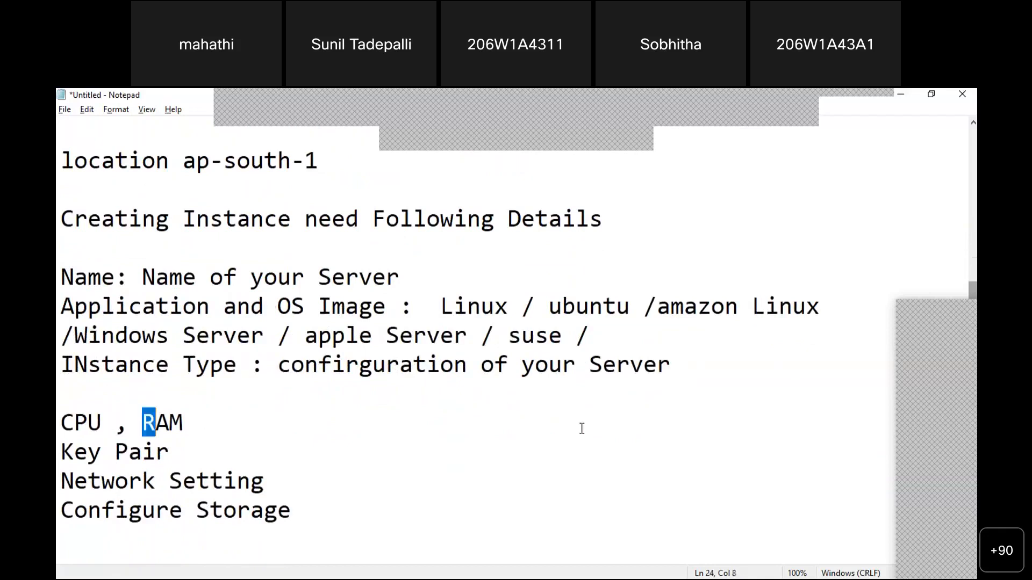
key(shift+Right)
key(shift+Right)
key(shift+Right)
key(Right)
key(Left)
key(Left)
key(Left)
key(Left)
key(Left)
key(Left)
key(Left)
key(Left)
text(- )
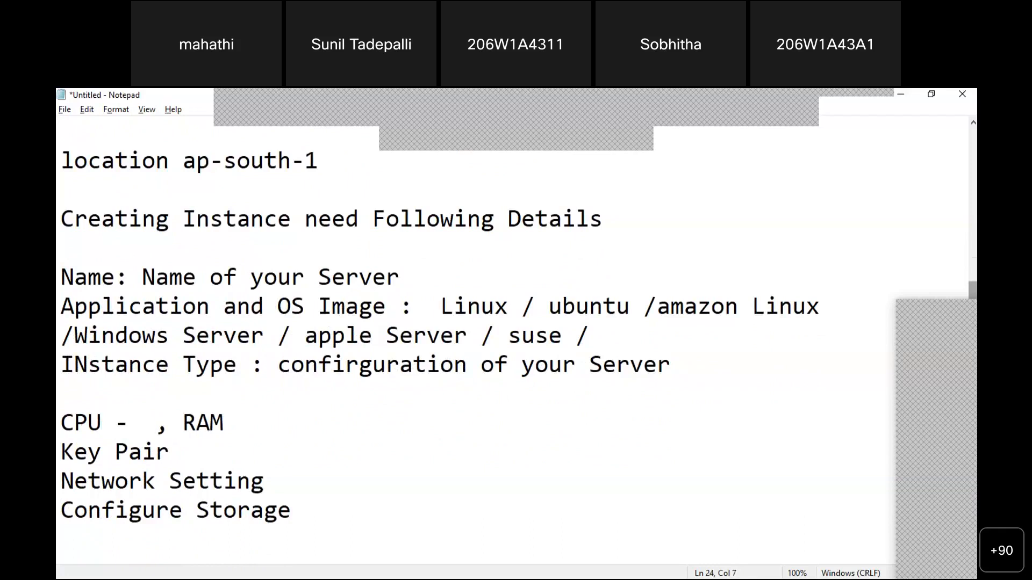
text(0)
key(Delete)
key(BackSpace)
text(1 -)
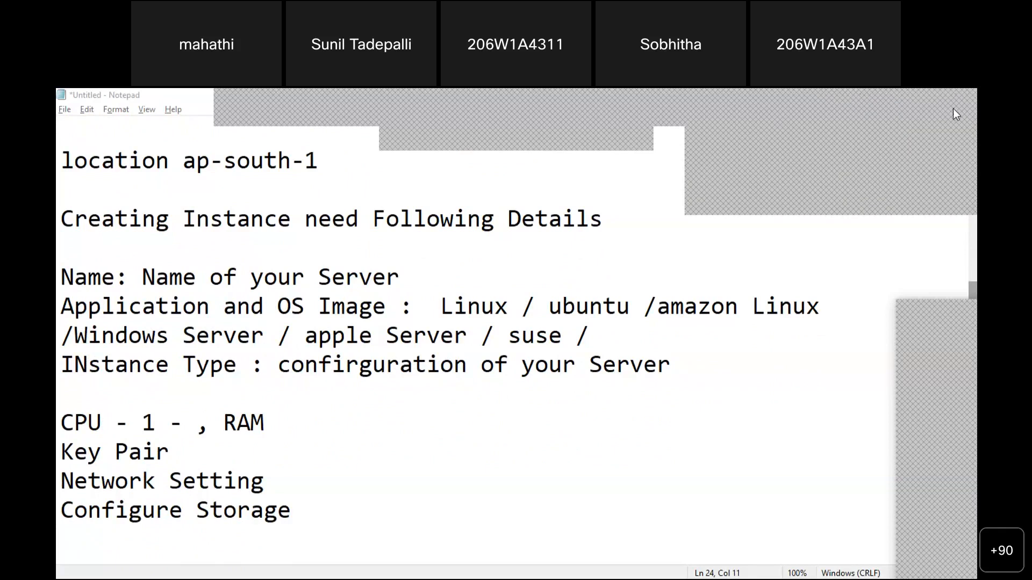
click(183, 423)
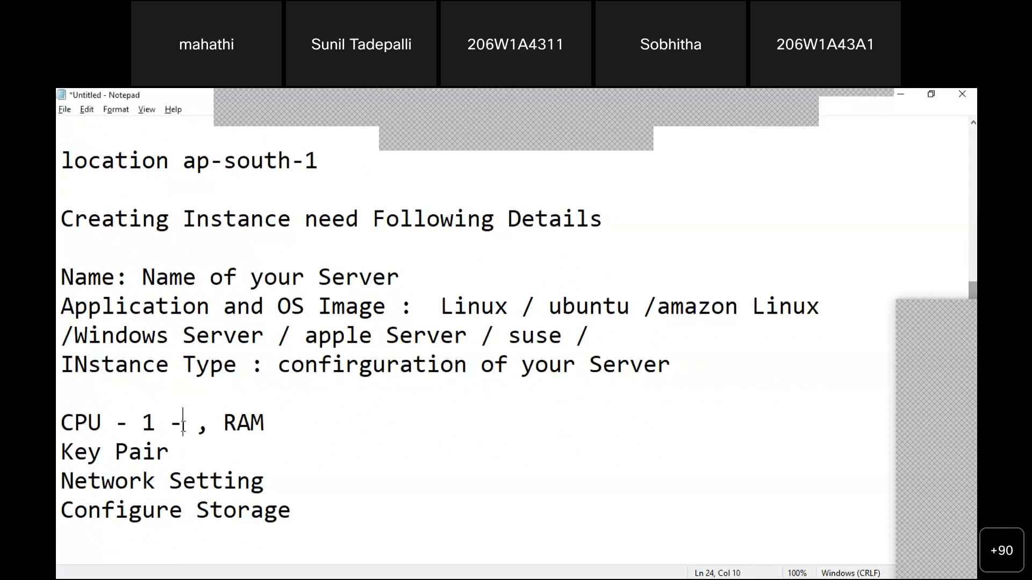
text(64)
Finish the line with 'RAM 0.5 GB to 320 GB', fixing typos, and select it
key(Right)
key(Right)
key(Right)
key(Right)
key(Right)
key(Right)
key(Right)
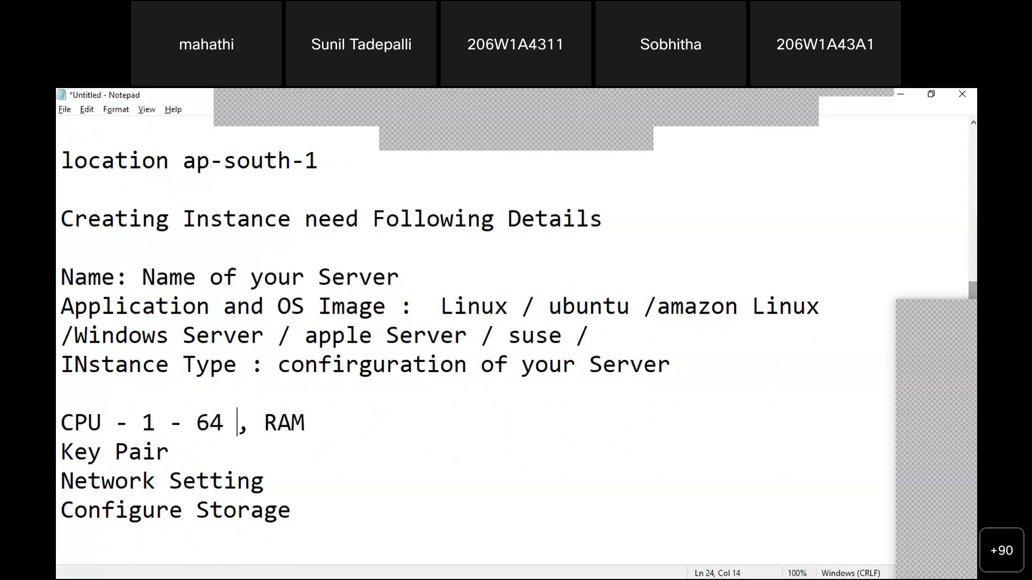
text(0/)
key(BackSpace)
text(/)
key(BackSpace)
text(.5 GB to )
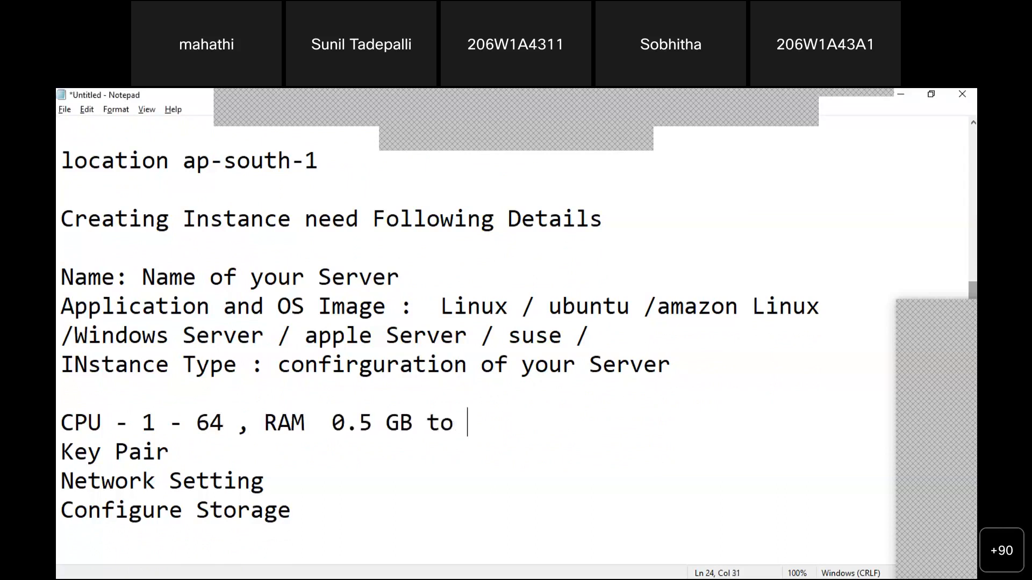
text(32)
key(BackSpace)
text(320 GB)
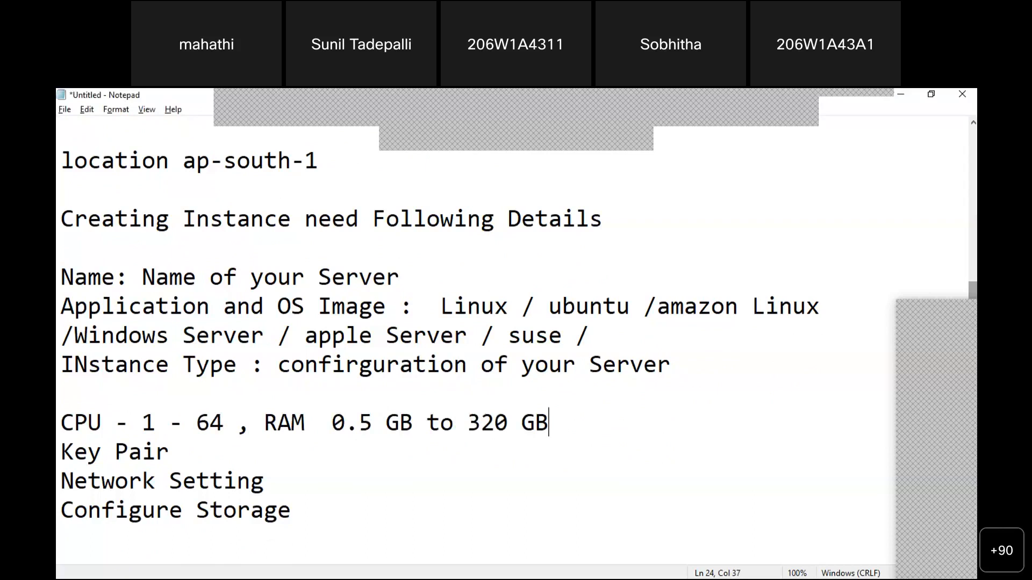
key(shift+Home)
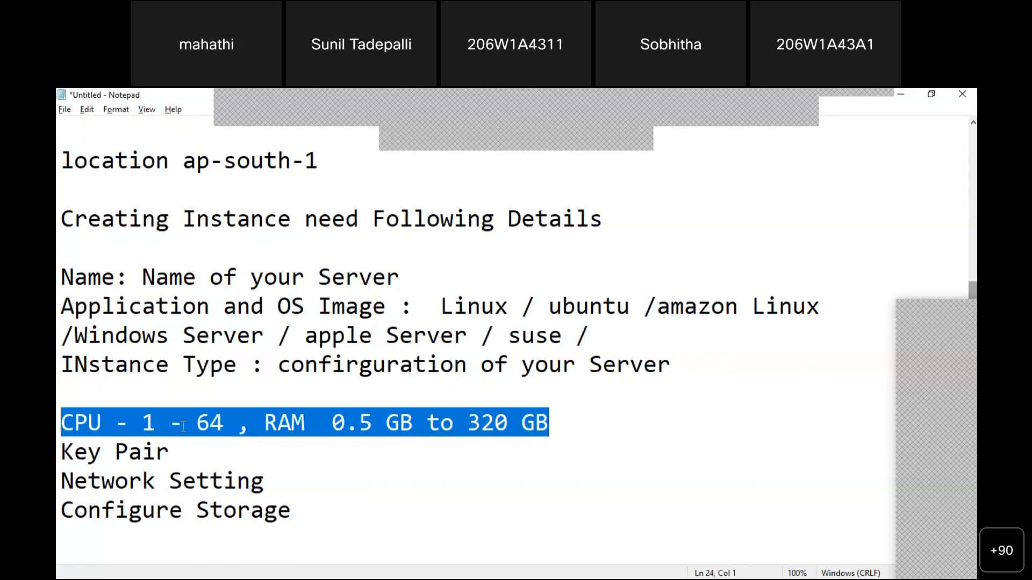
Write 'Key Pair: PEM file , PPK file' on the Key Pair line
key(Down)
key(Right)
key(Right)
key(Right)
key(Right)
key(Right)
key(Right)
key(Right)
key(Right)
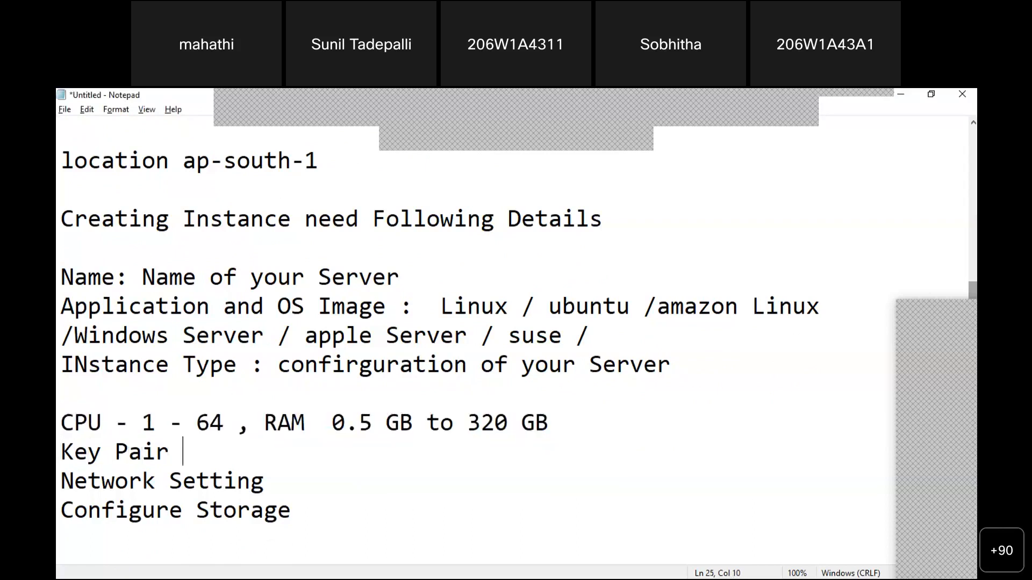
text(:)
text(PEM fil)
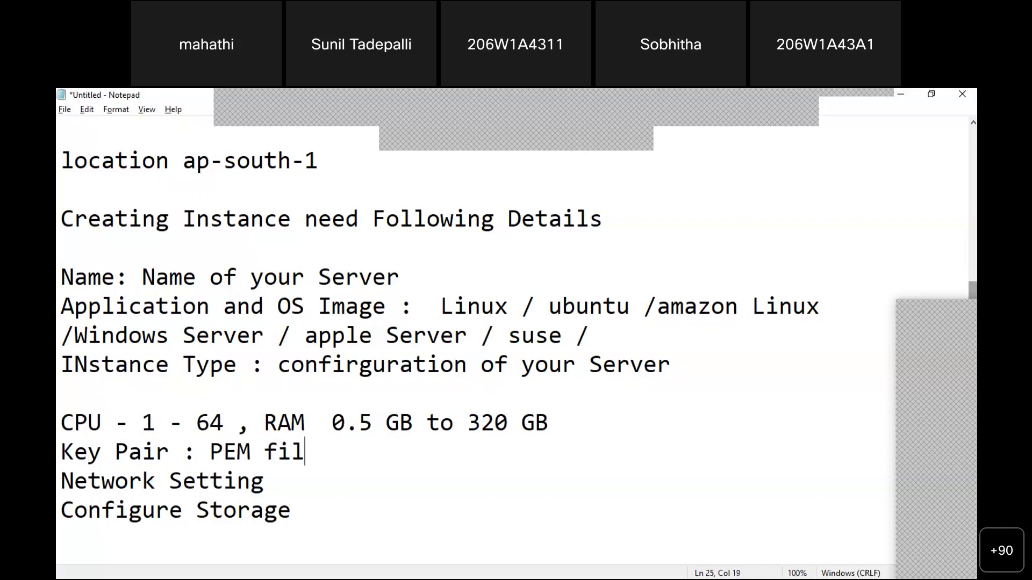
text(e , PP)
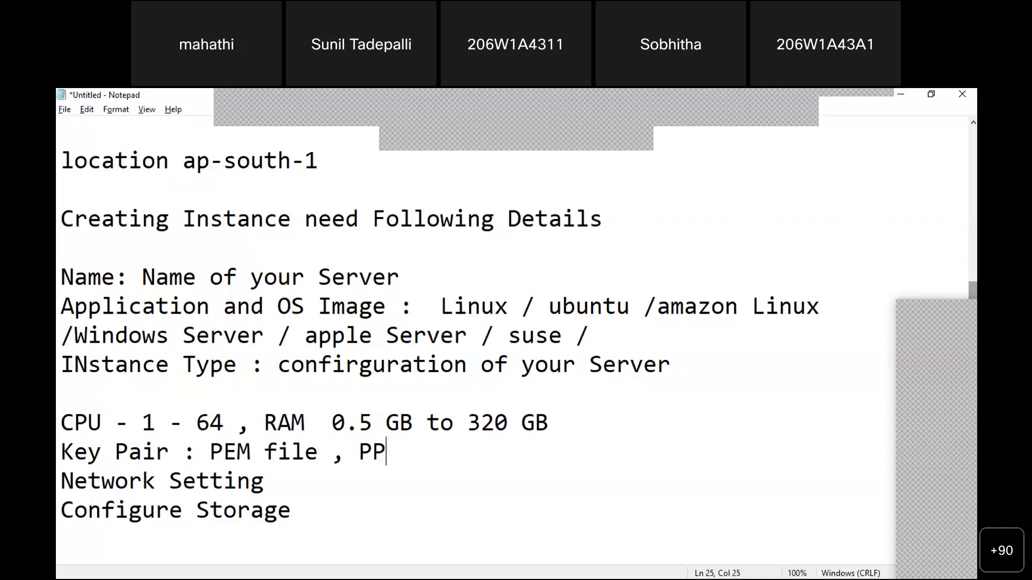
text(K file)
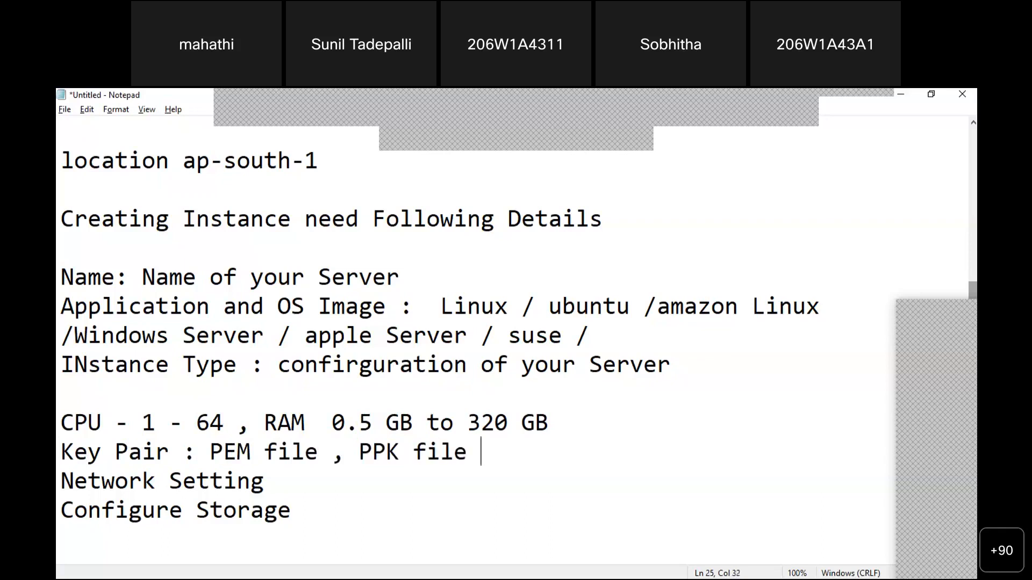
key(Left)
key(shift+Left)
key(shift+Left)
key(shift+Left)
key(shift+Left)
key(shift+Left)
key(shift+Left)
key(shift+Left)
key(shift+Left)
key(shift+Left)
key(shift+Left)
key(shift+Left)
key(shift+Left)
key(shift+Left)
key(shift+Left)
key(shift+Left)
key(shift+Left)
key(shift+Left)
key(shift+Left)
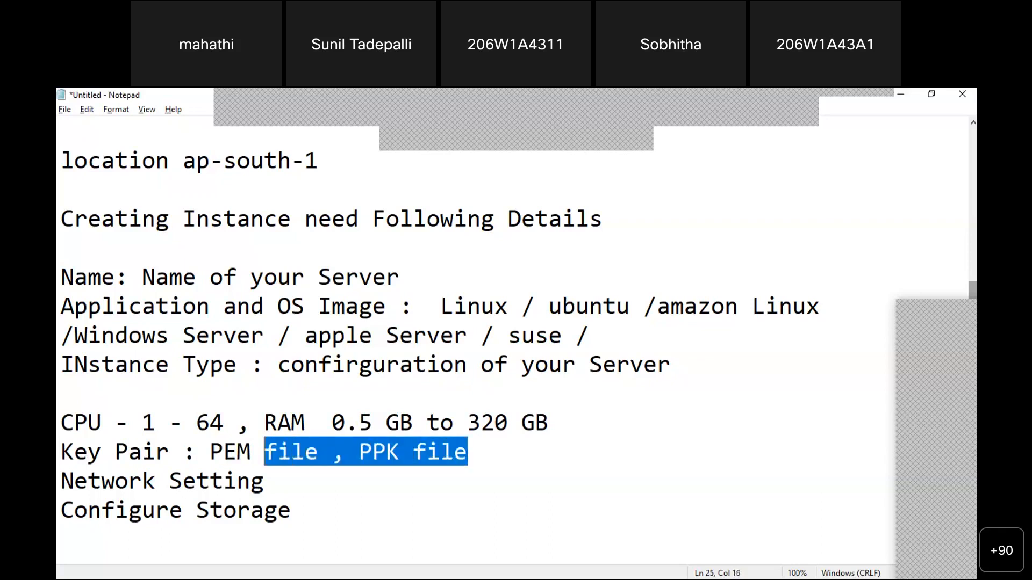
key(Right)
key(Left)
key(Left)
key(Left)
key(Left)
key(Left)
key(Left)
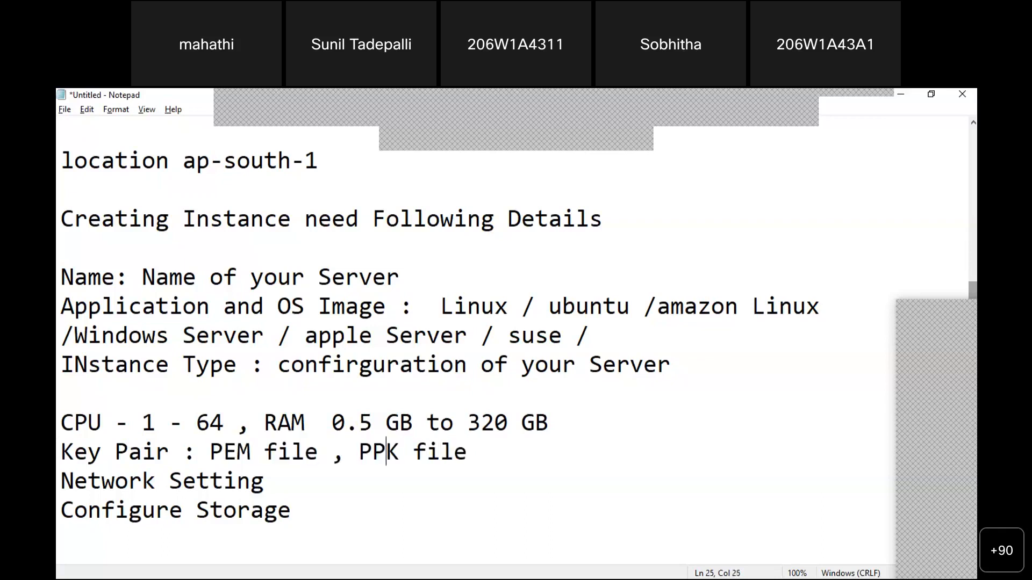
key(Left)
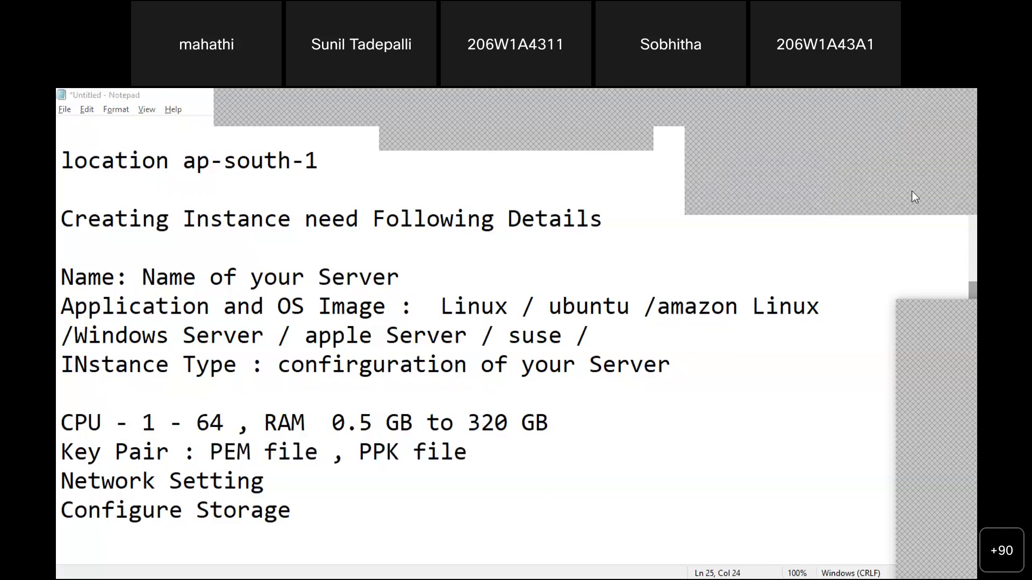
Append '(no password, we need to generate a password)' after PPK file
click(882, 174)
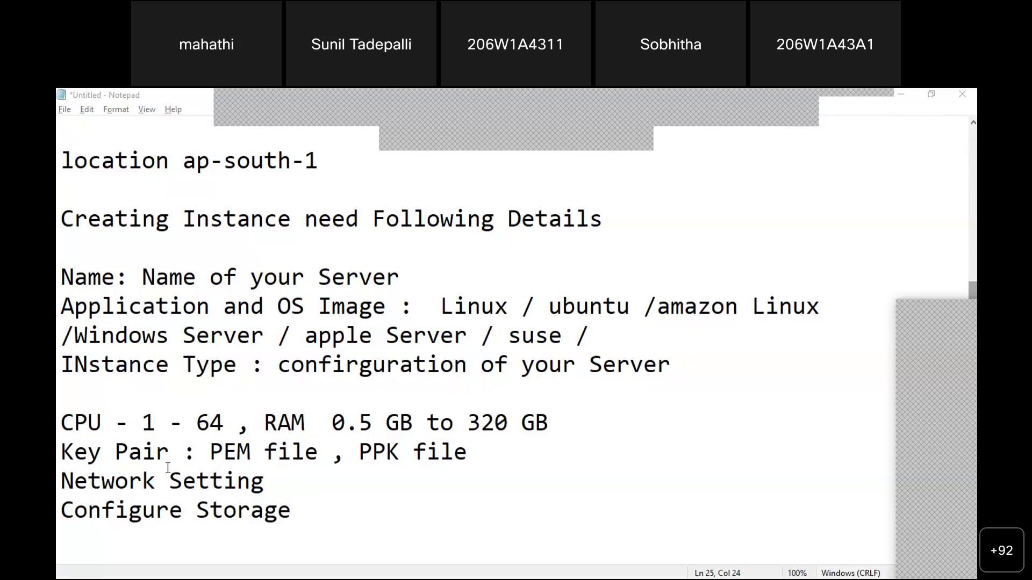
drag(210, 454, 477, 472)
click(475, 459)
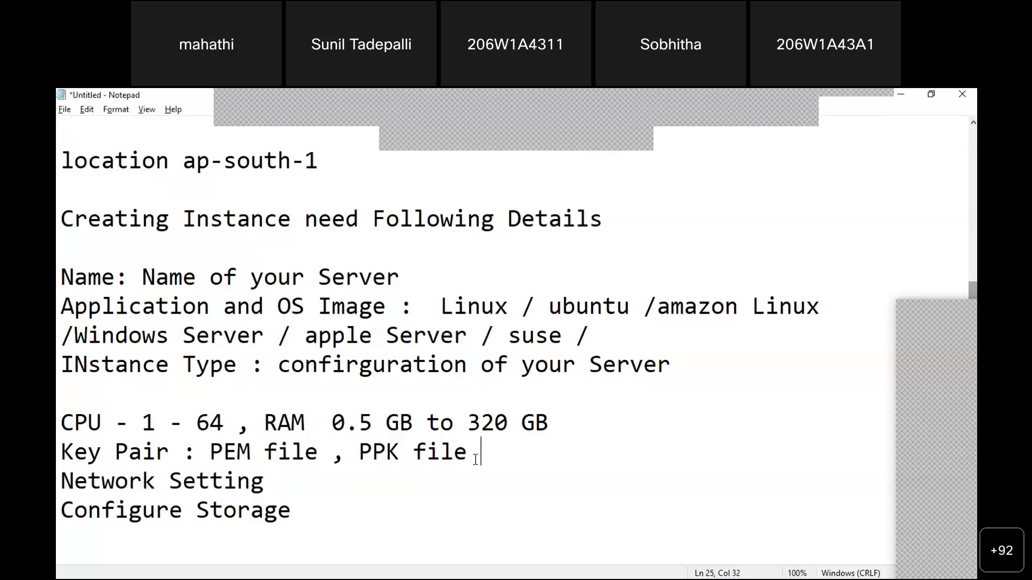
text(())
key(Left)
text(no password)
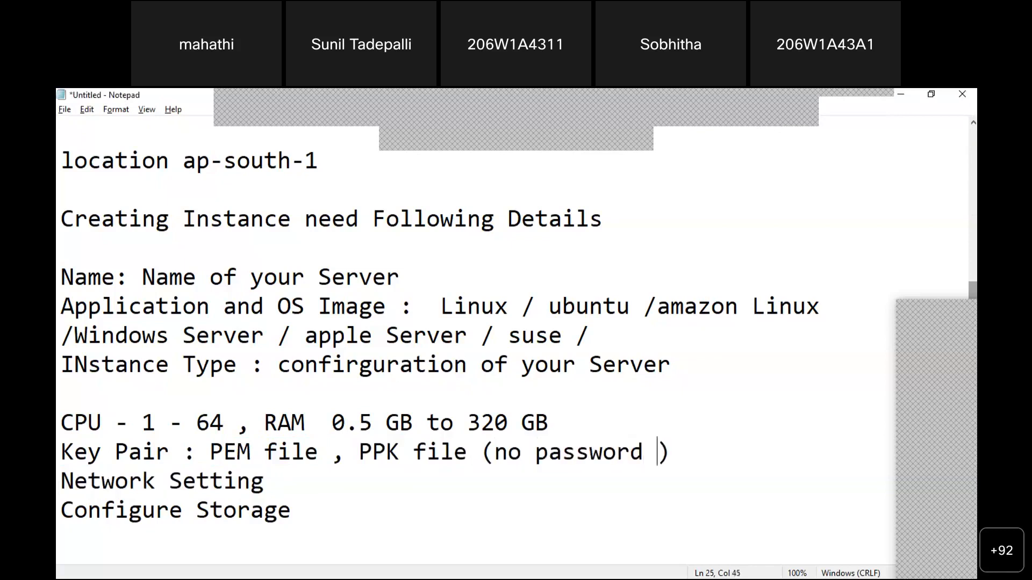
key(BackSpace)
text(, we ne)
text(ed to ger)
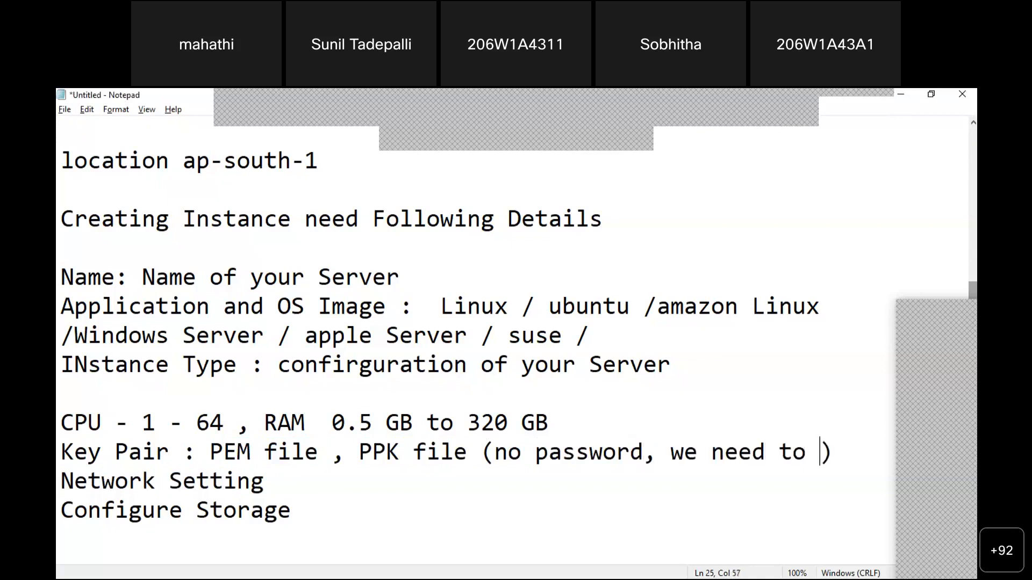
key(BackSpace)
text(nerate)
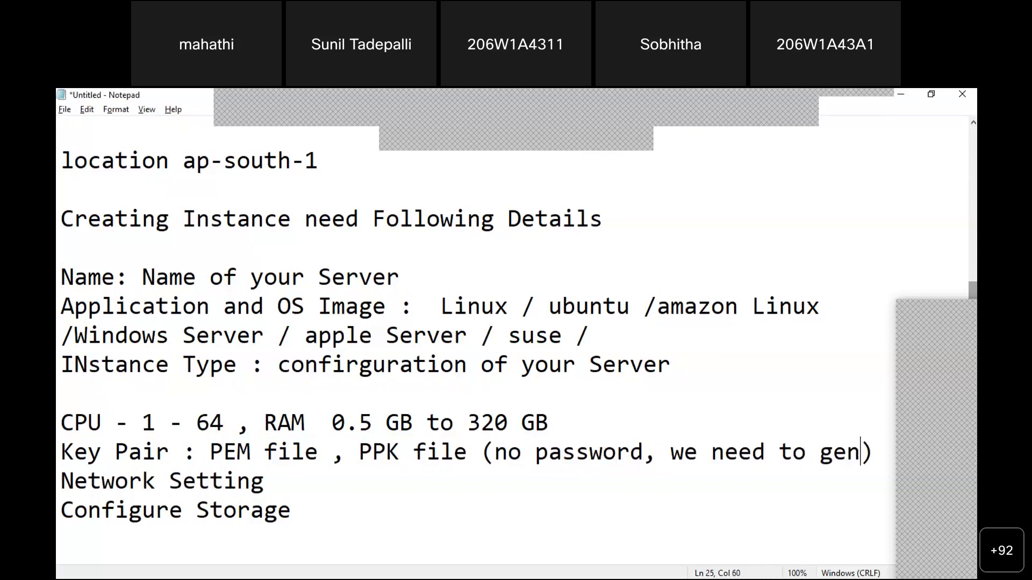
key(Return)
text(a password)
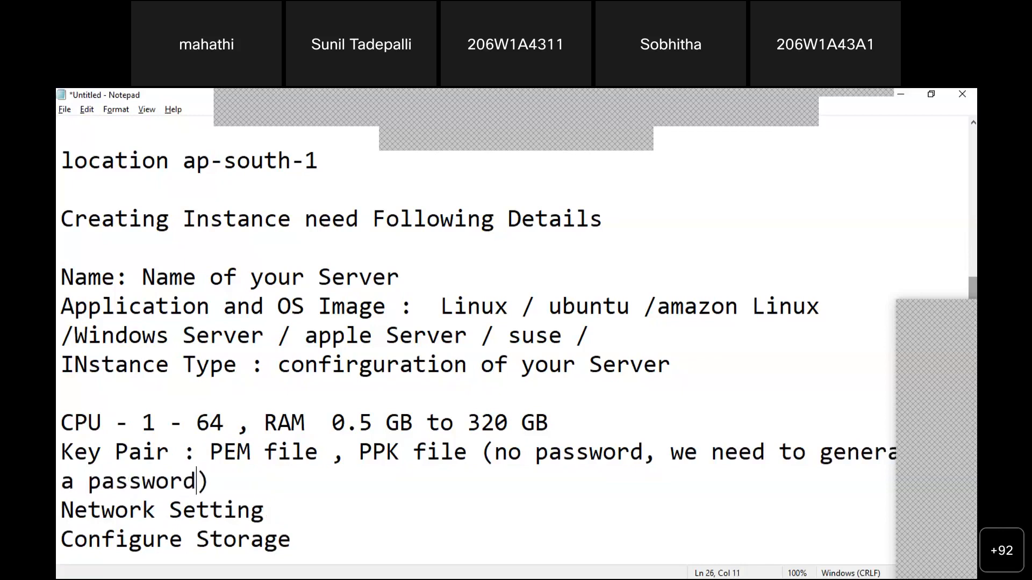
Move the no-password note onto its own line and add a dash before its closing parenthesis
click(483, 450)
key(Return)
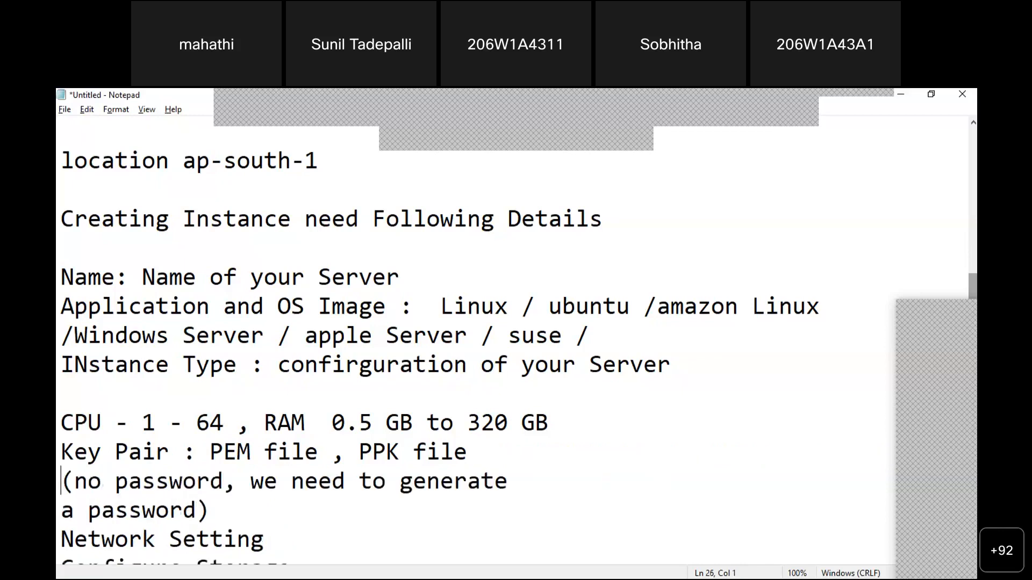
key(Down)
key(Right)
key(Right)
key(Right)
key(Right)
key(Right)
key(Right)
key(Right)
key(Right)
key(Right)
key(Right)
key(Right)
key(Left)
text(-)
Highlight PEM file and the 'no password' note to point them out
drag(210, 452, 468, 456)
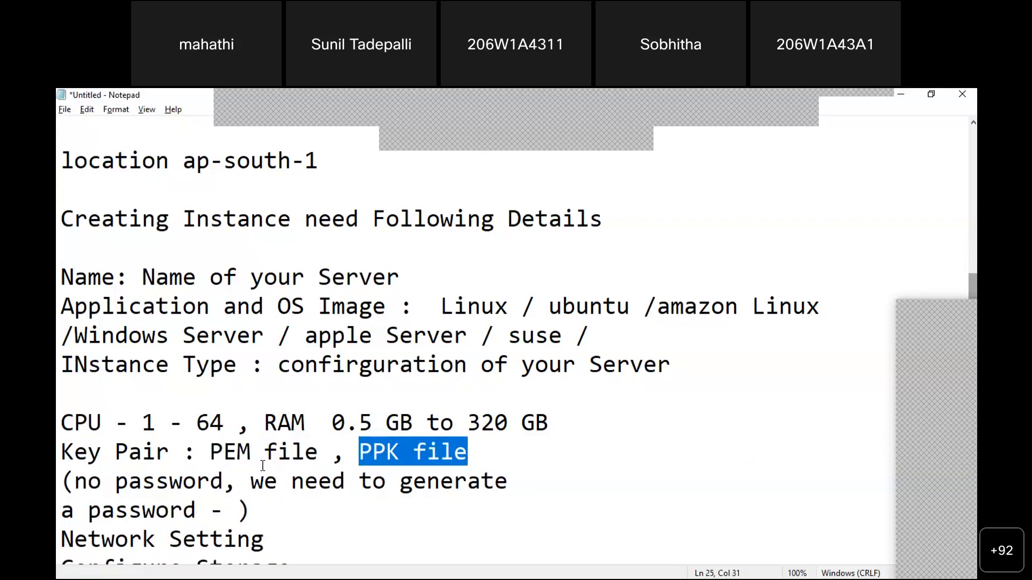
drag(210, 453, 474, 448)
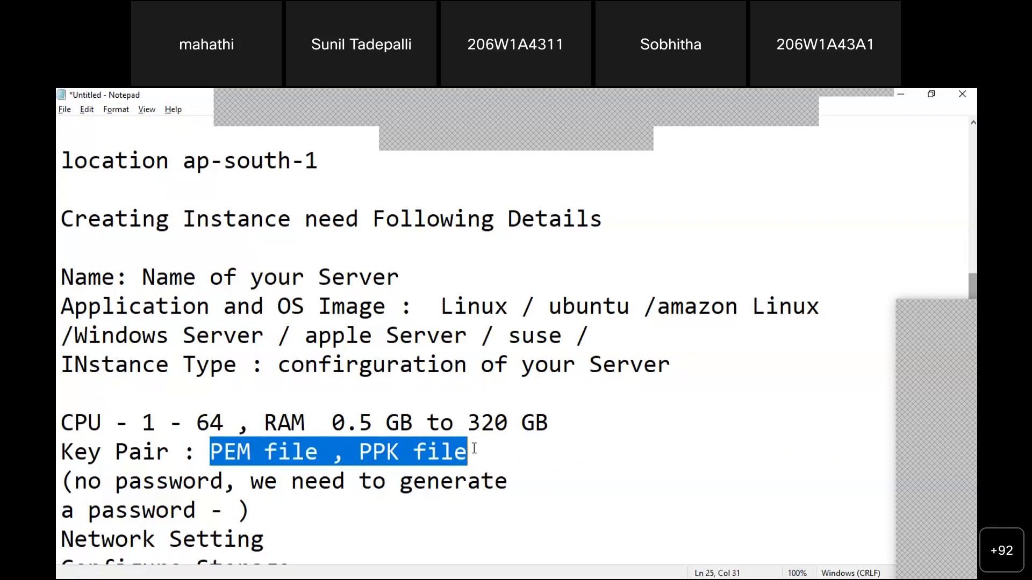
drag(75, 482, 226, 481)
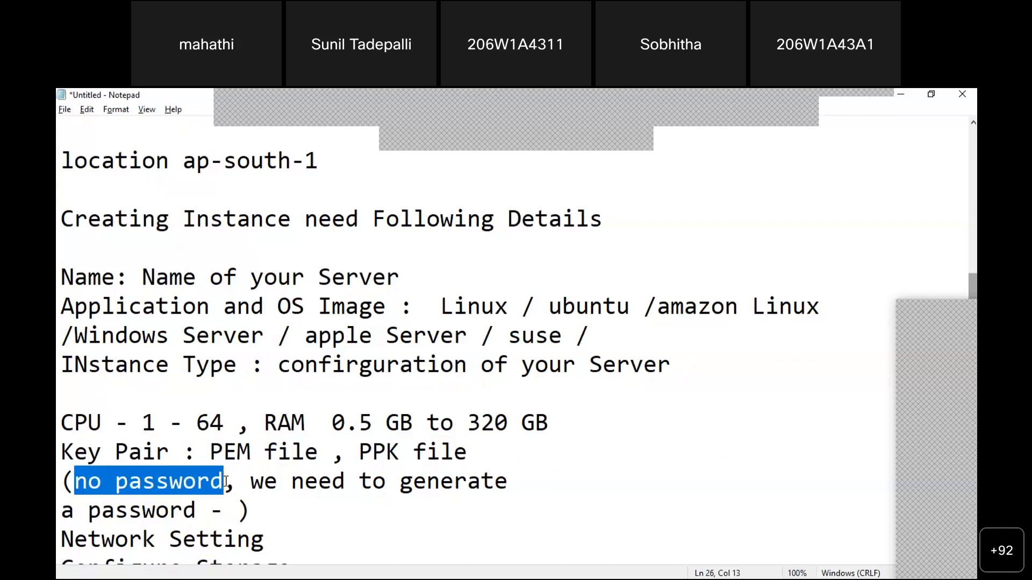
drag(212, 452, 469, 455)
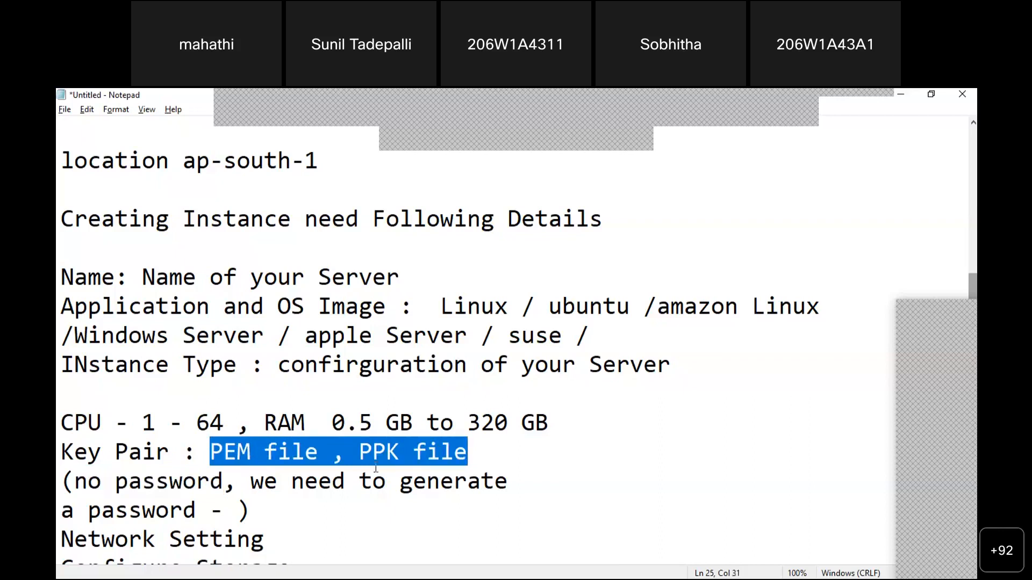
click(359, 456)
Highlight PPK file and then both key pair formats for emphasis
drag(373, 452, 386, 455)
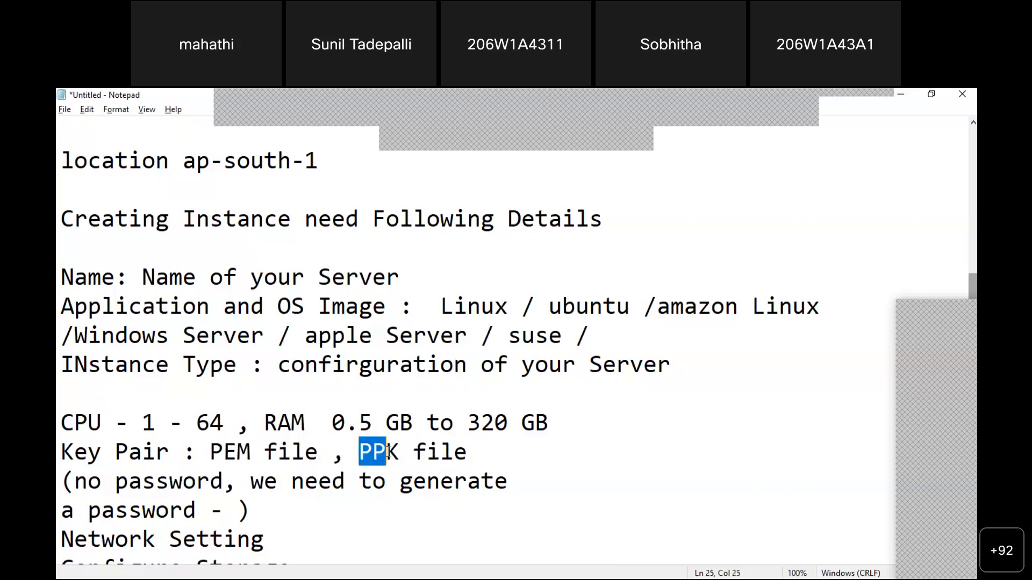
drag(62, 220, 532, 247)
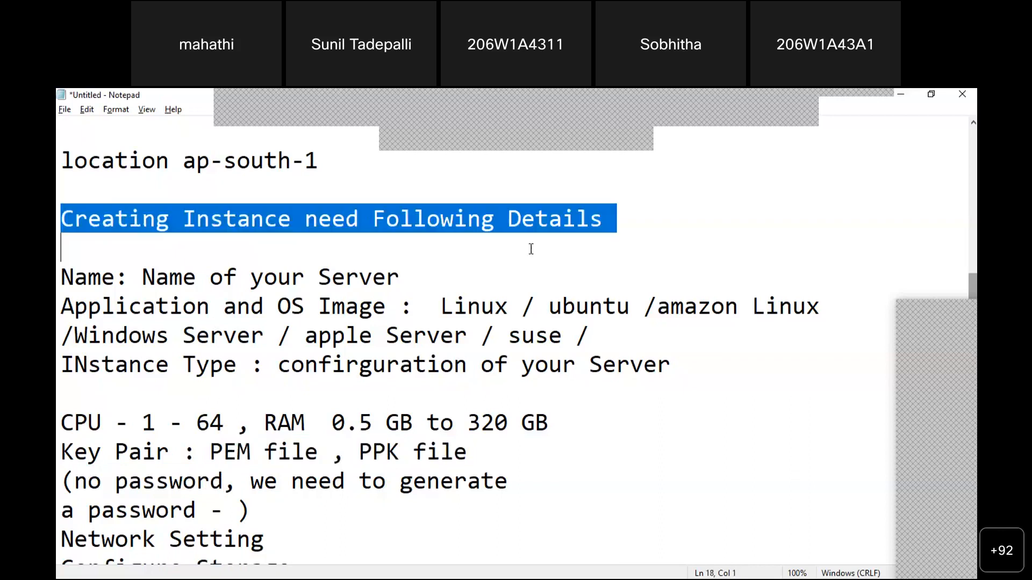
drag(358, 455, 468, 453)
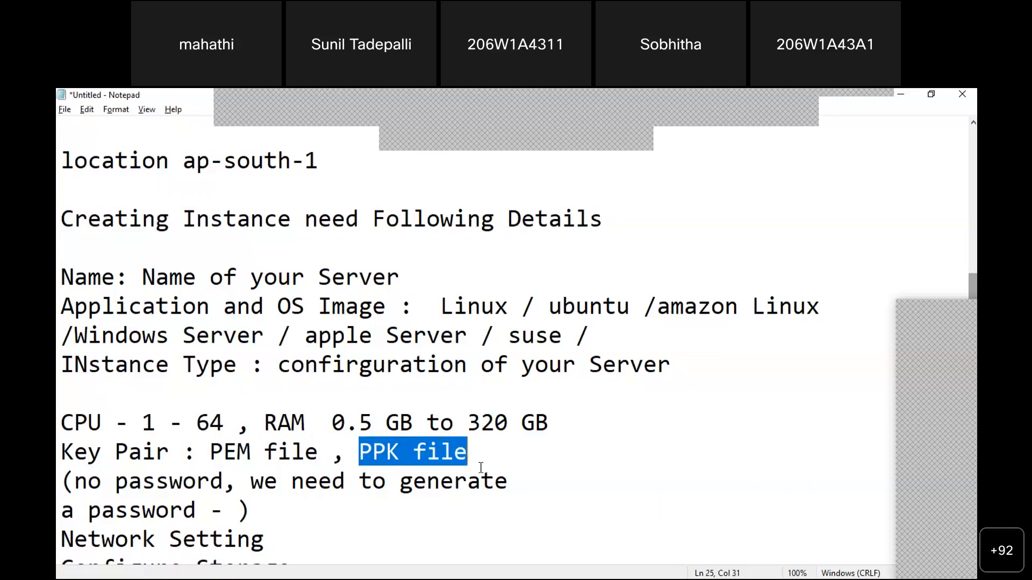
click(480, 454)
drag(347, 453, 469, 451)
drag(199, 453, 490, 453)
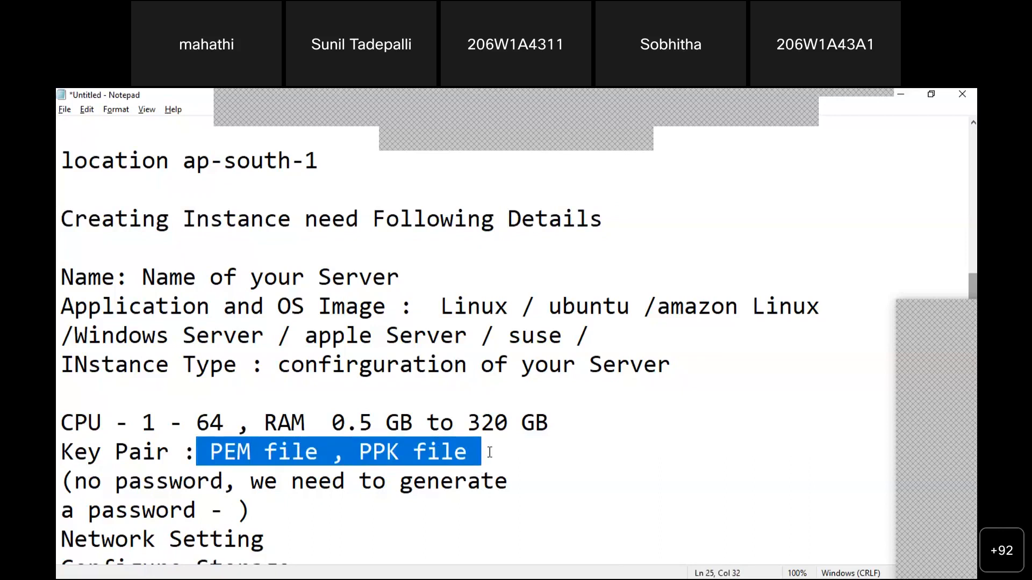
key(Down)
key(Down)
key(Down)
key(Up)
key(Up)
key(Up)
key(Left)
key(Left)
key(Left)
key(shift+Right)
key(shift+Right)
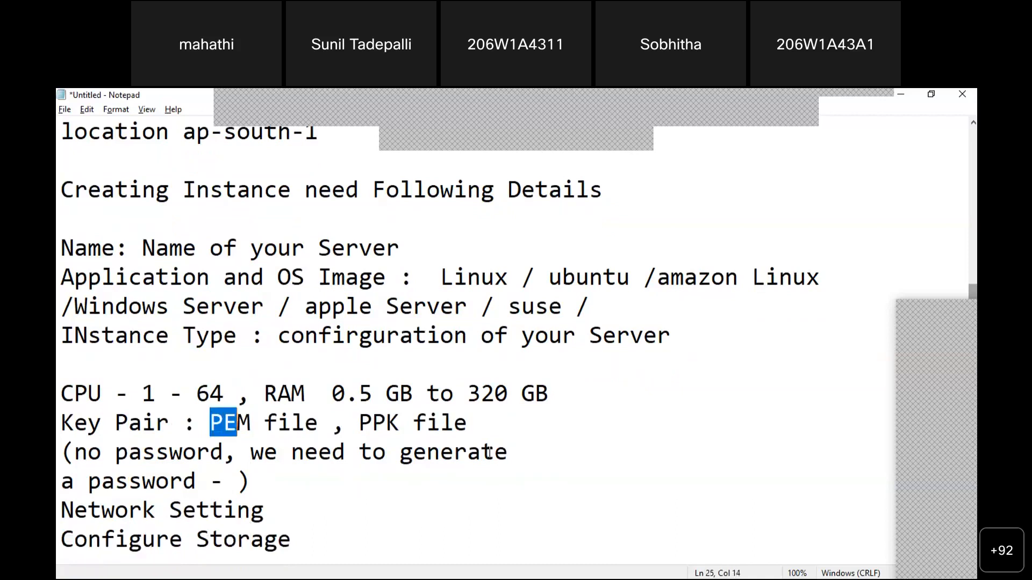
key(shift+Right)
key(shift+Right)
key(shift+Right)
key(shift+Right)
key(shift+Right)
key(shift+Right)
key(shift+Right)
key(shift+Right)
key(shift+Right)
key(shift+Right)
key(shift+Right)
key(shift+Right)
key(shift+Right)
key(shift+Right)
key(shift+Right)
key(shift+Right)
key(shift+Right)
key(shift+Right)
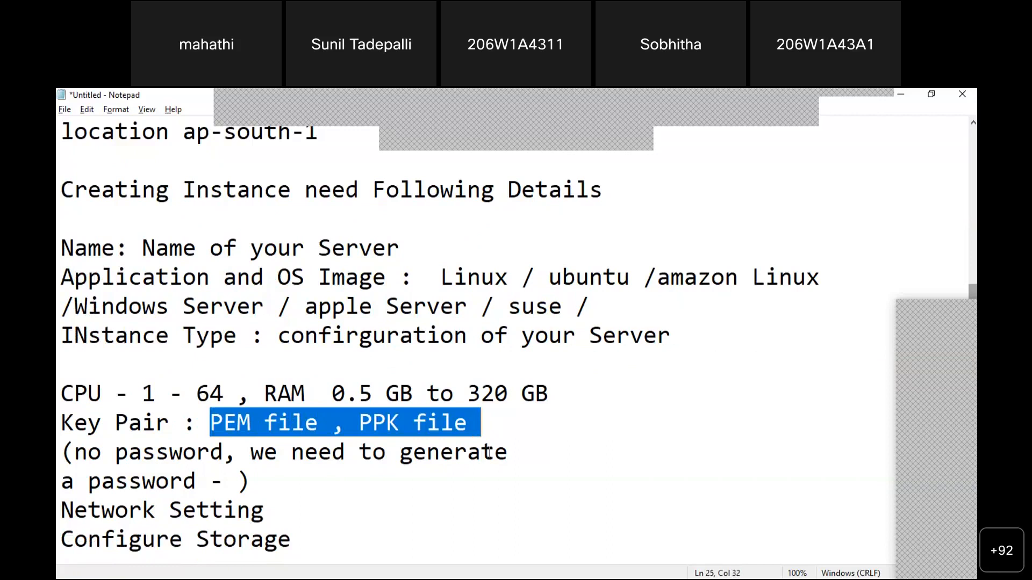
key(Down)
key(Down)
key(Down)
Append '- - Port numbers' to the Network Setting line
key(Right)
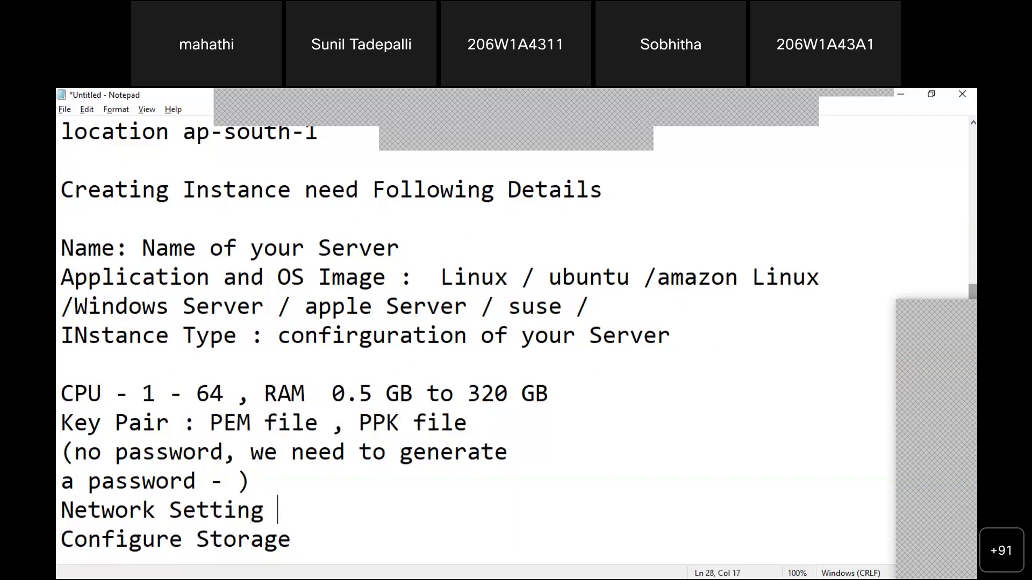
text(- -)
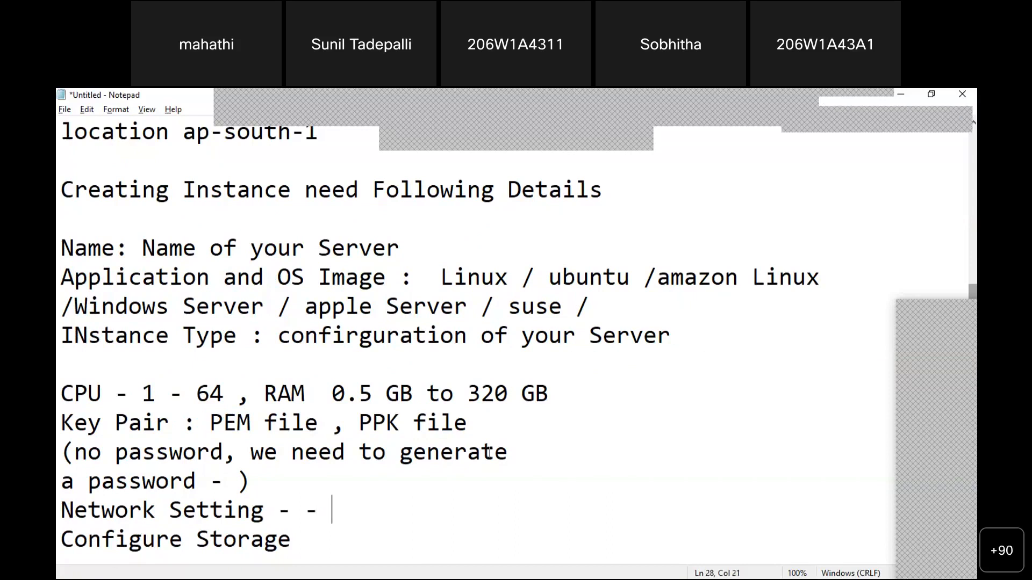
text(Port )
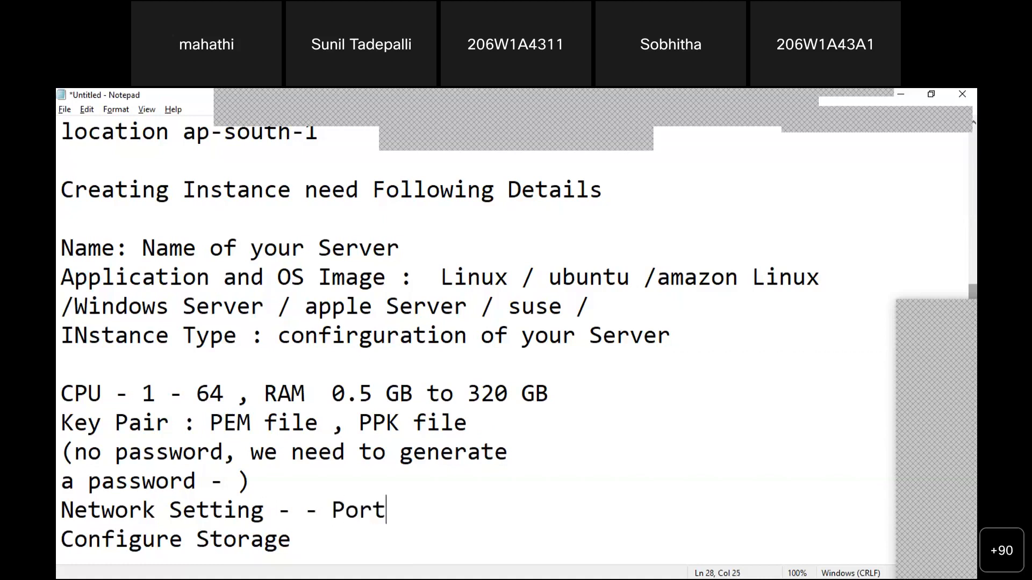
text(numbers)
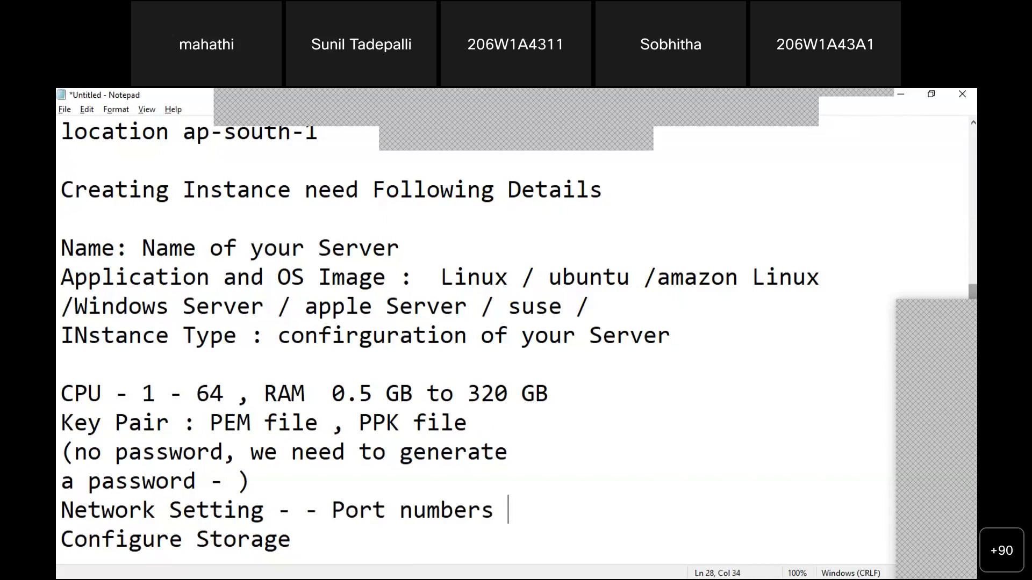
key(shift+Left)
key(BackSpace)
key(shift+Left)
key(shift+Left)
key(shift+Left)
key(shift+Left)
key(shift+Left)
key(shift+Left)
key(shift+Left)
key(shift+Left)
key(shift+Left)
key(shift+Left)
key(shift+Left)
key(shift+Left)
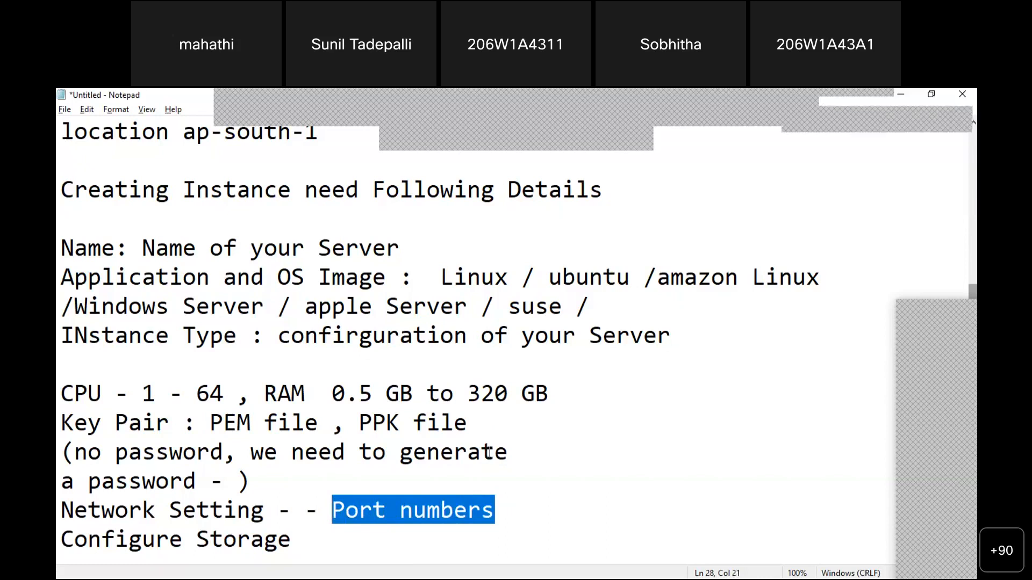
Insert 'Security Groups ,' before Port numbers on the Network Setting line
key(Left)
key(Left)
key(Left)
key(Left)
key(Left)
key(Left)
key(Left)
key(Left)
key(Left)
key(Left)
key(Left)
key(Left)
key(Left)
key(Left)
key(Left)
key(Left)
key(Left)
key(Left)
key(Left)
key(Left)
key(Left)
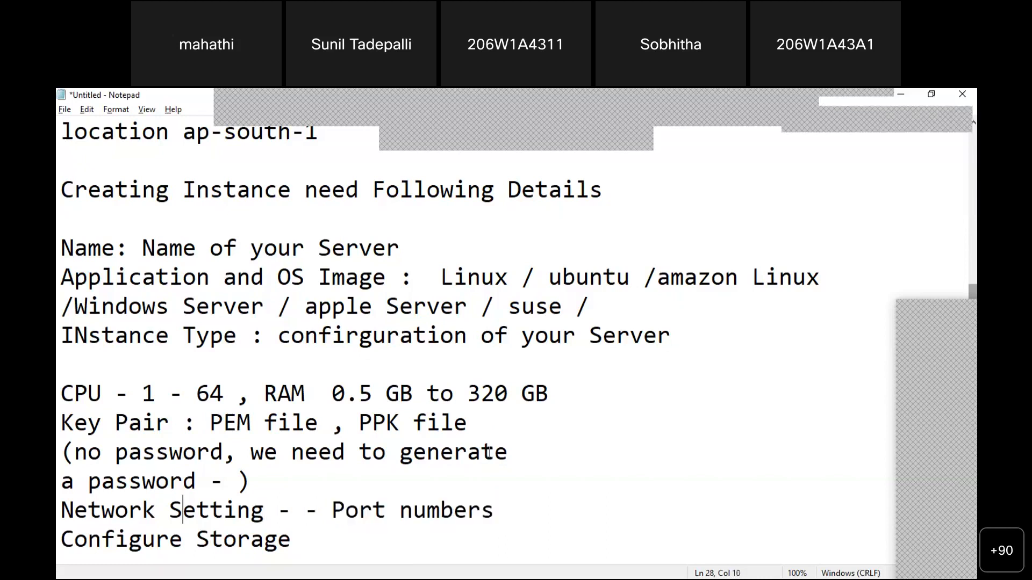
key(Right)
key(Right)
key(Right)
key(Right)
key(Right)
key(Right)
key(Right)
key(Right)
key(Right)
key(Right)
key(Right)
key(Right)
key(Right)
key(Right)
key(Right)
key(Right)
key(Right)
key(Right)
text(Secur)
key(BackSpace)
text(rity Groups)
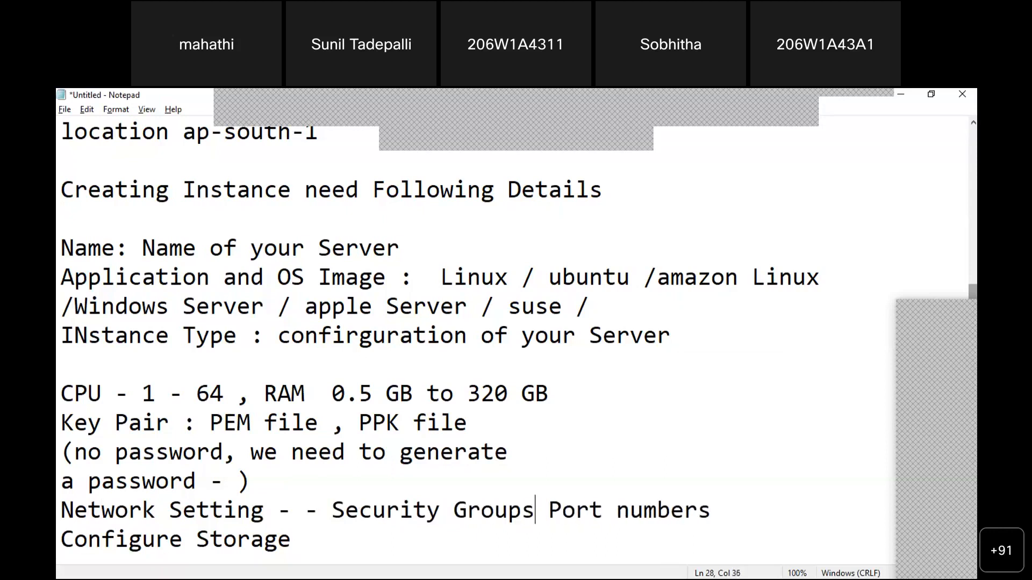
text( ,)
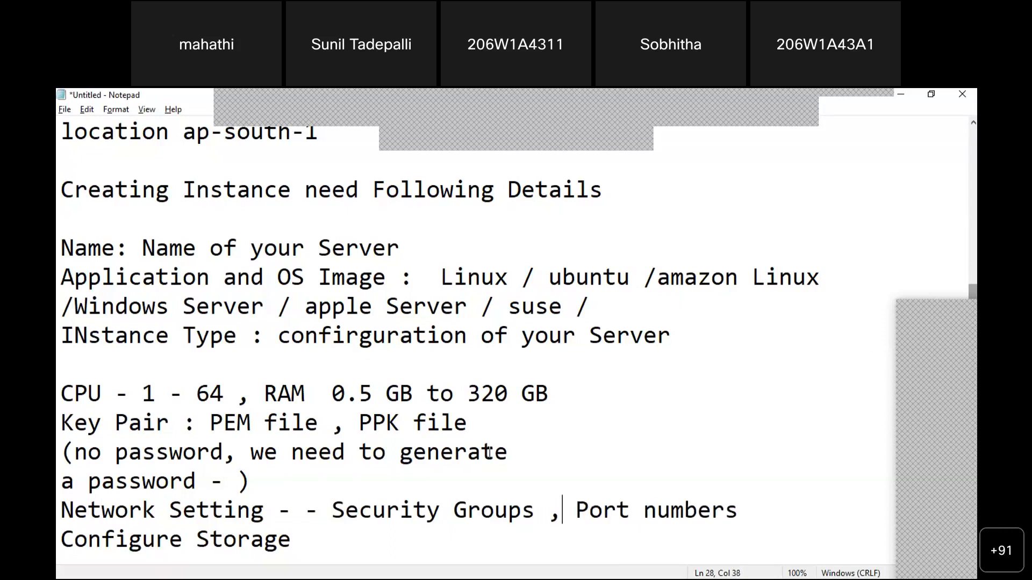
Highlight Security Groups and Port numbers, then add '--' after Configure Storage
key(Down)
key(Up)
key(Left)
key(Left)
key(Left)
key(Left)
key(Left)
key(Left)
key(Left)
key(Left)
key(Left)
key(Left)
key(Left)
key(Left)
key(Left)
key(Left)
key(Left)
key(Left)
key(Left)
key(Left)
key(shift+Right)
key(shift+Right)
key(shift+Right)
key(shift+Right)
key(shift+Right)
key(shift+Right)
key(shift+Right)
key(shift+Right)
key(shift+Right)
key(shift+Right)
key(shift+Right)
key(shift+Right)
key(shift+Right)
key(shift+Right)
key(shift+Right)
key(shift+Right)
key(Right)
key(Right)
key(Right)
key(Right)
key(Right)
key(Right)
key(shift+Right)
key(Left)
key(shift+Right)
key(shift+Right)
key(shift+Right)
key(shift+Right)
key(shift+Right)
key(shift+Right)
key(shift+Right)
key(shift+Right)
key(shift+Right)
key(shift+Right)
key(shift+Right)
key(shift+Right)
key(Left)
drag(573, 513, 734, 510)
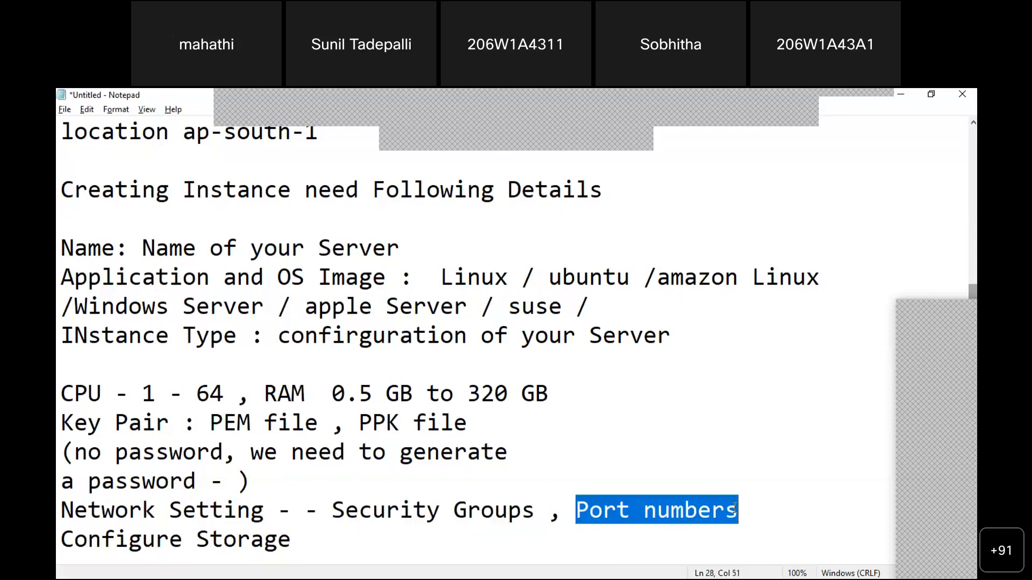
key(Down)
text(--)
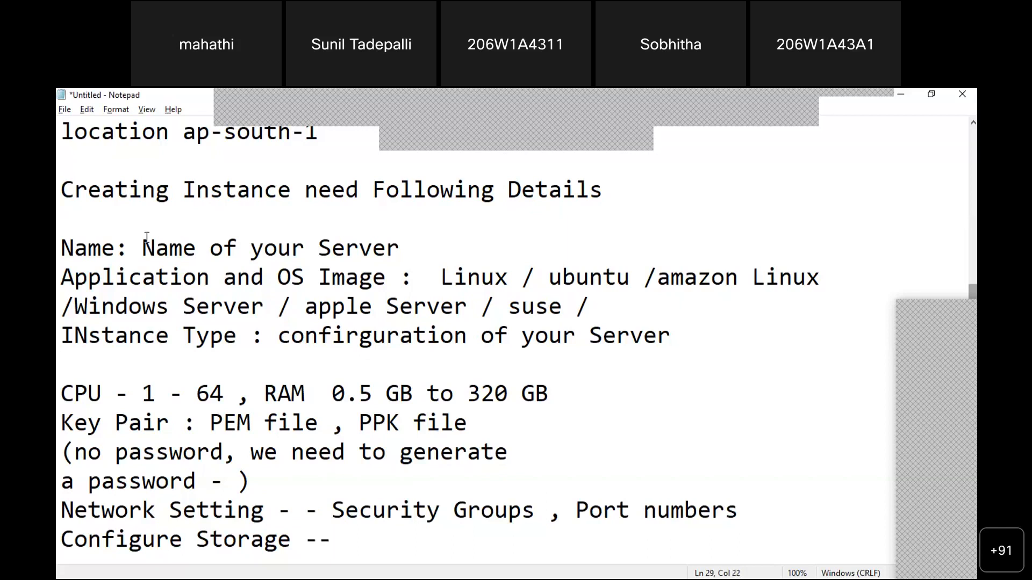
Highlight the name placeholder, Linux image, CPU, RAM, PEM file and Security Groups entries
drag(143, 247, 387, 247)
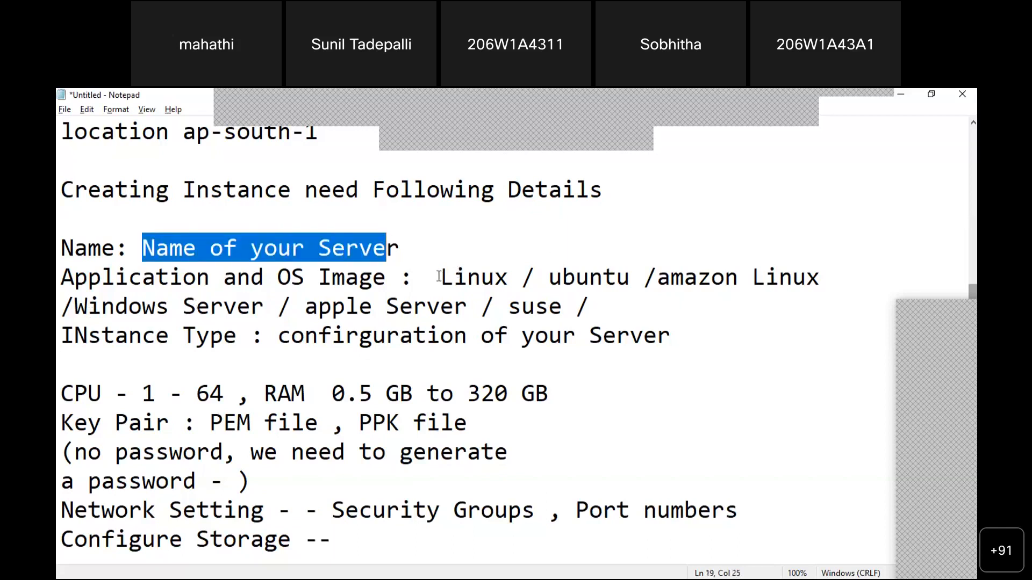
drag(440, 277, 521, 277)
drag(61, 393, 156, 394)
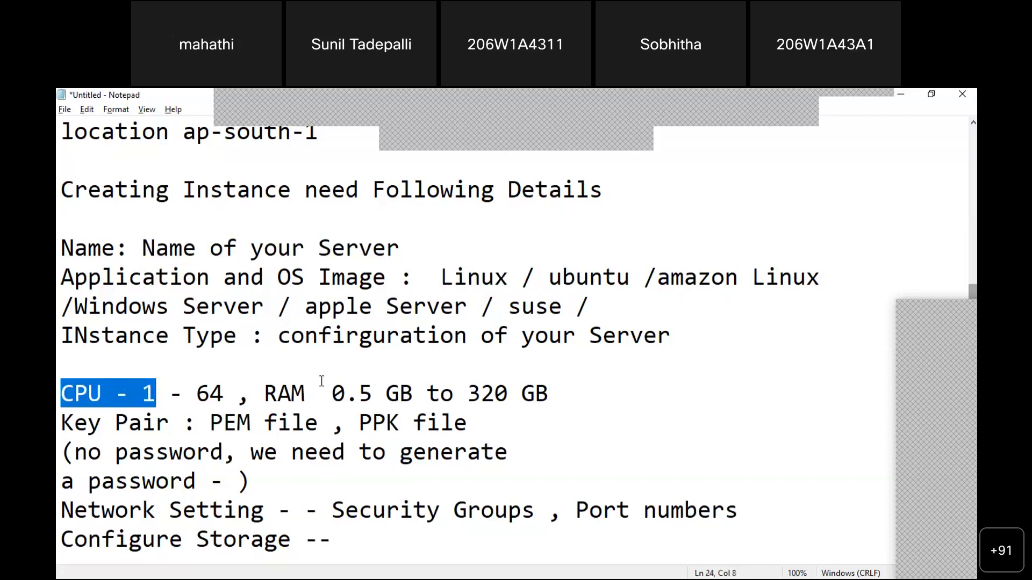
drag(264, 393, 382, 396)
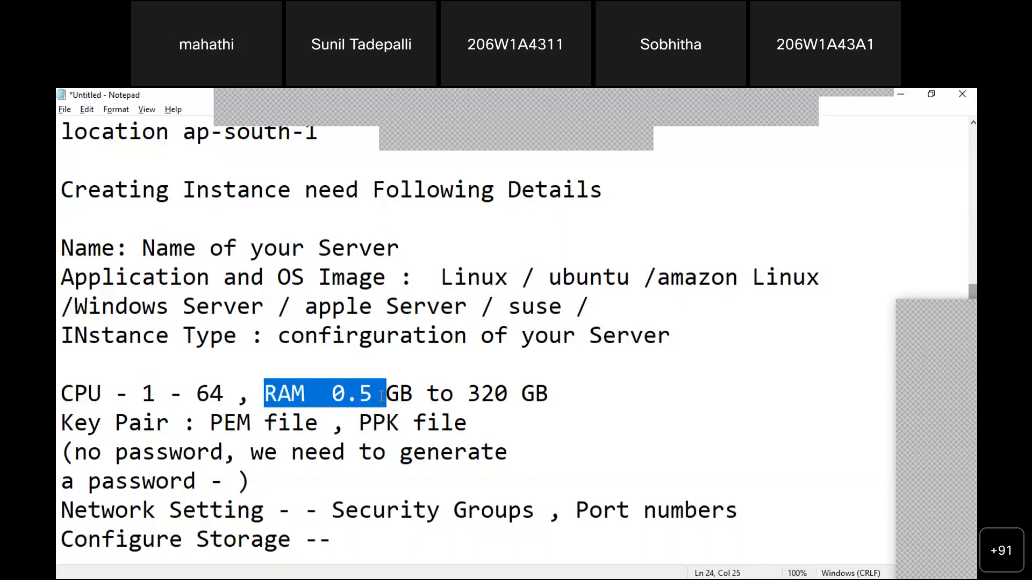
drag(61, 422, 329, 421)
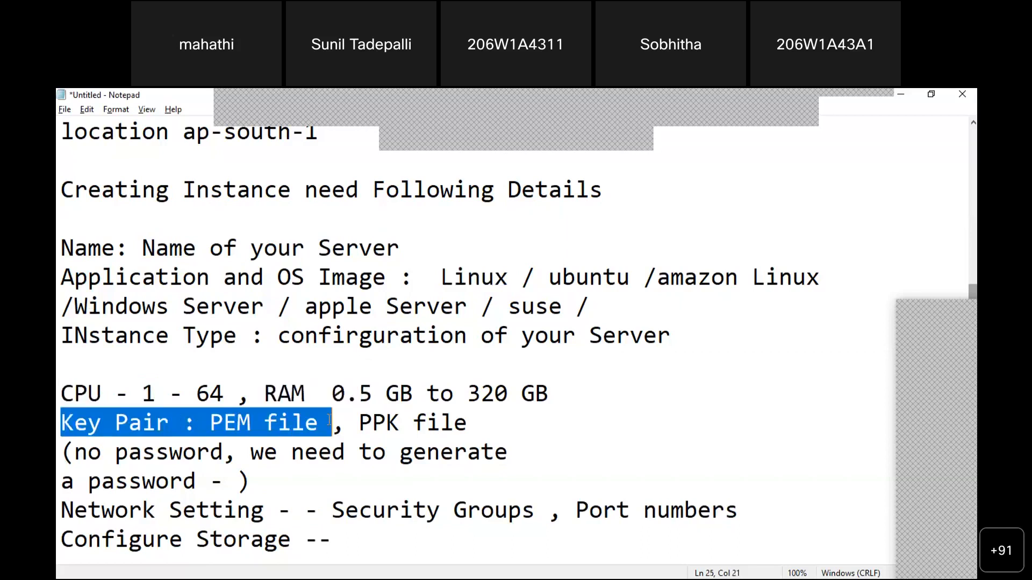
drag(62, 510, 536, 510)
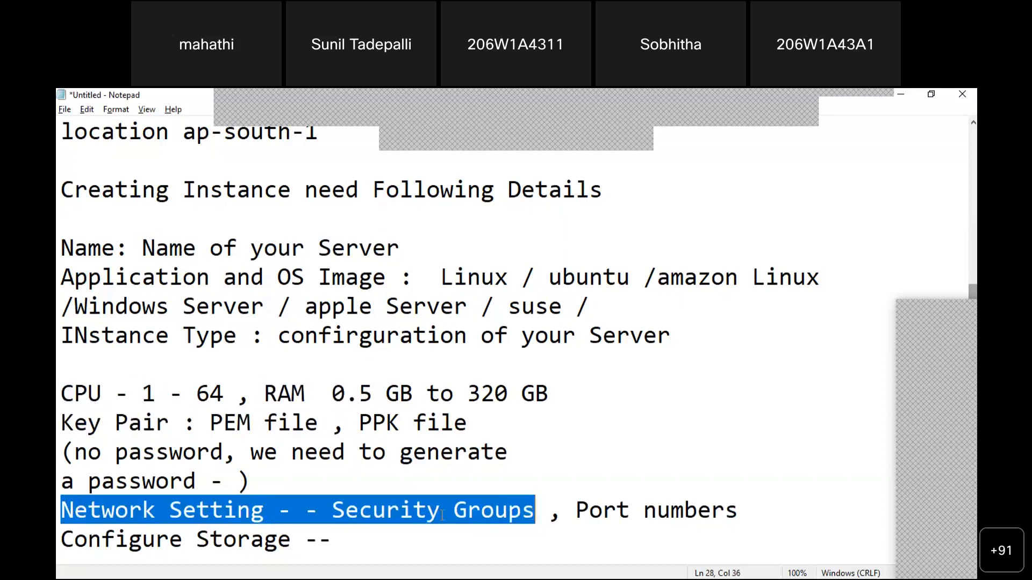
Add 'harddrive --- Storage !!!' after Configure Storage and delete the blank line below Instance Type
click(360, 545)
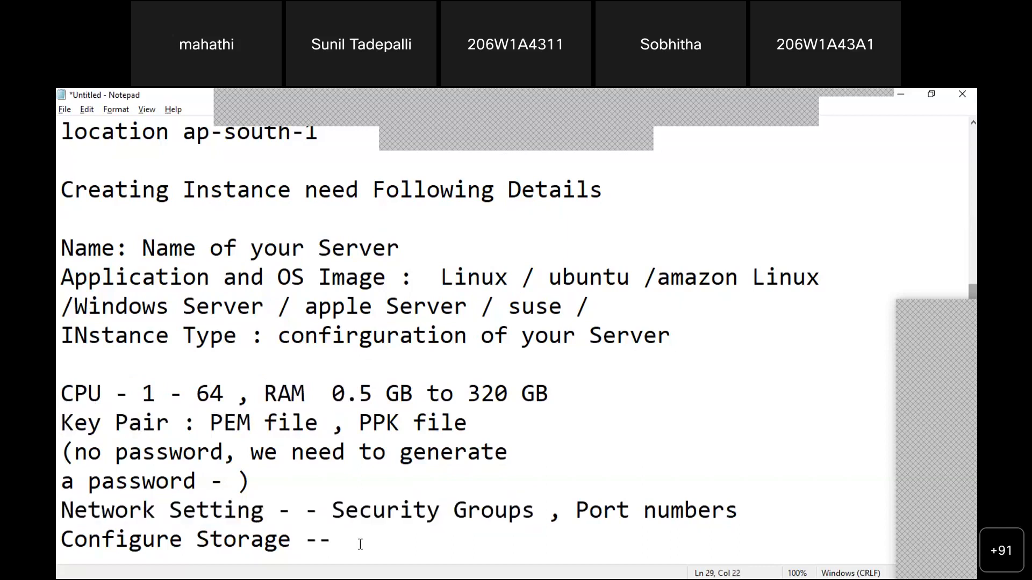
text(harddrive --- )
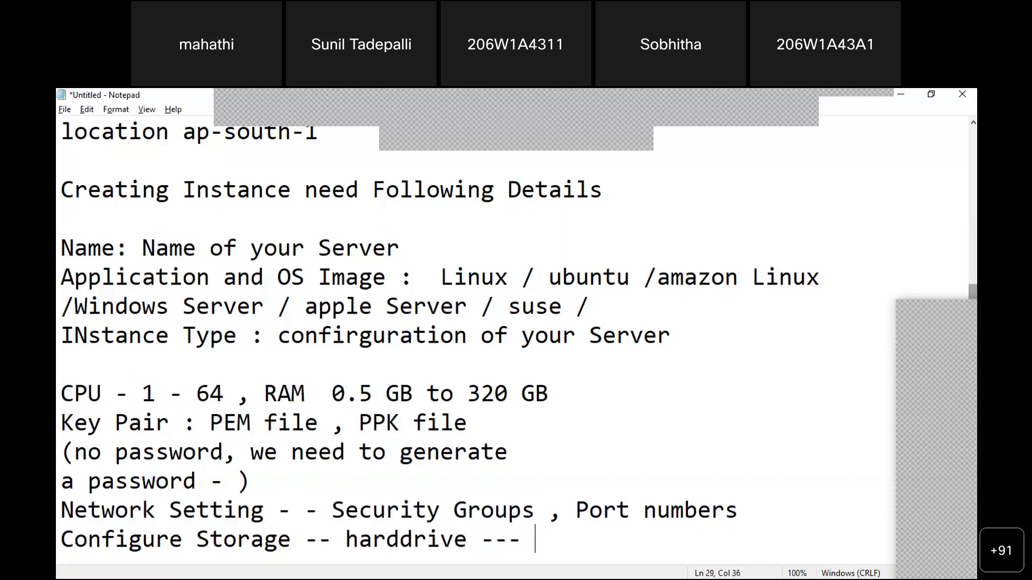
text(Storage !!!)
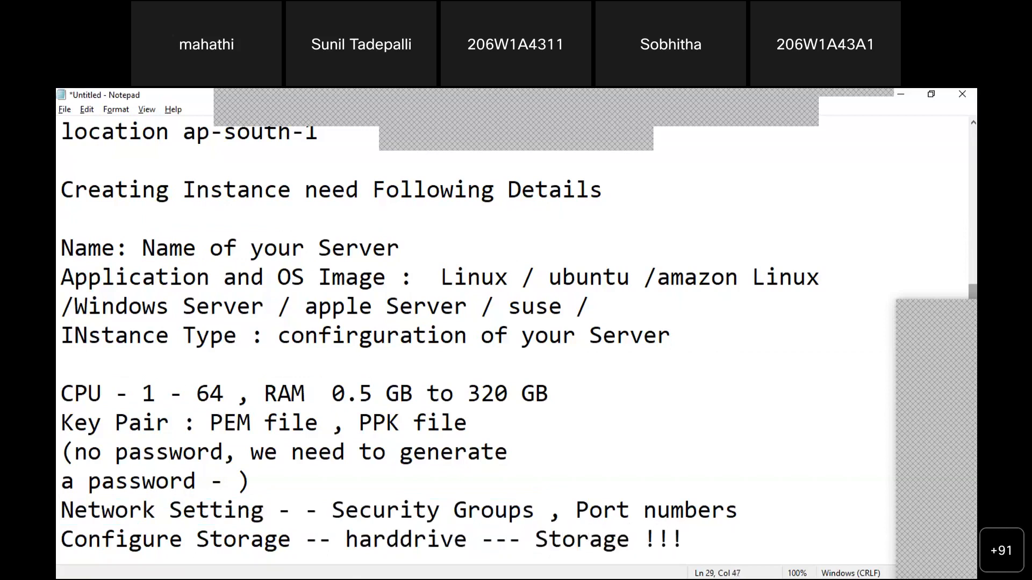
drag(683, 539, 61, 394)
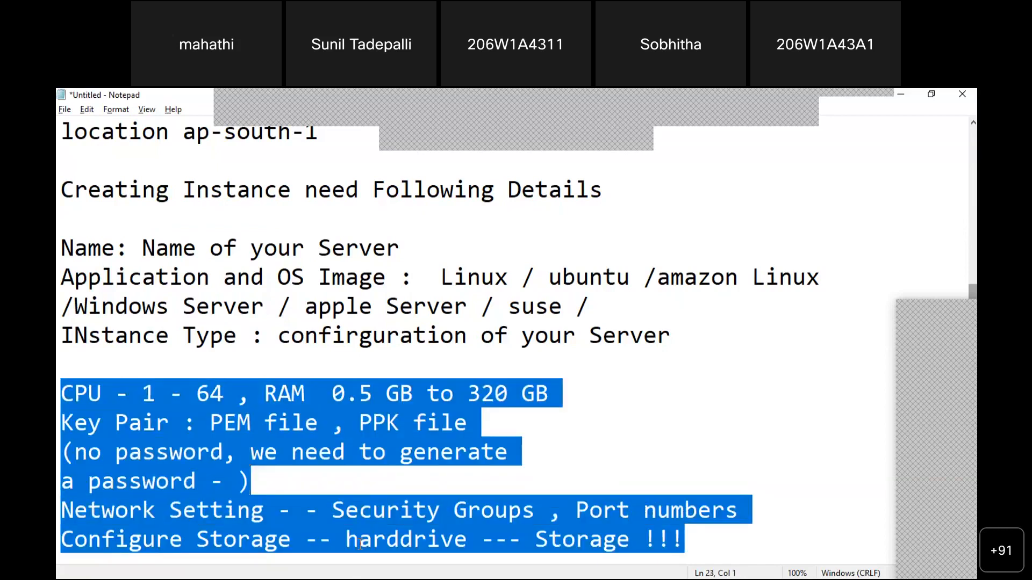
key(shift+Up)
key(shift+Up)
key(shift+Up)
key(shift+Up)
key(shift+Up)
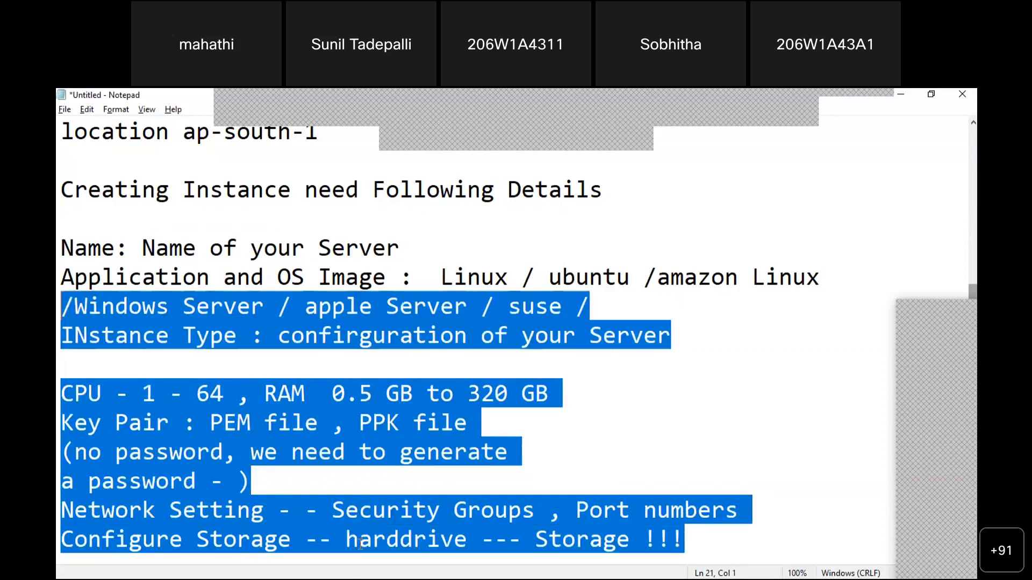
key(Left)
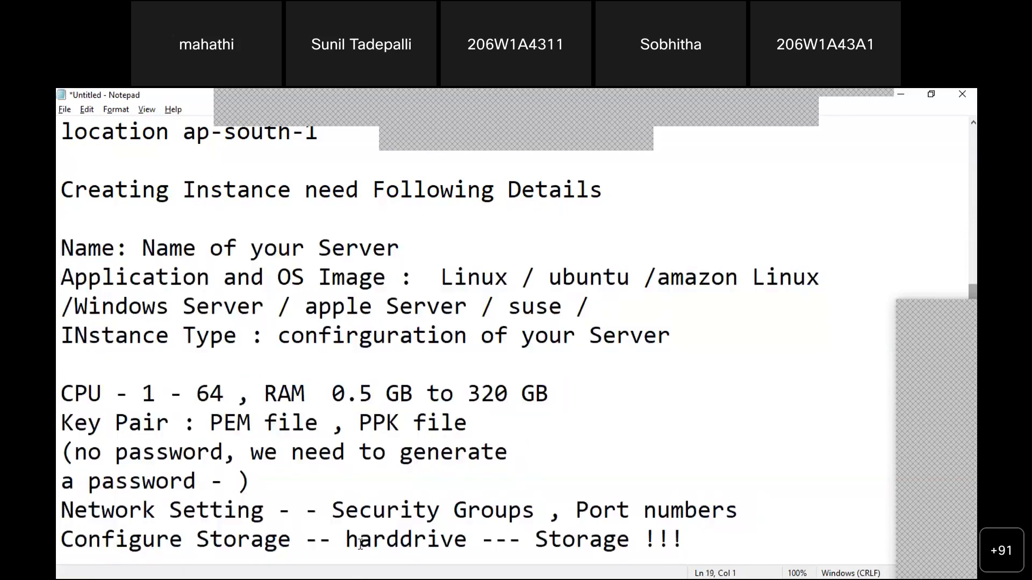
key(shift+Down)
key(shift+Down)
key(shift+Down)
key(Up)
key(Down)
key(Down)
key(BackSpace)
key(Down)
key(Down)
key(Down)
key(Down)
key(Down)
key(Down)
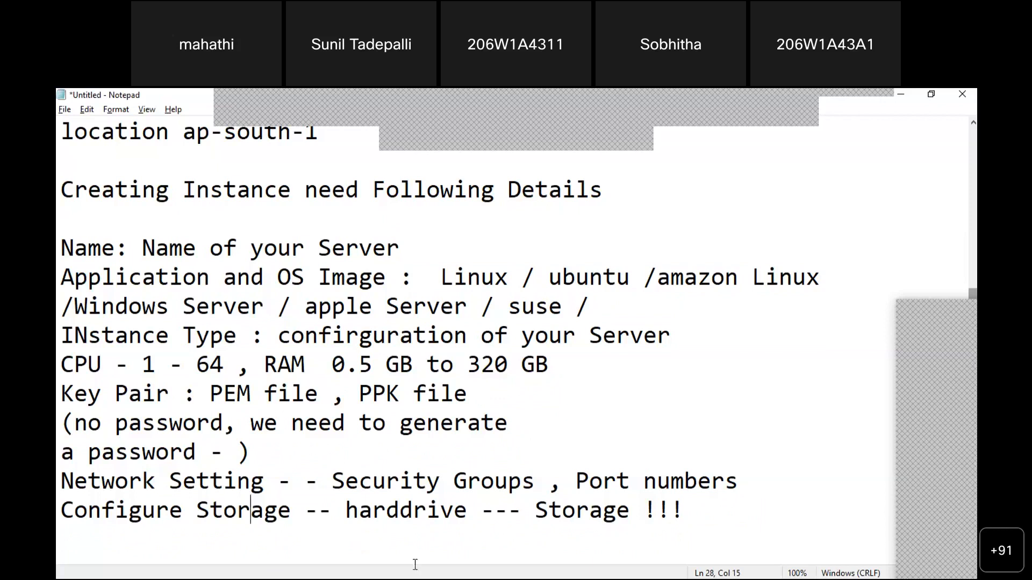
key(alt+Tab)
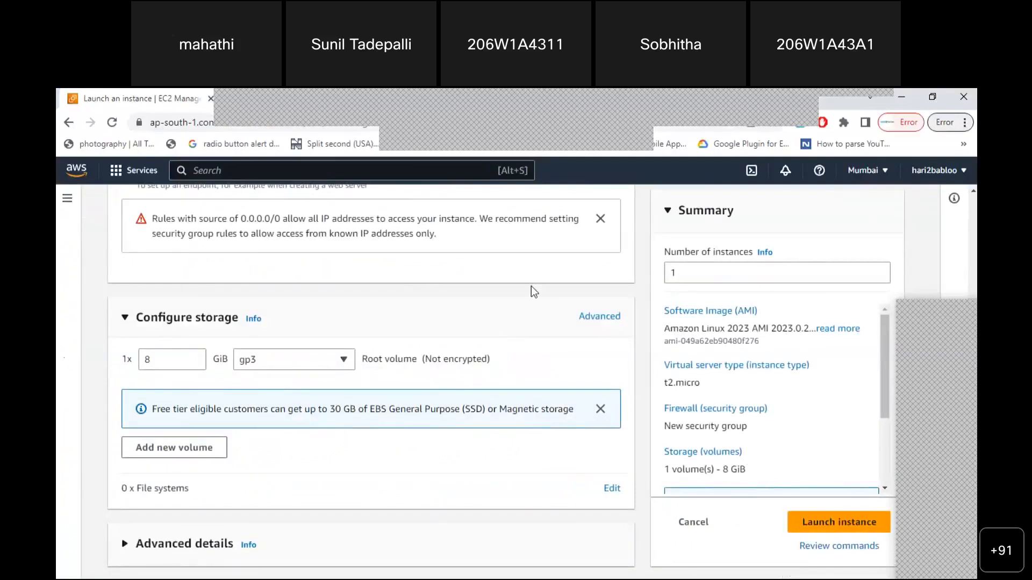
Enter 'June82023 ubuntu' as the instance Name under Name and tags
scroll(974, 196, up, 10)
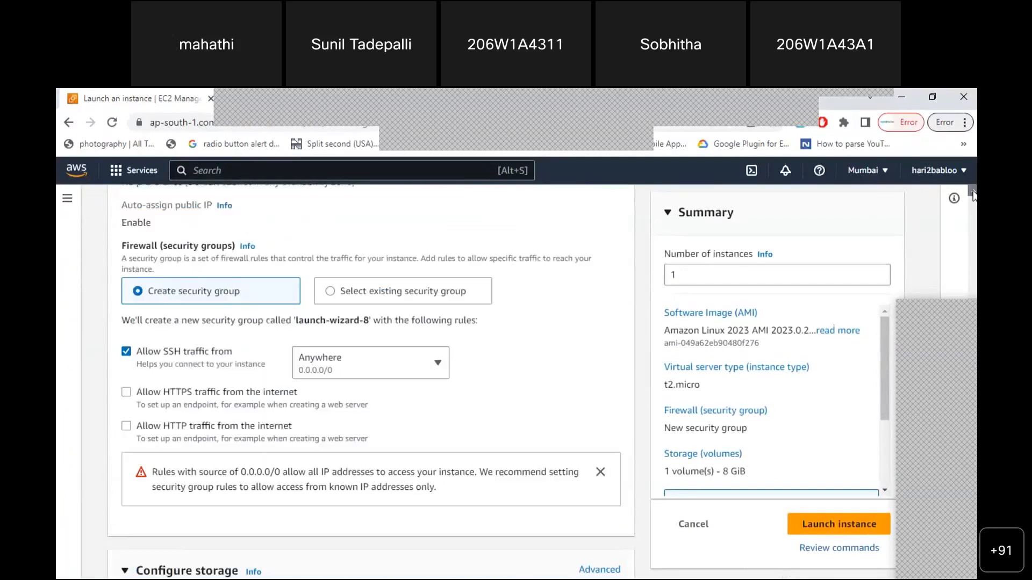
scroll(973, 196, up, 10)
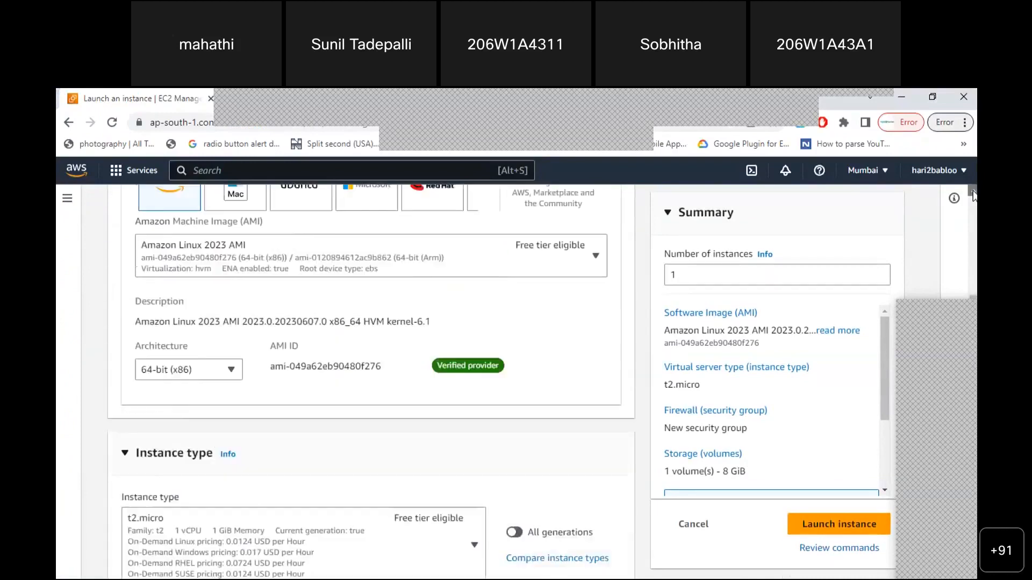
scroll(973, 196, up, 5)
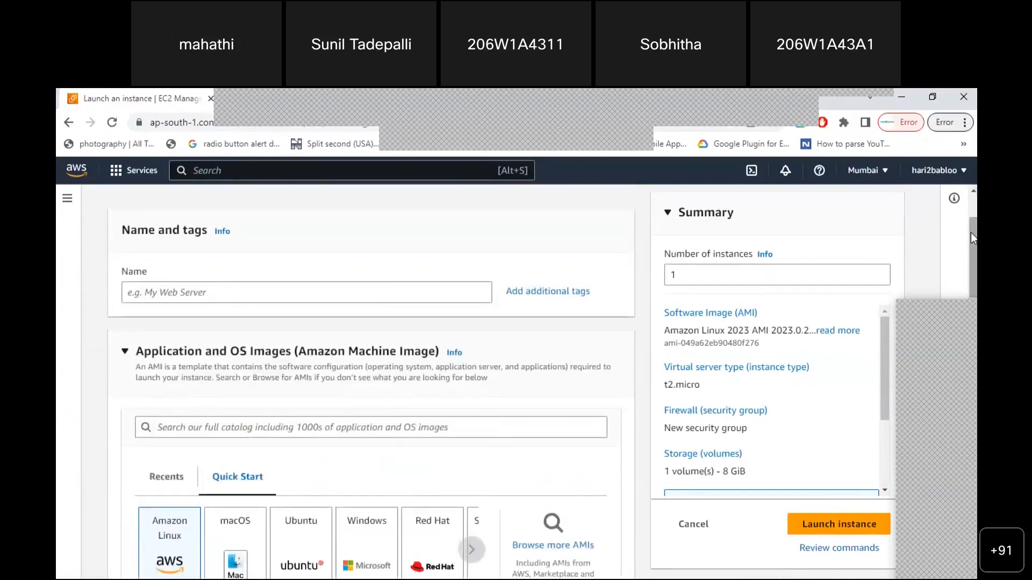
scroll(973, 196, up, 3)
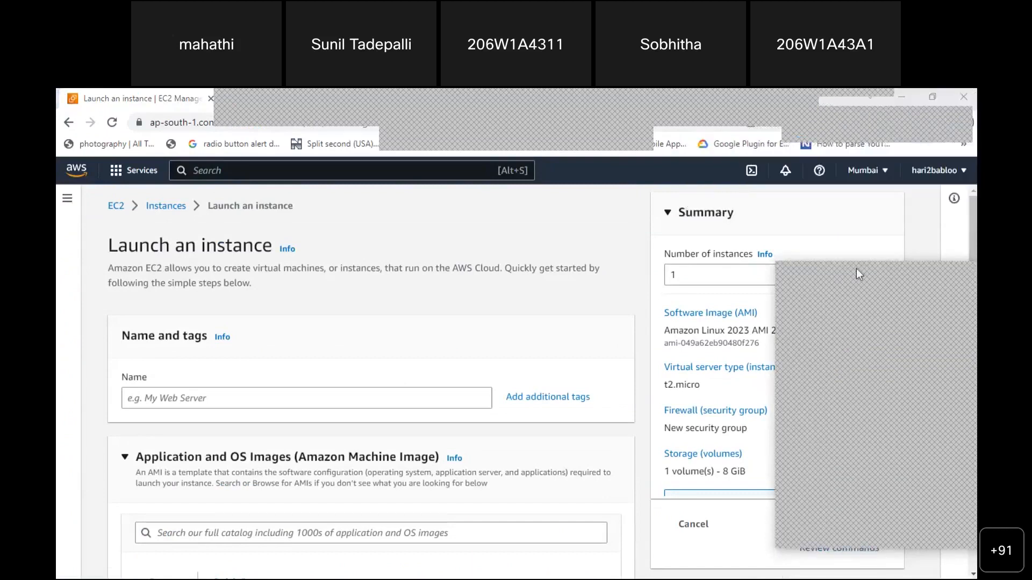
click(250, 398)
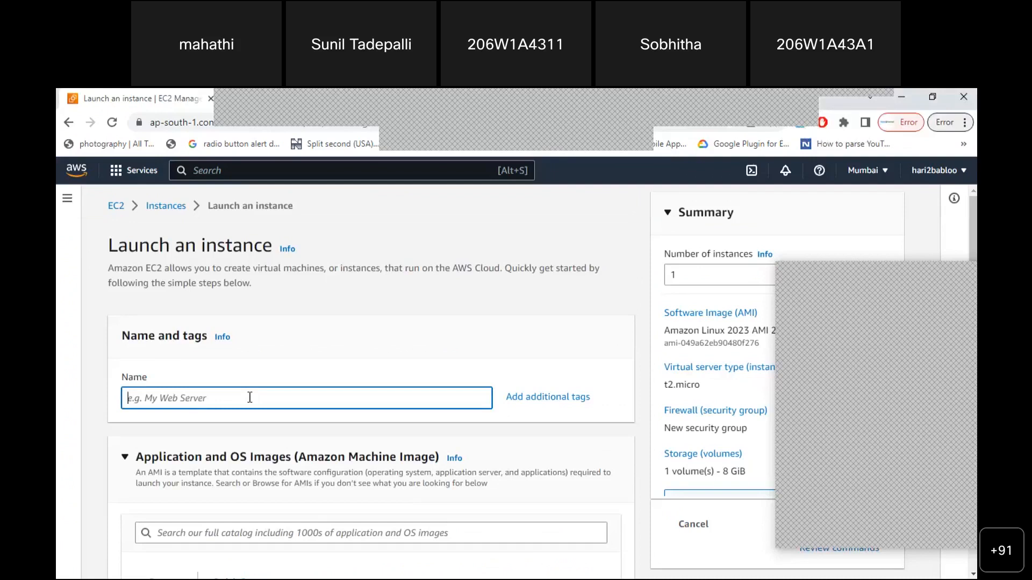
text(June82023)
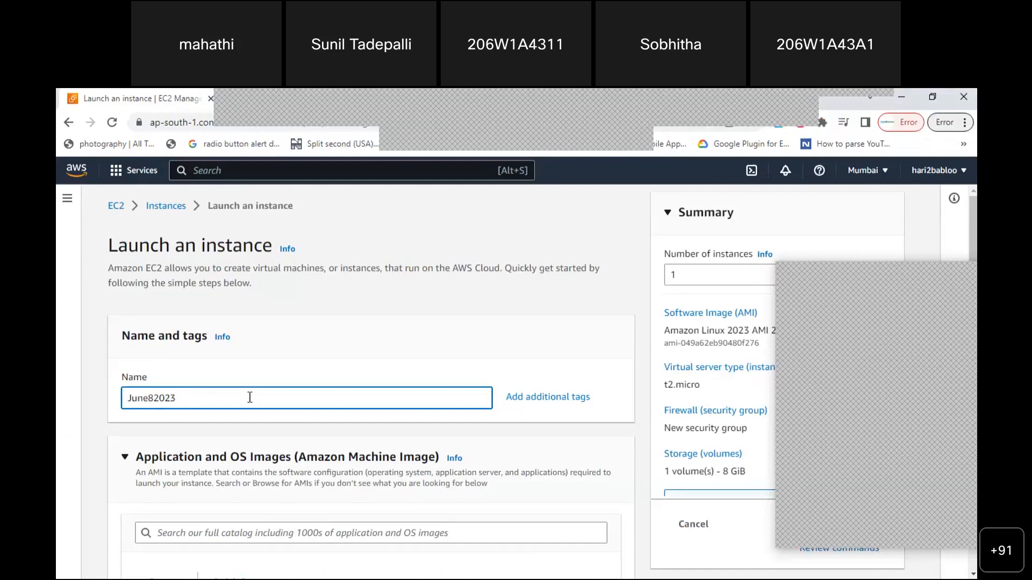
text(ubuntu)
click(645, 384)
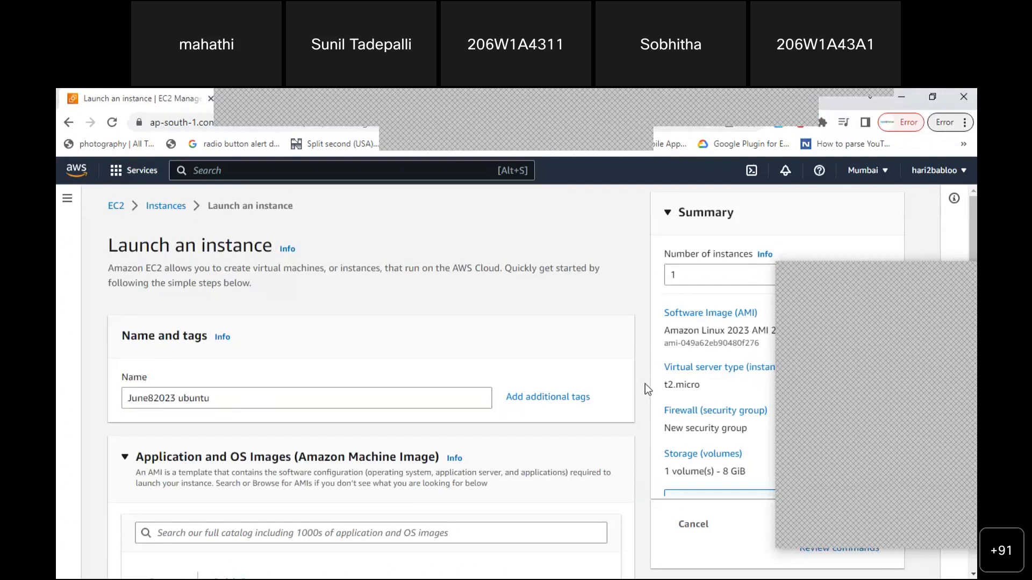
drag(127, 400, 215, 409)
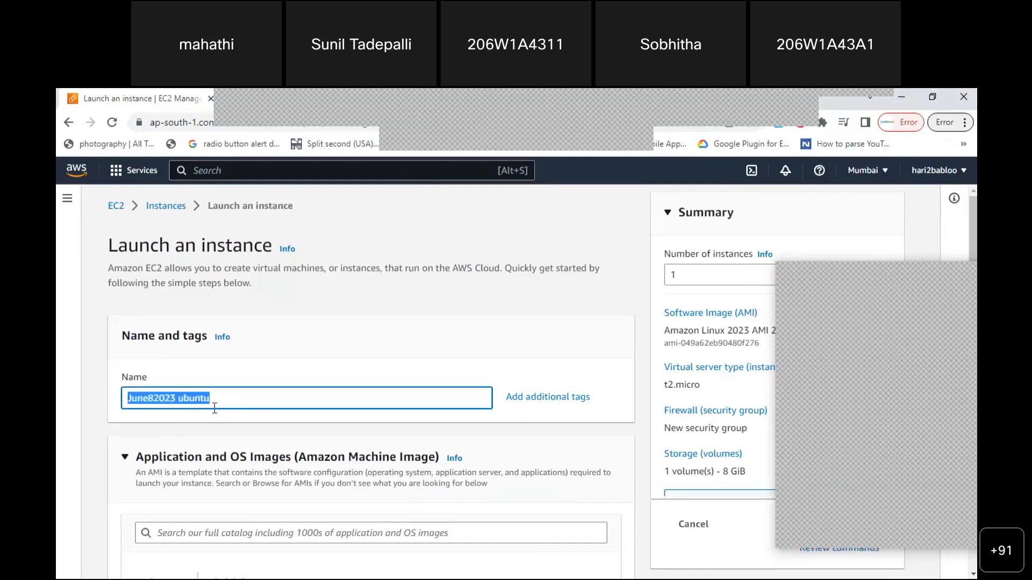
key(alt+Tab)
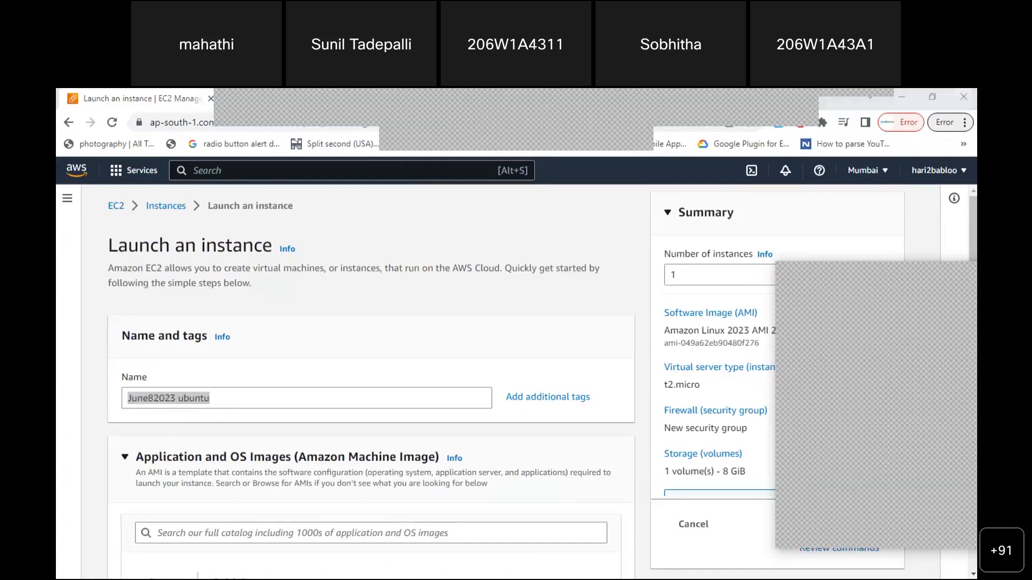
click(704, 506)
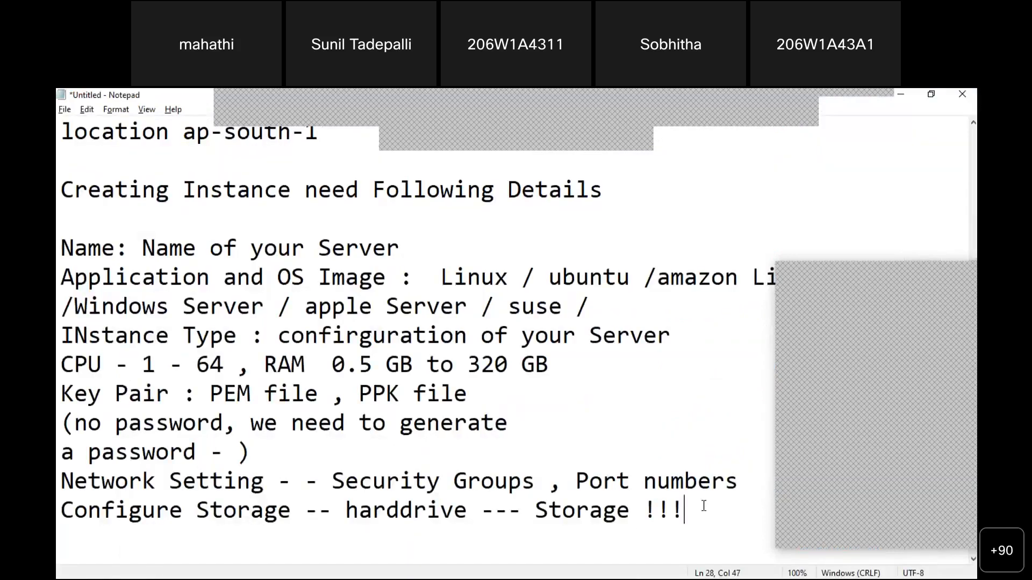
End the notes with a 'Name June82023 ubuntu' line, then return to the launch page
scroll(703, 507, down, 2)
key(alt+Tab)
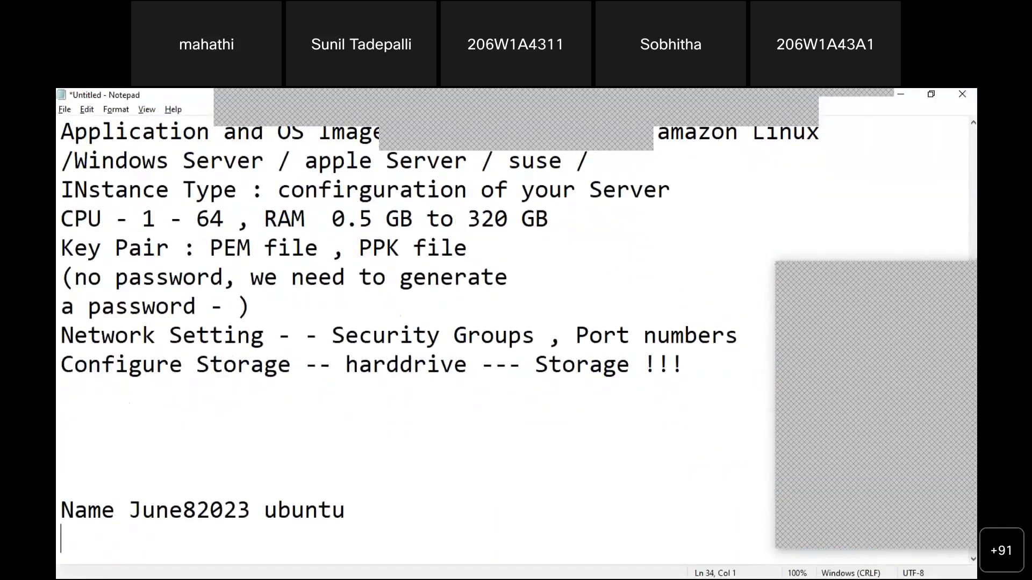
key(Return)
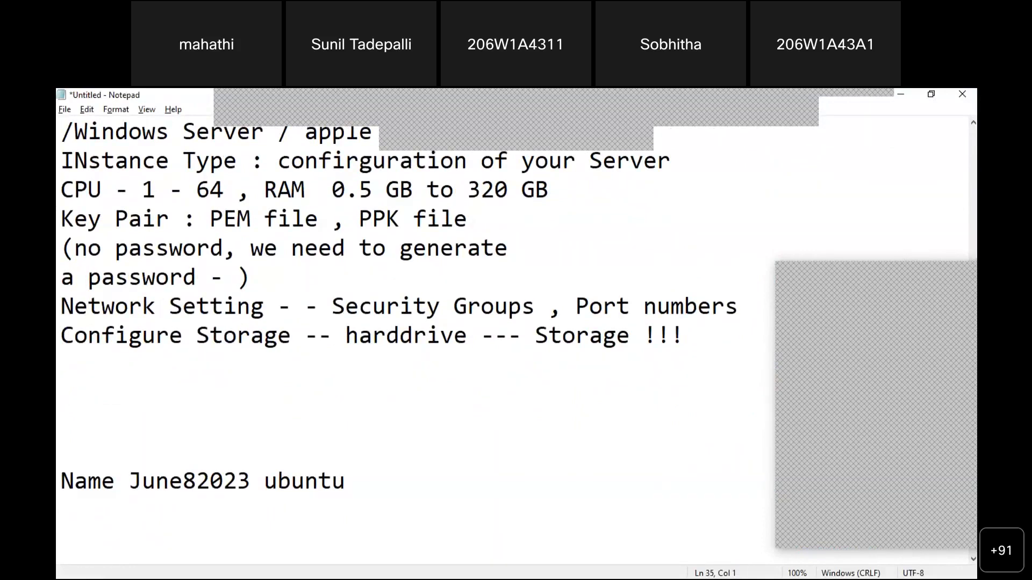
key(alt+Tab)
click(477, 430)
scroll(477, 430, down, 4)
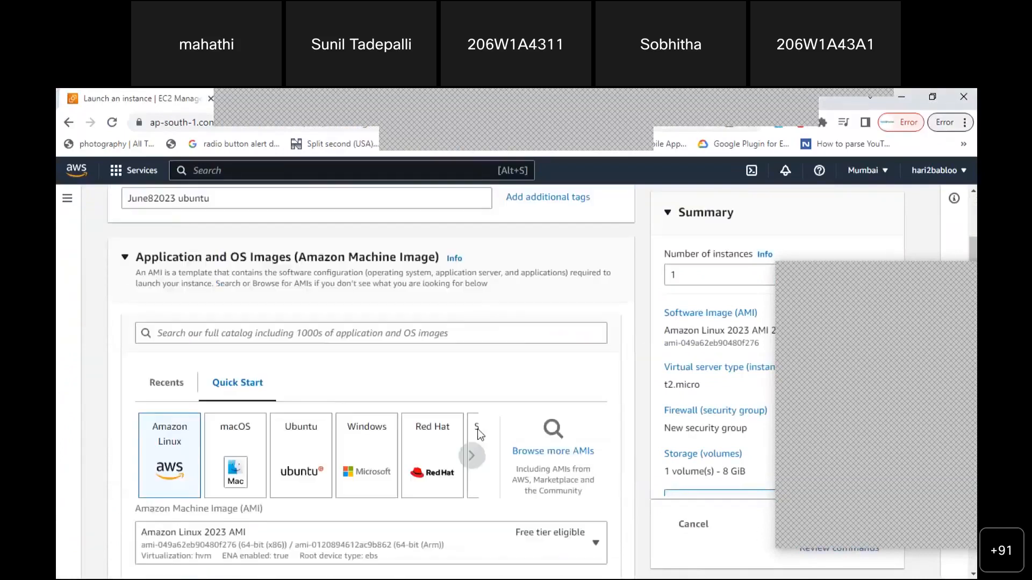
Page the Quick Start OS tiles forward twice to reveal SUSE Linux and Debian
scroll(480, 434, down, 1)
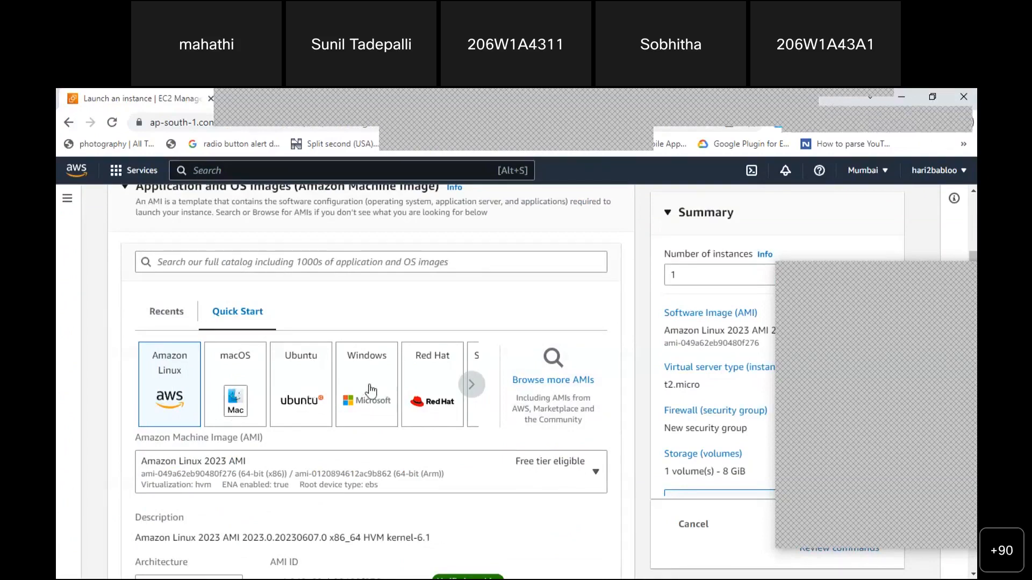
click(471, 385)
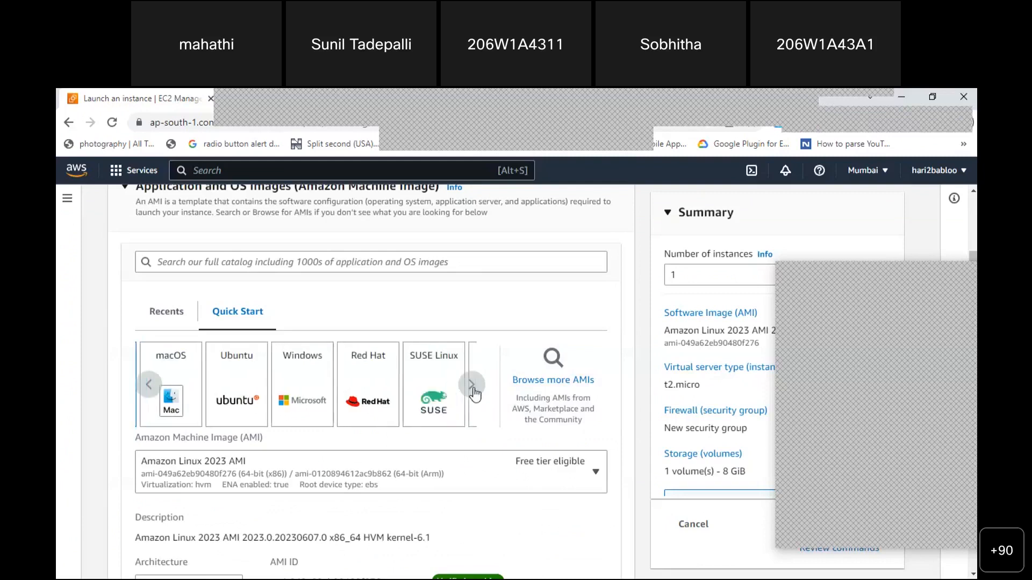
click(474, 392)
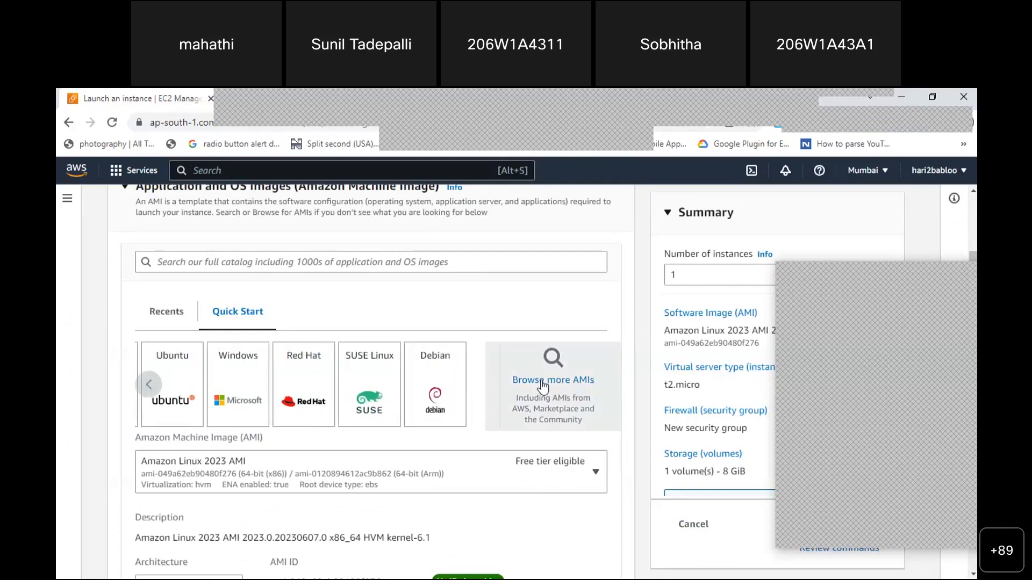
Open the full AMI catalog and browse the 47 Quickstart AMIs, returning to the top
click(541, 379)
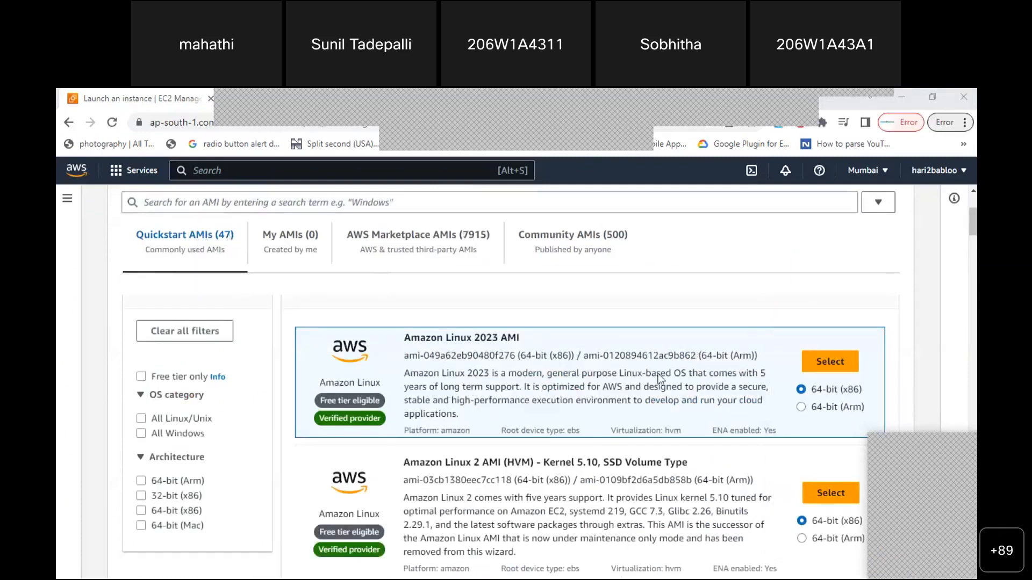
scroll(589, 430, down, 7)
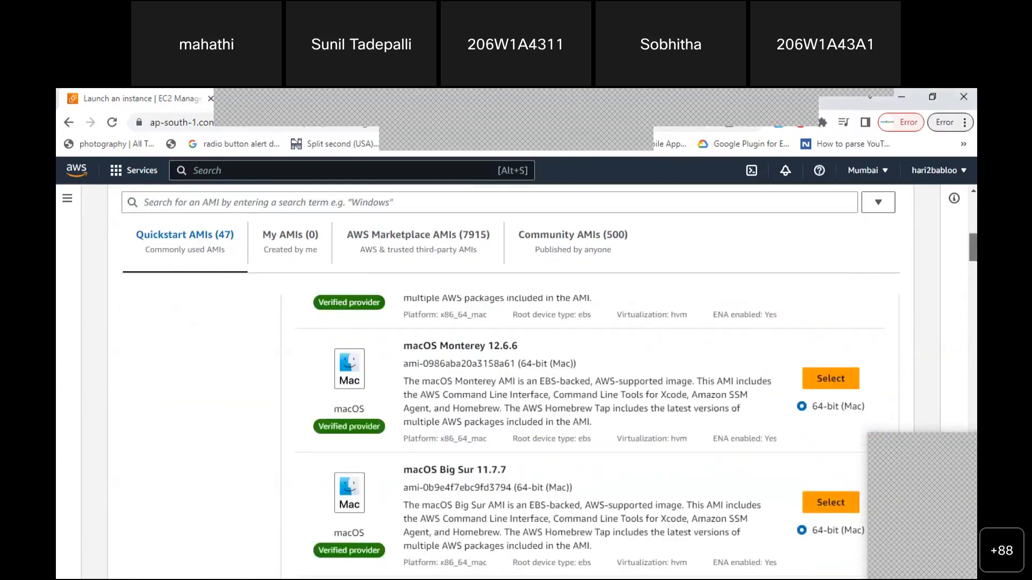
scroll(589, 430, down, 10)
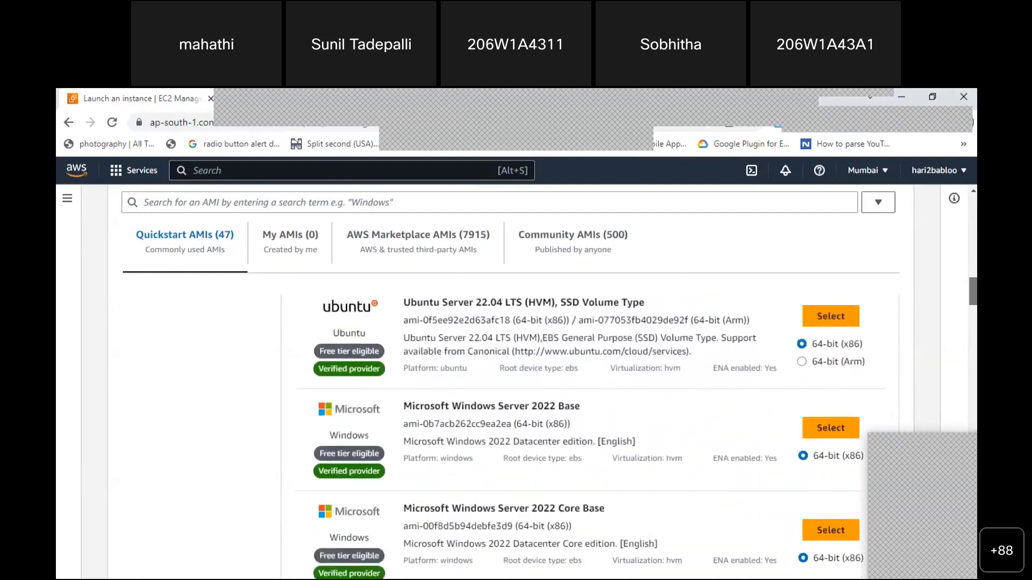
scroll(590, 430, down, 3)
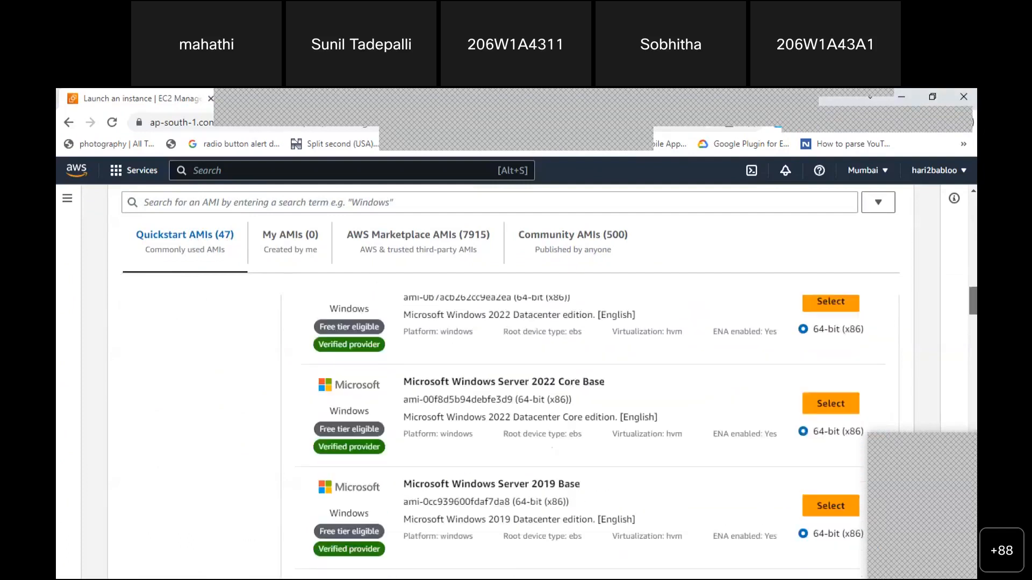
scroll(589, 430, down, 1)
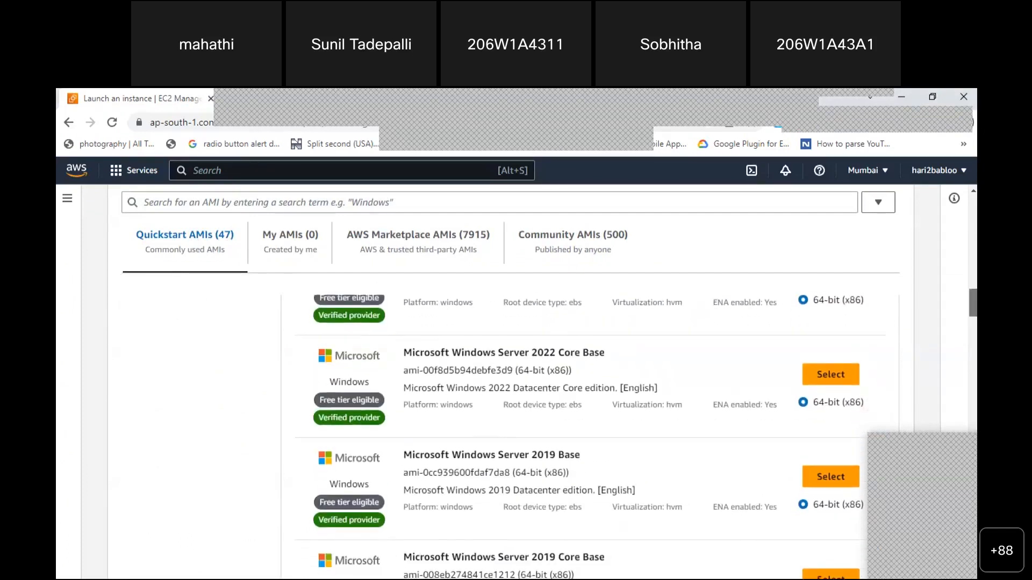
scroll(589, 430, down, 4)
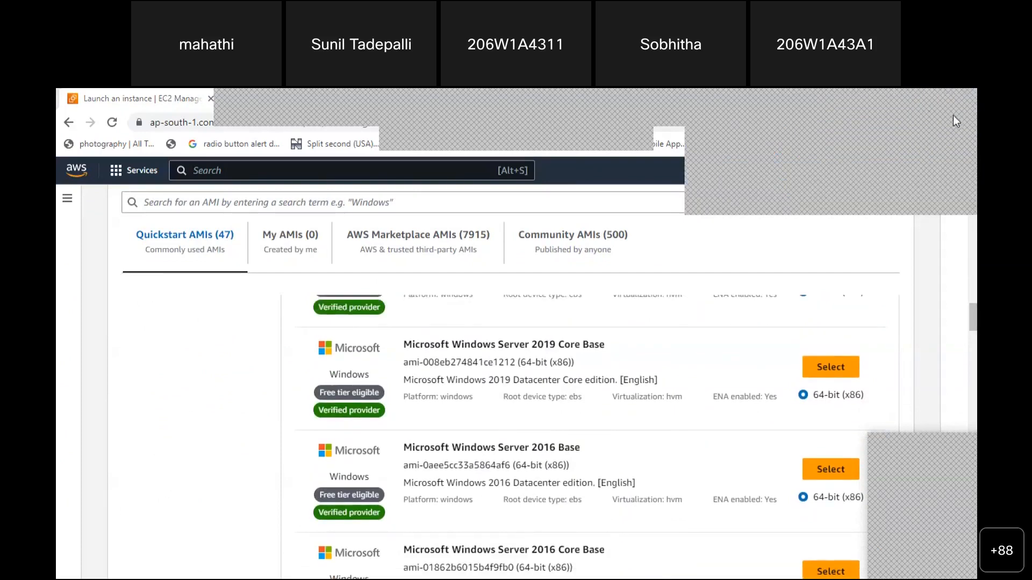
scroll(590, 430, down, 6)
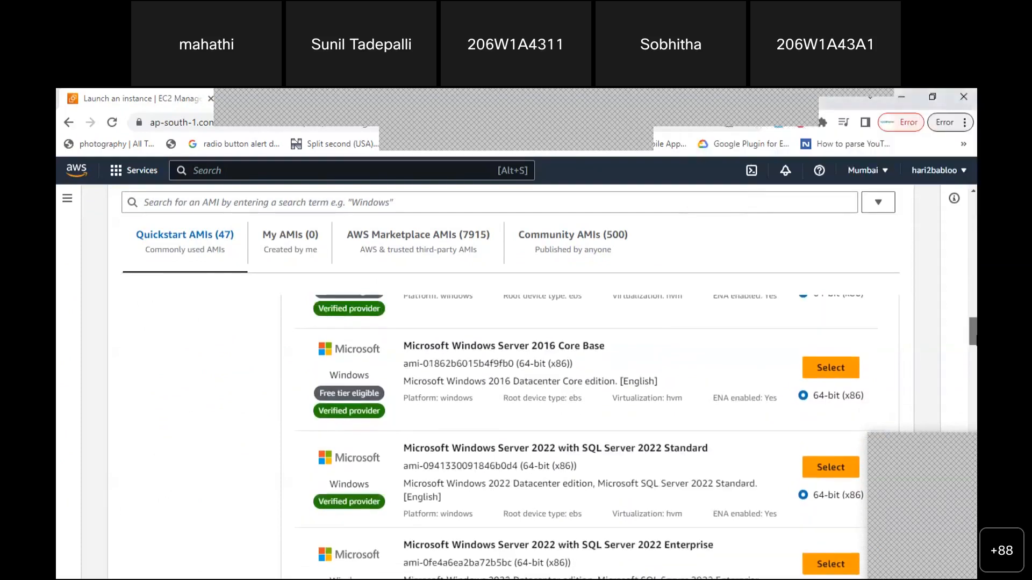
scroll(589, 430, down, 12)
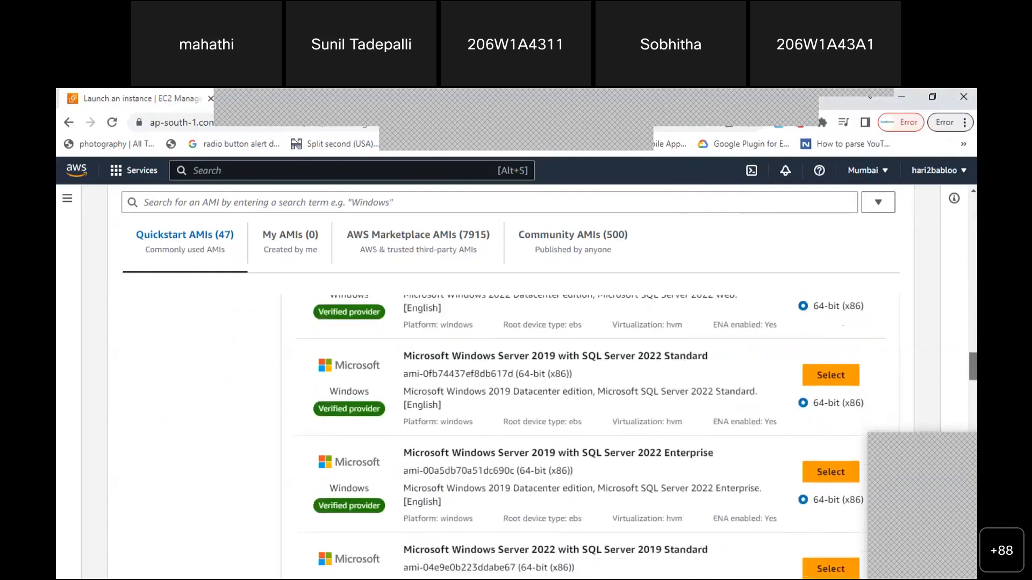
scroll(589, 430, down, 12)
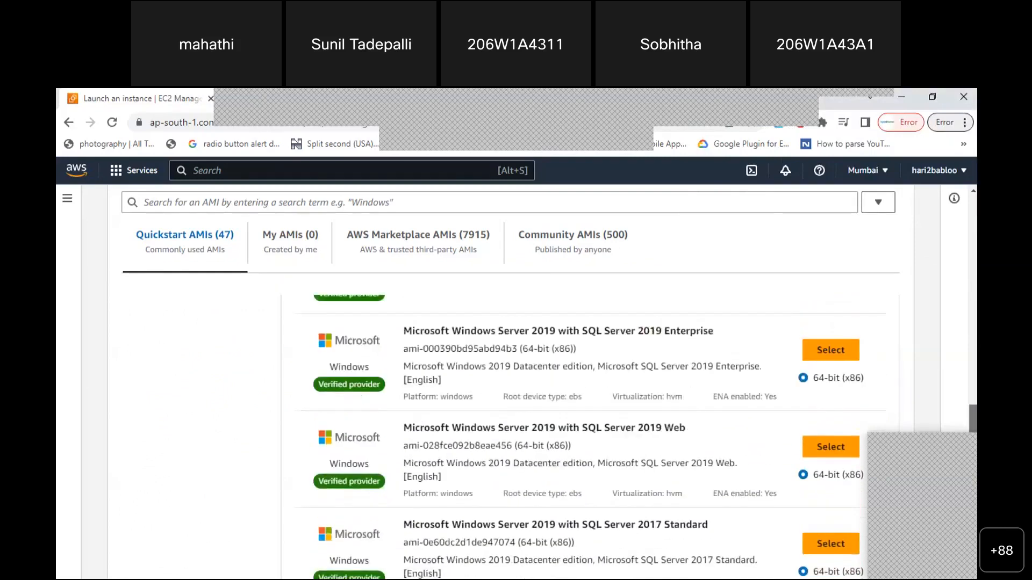
scroll(590, 430, down, 8)
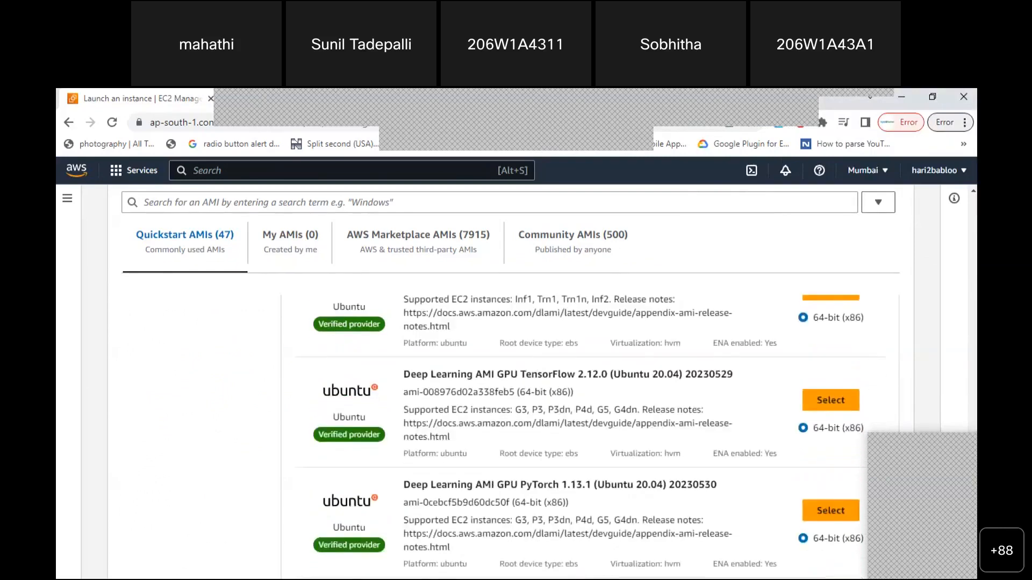
scroll(590, 430, down, 5)
drag(972, 529, 966, 218)
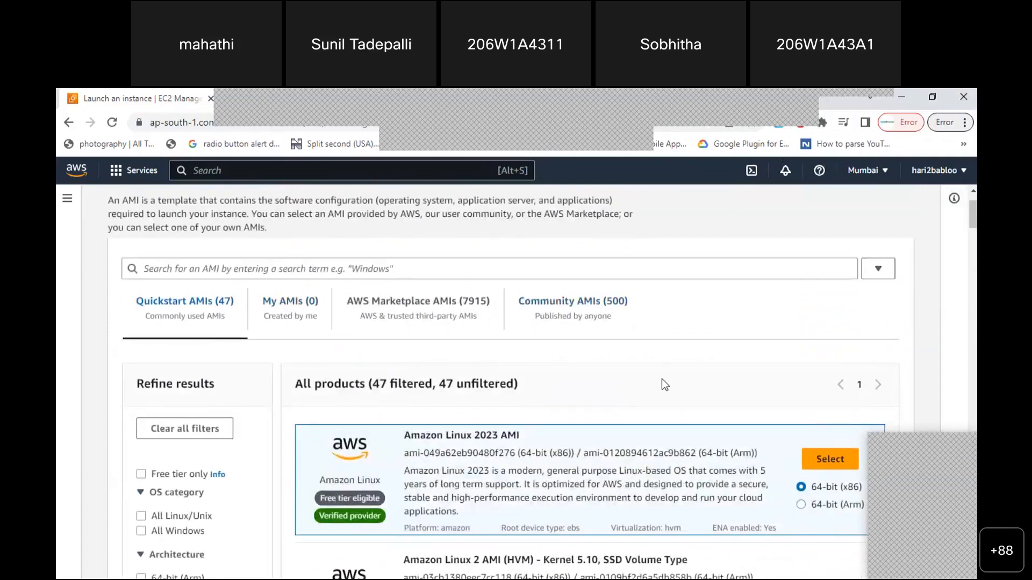
drag(970, 217, 970, 223)
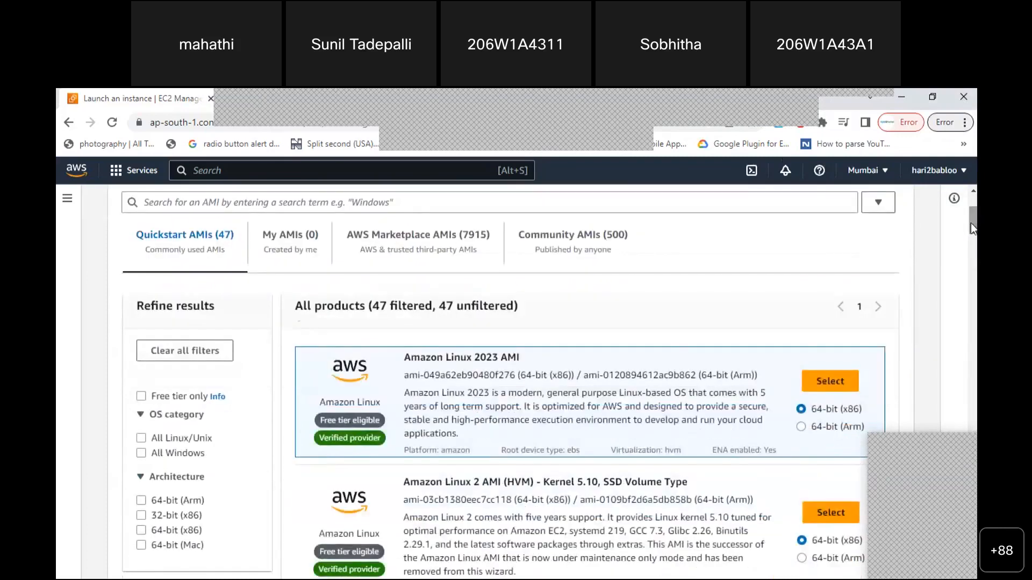
drag(404, 357, 520, 356)
click(521, 356)
drag(321, 422, 372, 425)
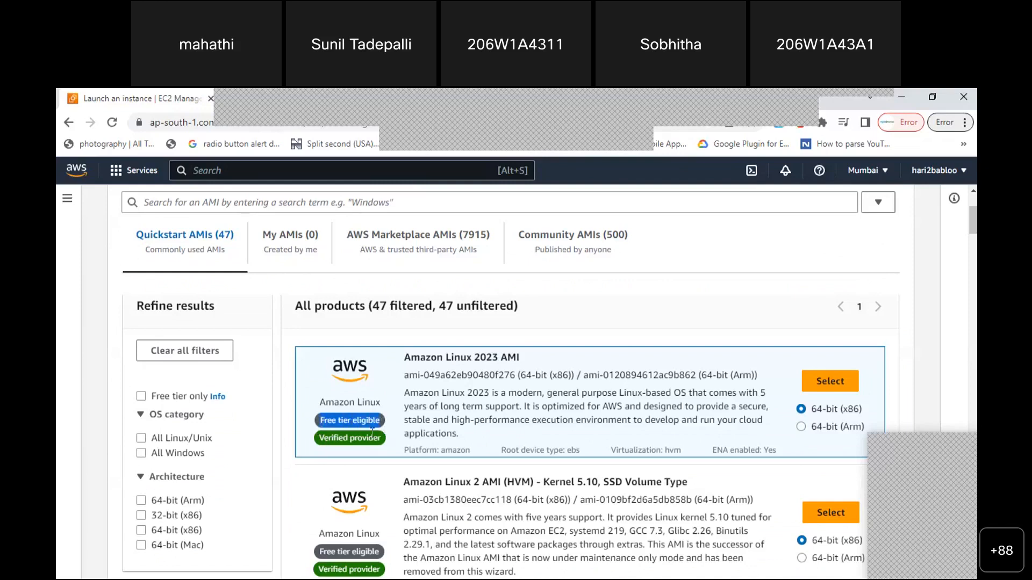
click(383, 414)
drag(315, 423, 359, 422)
mouse_move(971, 234)
mouse_down()
mouse_move(971, 278)
mouse_move(972, 252)
mouse_up()
drag(401, 329, 476, 333)
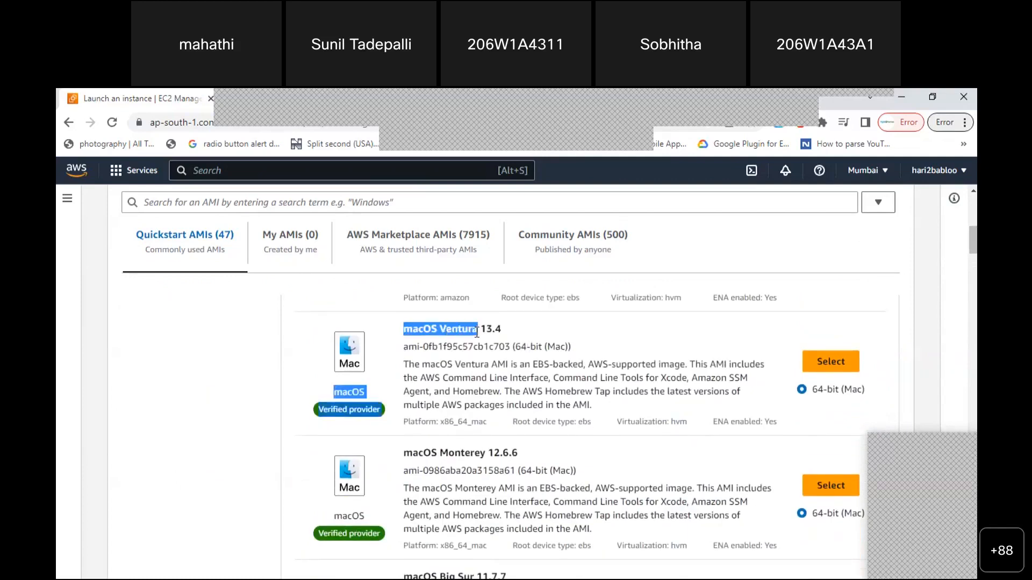
click(299, 371)
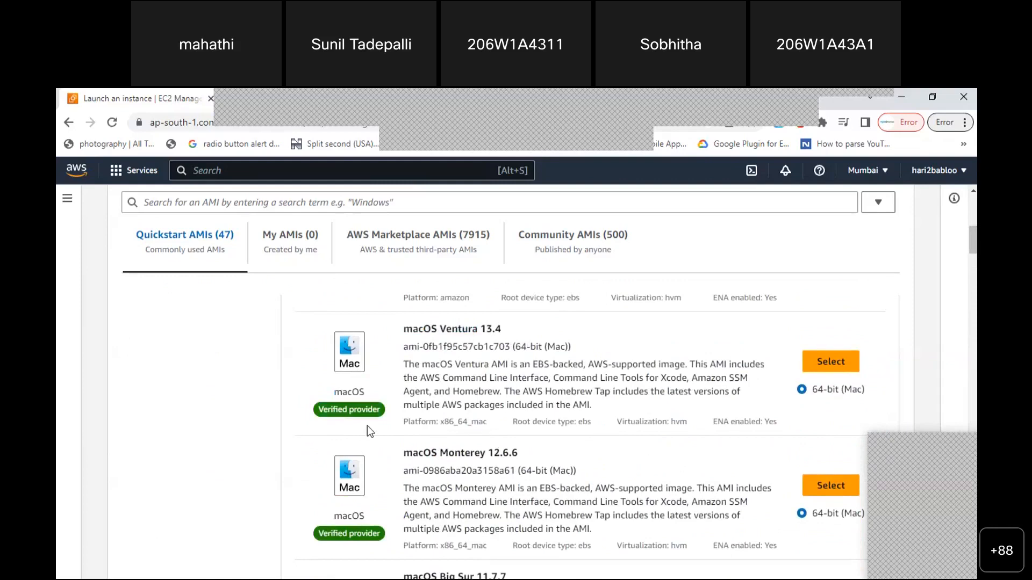
right_click(338, 428)
click(338, 432)
mouse_move(973, 248)
mouse_down()
mouse_move(973, 226)
mouse_move(973, 238)
mouse_up()
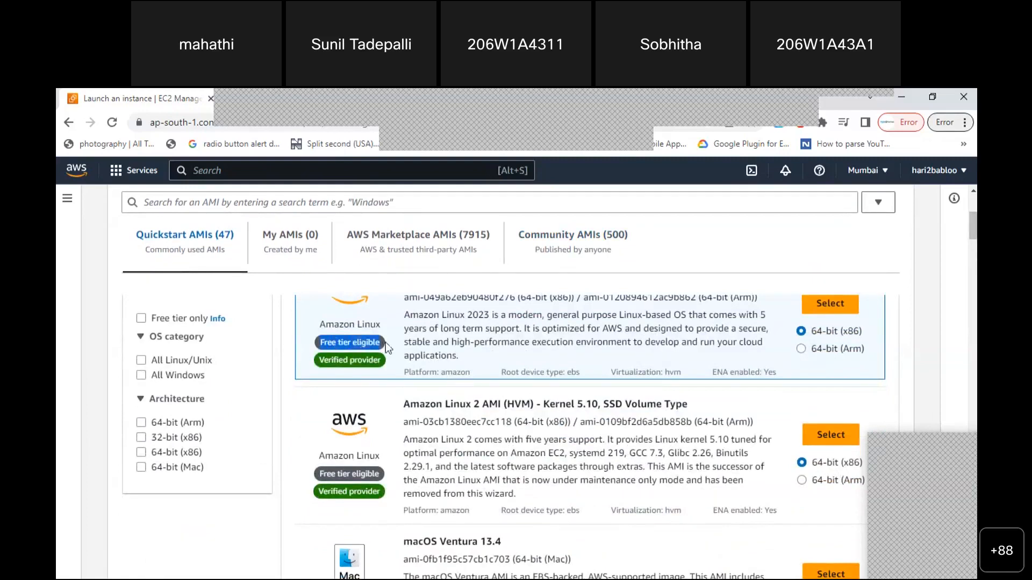
drag(973, 228, 973, 296)
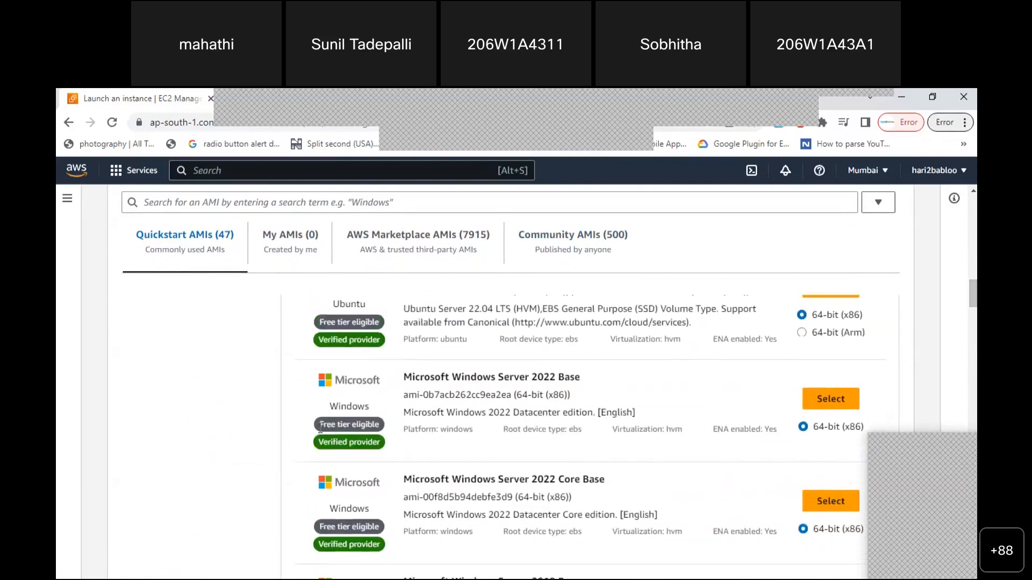
drag(371, 424, 382, 427)
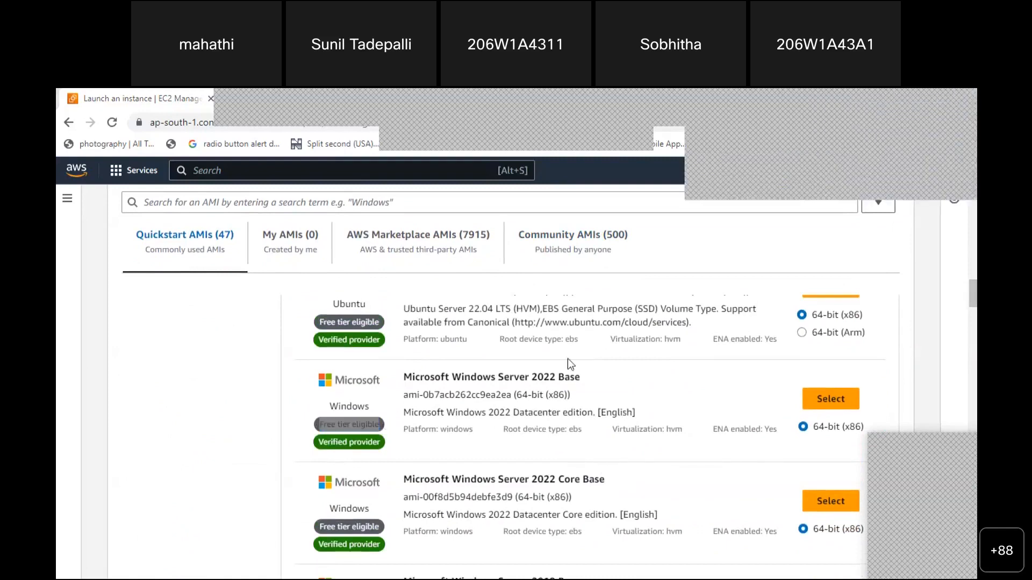
click(947, 168)
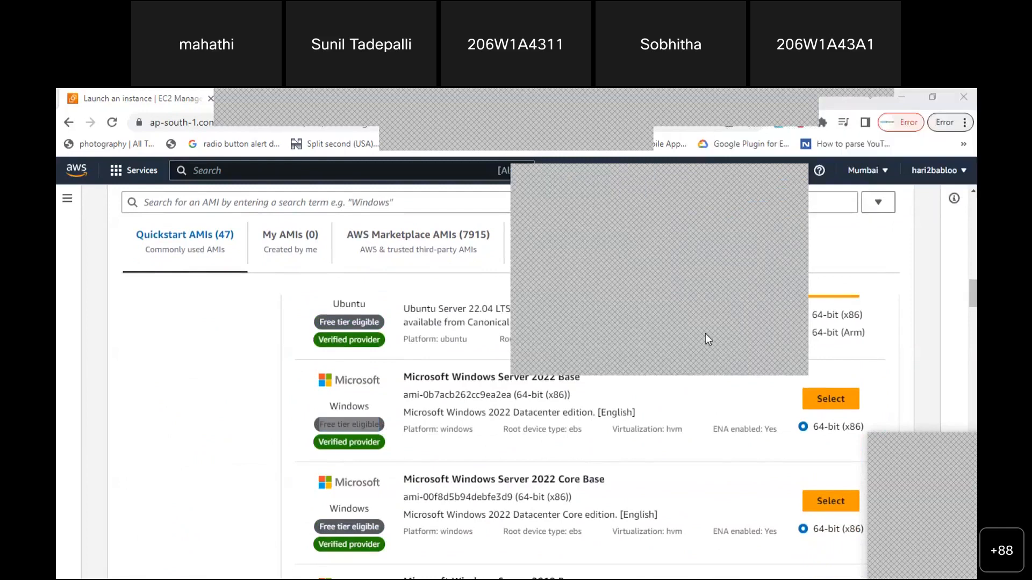
Scroll down the AMI list and highlight the Windows Server 2022 with SQL Server 2019 Standard title
scroll(705, 339, down, 8)
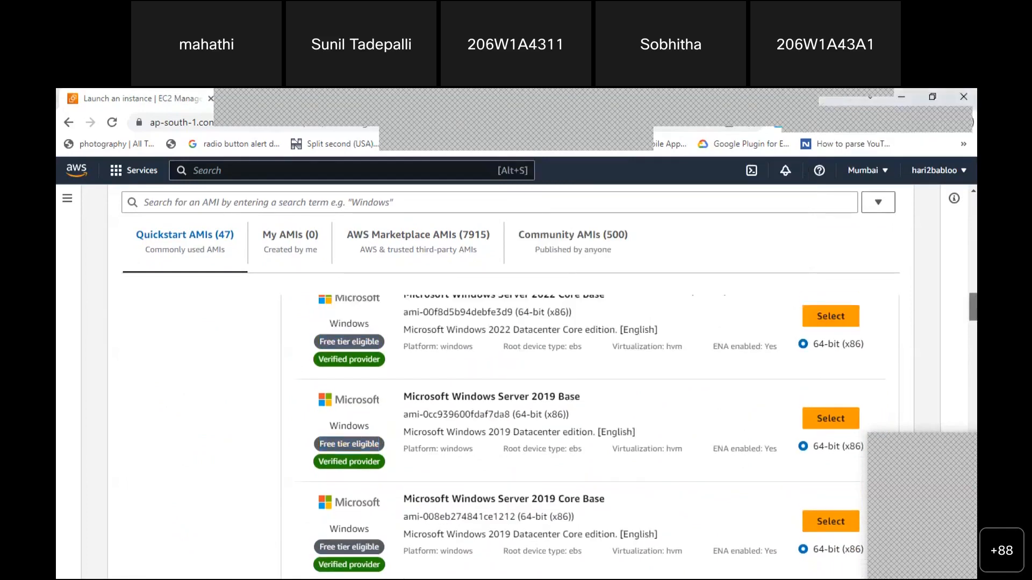
scroll(591, 430, down, 5)
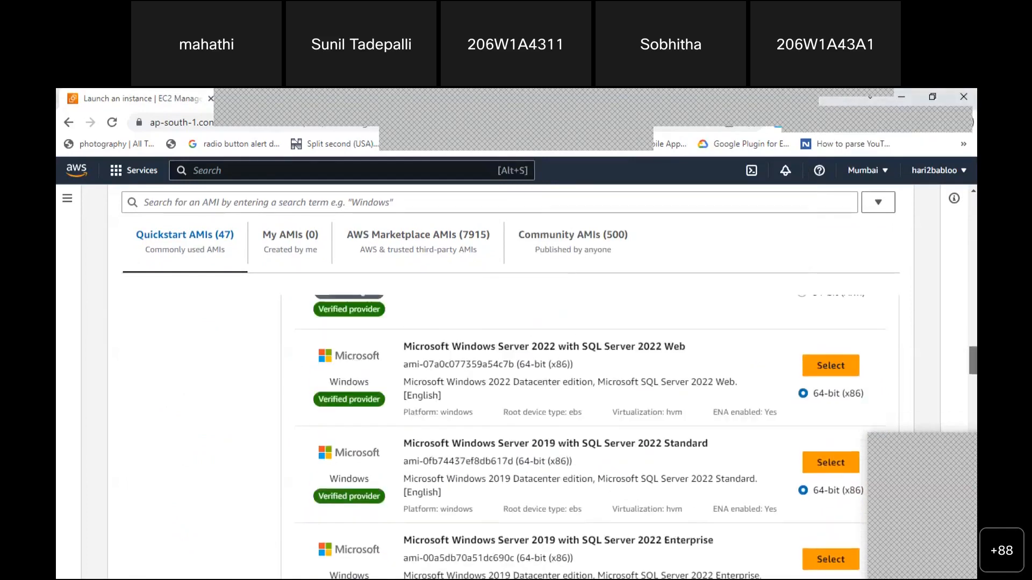
scroll(591, 435, down, 5)
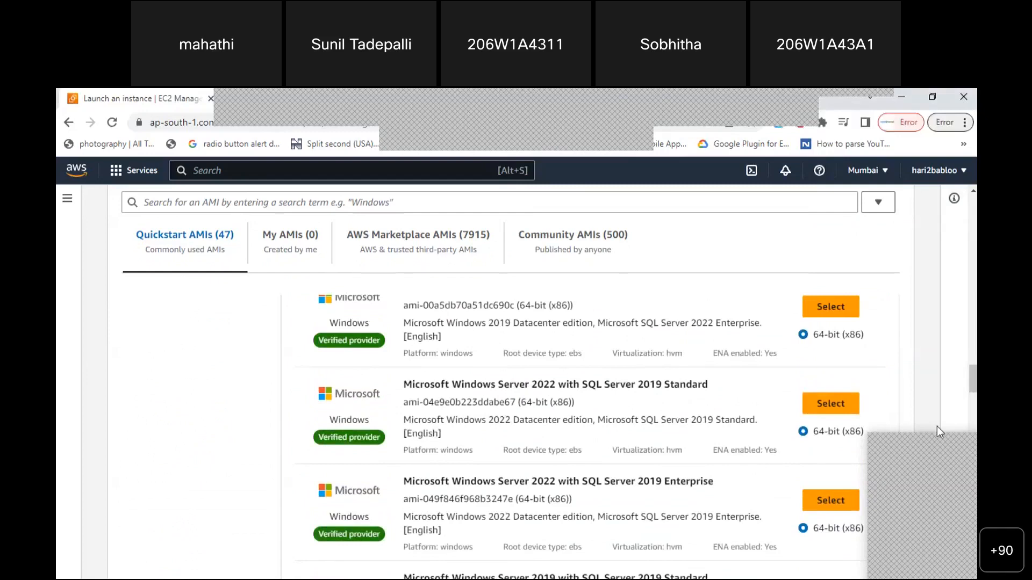
drag(403, 389, 704, 389)
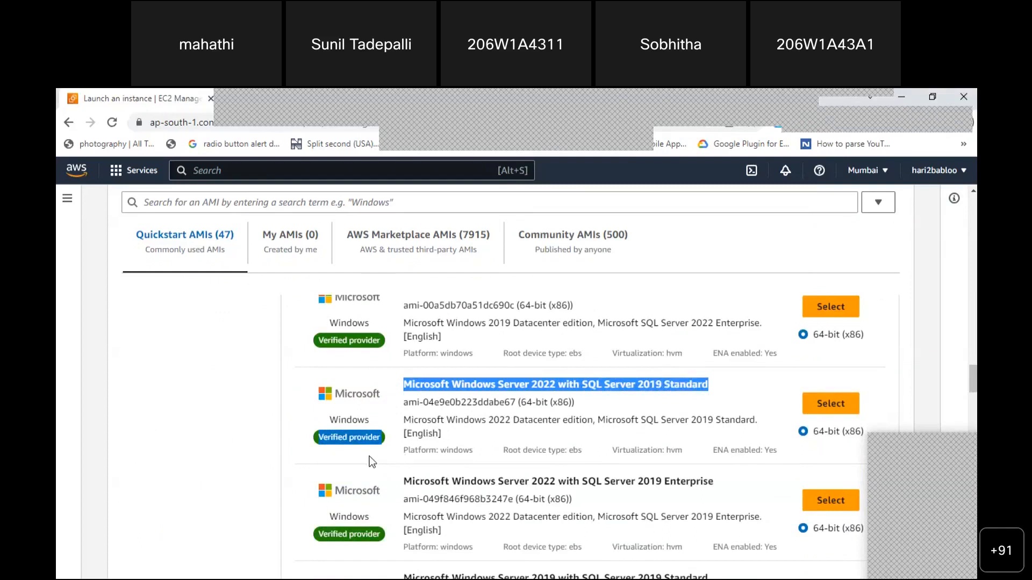
drag(369, 456, 375, 456)
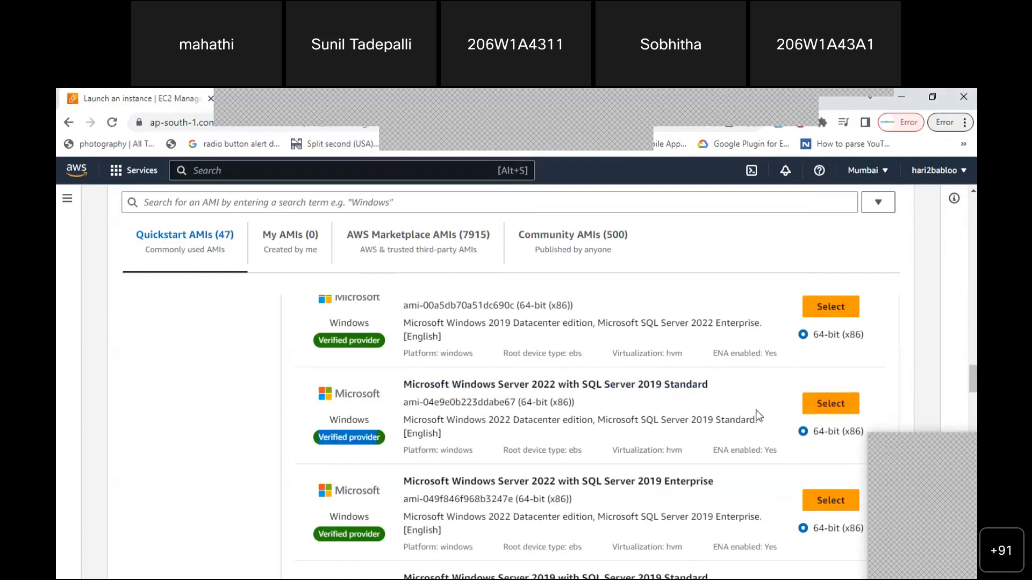
Return to the top of the list and highlight the 'Amazon Linux 2023' AMI name
drag(974, 379, 974, 321)
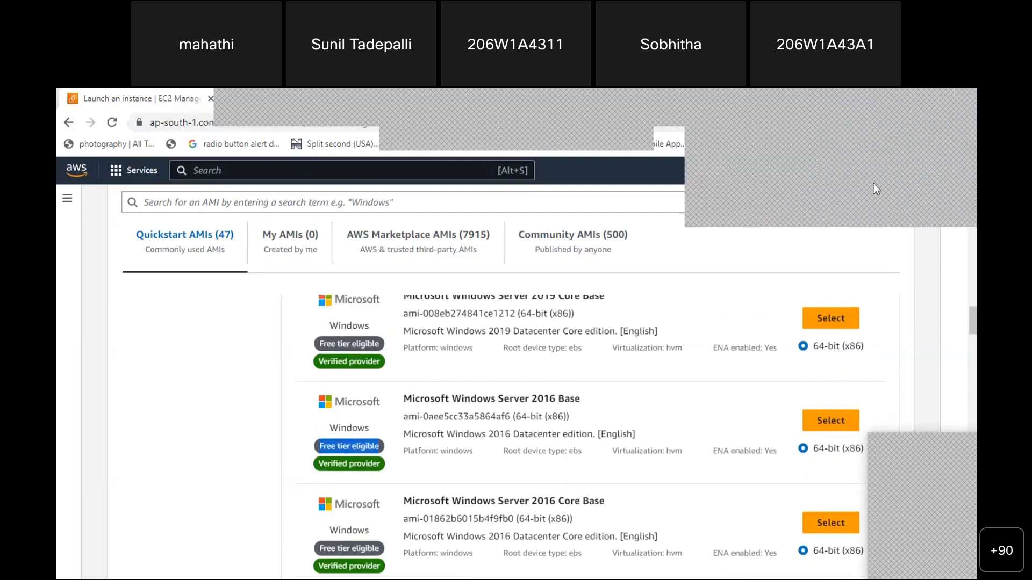
drag(973, 316, 973, 204)
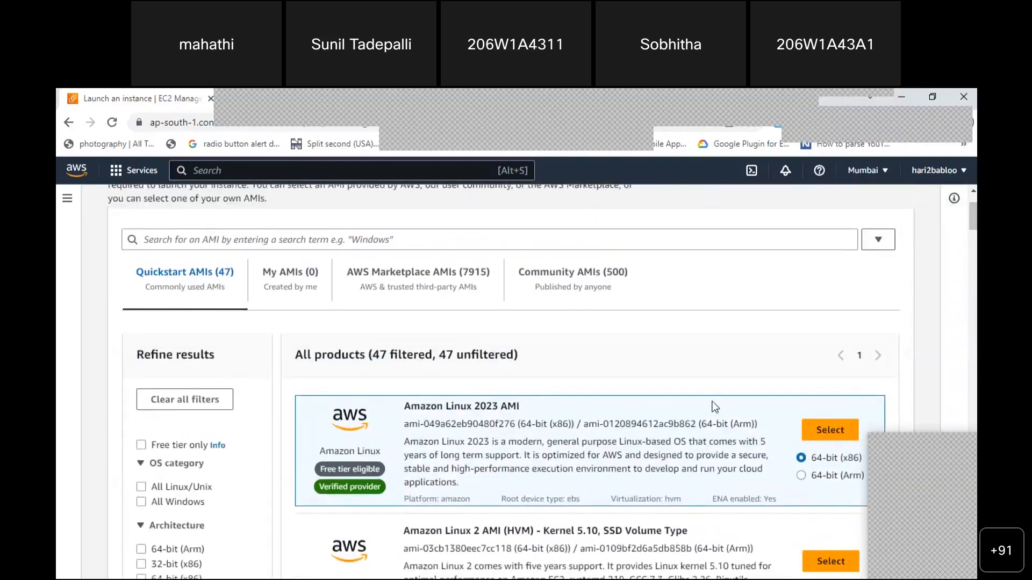
mouse_move(404, 407)
mouse_down()
mouse_move(483, 408)
mouse_move(409, 417)
mouse_up()
click(529, 409)
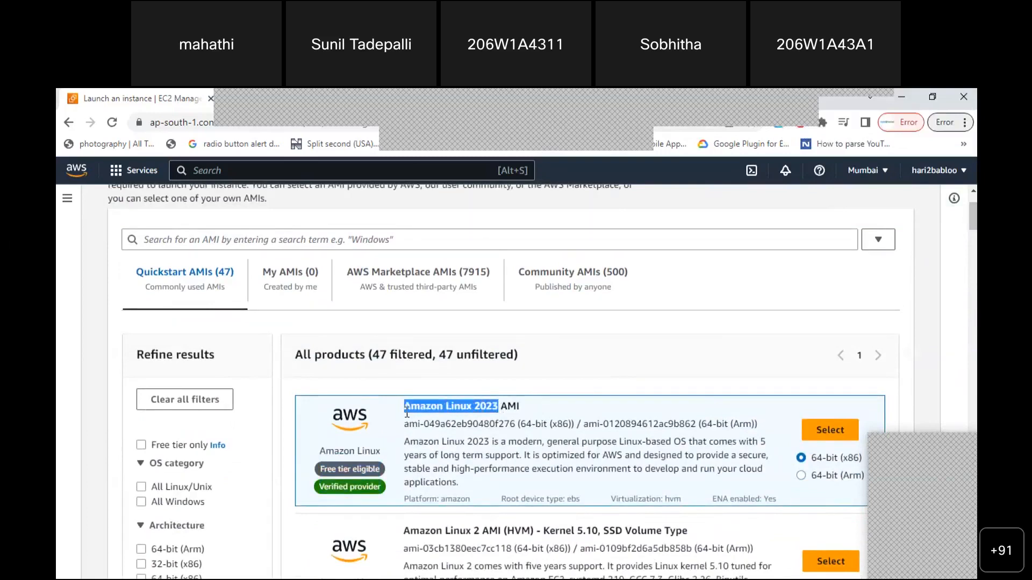
Add the line 'OS Amazon Linux 2023' to the Notepad notes, then return to the browser
key(alt+Tab)
text(OS)
text(Amazon Linux 2023)
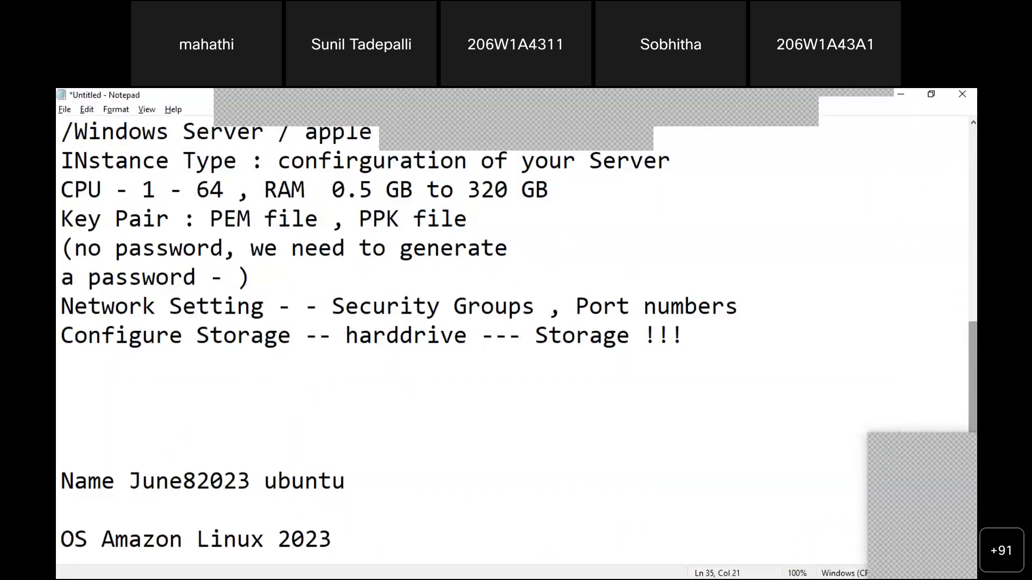
key(Return)
key(Return)
key(Return)
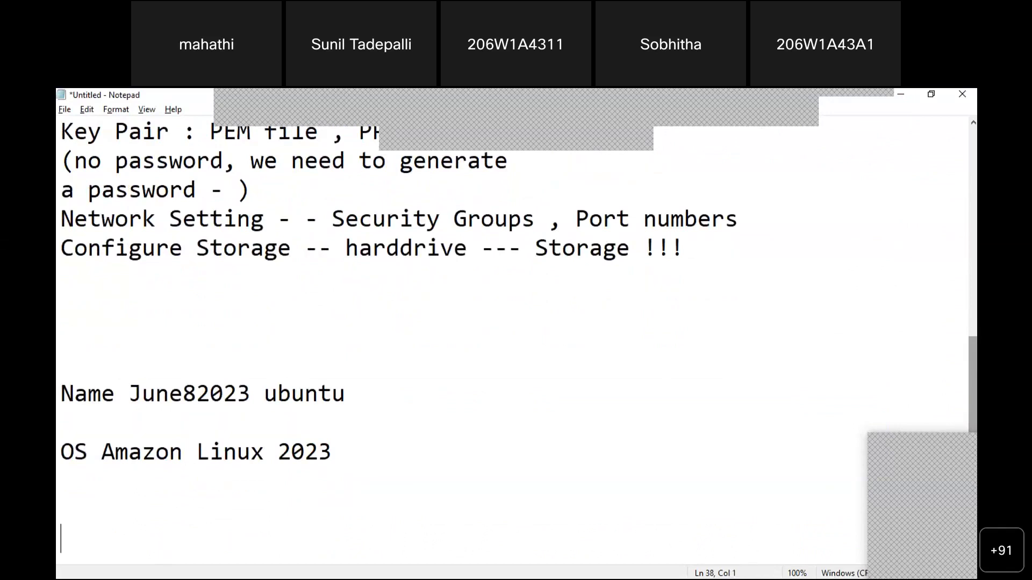
key(alt+Tab)
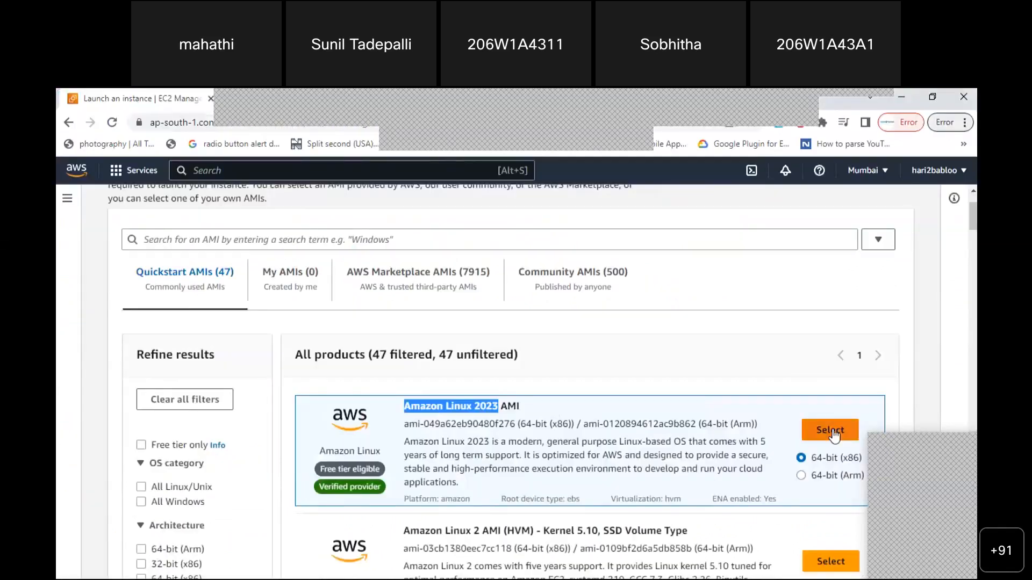
Select the Amazon Linux 2023 AMI and scroll down to the Instance type section
drag(972, 223, 973, 231)
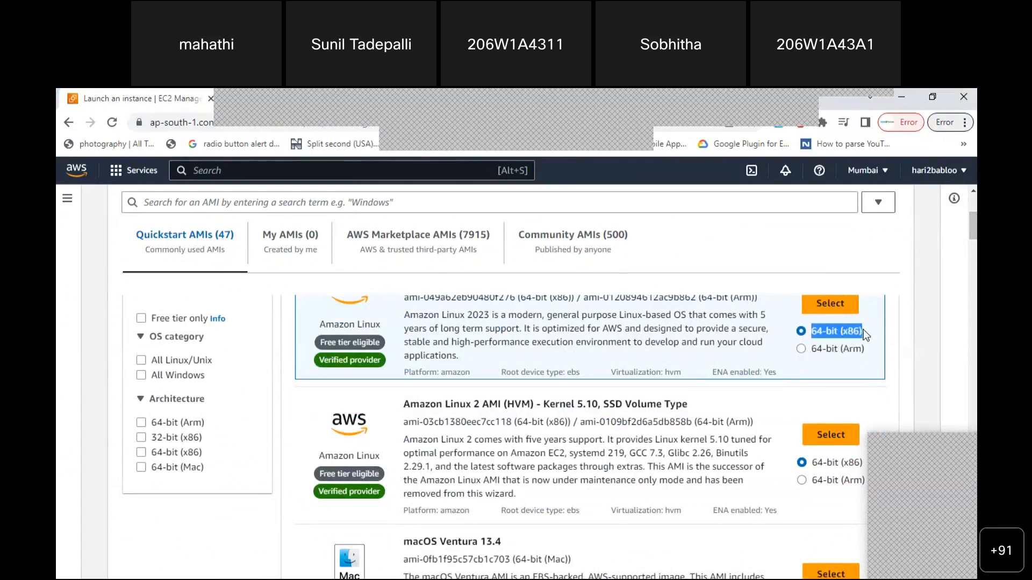
click(826, 309)
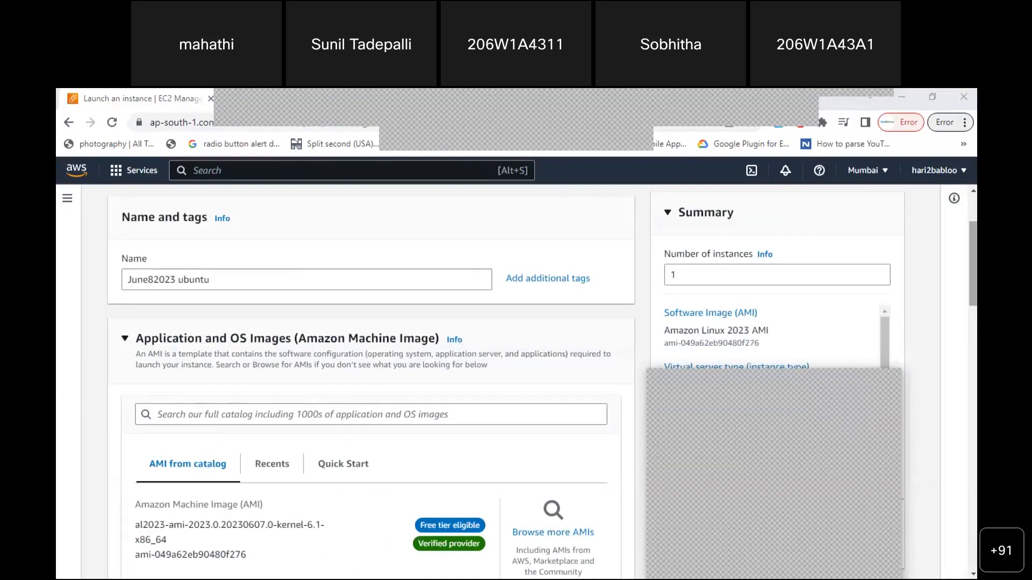
scroll(346, 391, down, 4)
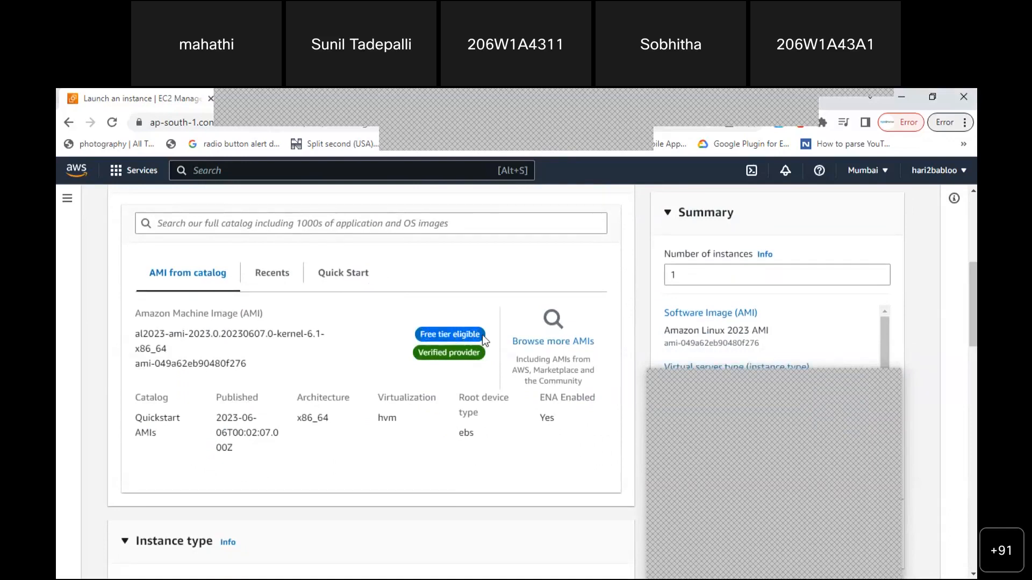
drag(973, 308, 972, 366)
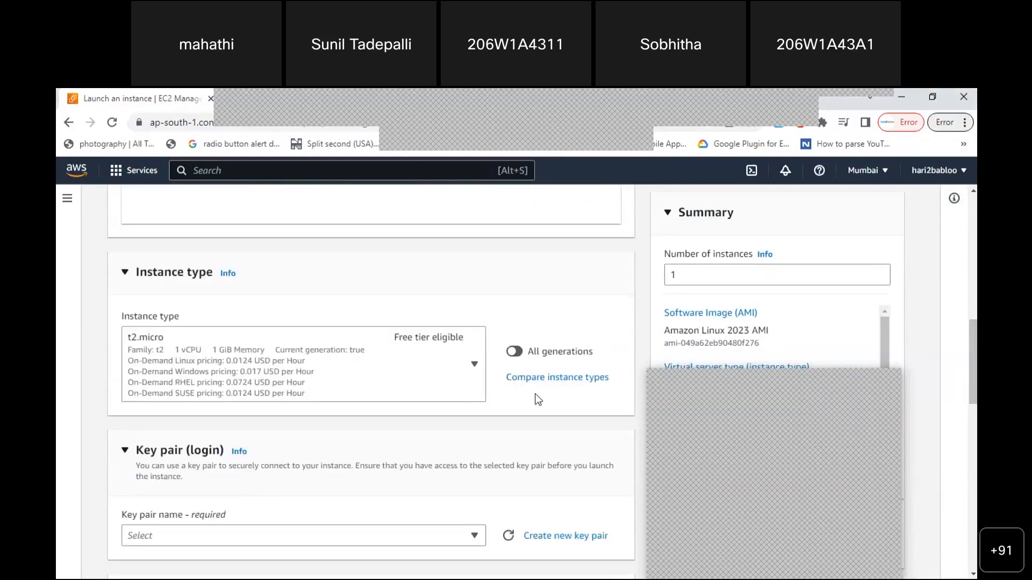
Search instance types for t2.micro, show all generations, and scroll the list to the bottom
click(475, 367)
mouse_move(481, 440)
mouse_down()
mouse_move(484, 506)
mouse_move(479, 427)
mouse_move(481, 537)
mouse_move(477, 430)
mouse_up()
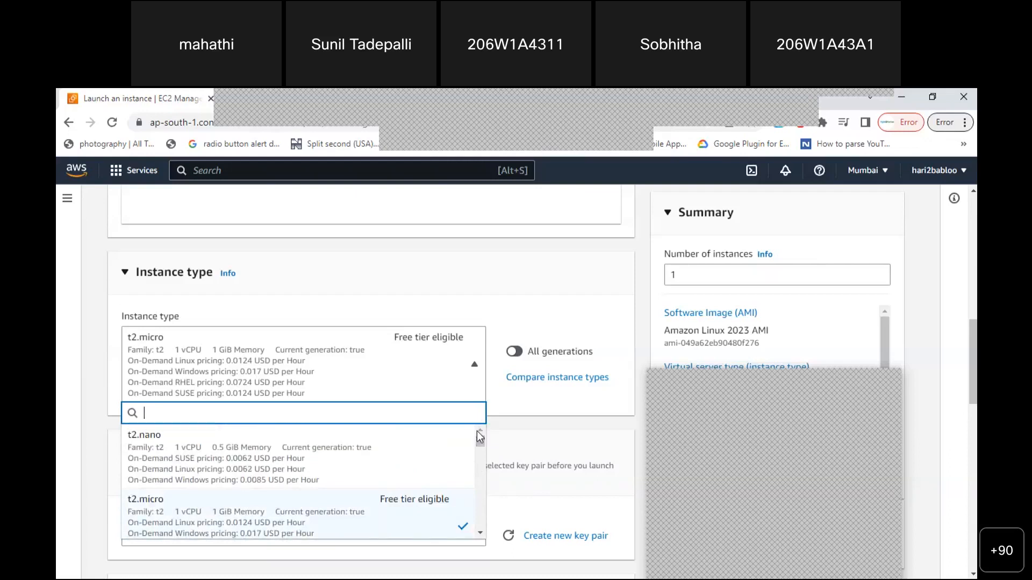
text(t2.micro)
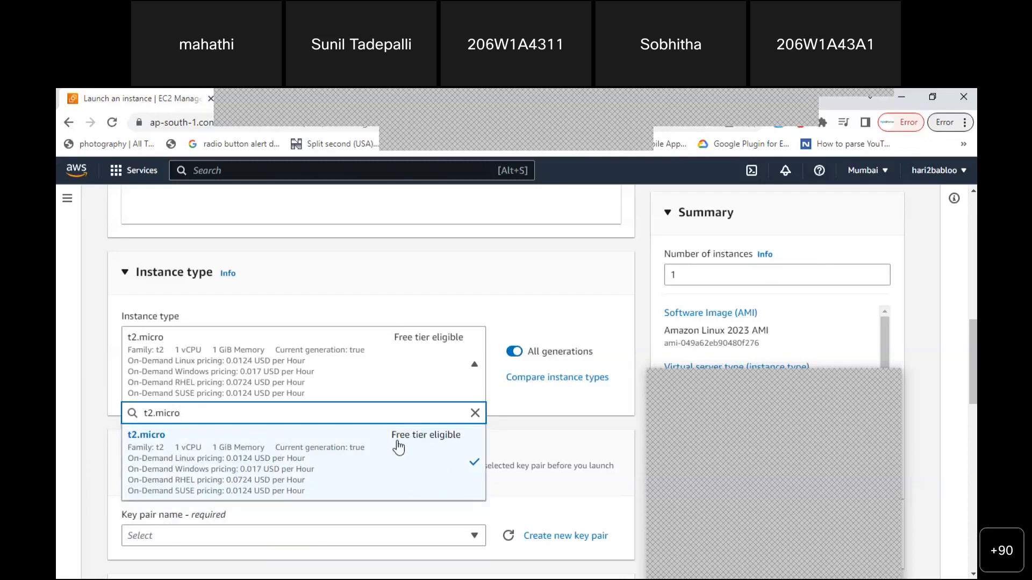
click(466, 448)
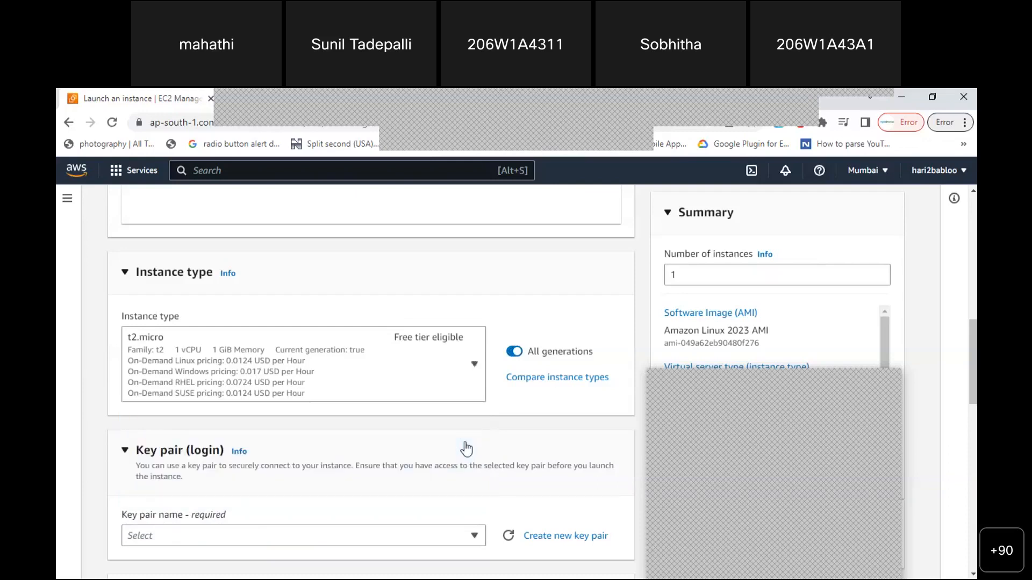
click(466, 370)
click(475, 366)
click(475, 367)
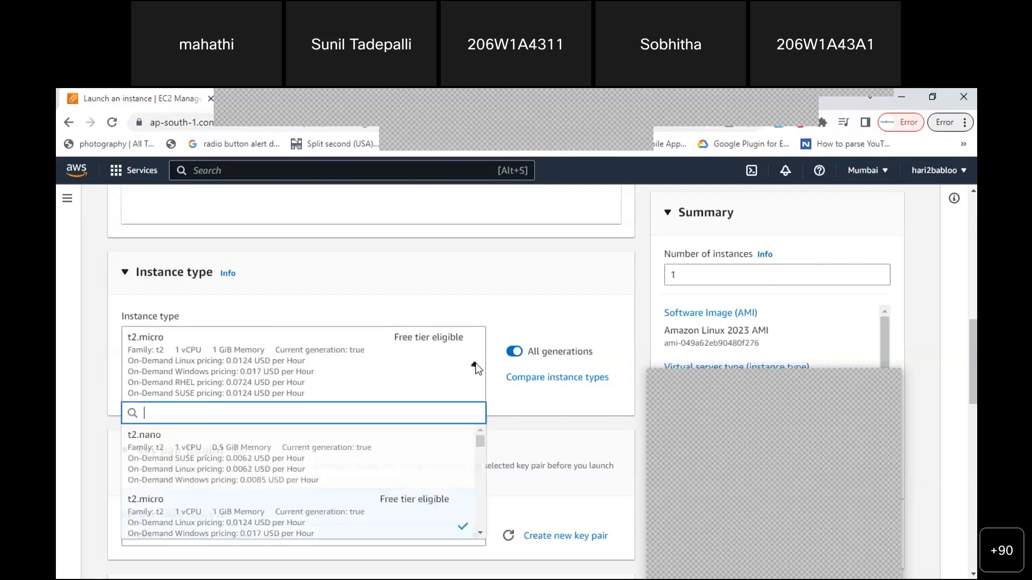
drag(482, 443, 482, 525)
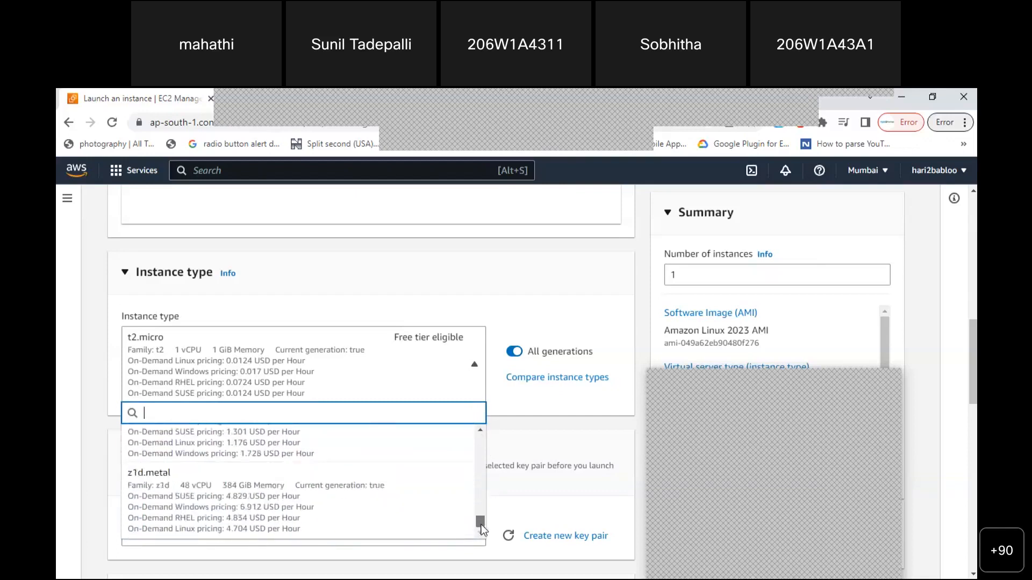
Change the instance type from t2.micro to z1d.metal (48 vCPU, 384 GiB memory)
click(348, 507)
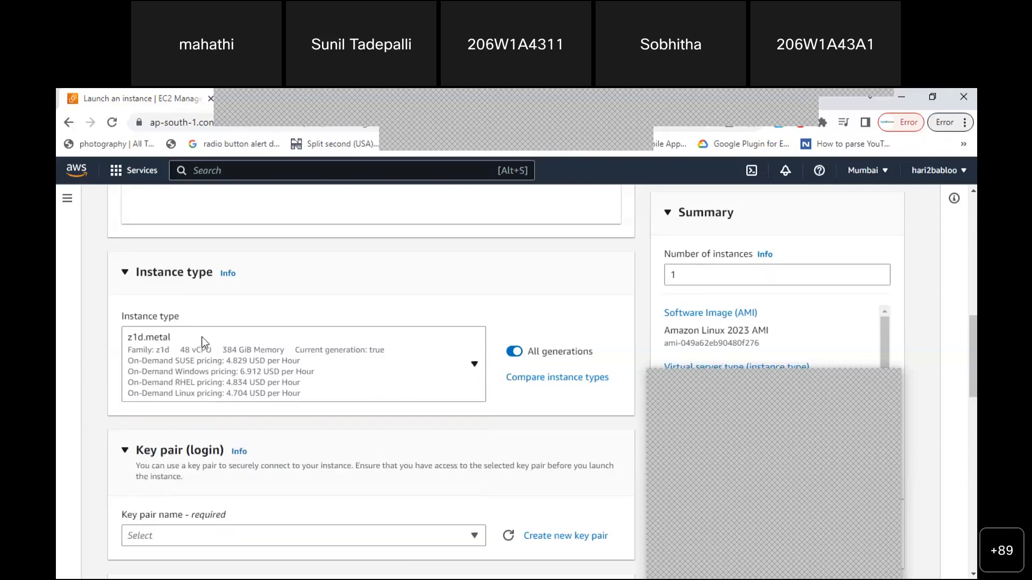
click(180, 379)
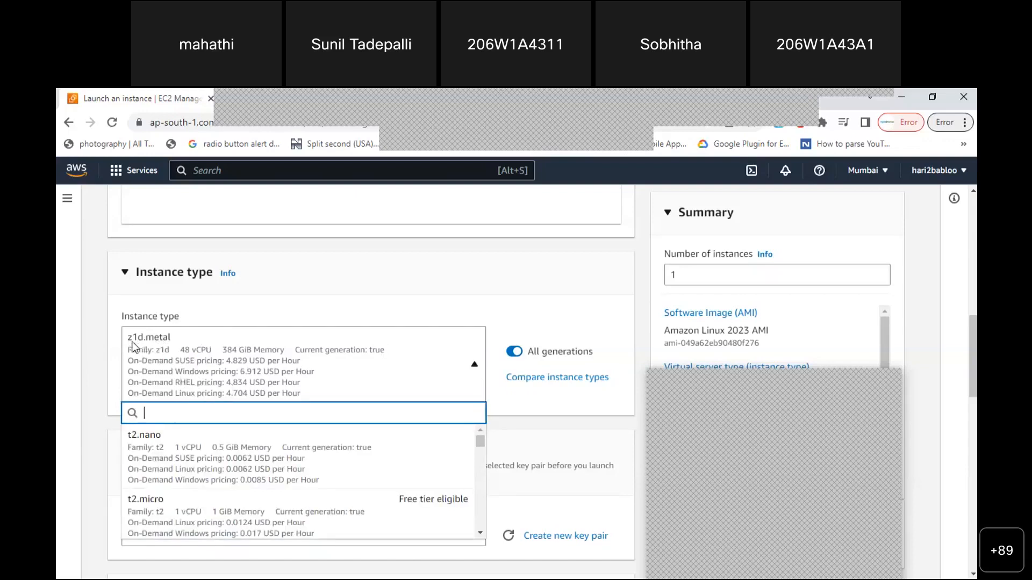
click(180, 350)
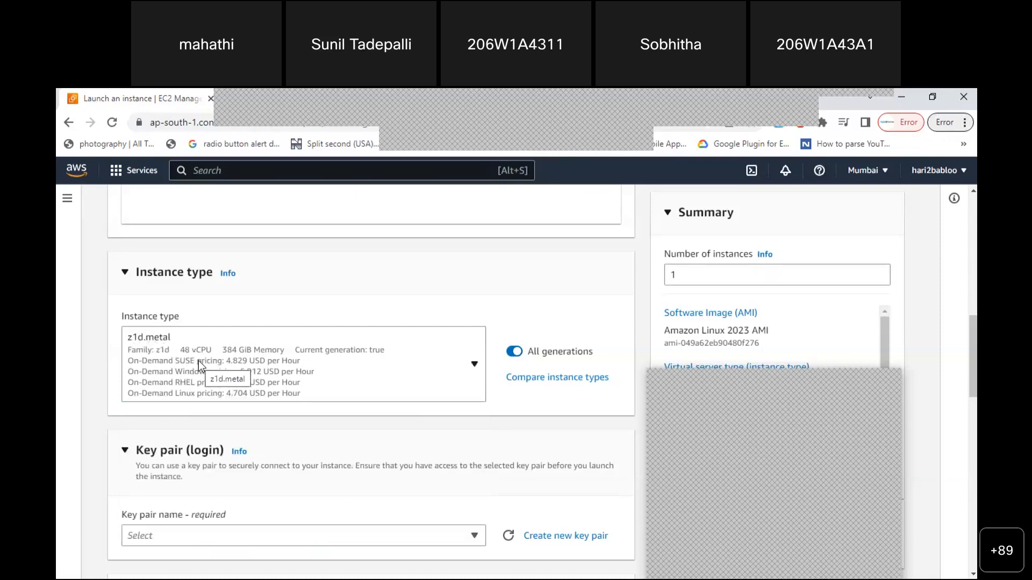
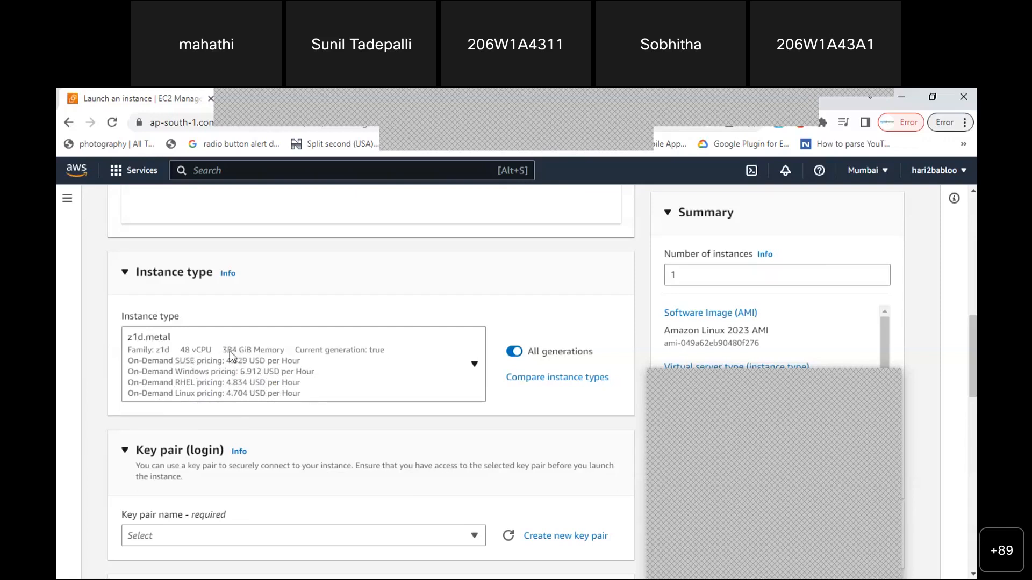
Replace z1d.metal with t2.micro (free tier, 1 vCPU, 1 GiB memory) and mark its name in red
click(474, 365)
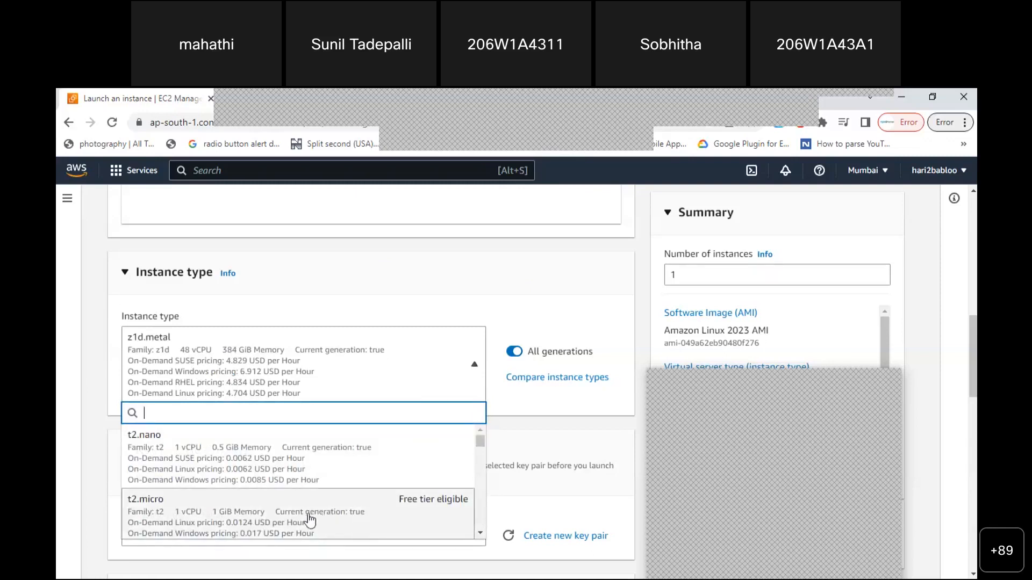
click(209, 516)
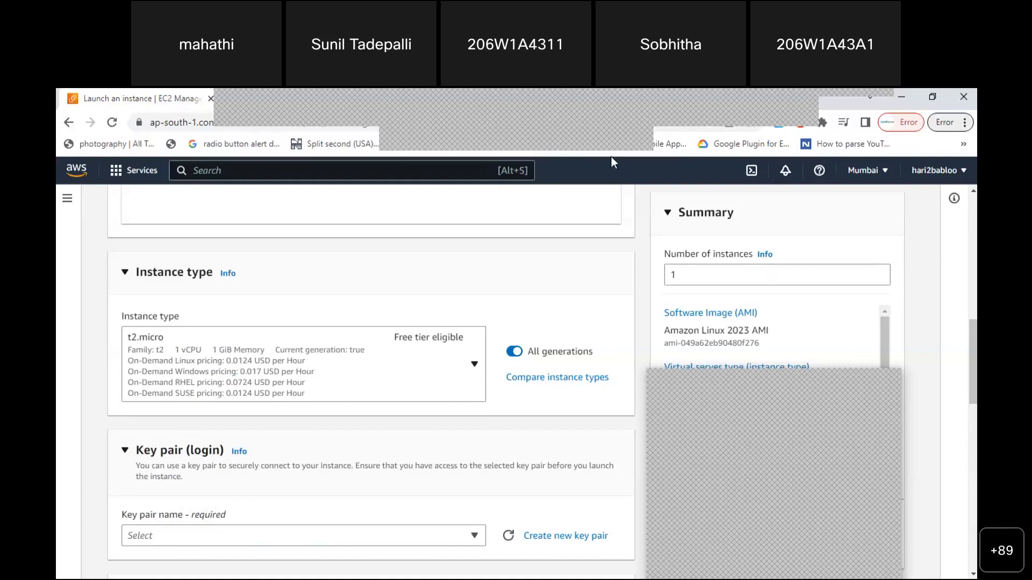
drag(170, 339, 221, 302)
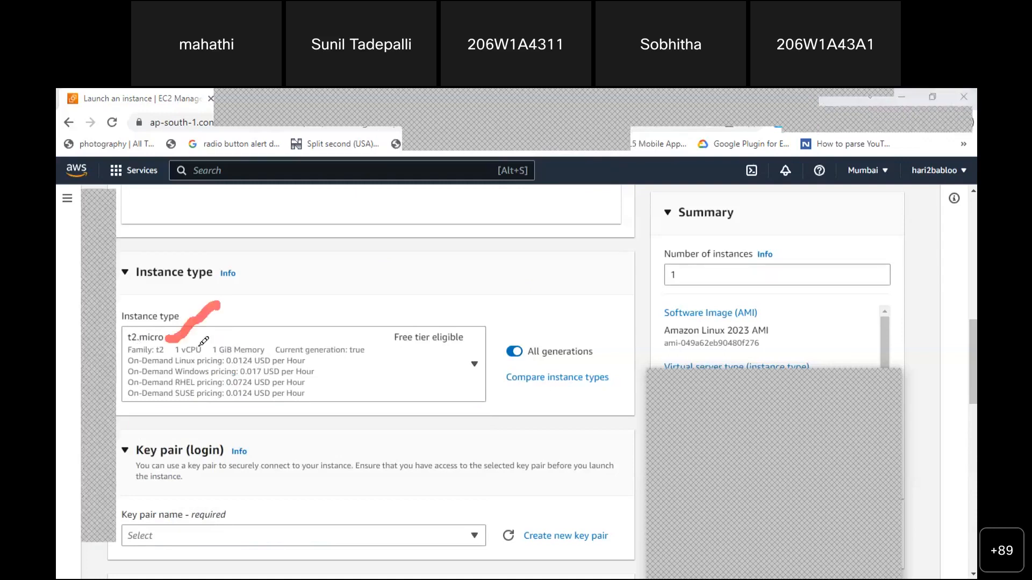
mouse_move(191, 339)
mouse_down()
mouse_move(224, 325)
mouse_move(247, 344)
mouse_move(275, 322)
mouse_up()
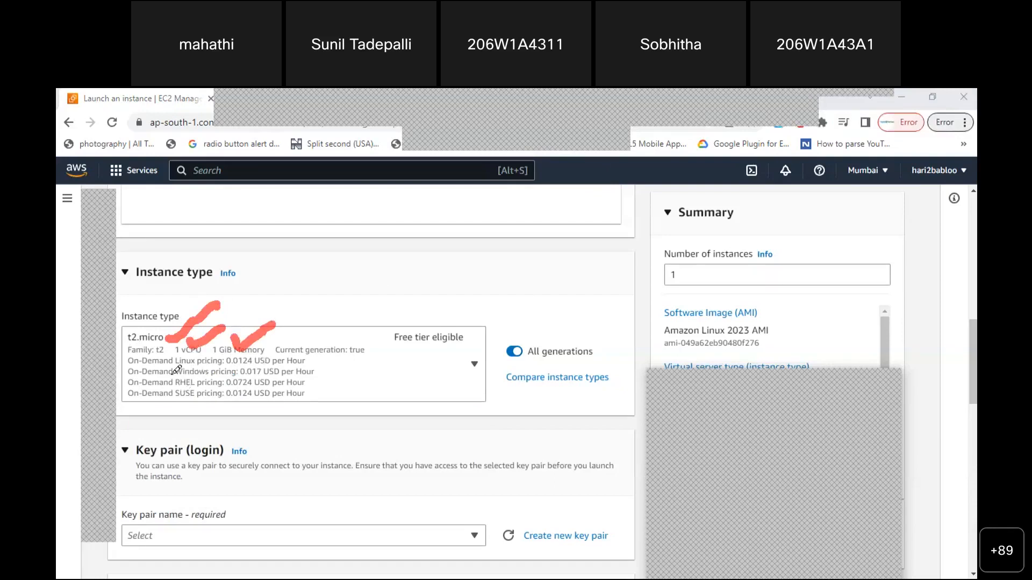
drag(129, 361, 306, 360)
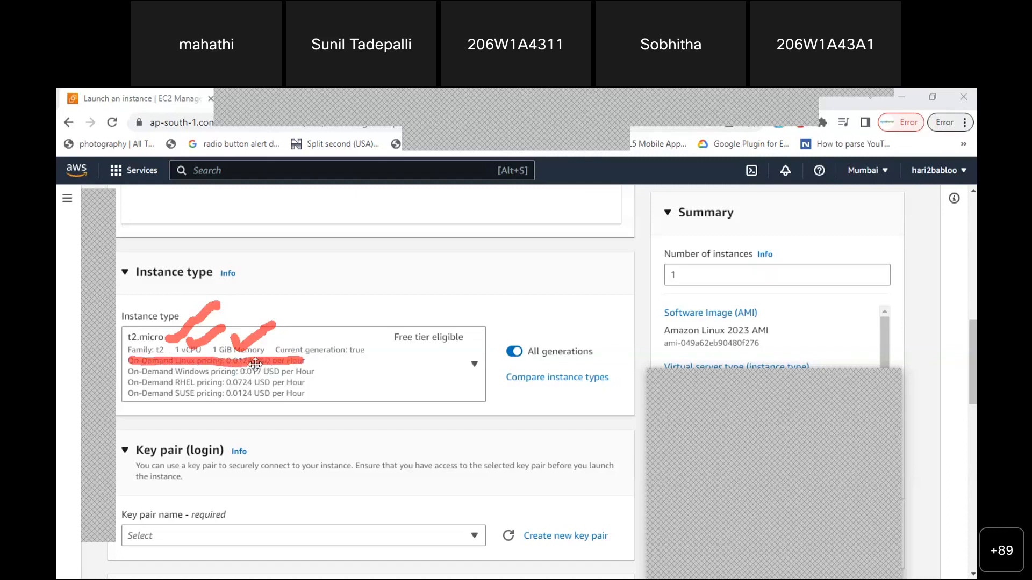
drag(132, 371, 186, 374)
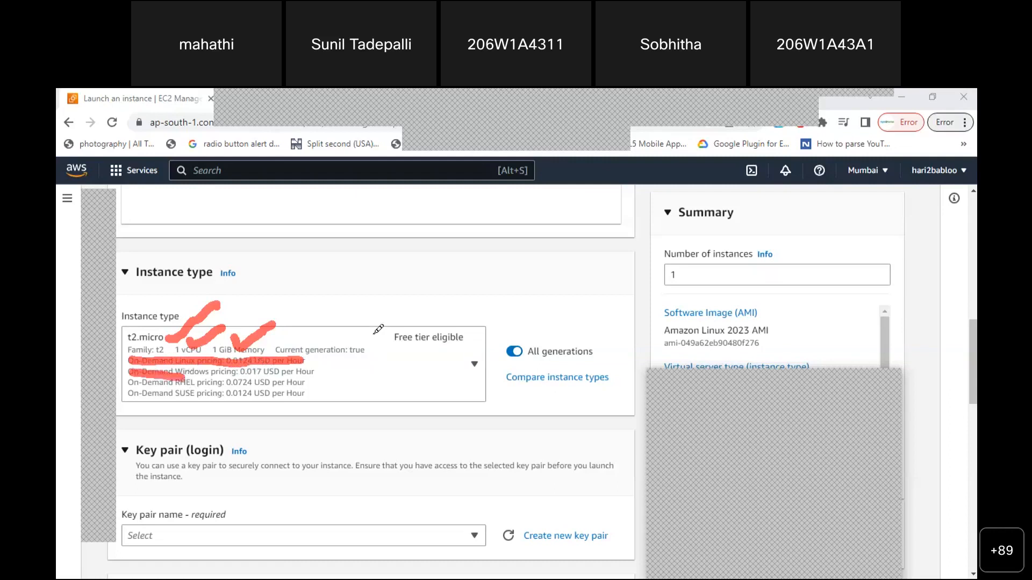
click(474, 368)
click(105, 195)
click(475, 366)
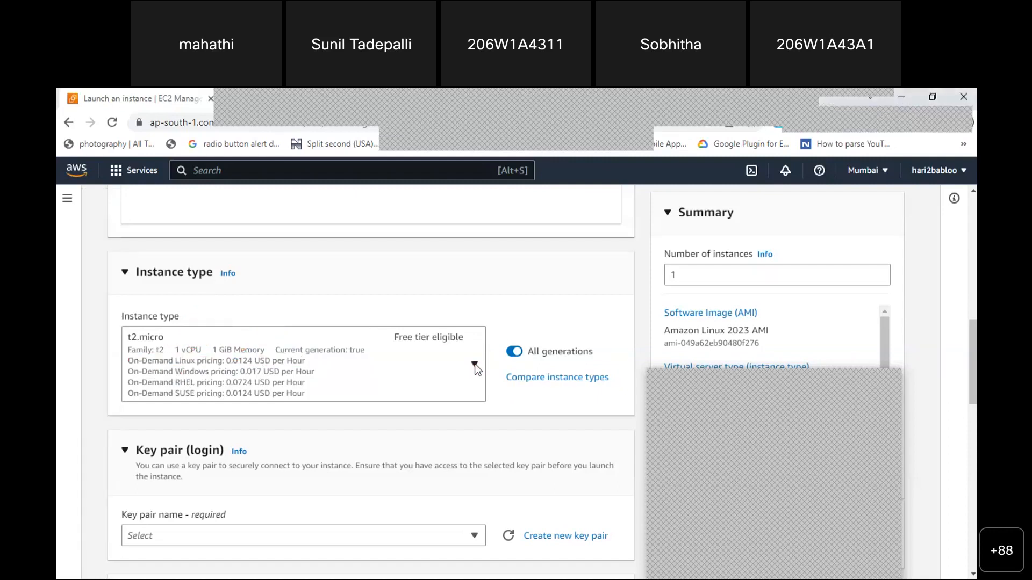
click(475, 367)
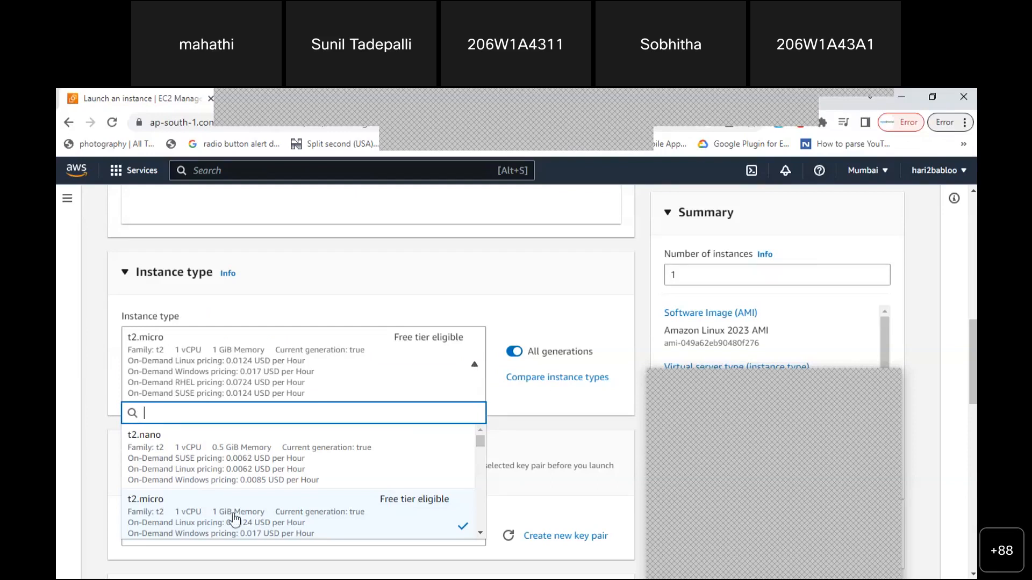
click(202, 517)
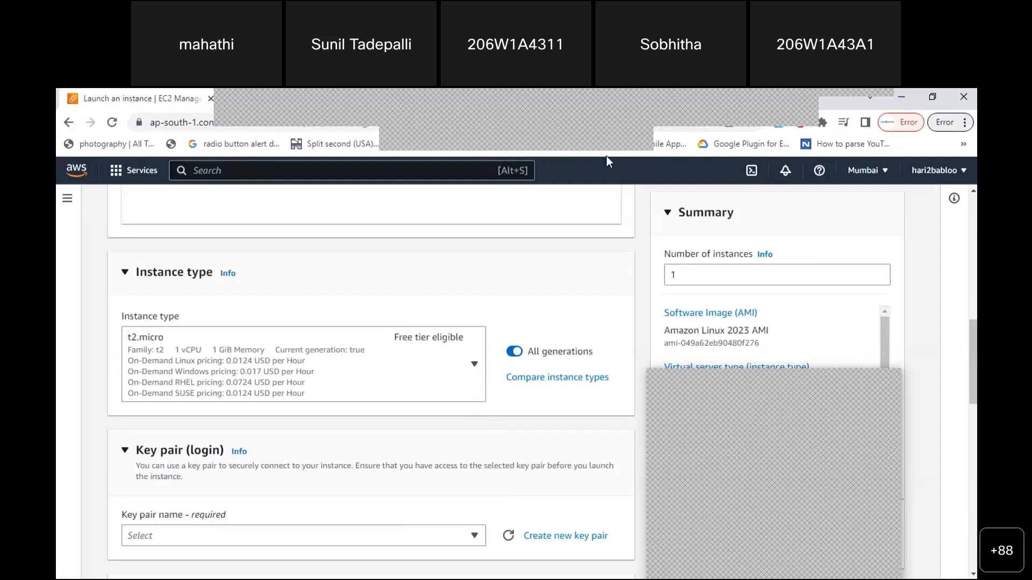
mouse_move(178, 307)
mouse_down()
mouse_move(186, 322)
mouse_move(126, 314)
mouse_up()
Add the note 'Instance type t2.micro' in Notepad and return to the EC2 launch page
key(alt+Tab)
text(Instance type t)
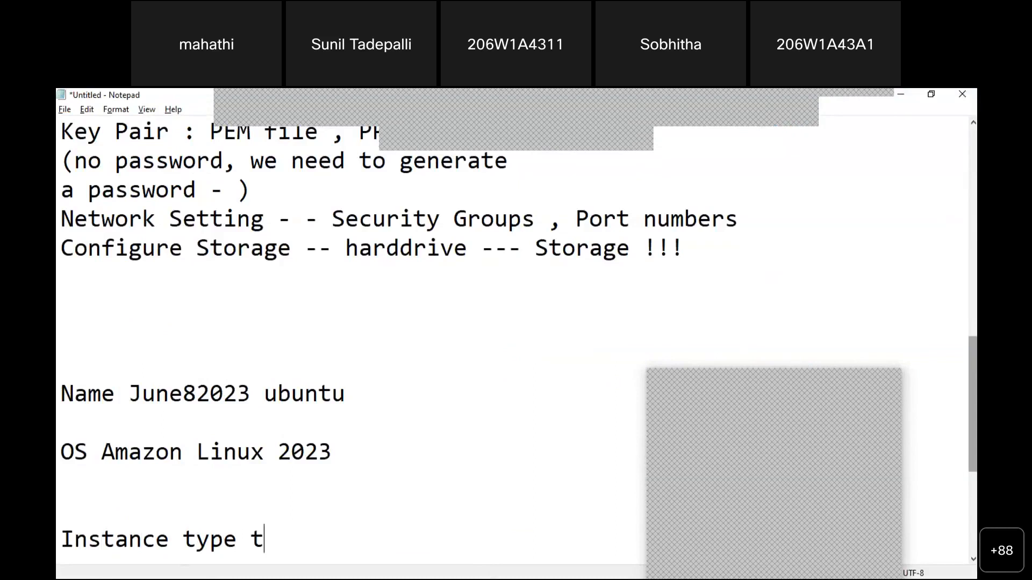
text(2.micro)
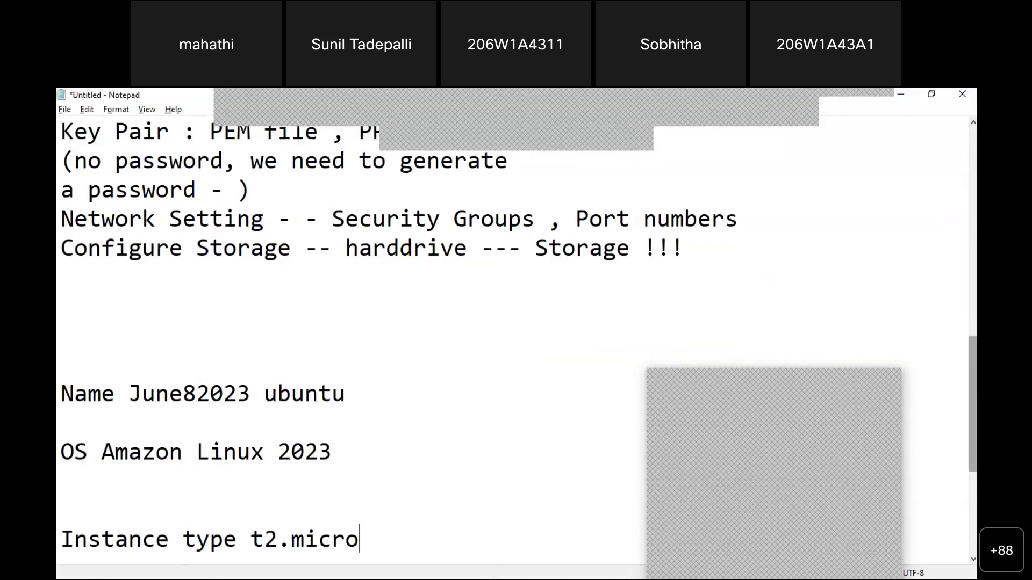
key(alt+Tab)
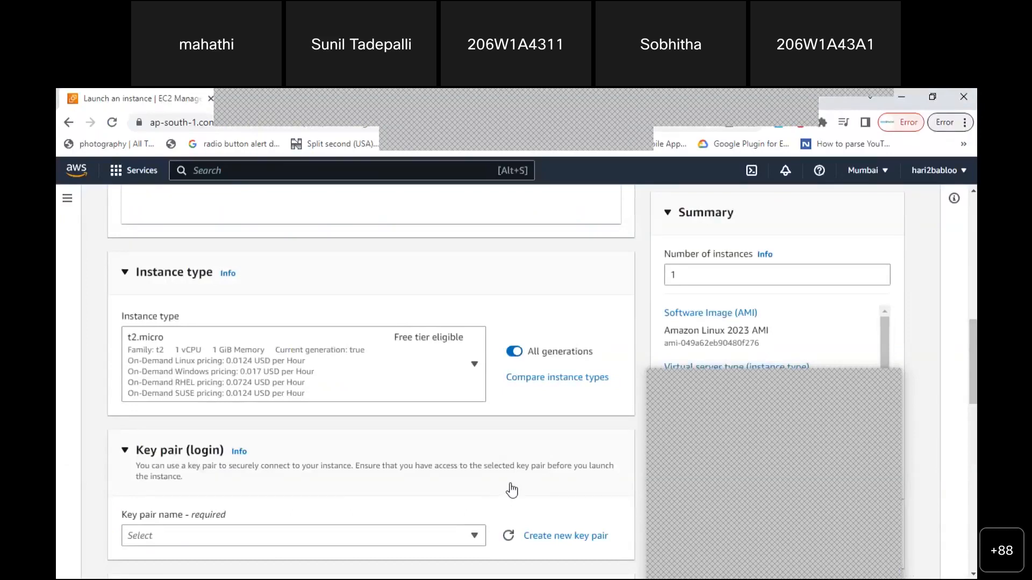
scroll(862, 359, down, 2)
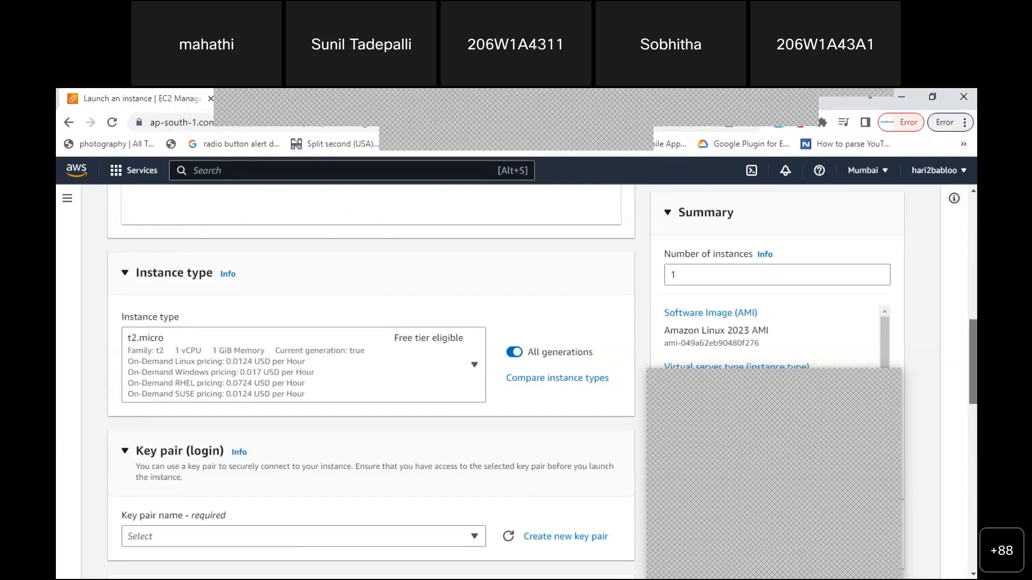
drag(973, 386, 974, 392)
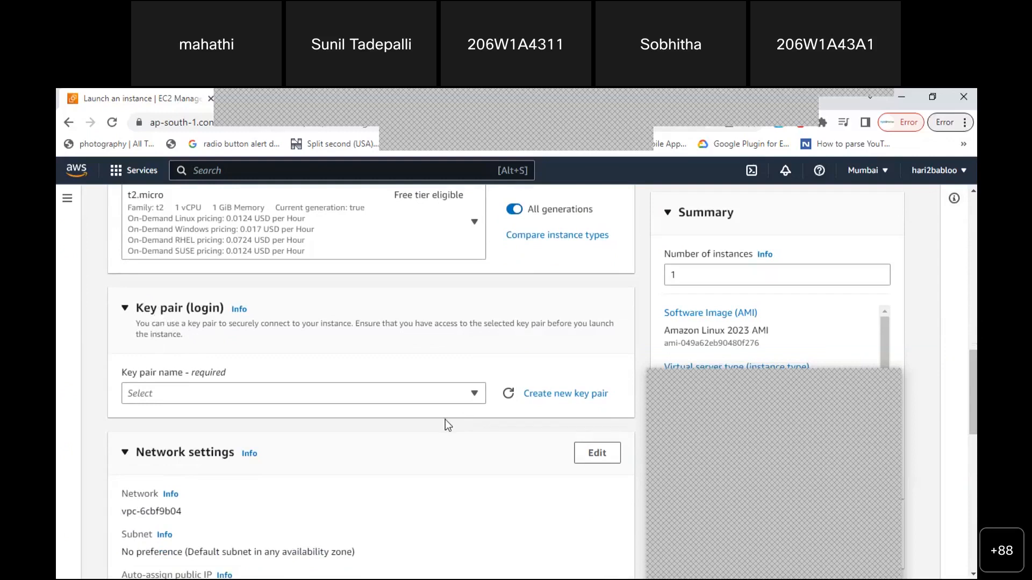
click(476, 397)
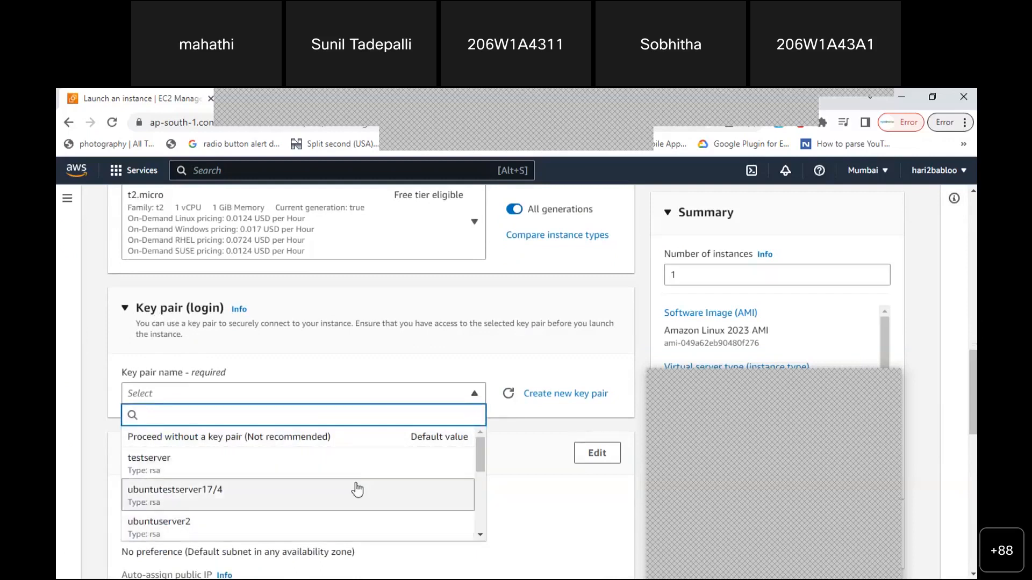
click(338, 372)
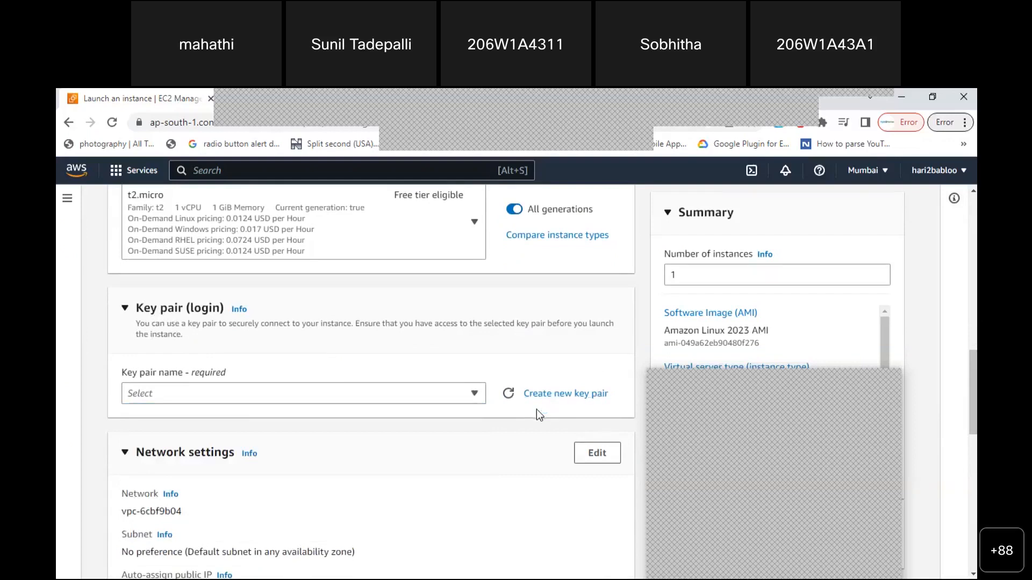
Start a new key pair and name it june8ubuntukey
click(563, 396)
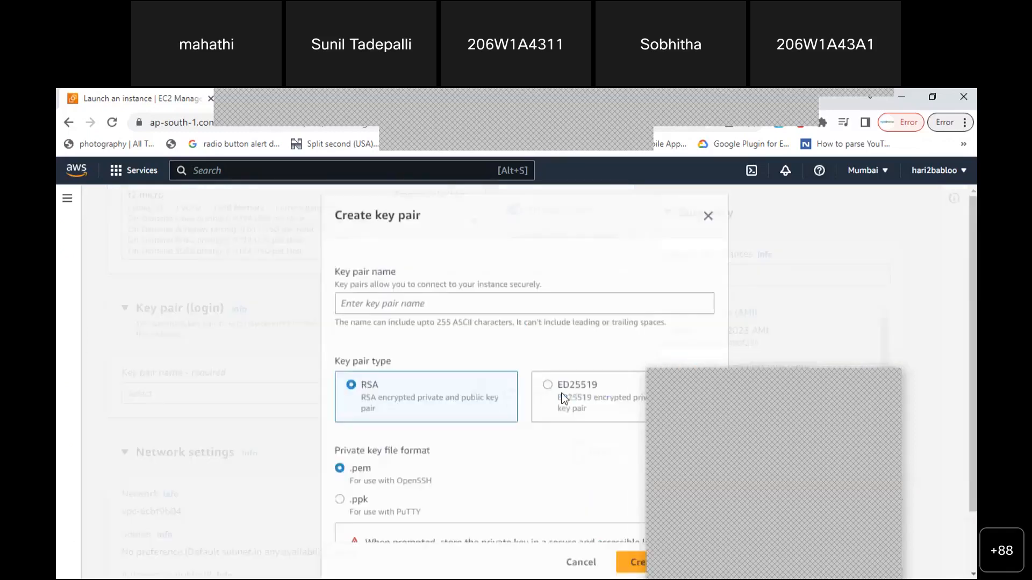
click(906, 375)
scroll(906, 375, down, 1)
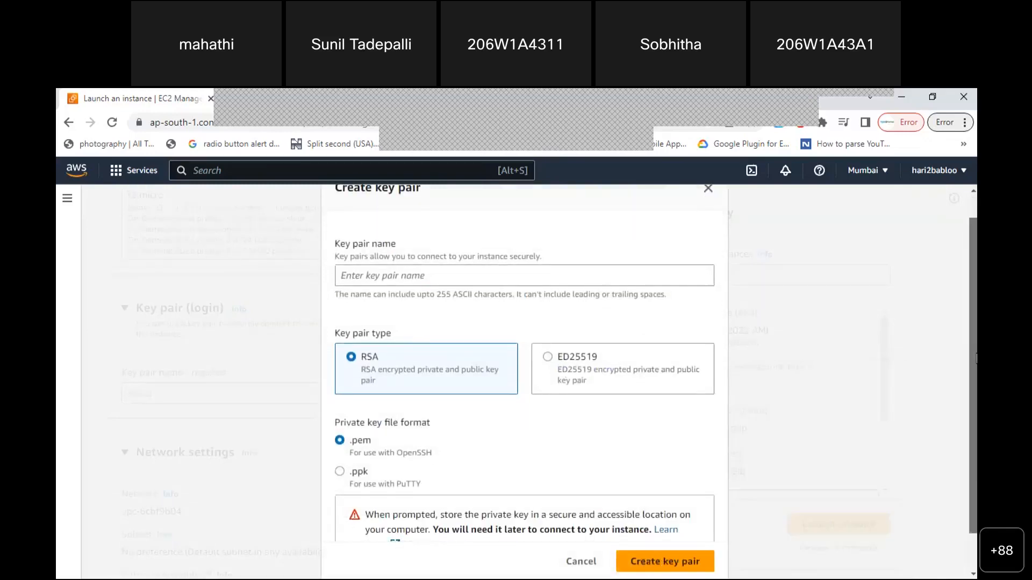
click(426, 279)
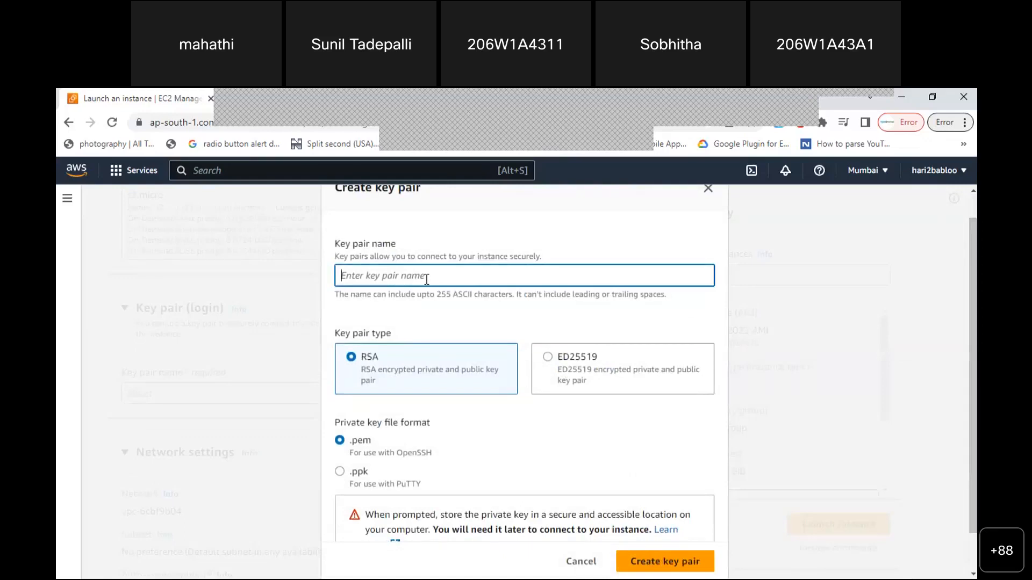
text(june8ubuntukey)
Compare the .pem (OpenSSH) and .ppk (PuTTY) key file format descriptions
scroll(976, 336, down, 1)
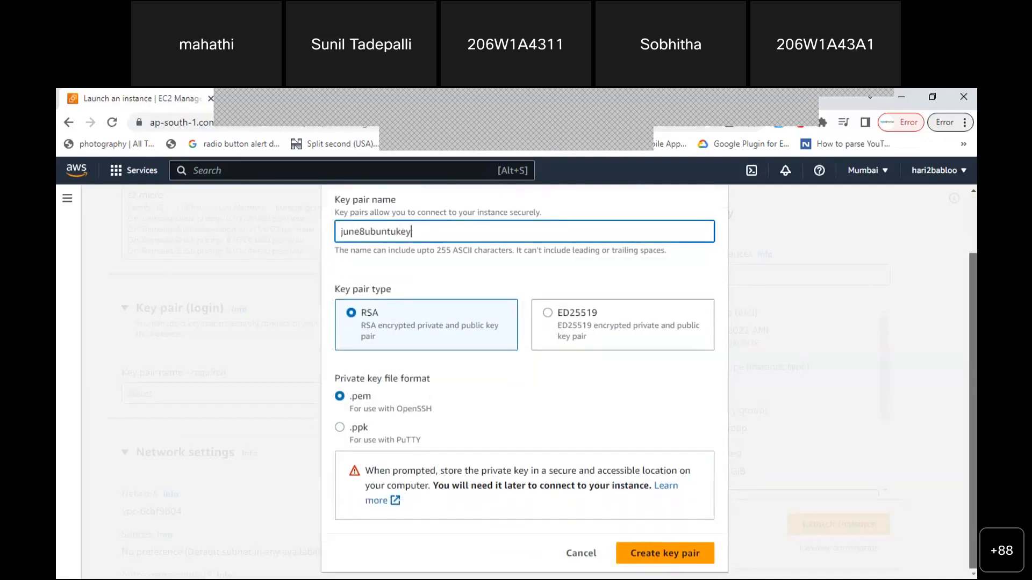
click(352, 407)
drag(404, 412, 426, 419)
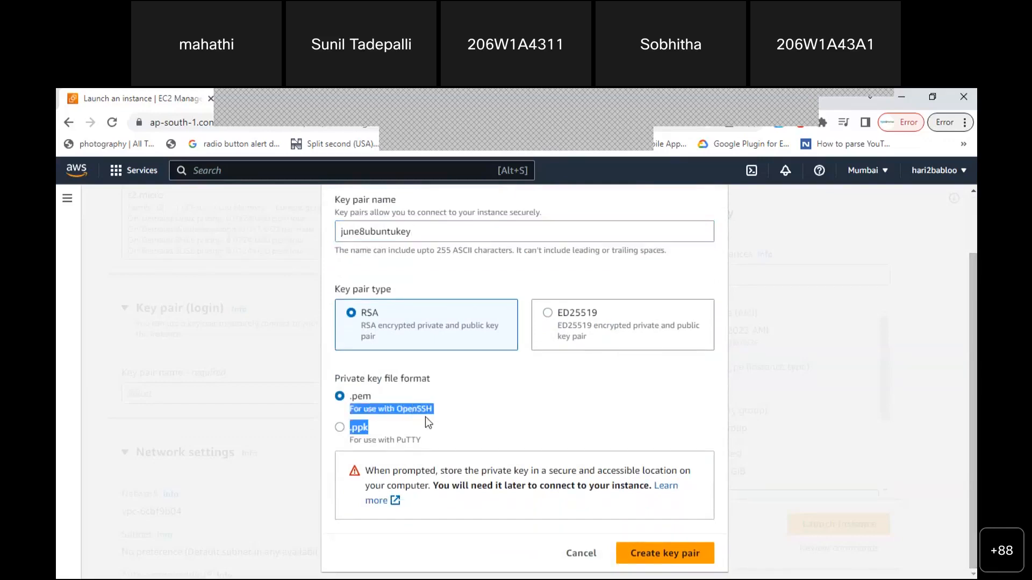
click(352, 443)
drag(375, 448, 405, 449)
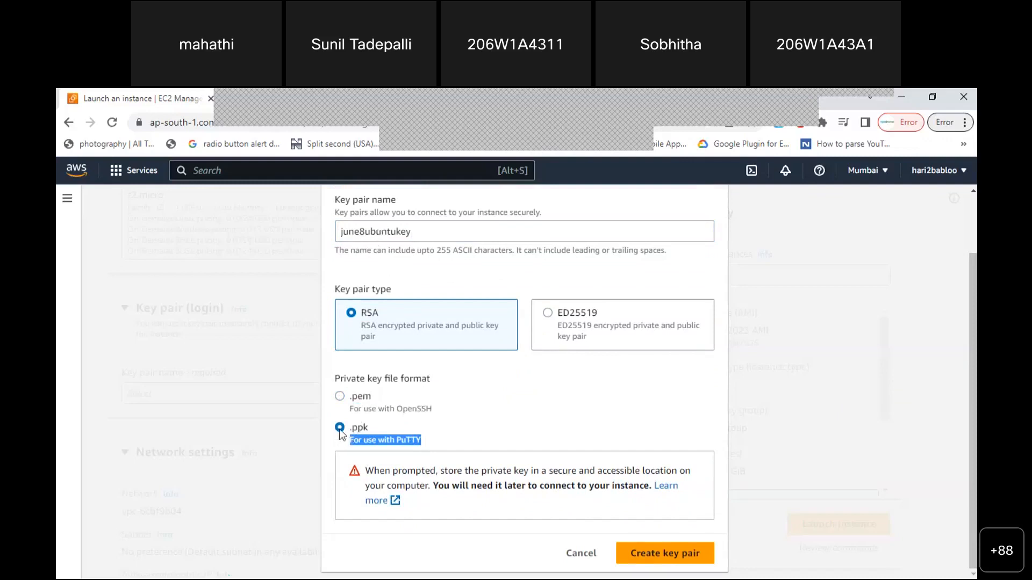
click(435, 436)
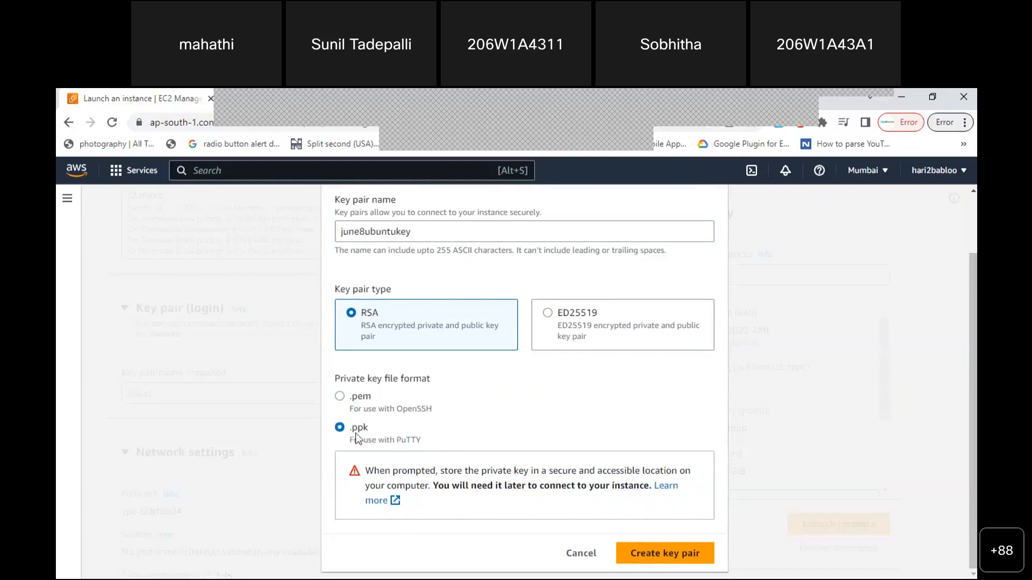
click(340, 398)
drag(351, 396, 424, 413)
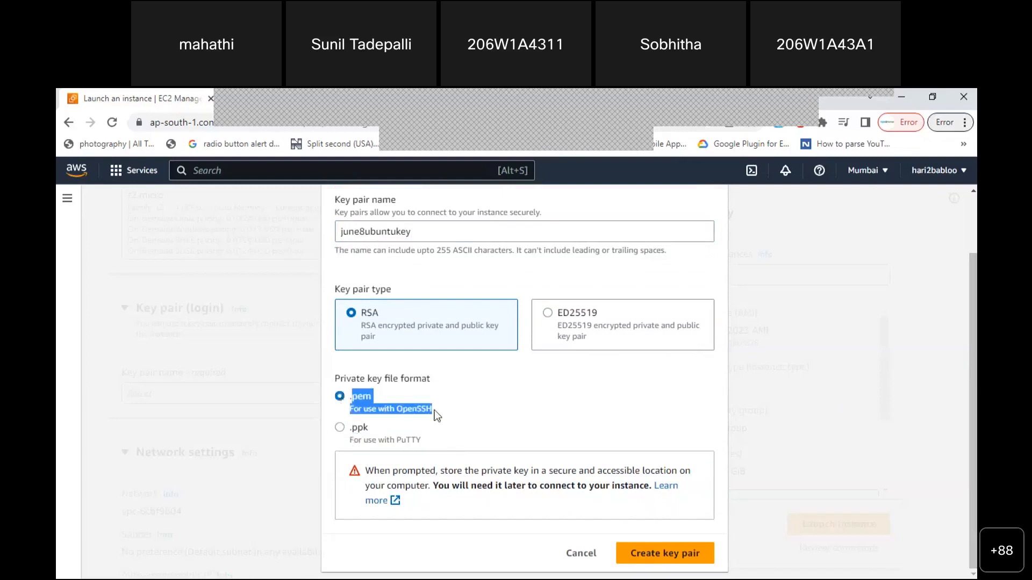
Choose .ppk as the file format for june8ubuntukey and create the key pair
drag(370, 232, 375, 232)
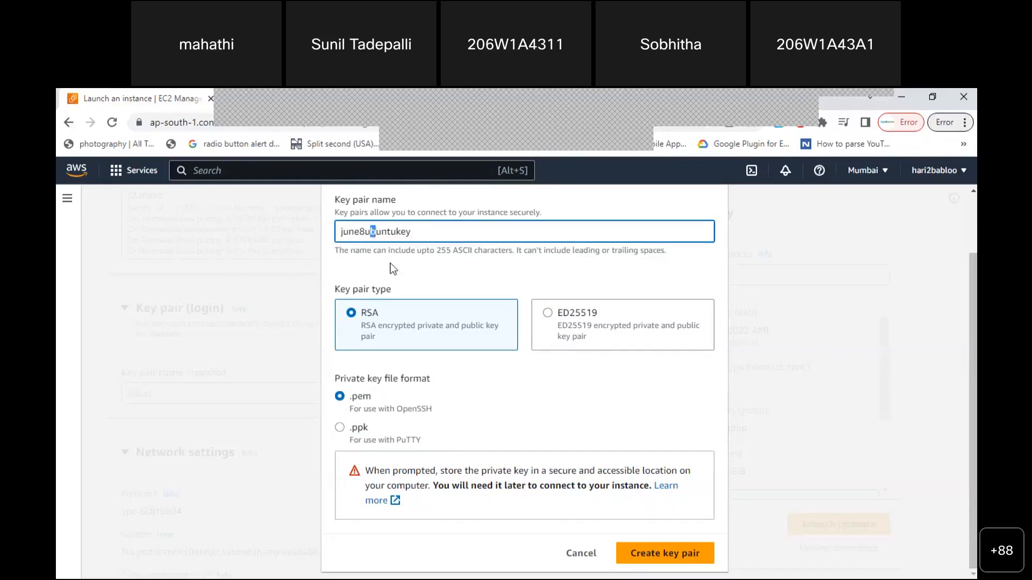
double_click(380, 233)
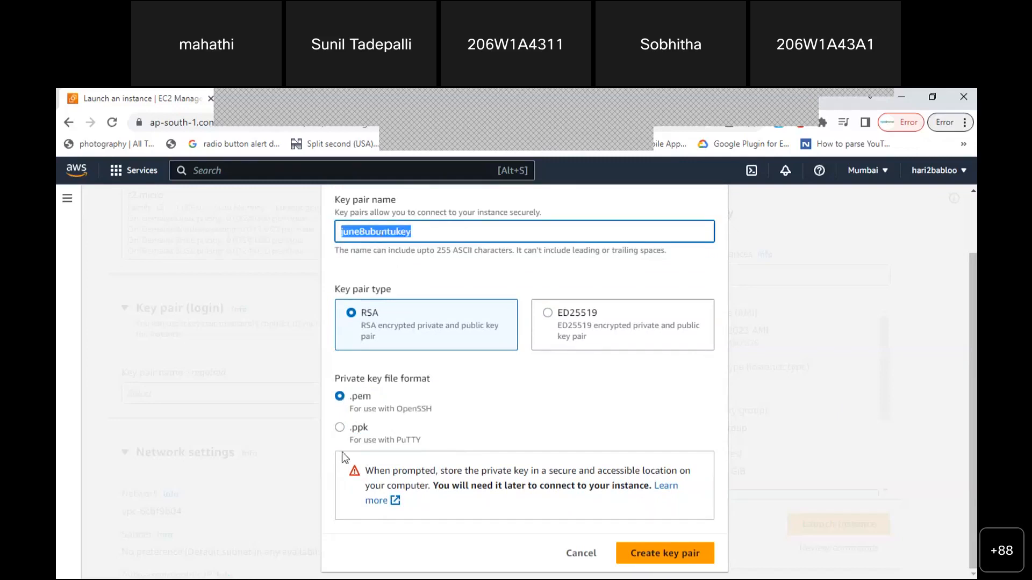
click(340, 428)
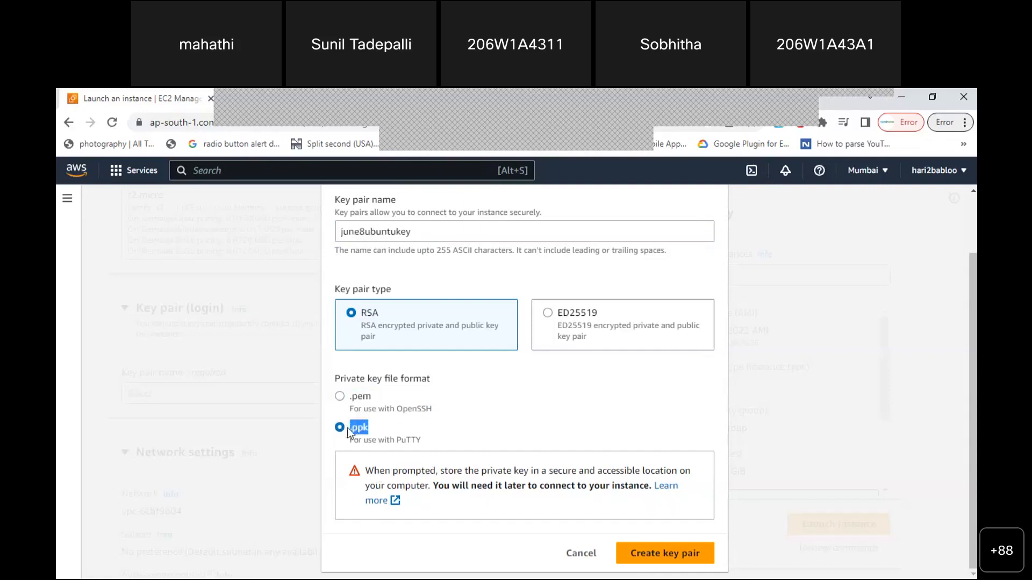
drag(379, 394, 359, 395)
double_click(376, 234)
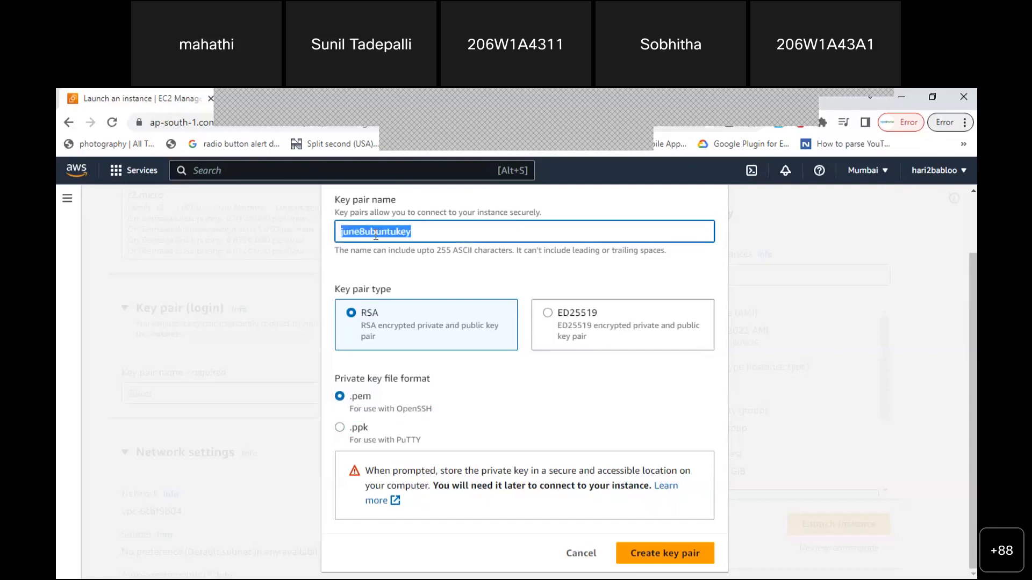
click(341, 430)
click(341, 430)
drag(341, 429, 363, 427)
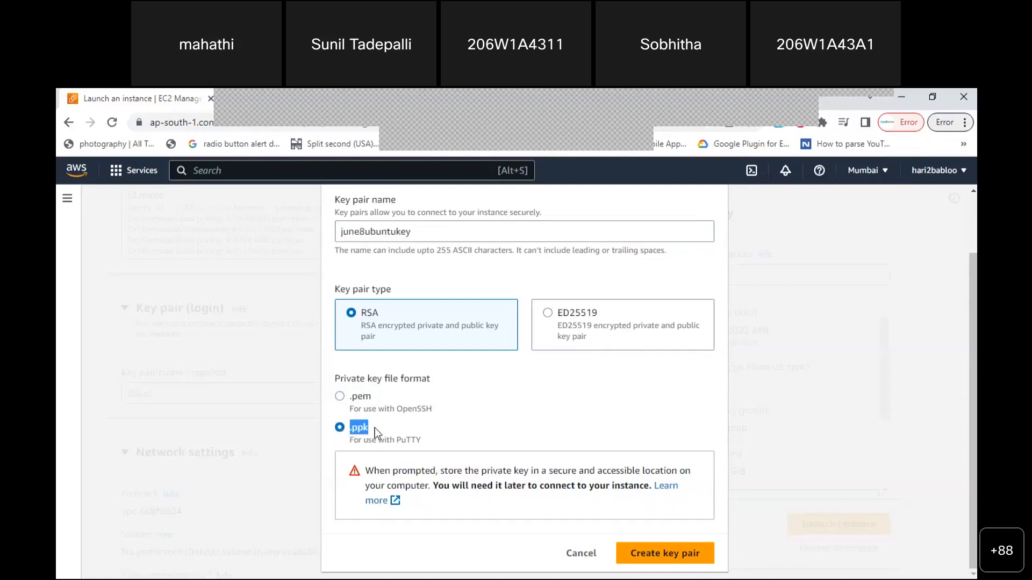
click(660, 559)
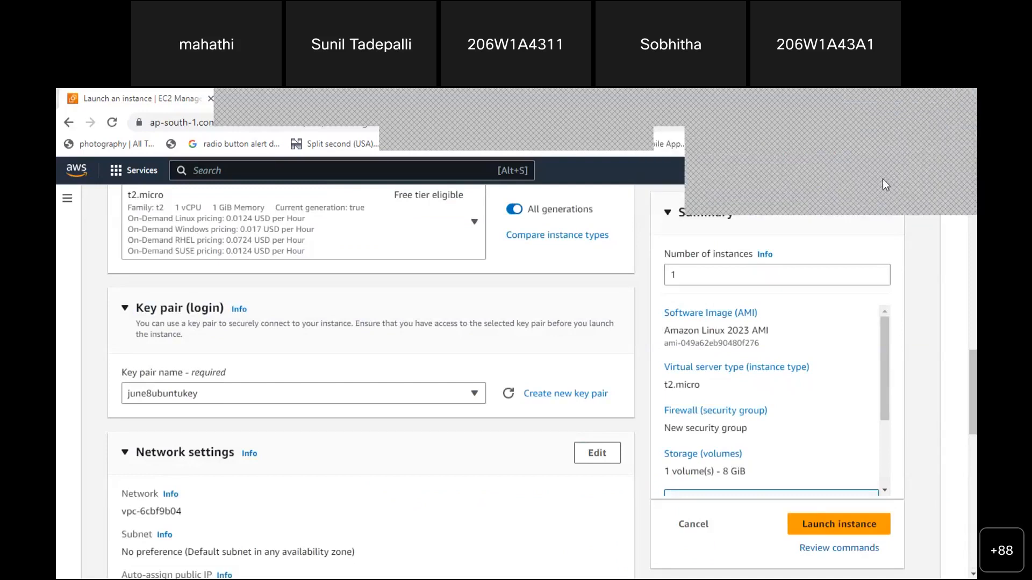
Show the downloaded june8ubuntukey.ppk in its folder, then return to the launch form
right_click(883, 180)
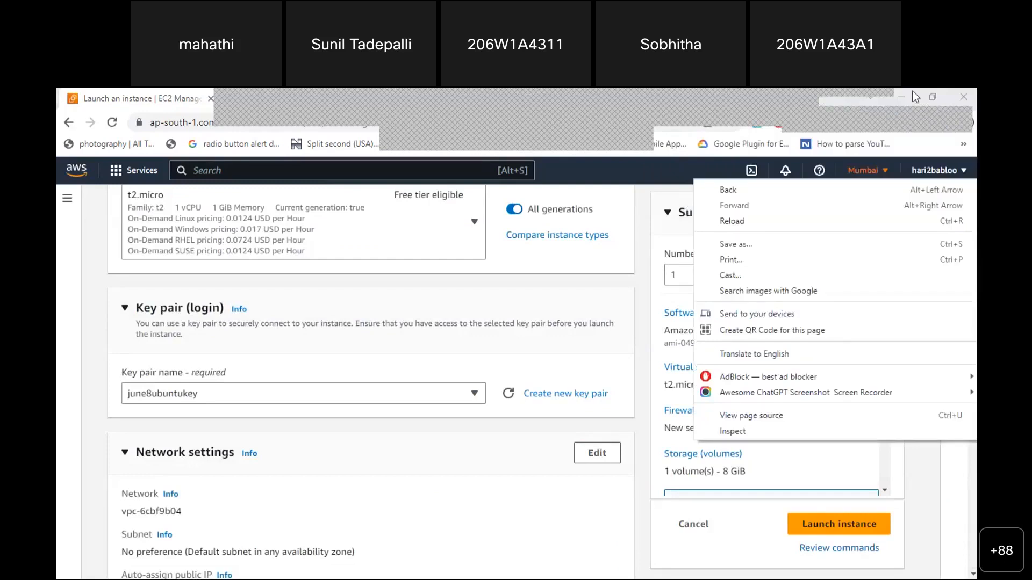
click(912, 95)
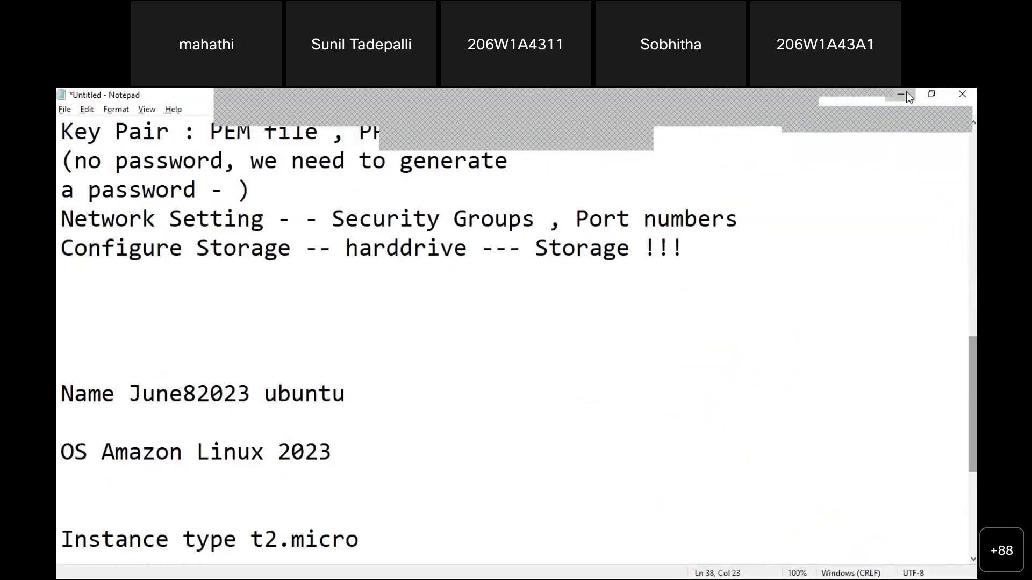
click(906, 94)
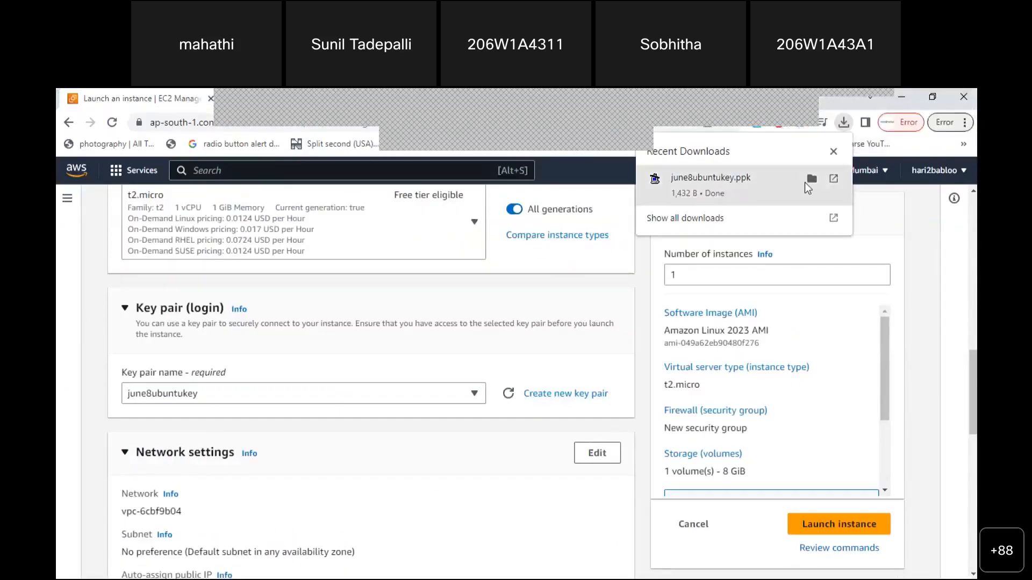
click(812, 181)
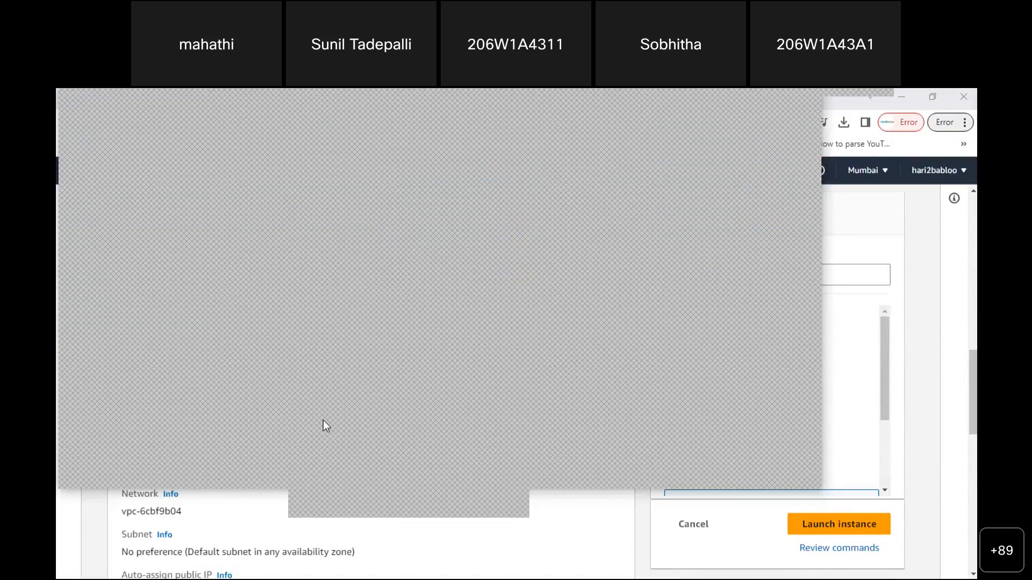
click(843, 208)
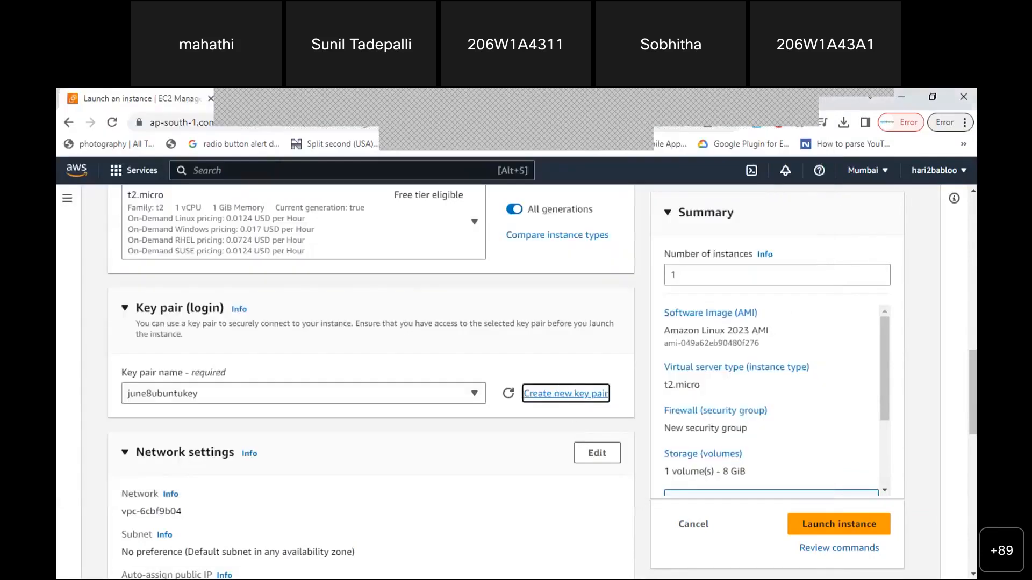
Add the note 'created Key pair with name june8ubuntukey' in Notepad and start a new line
key(alt+Tab)
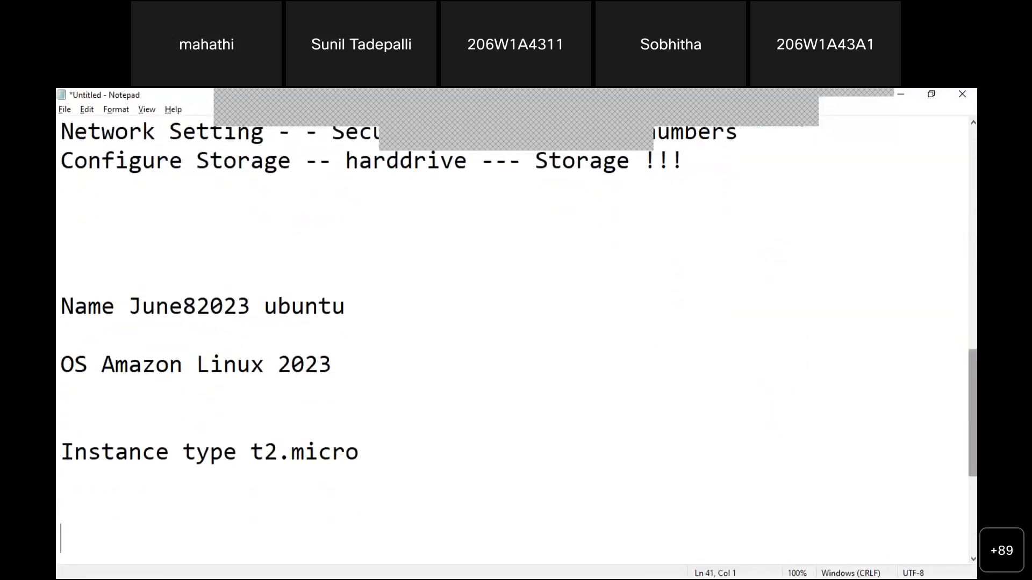
text(created )
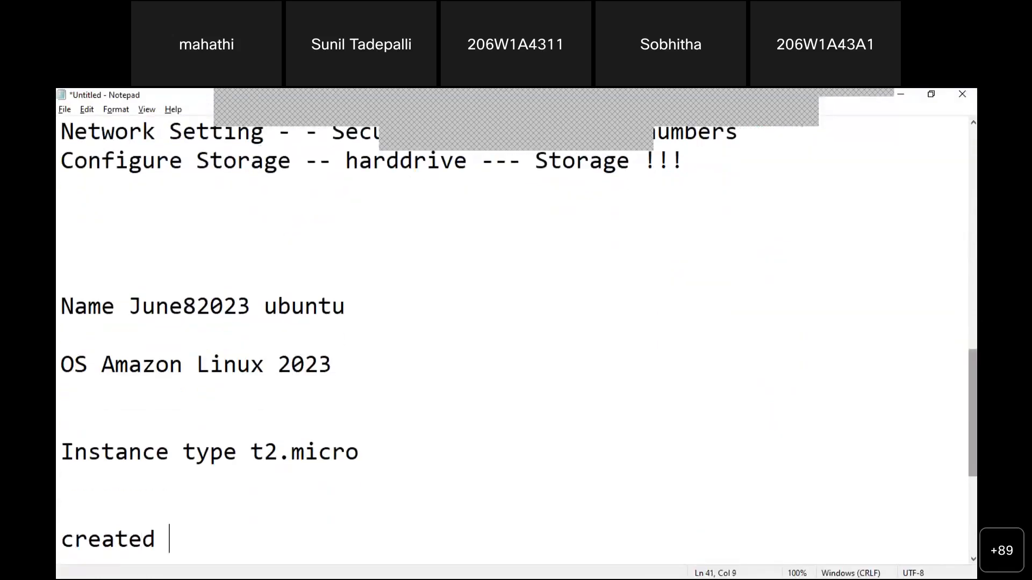
text(Keyb)
key(BackSpace)
text(pait)
key(BackSpace)
text(r with name)
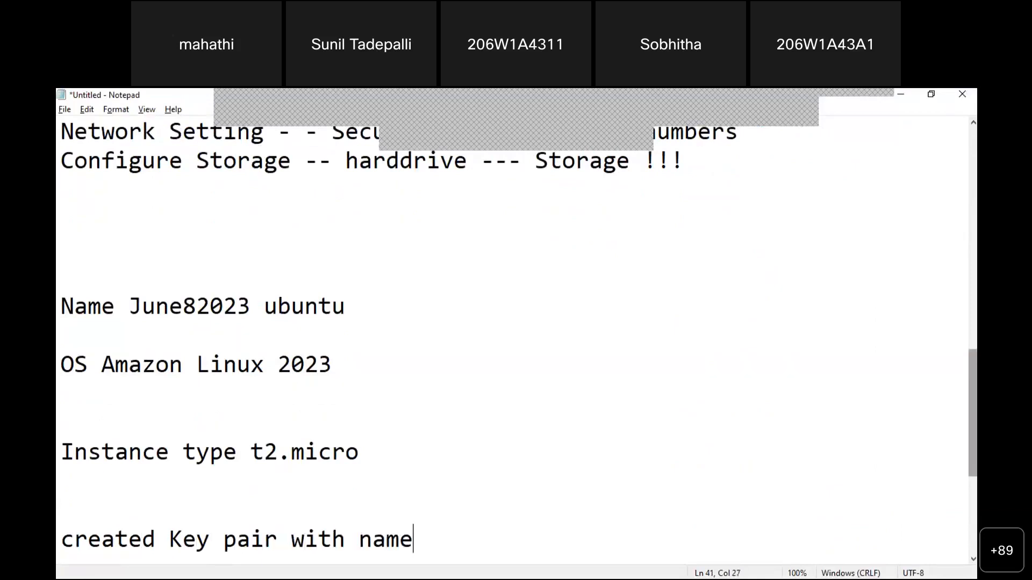
key(alt+Tab)
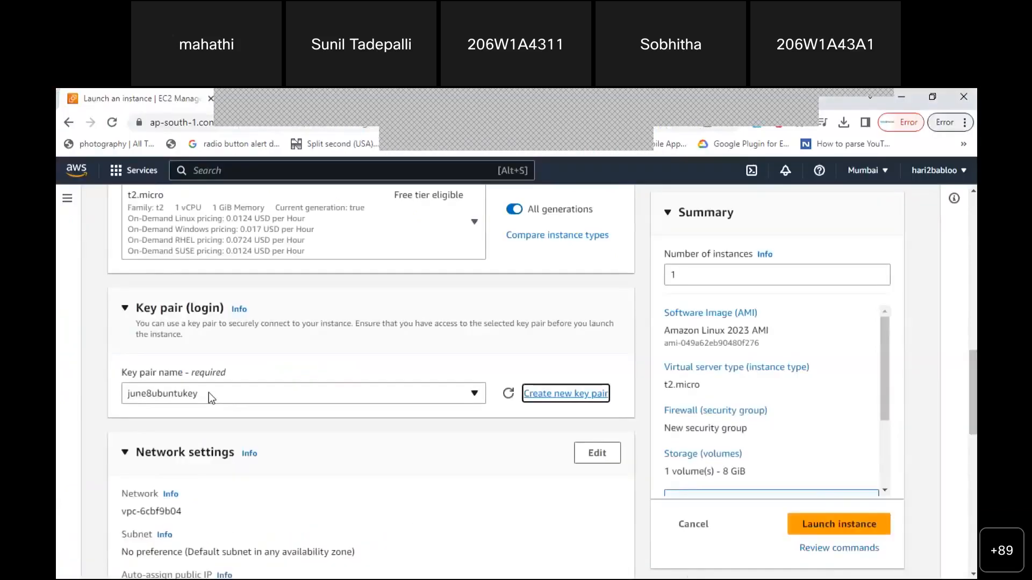
key(alt+Tab)
text(ju)
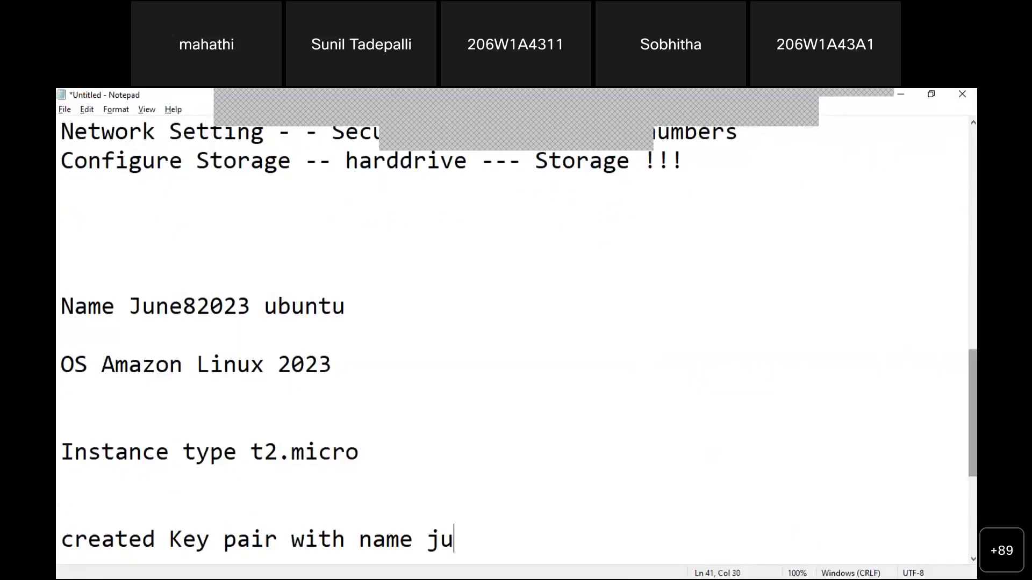
text(ne8ubun)
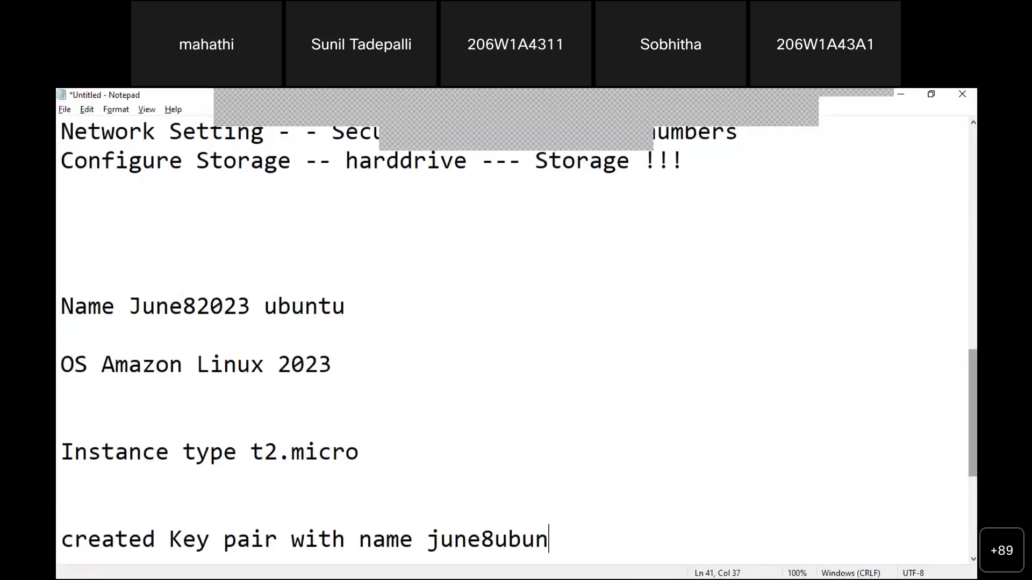
text(tukey)
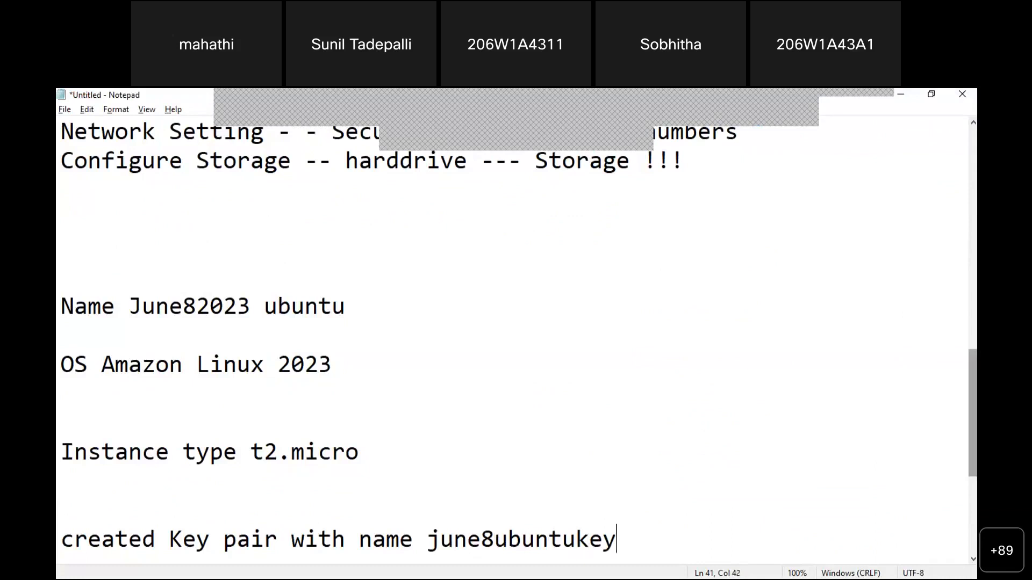
key(Return)
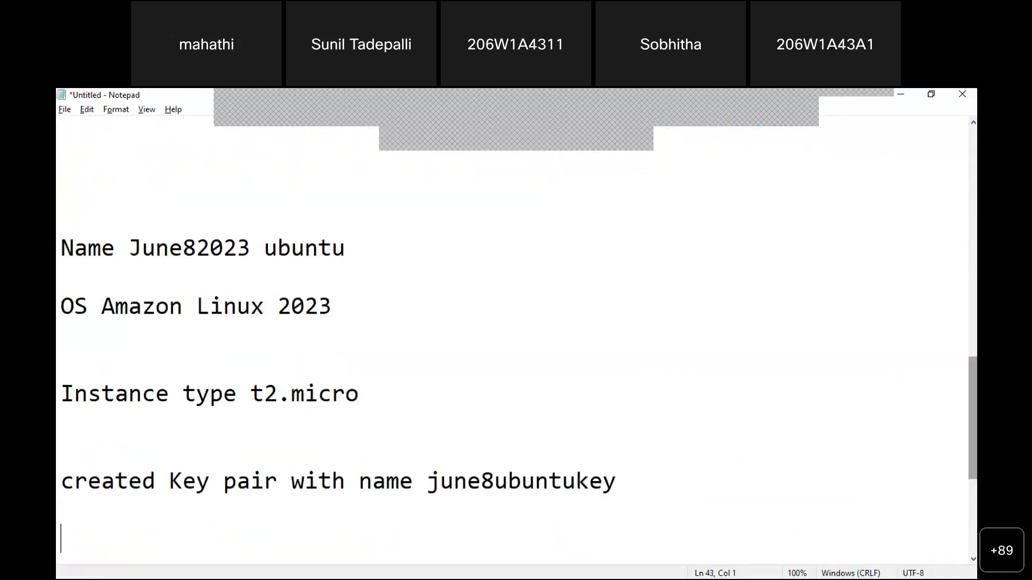
Scroll to Network settings, collapse and re-expand the section, and view the firewall rules
key(alt+Tab)
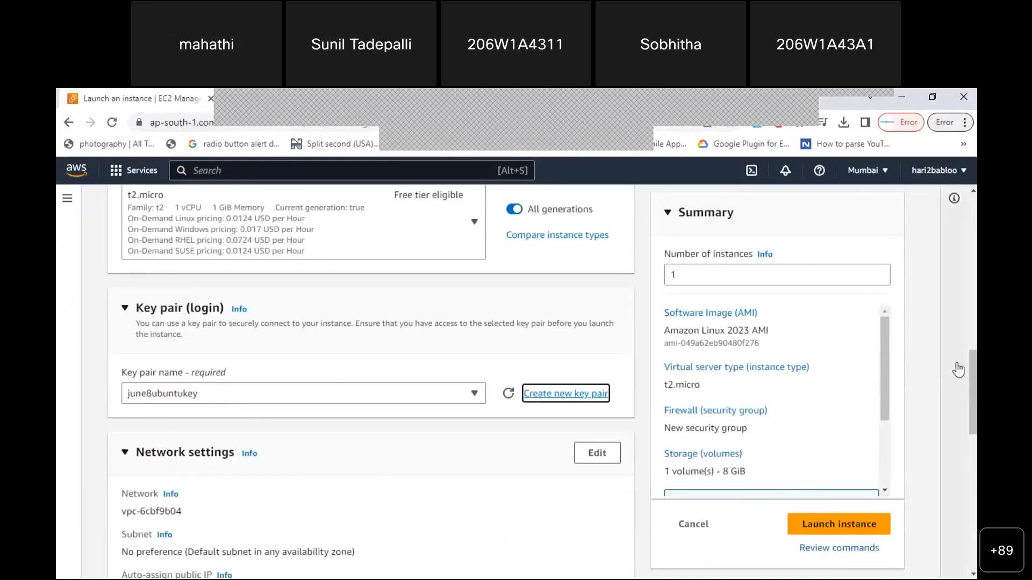
scroll(954, 369, down, 2)
scroll(230, 318, down, 1)
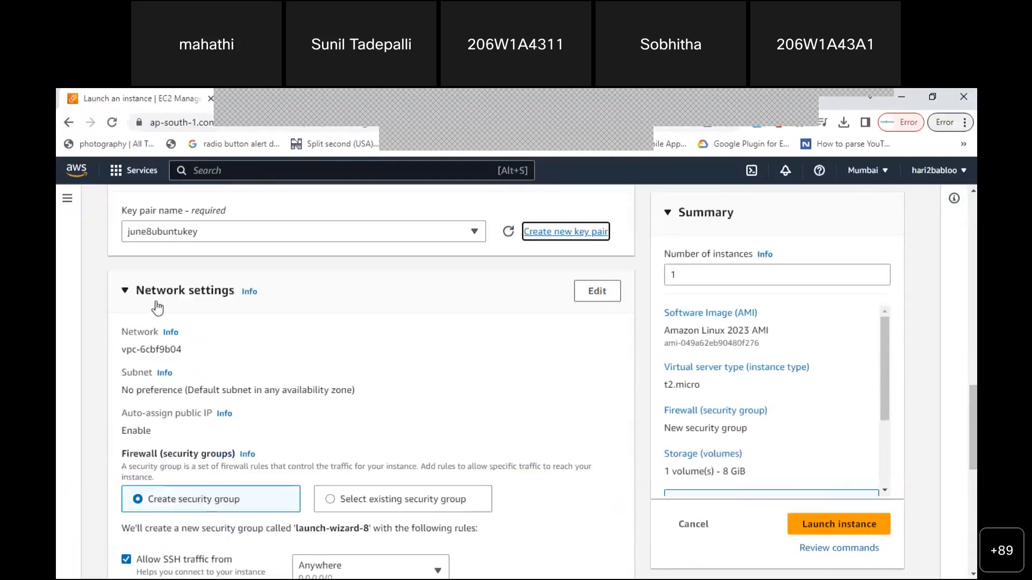
click(126, 294)
click(125, 293)
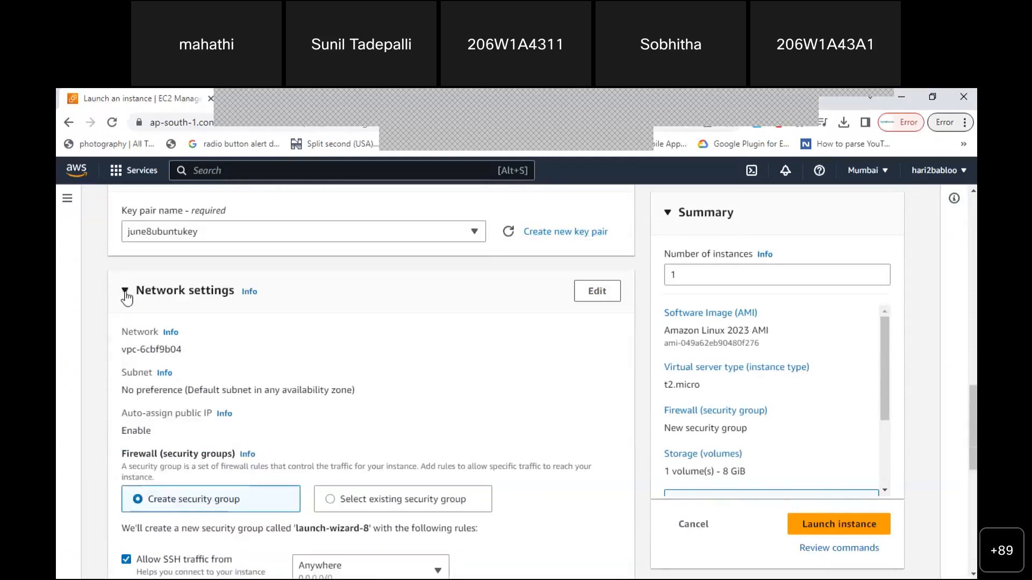
scroll(371, 381, down, 2)
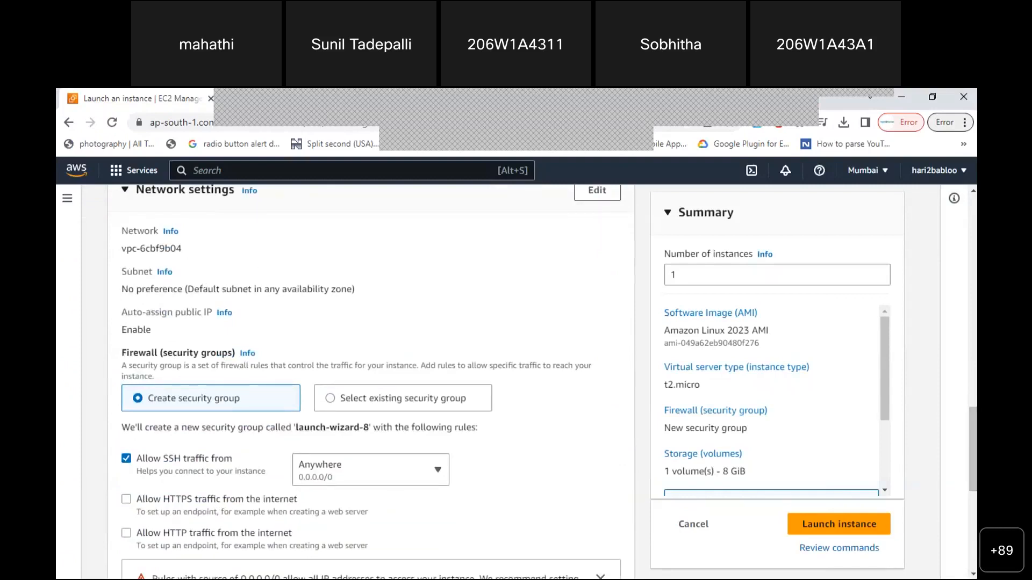
Select 'Security Groups , Port numbers' on the Network Setting line of the Notepad checklist
key(alt+Tab)
key(Up)
key(Up)
key(Up)
key(Up)
key(Up)
key(Up)
key(Up)
key(Up)
key(Up)
key(Up)
key(Up)
key(Up)
key(Up)
key(Up)
key(Up)
key(Up)
key(Up)
key(Up)
key(Up)
key(Down)
key(Down)
key(Down)
key(Down)
key(Down)
key(Down)
key(Down)
key(Down)
key(Down)
key(Down)
key(Down)
key(Down)
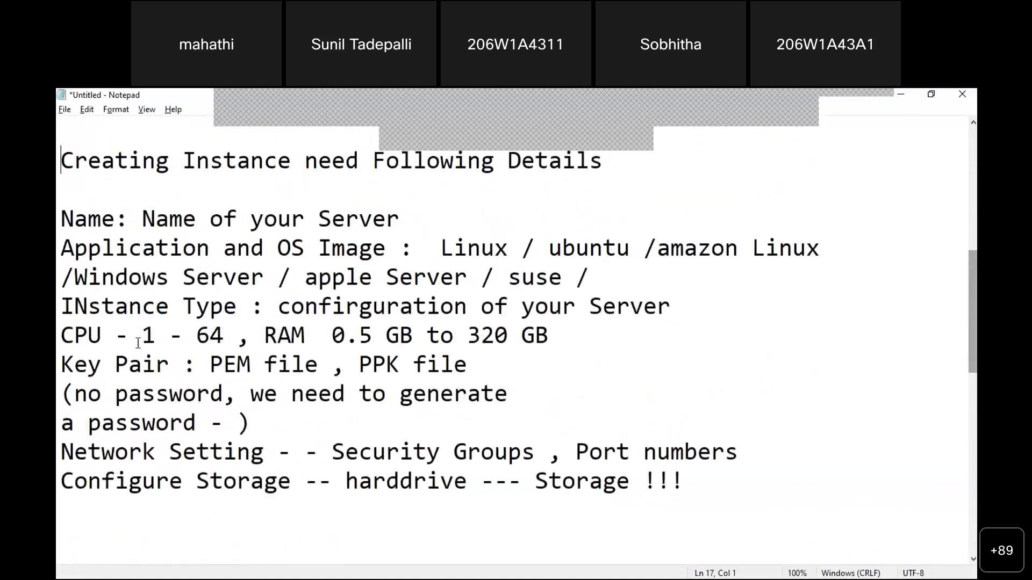
key(Right)
key(Up)
key(Right)
key(Right)
key(Right)
key(Right)
key(Right)
key(Right)
key(Right)
key(Right)
key(Right)
key(Right)
key(Right)
key(Right)
key(Right)
key(Right)
key(Right)
key(Right)
key(Right)
key(Right)
key(Right)
key(Right)
key(Left)
key(shift+Right)
key(shift+Right)
key(shift+Right)
key(shift+Right)
key(shift+Right)
key(shift+Right)
key(shift+Right)
key(shift+Right)
key(shift+Right)
key(shift+Right)
key(shift+Right)
key(shift+Right)
key(shift+Right)
key(shift+Right)
key(shift+Right)
key(shift+Right)
key(shift+Right)
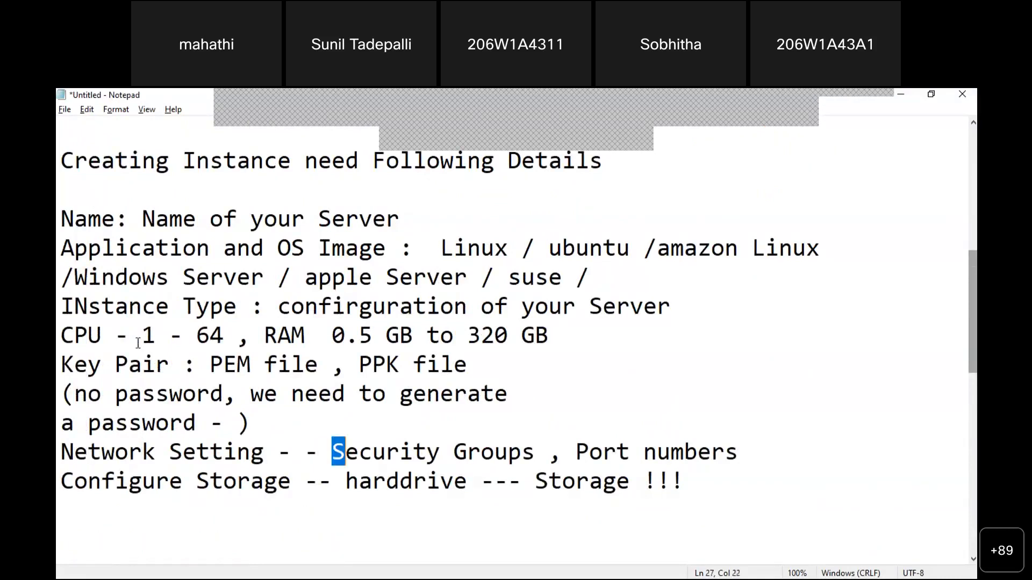
key(shift+Right)
key(shift+Right)
key(shift+Right)
key(shift+Right)
key(shift+Right)
key(shift+Right)
key(shift+Right)
key(shift+Right)
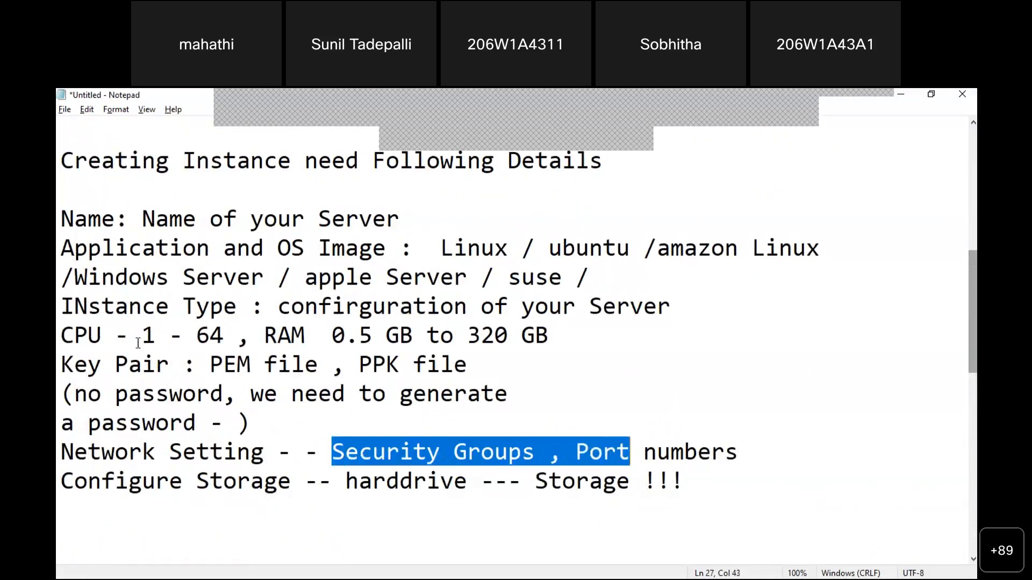
key(shift+Right)
key(shift+Right)
key(shift+Right)
key(shift+Right)
key(shift+Right)
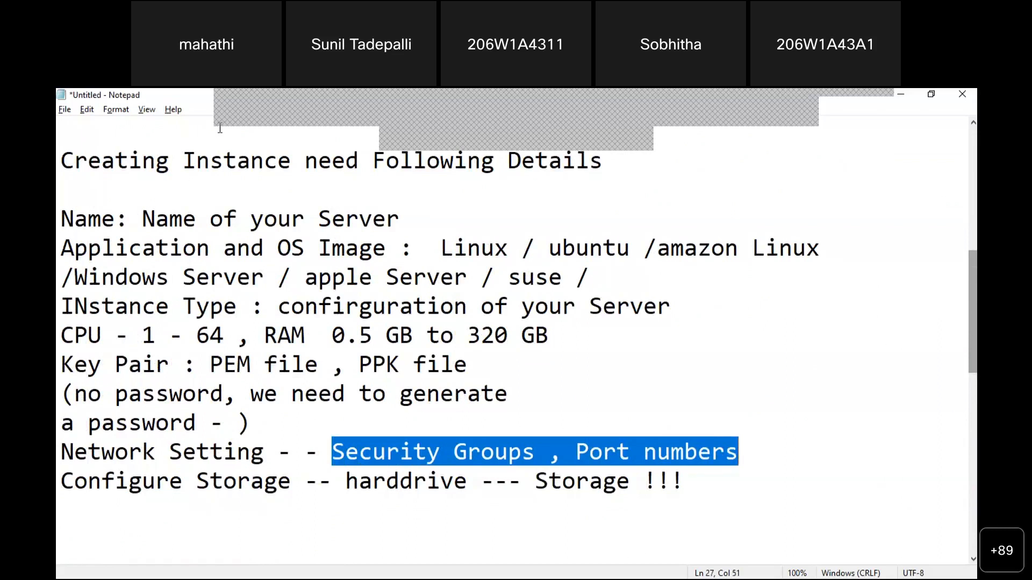
Highlight the 'Create security group' option and the launch-wizard-8 description in the Firewall section
click(902, 96)
drag(149, 398, 239, 401)
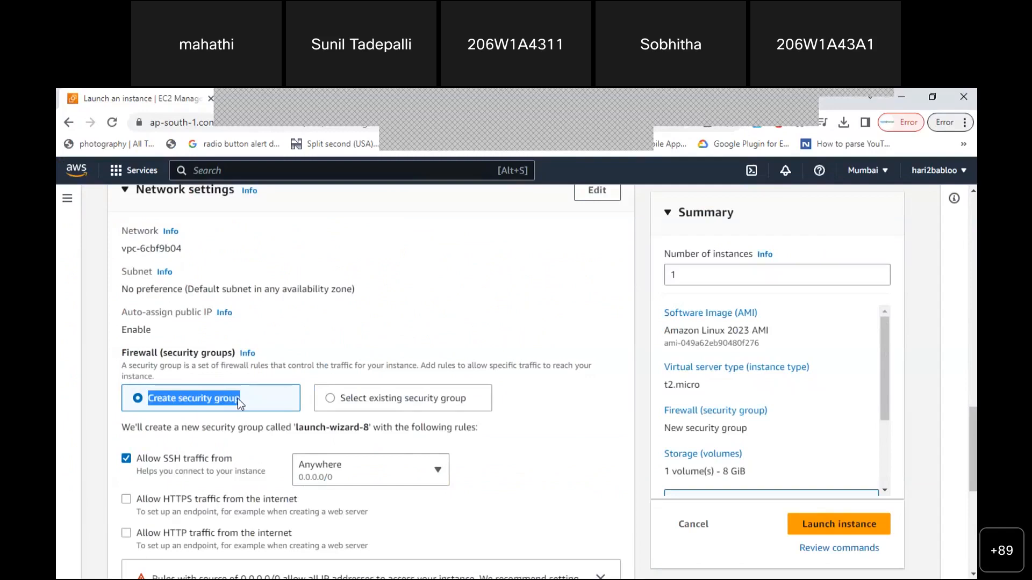
click(114, 409)
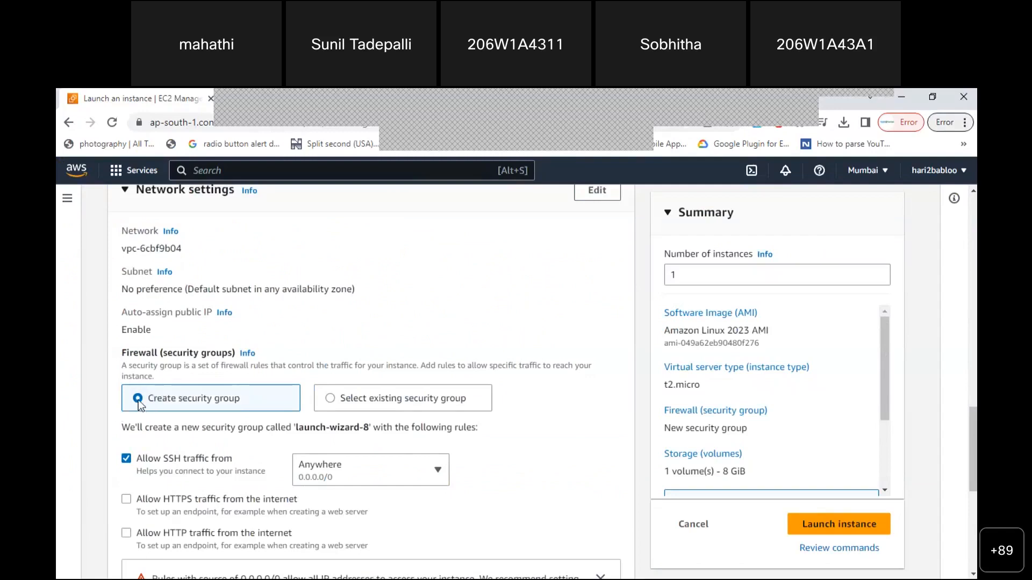
drag(150, 399, 227, 401)
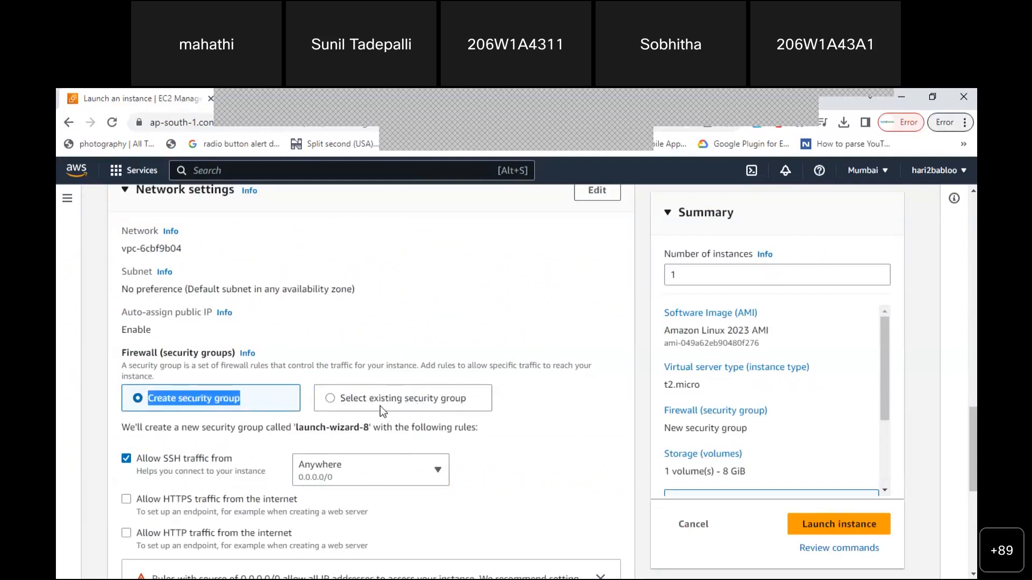
click(150, 404)
drag(121, 427, 370, 427)
click(295, 434)
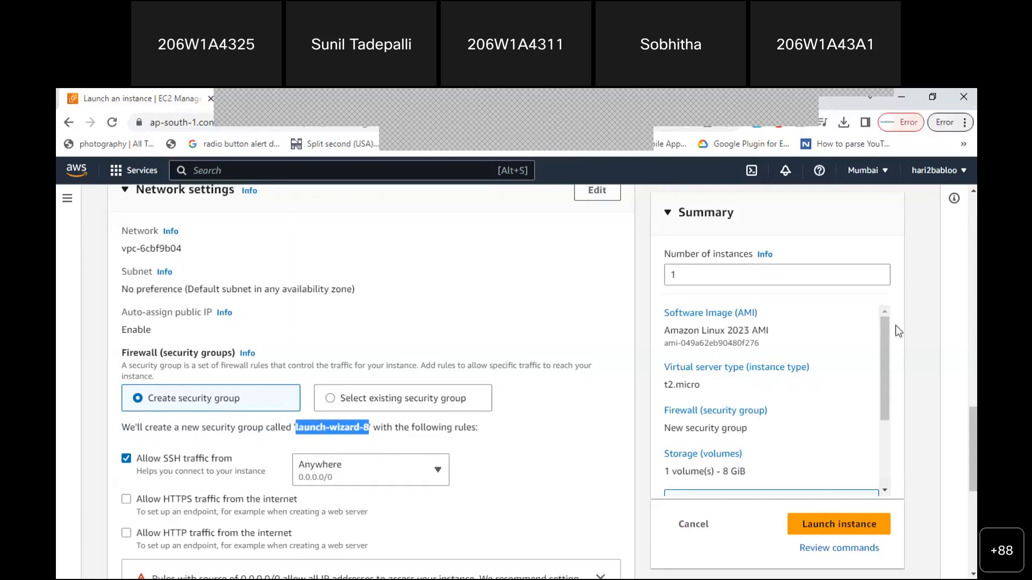
scroll(970, 424, down, 1)
drag(973, 442, 972, 420)
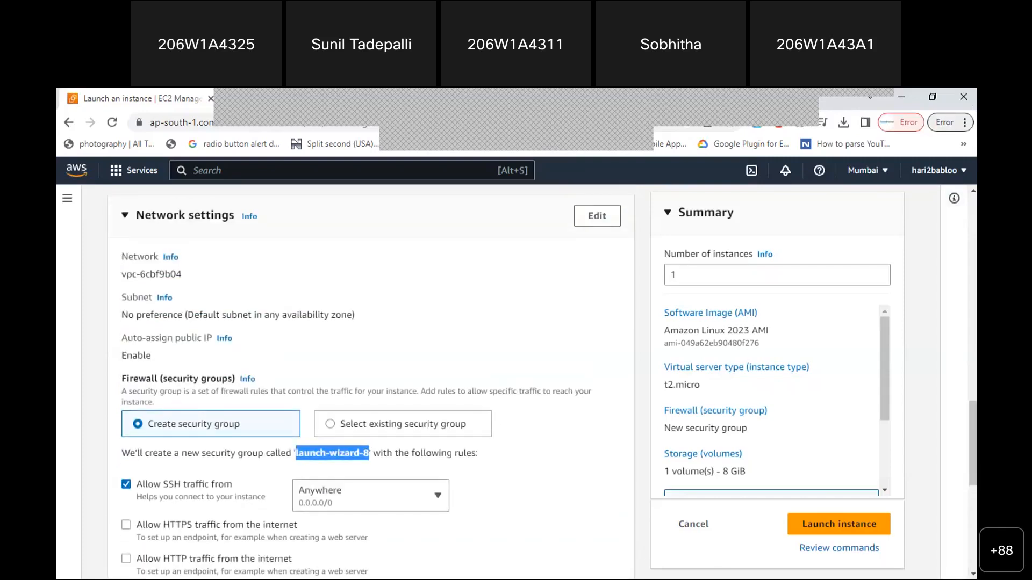
Add the note 'network settings - new security Group - name - launchwizard-8', then return to the launch page
key(alt+Tab)
click(671, 490)
key(Down)
key(Down)
key(Down)
key(Down)
key(Down)
key(Down)
key(Down)
key(Down)
key(Down)
key(Down)
key(Down)
key(Down)
key(Down)
key(Down)
key(Down)
key(Down)
key(Down)
key(Down)
key(Down)
key(Down)
key(Down)
key(Up)
key(Up)
key(Up)
key(Up)
key(Up)
key(Up)
key(Up)
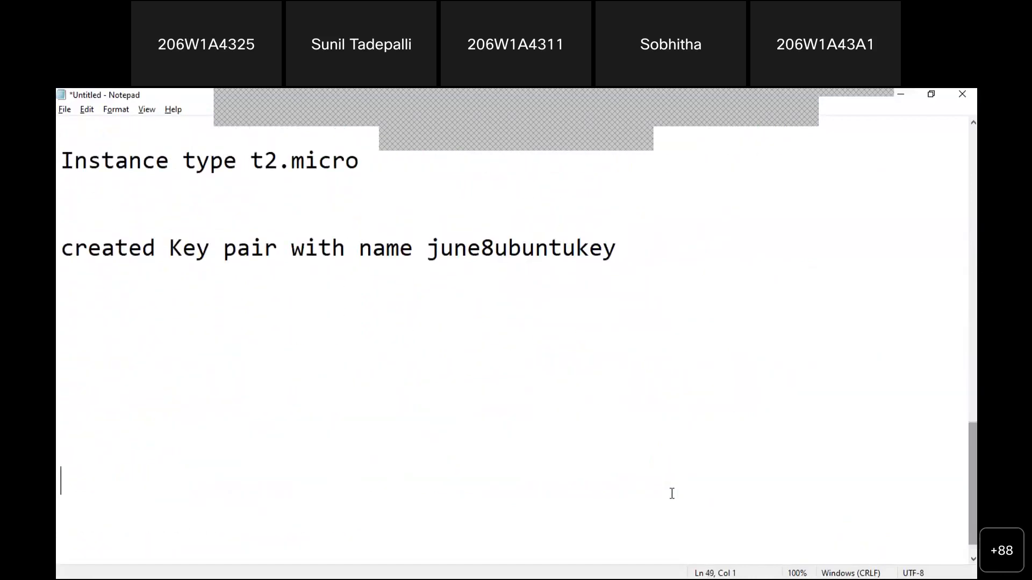
text(network se)
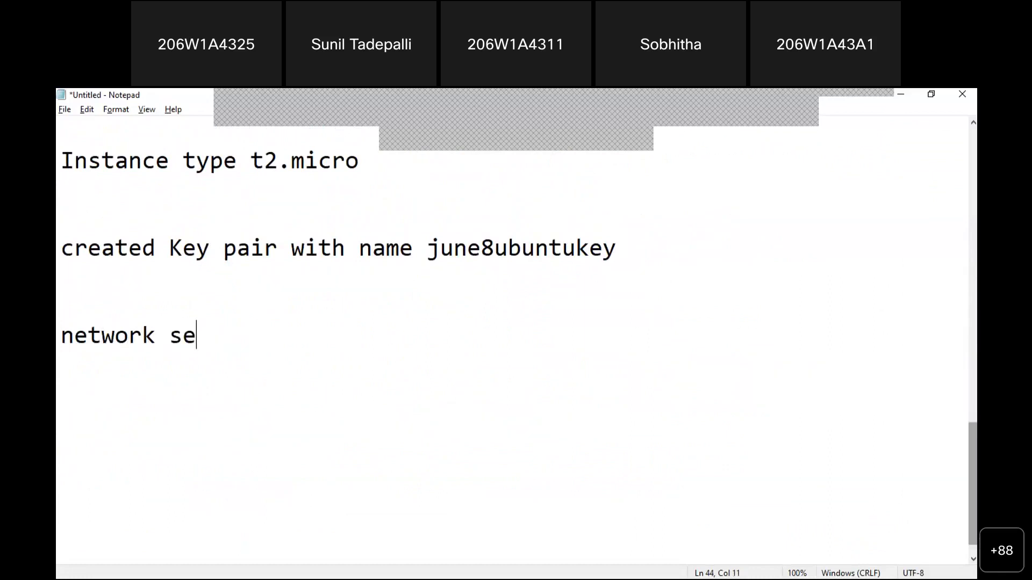
text(ttings )
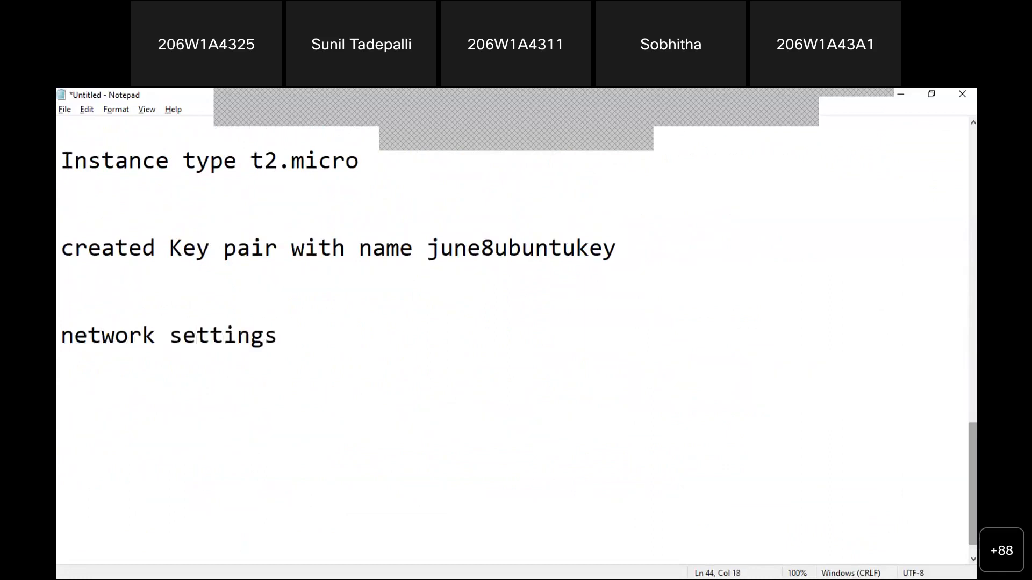
text(- new security )
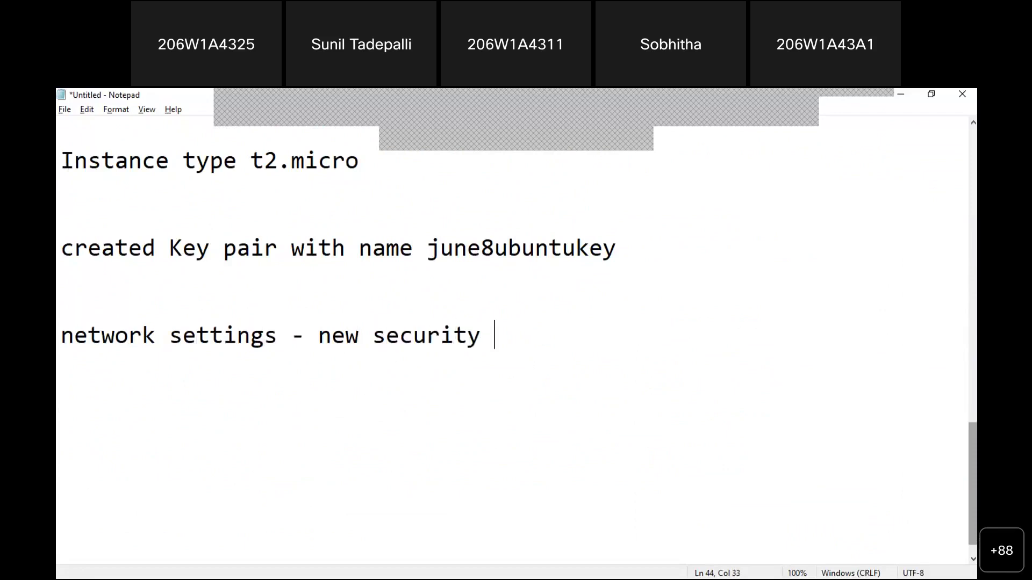
text(Group - m)
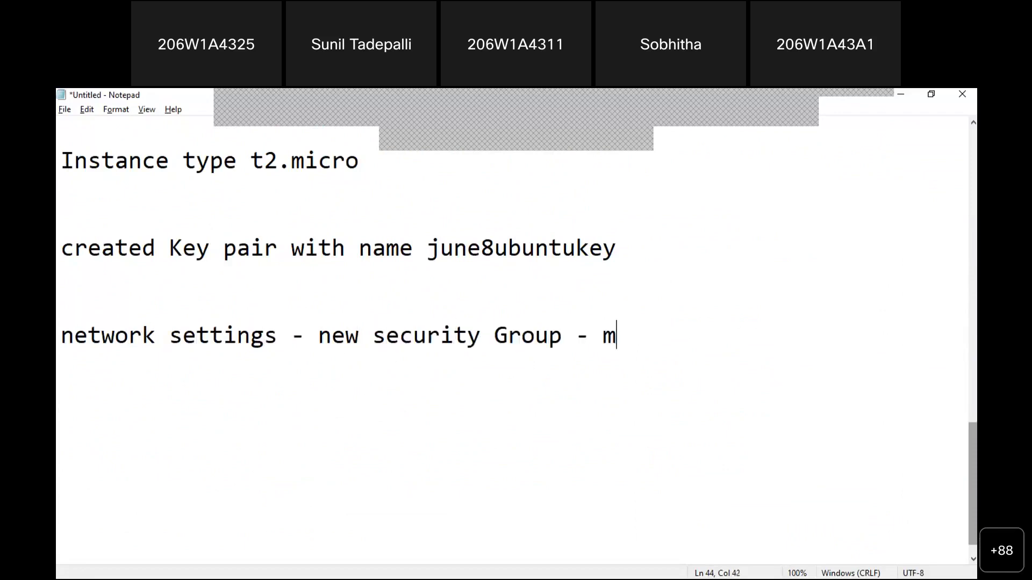
key(BackSpace)
text(name )
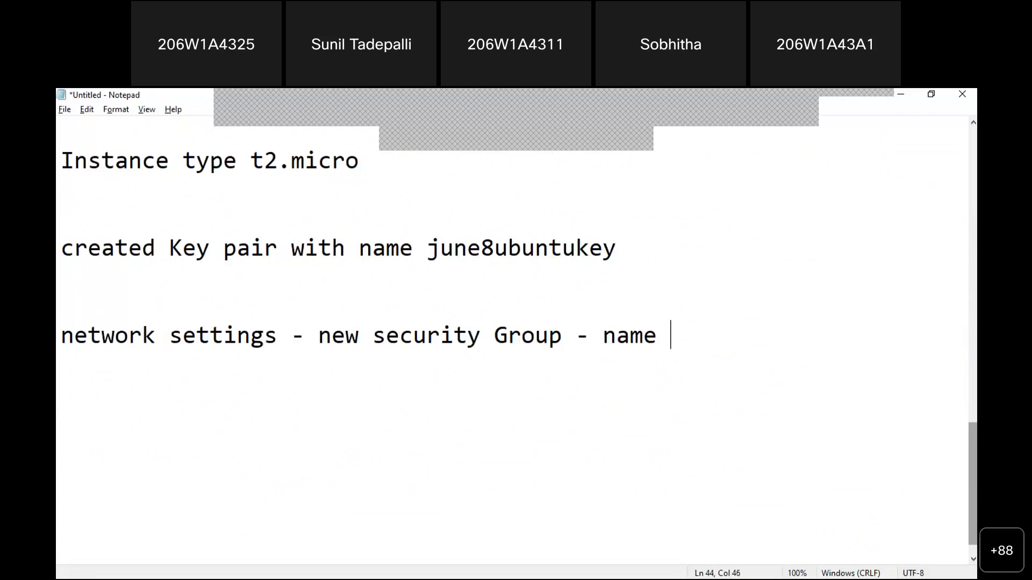
text(- launchw)
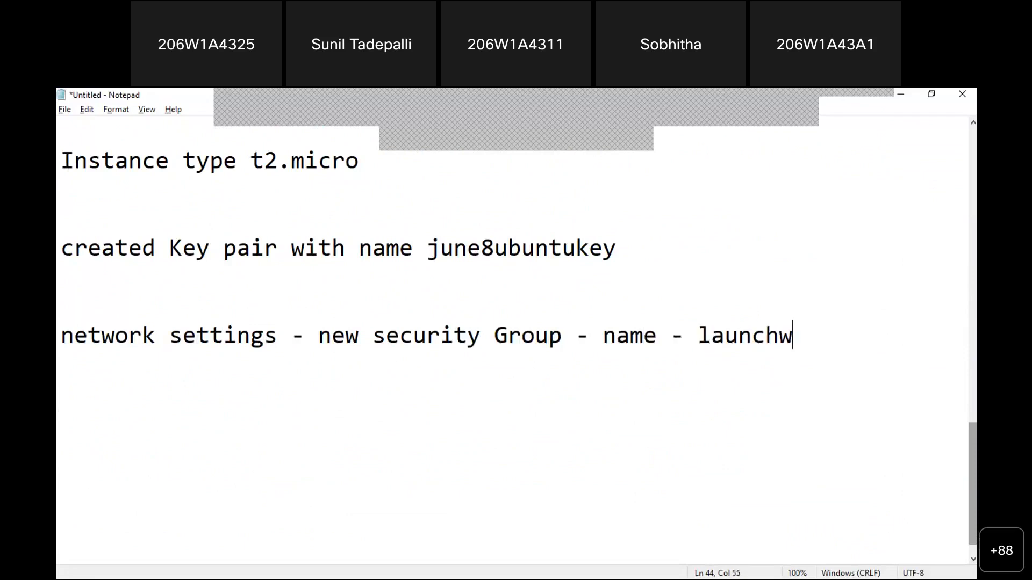
text(izard-)
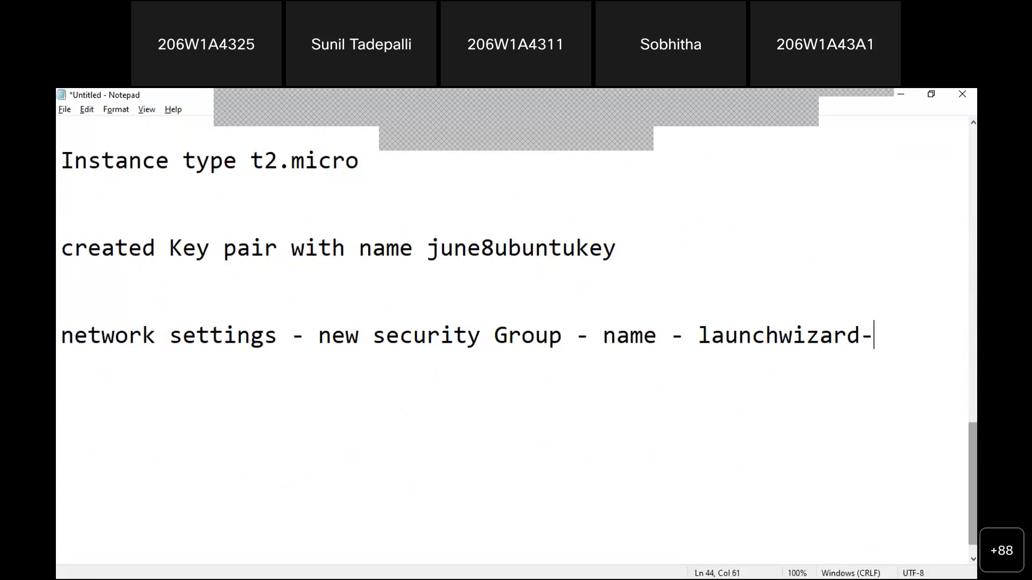
text(9)
key(BackSpace)
text(8)
key(Return)
key(Return)
key(Return)
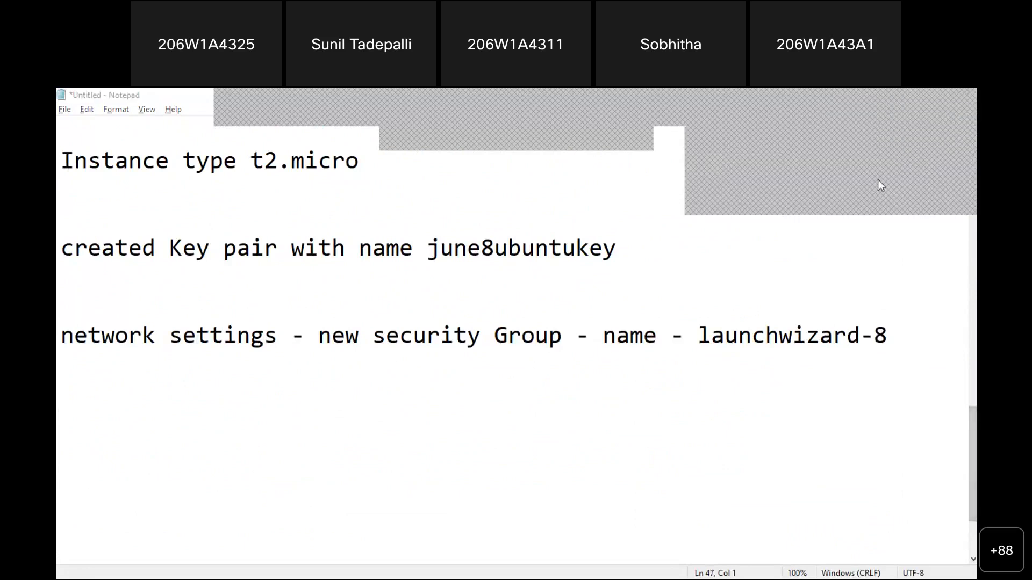
click(878, 180)
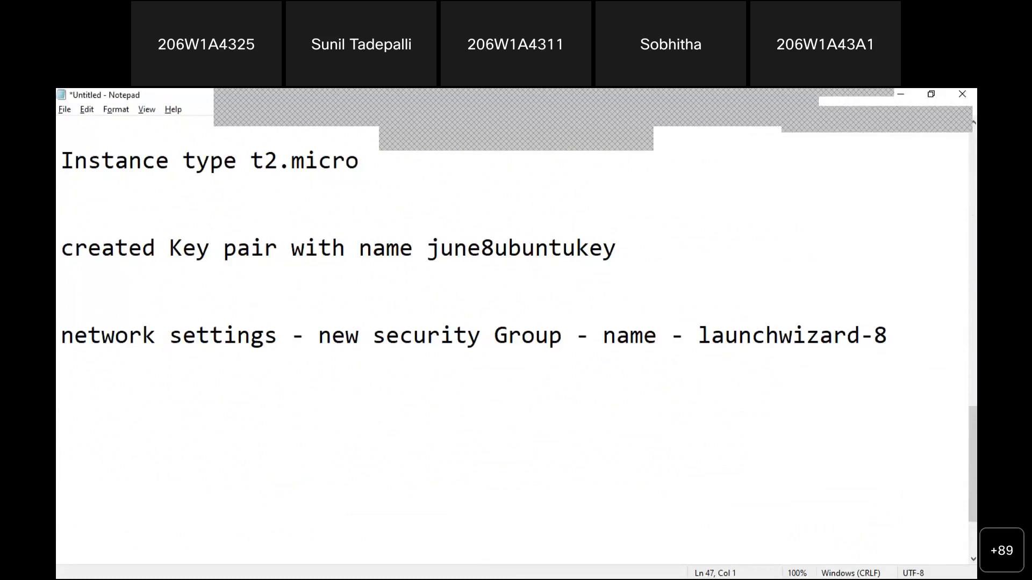
key(alt+Tab)
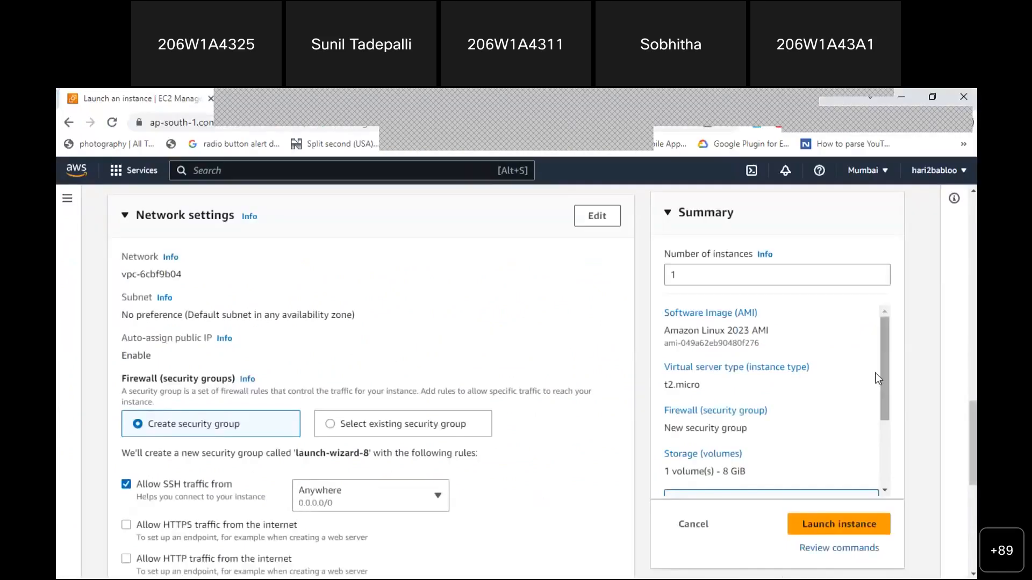
scroll(970, 369, down, 6)
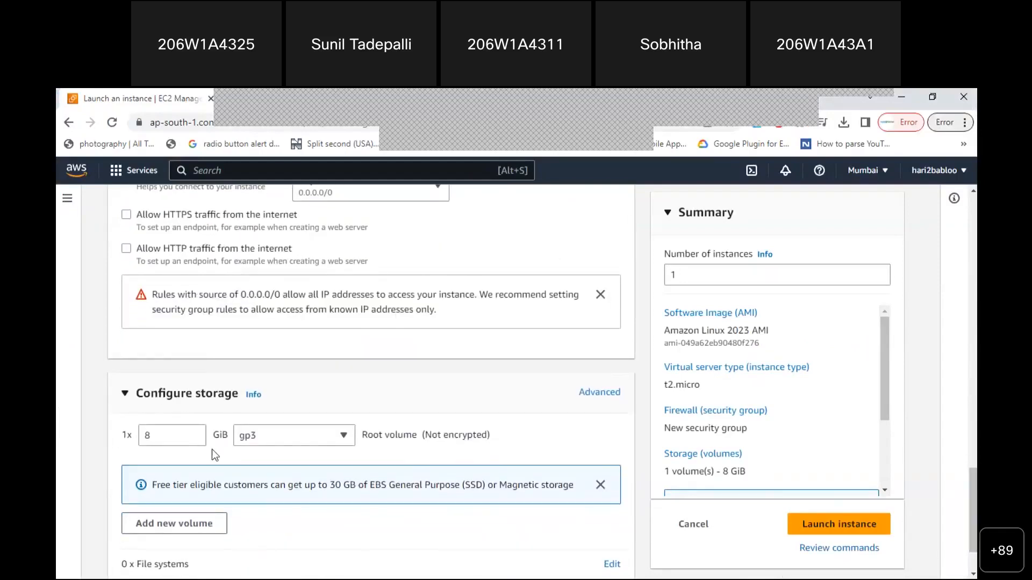
click(126, 396)
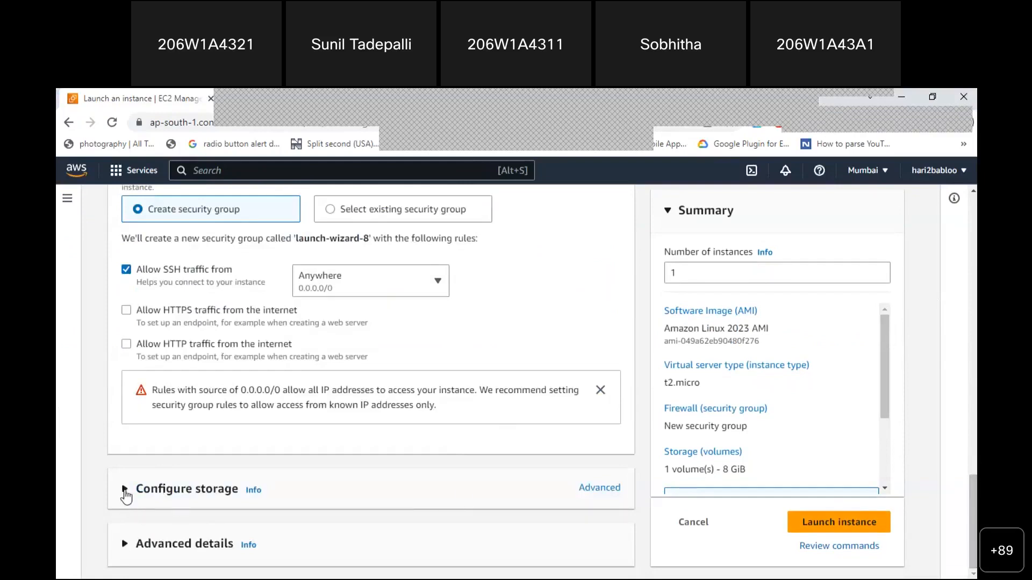
click(125, 490)
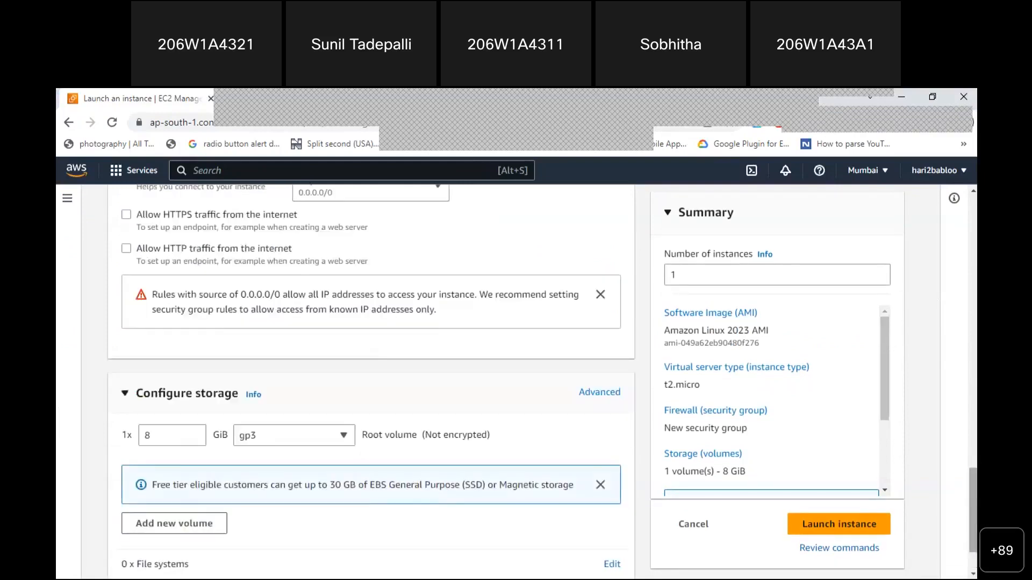
scroll(371, 376, down, 2)
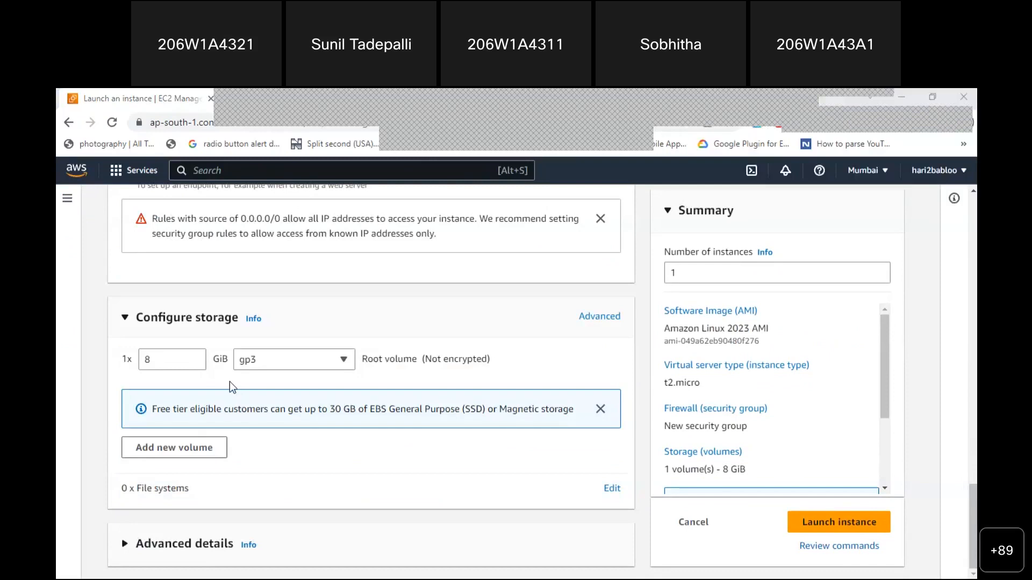
click(153, 365)
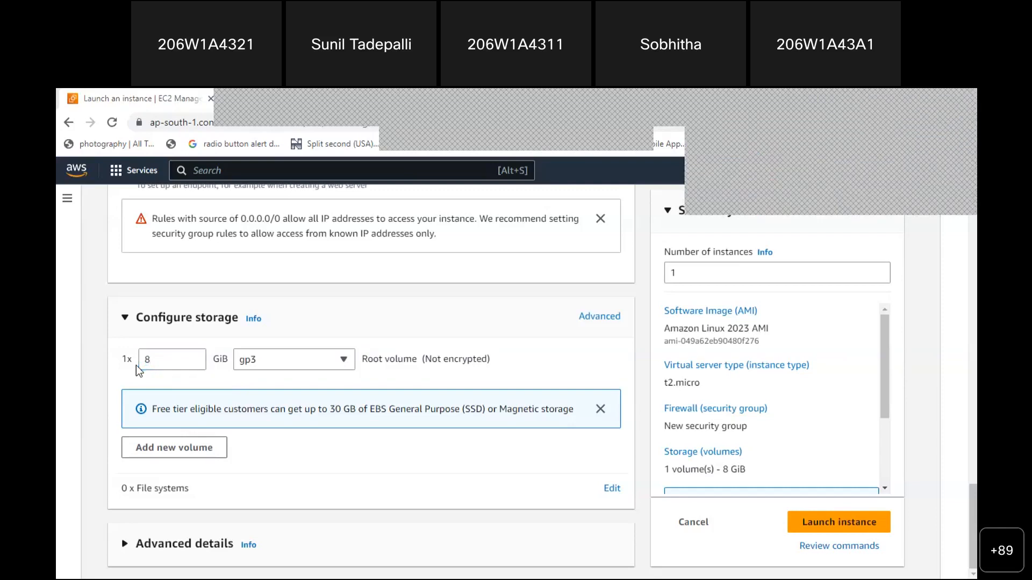
click(157, 363)
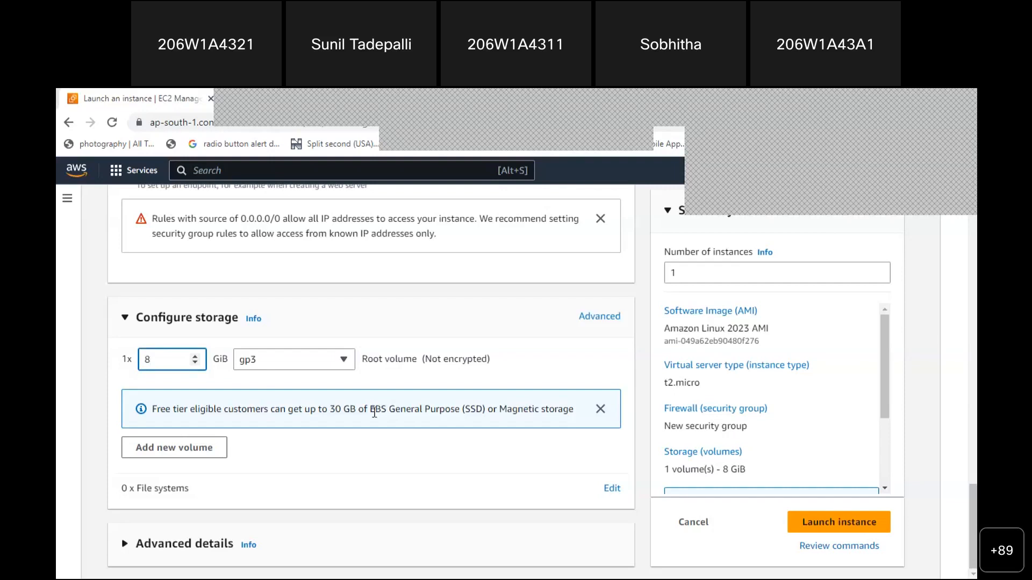
drag(389, 410, 488, 410)
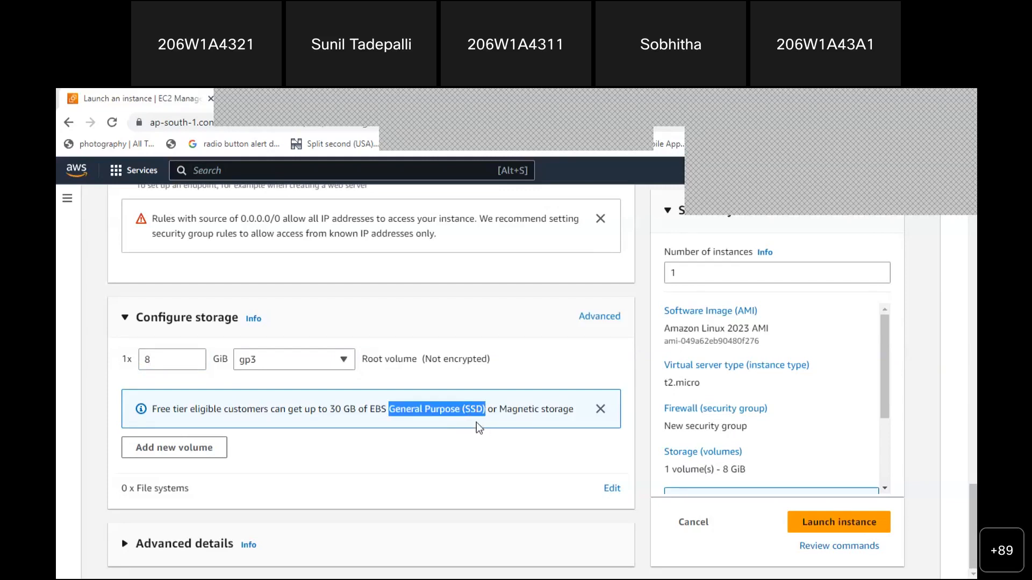
click(345, 361)
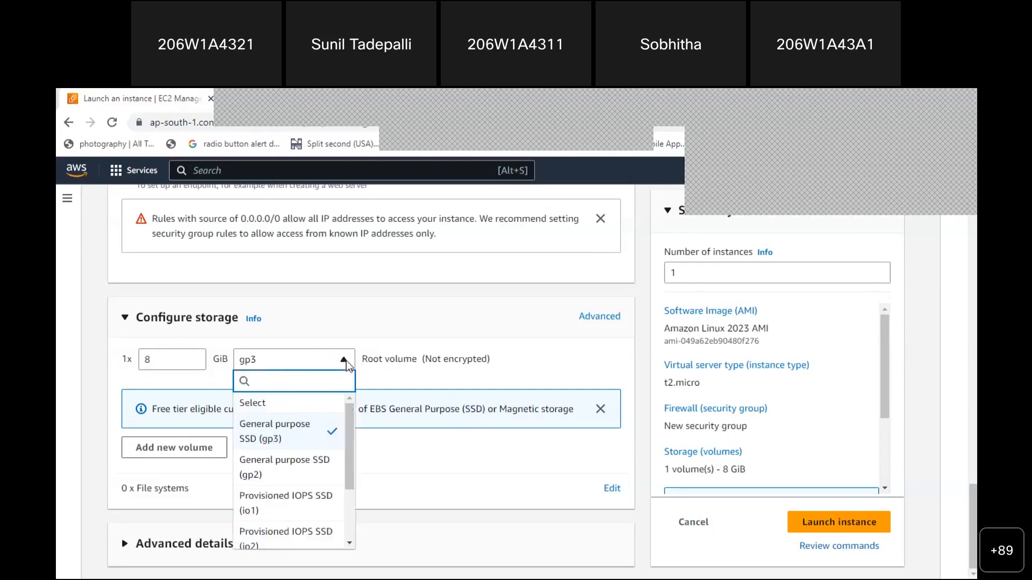
click(346, 362)
drag(360, 360, 490, 359)
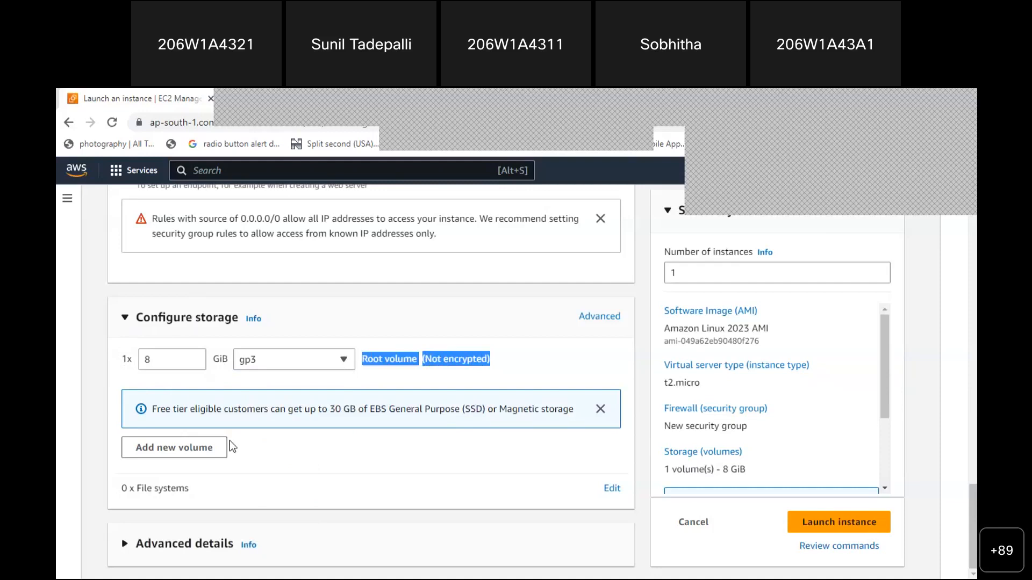
click(193, 449)
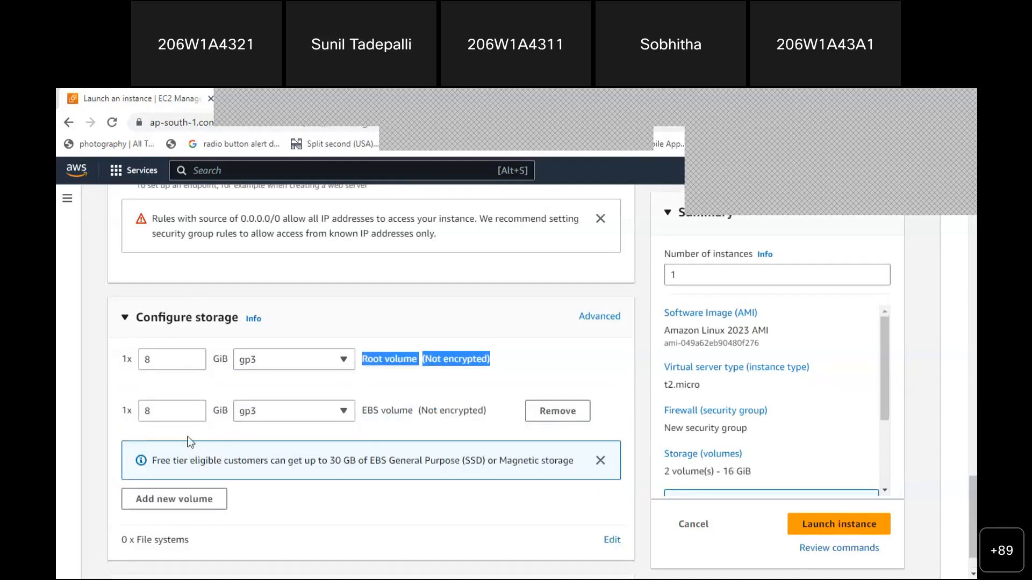
double_click(145, 418)
text(100)
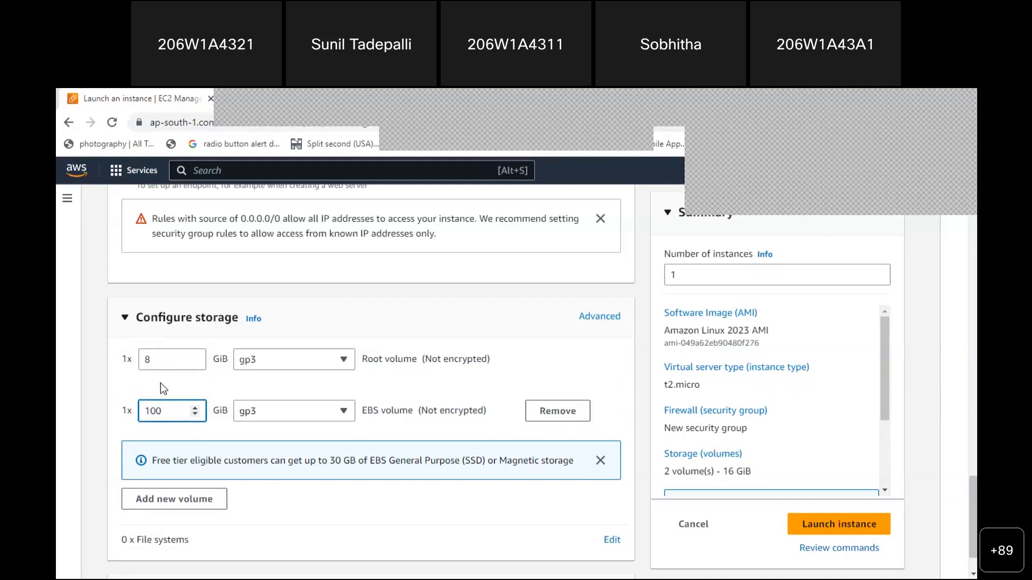
click(548, 413)
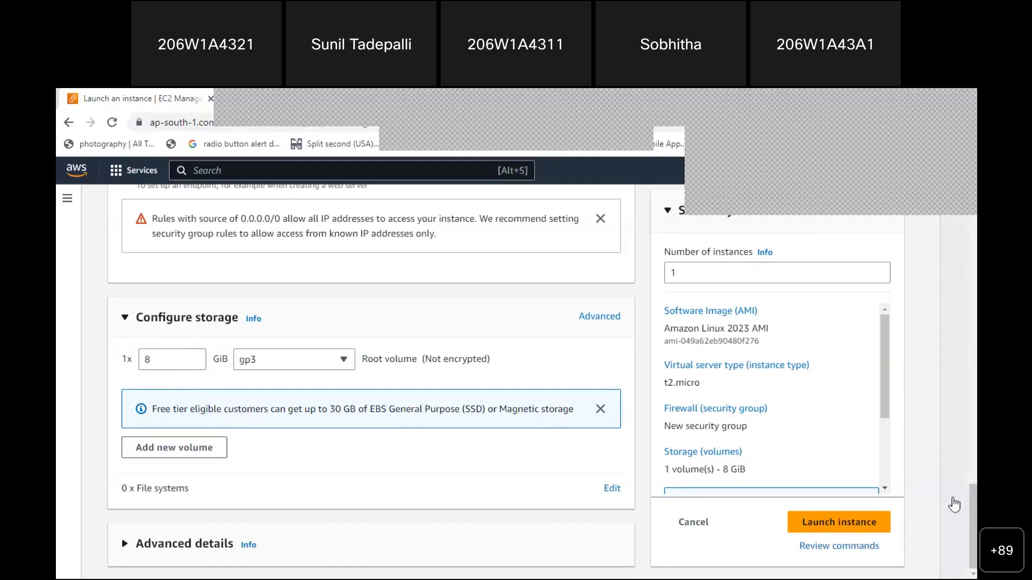
scroll(955, 504, up, 5)
scroll(955, 504, down, 4)
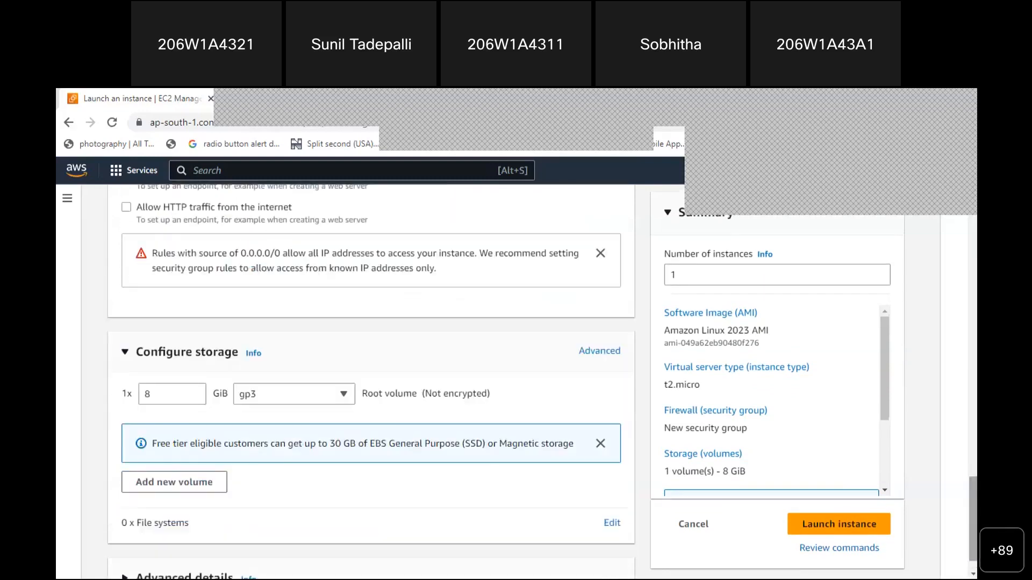
Add the note 'configure Storage -- 8 Gb with gp3' in Notepad, then return to the launch page
key(alt+Tab)
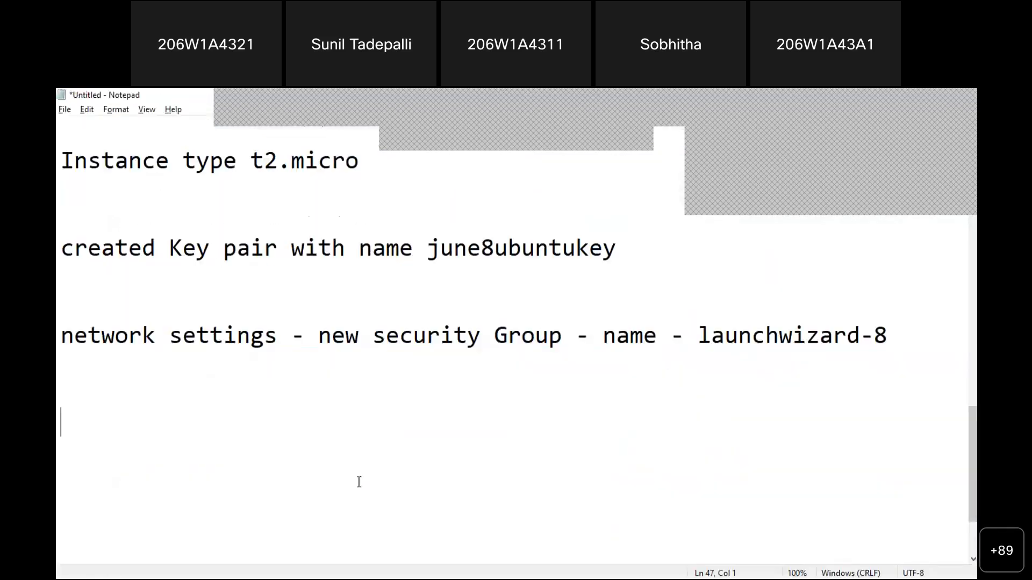
text(configur)
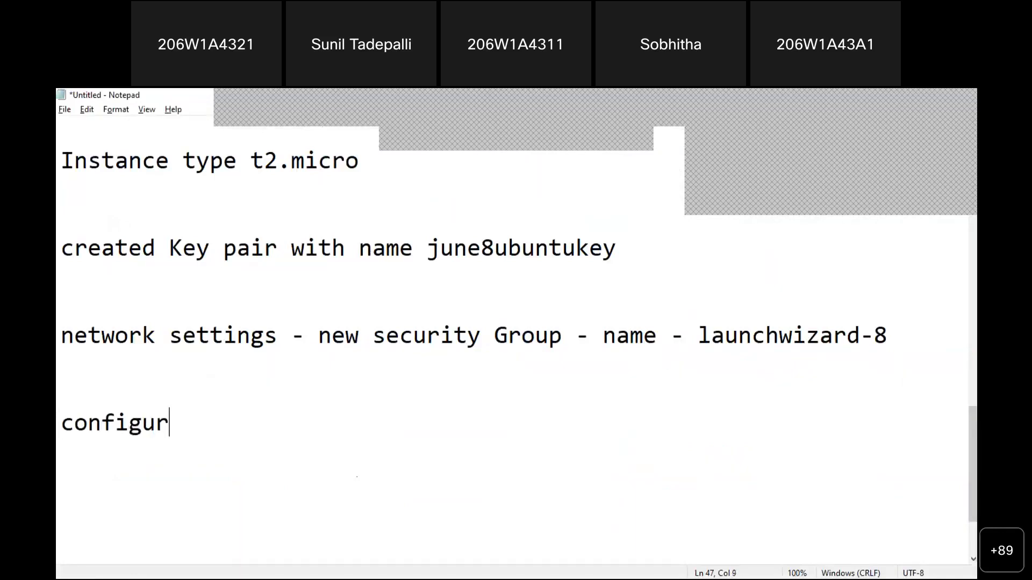
text(e Storage )
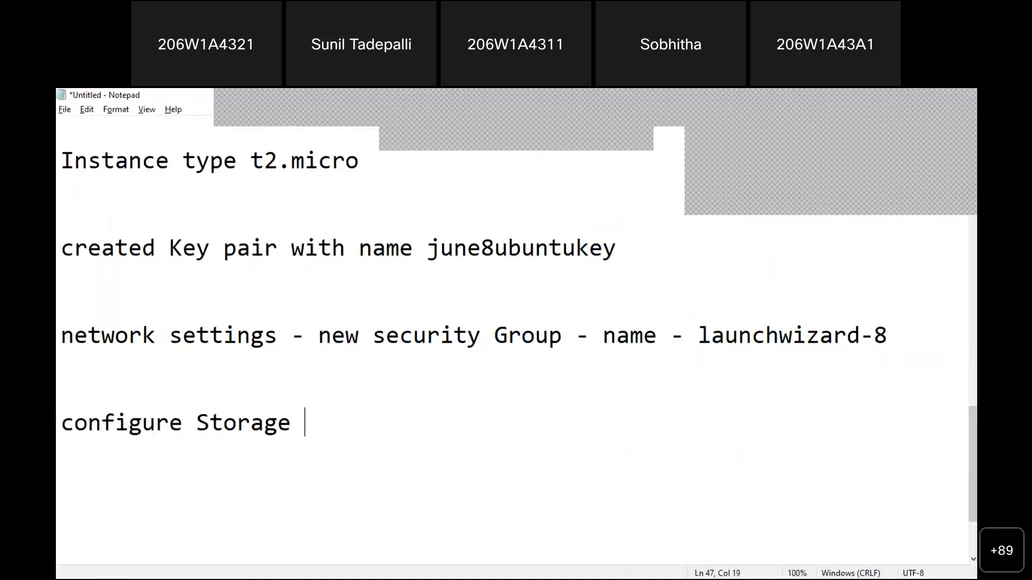
text(-- 8 Gb )
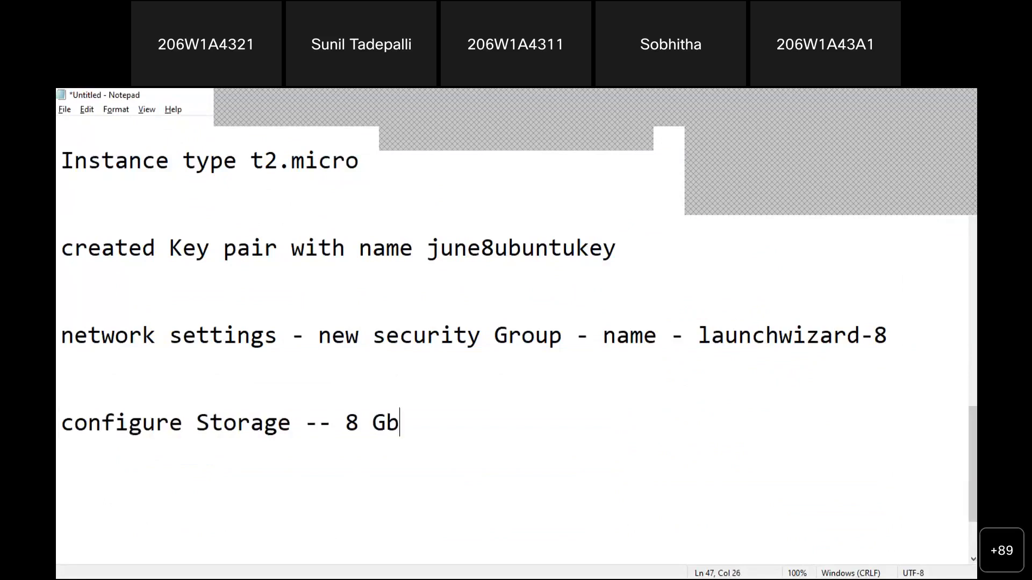
text(with)
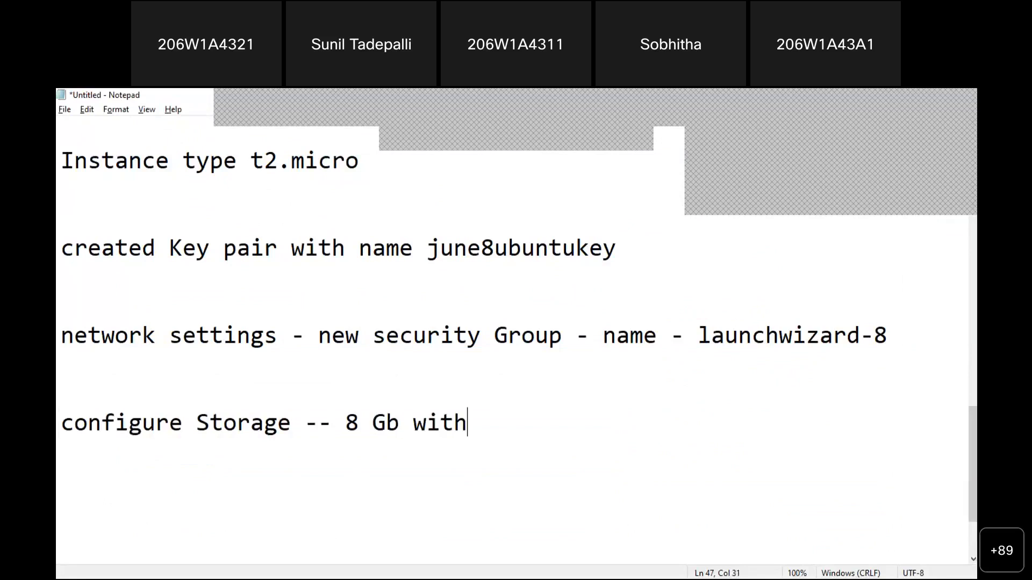
text(gp3)
key(Left)
key(Left)
key(Left)
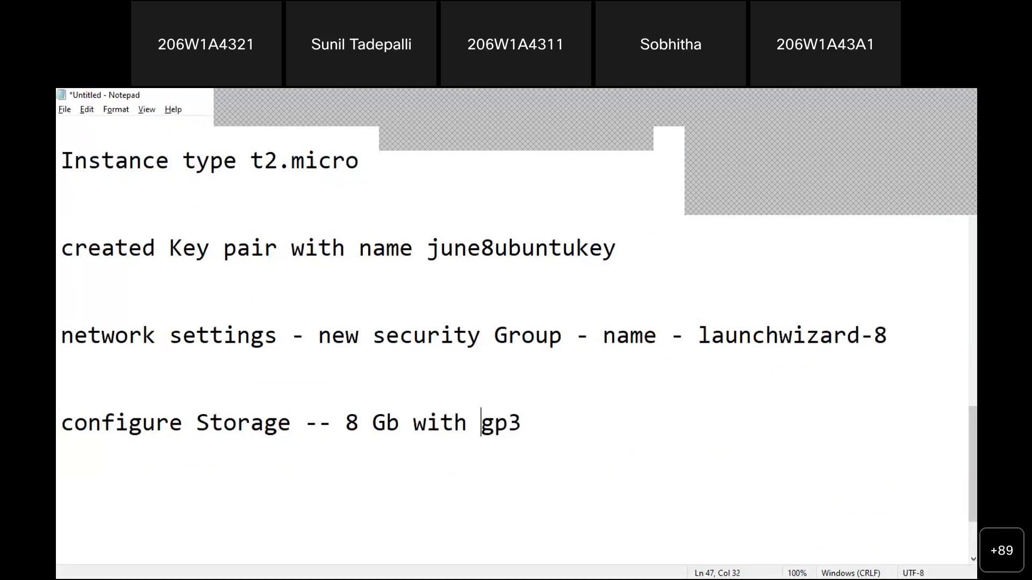
key(alt+Tab)
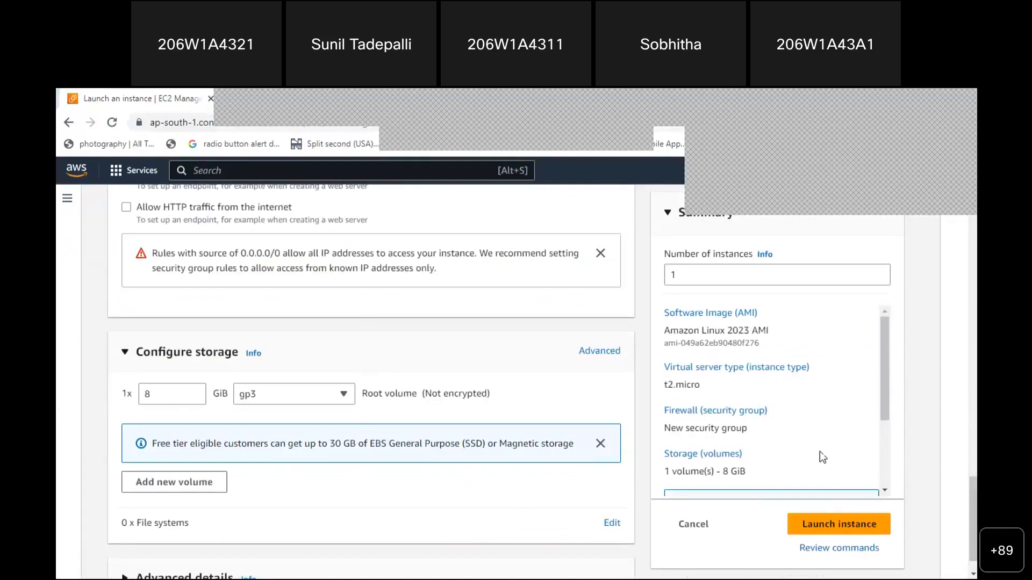
Change the Number of instances value from 1 to 1000, then trim it to 100 and 10
drag(972, 494, 962, 215)
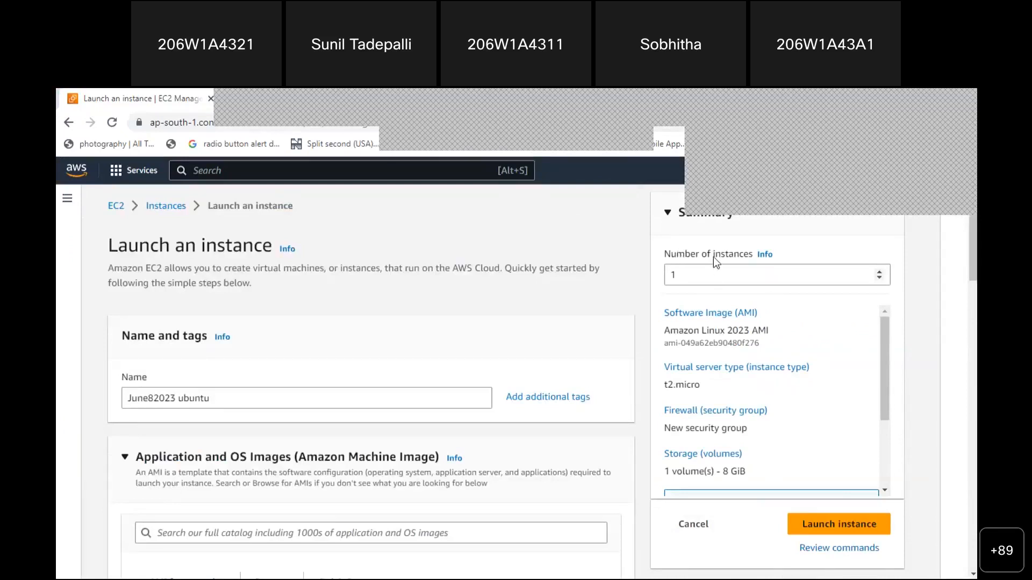
click(683, 275)
drag(683, 275, 663, 279)
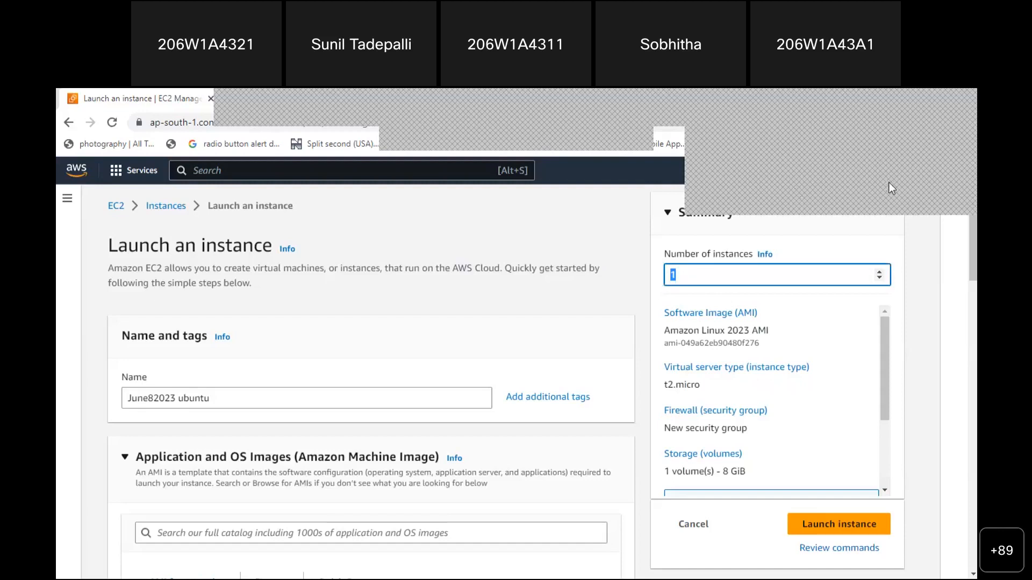
click(888, 183)
click(680, 275)
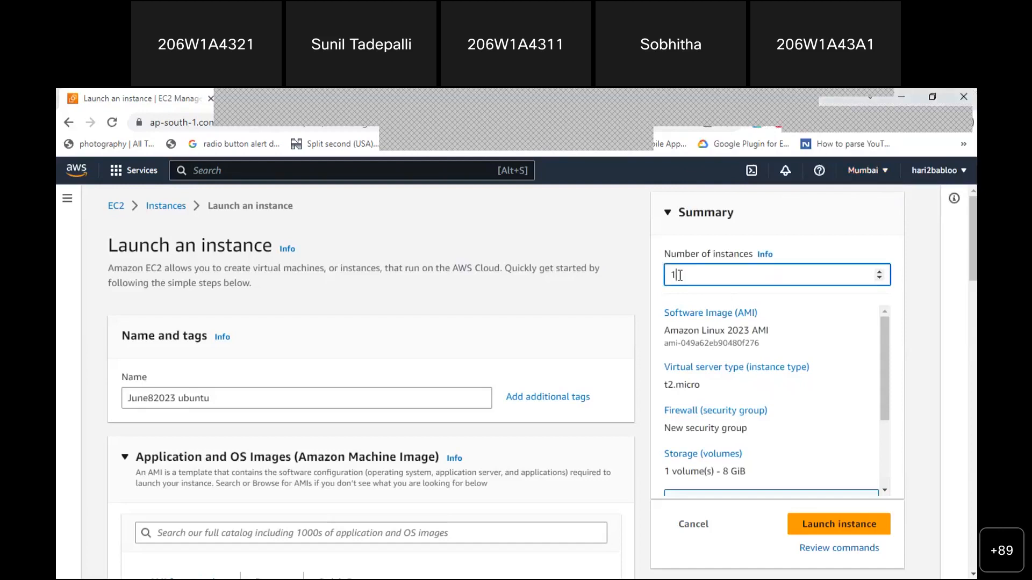
text(000)
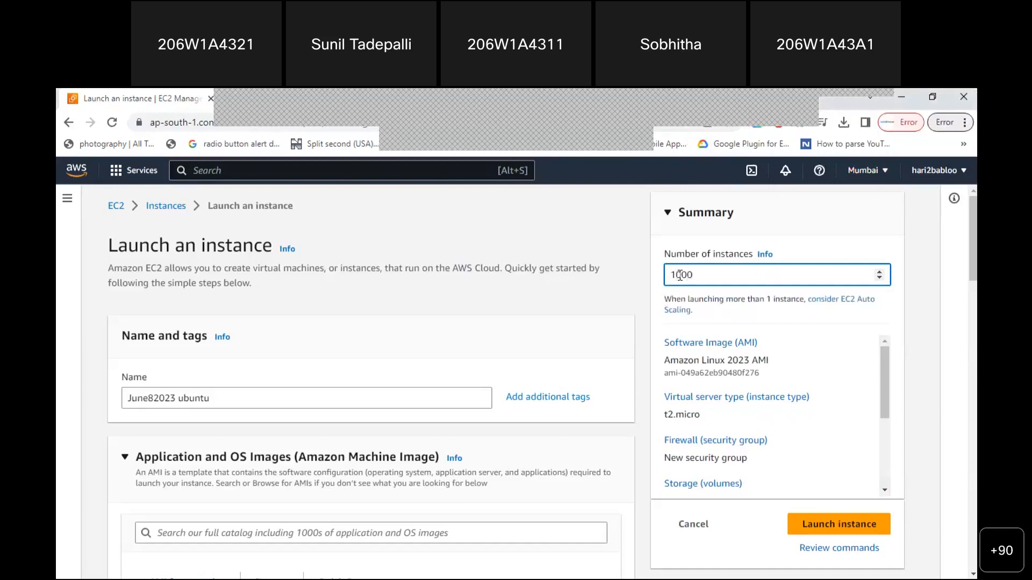
key(BackSpace)
scroll(726, 328, down, 5)
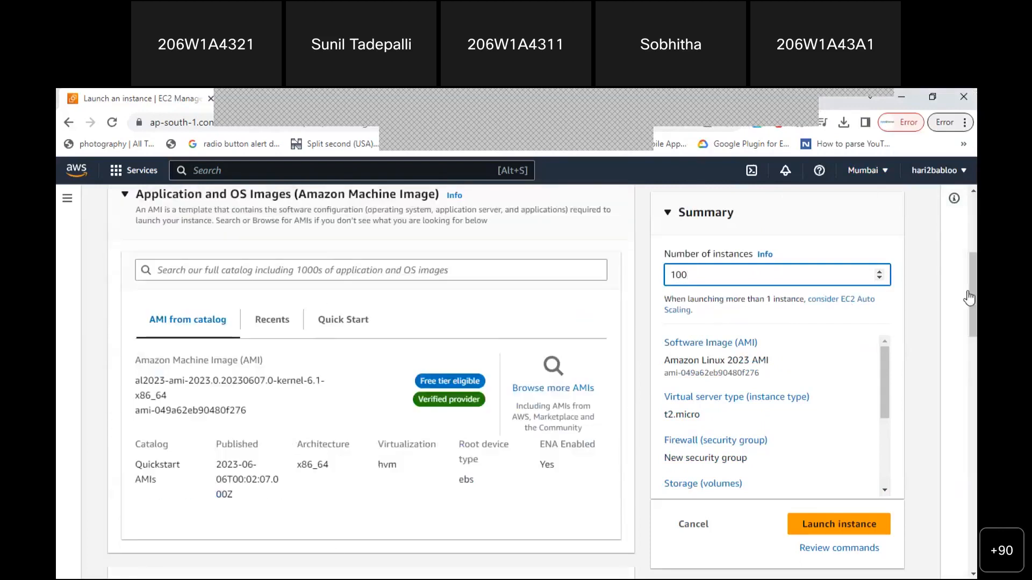
scroll(371, 376, down, 12)
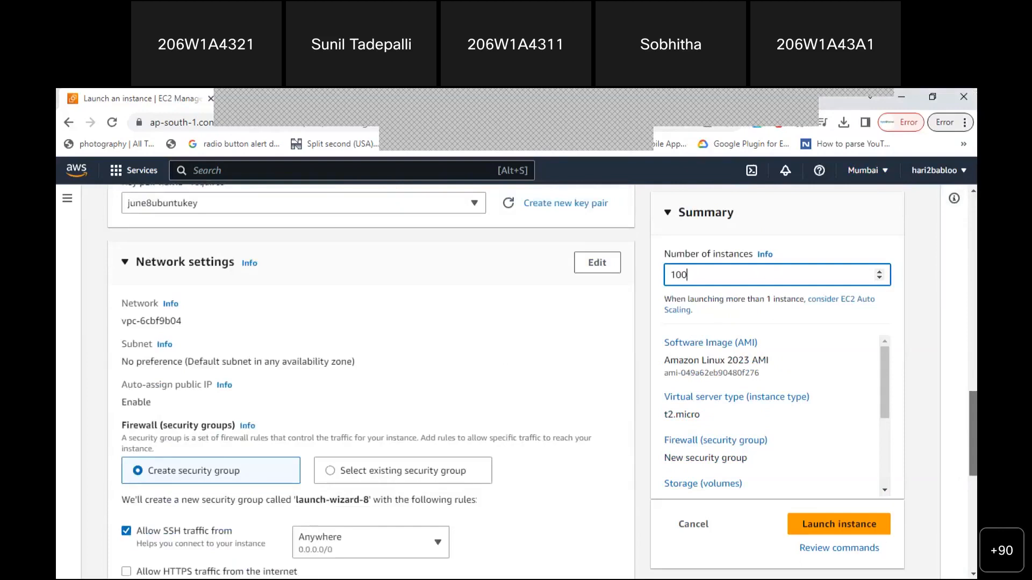
scroll(954, 246, up, 15)
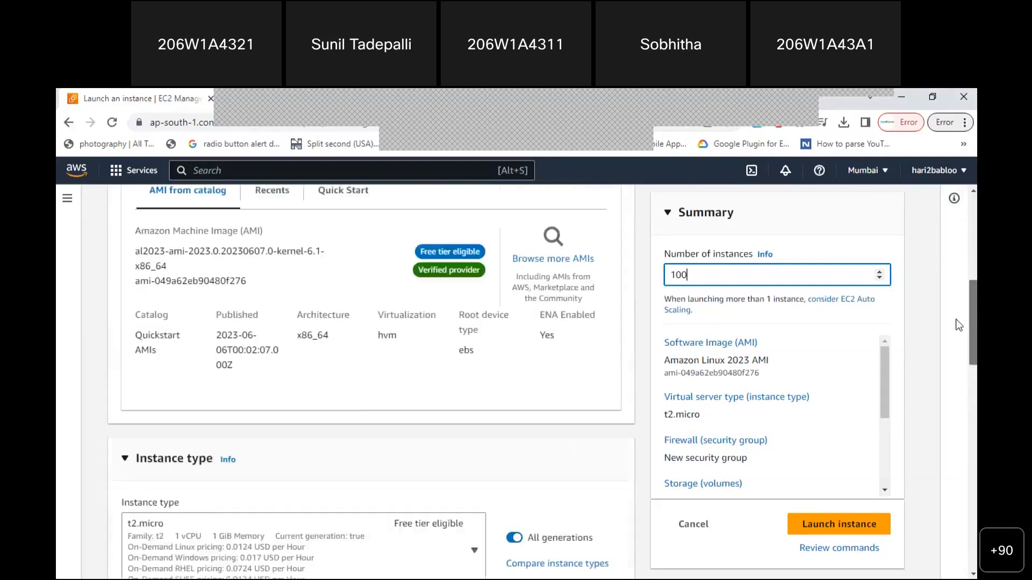
scroll(954, 246, up, 1)
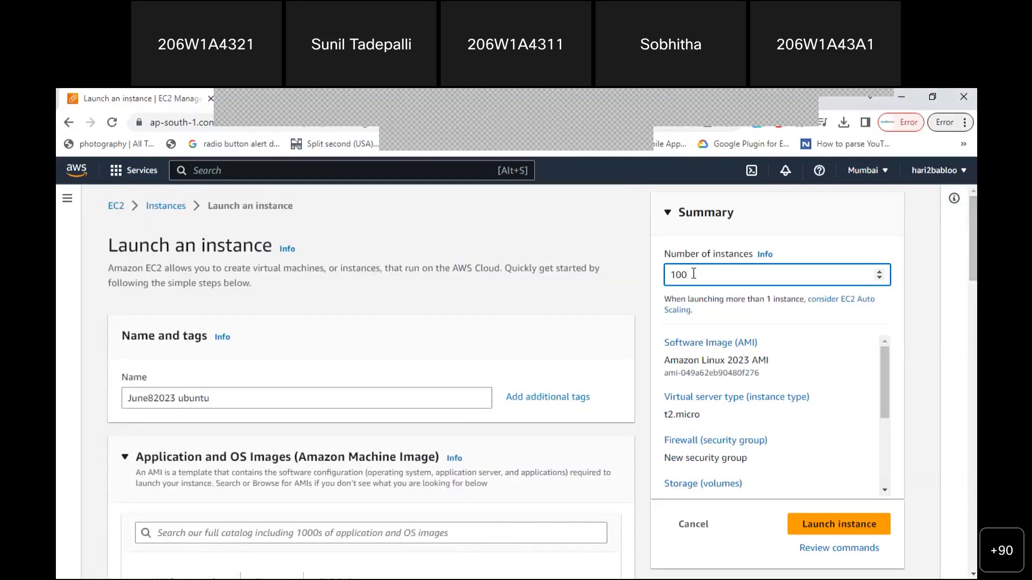
key(BackSpace)
key(BackSpace)
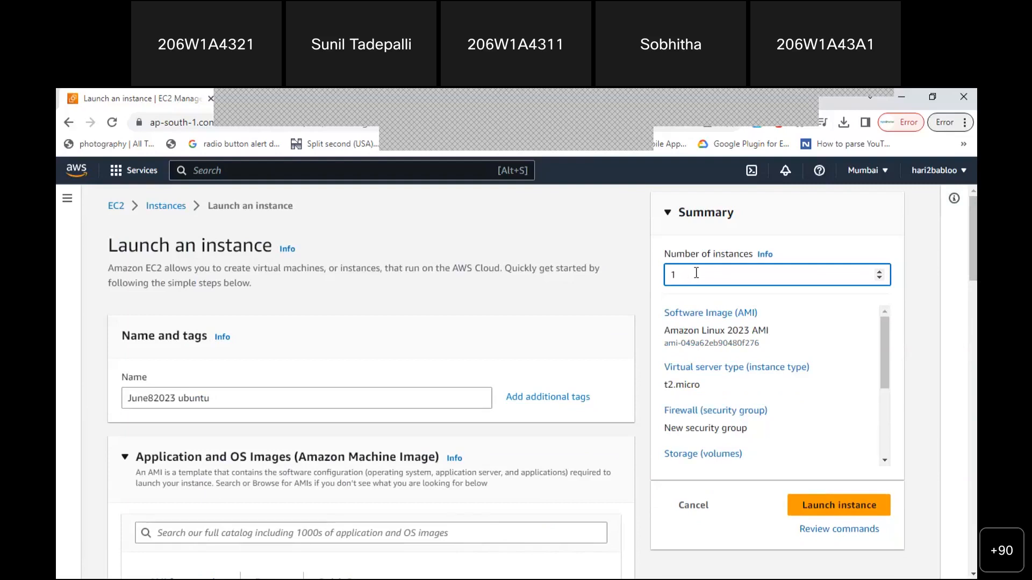
drag(973, 258, 975, 268)
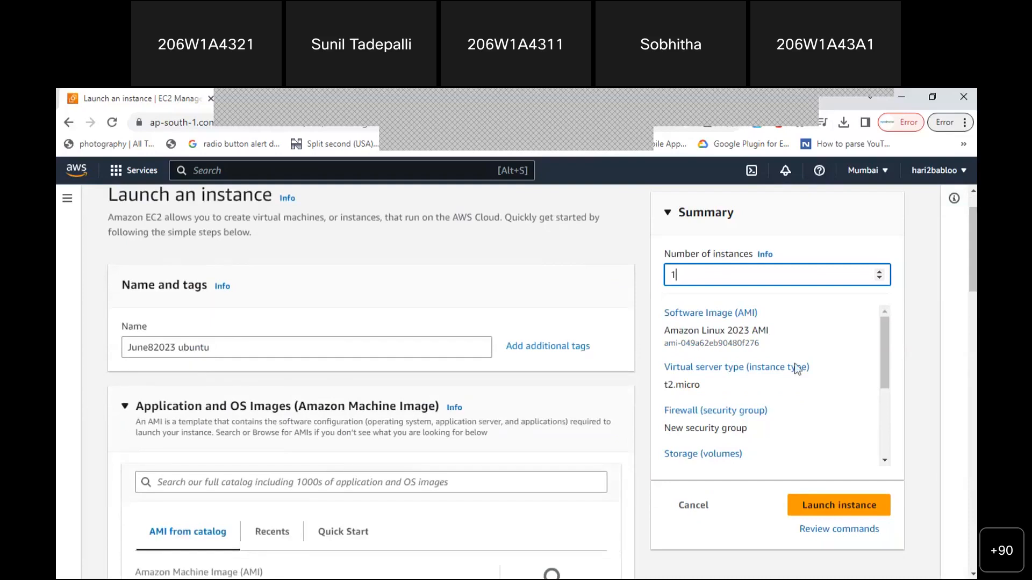
drag(665, 317, 763, 316)
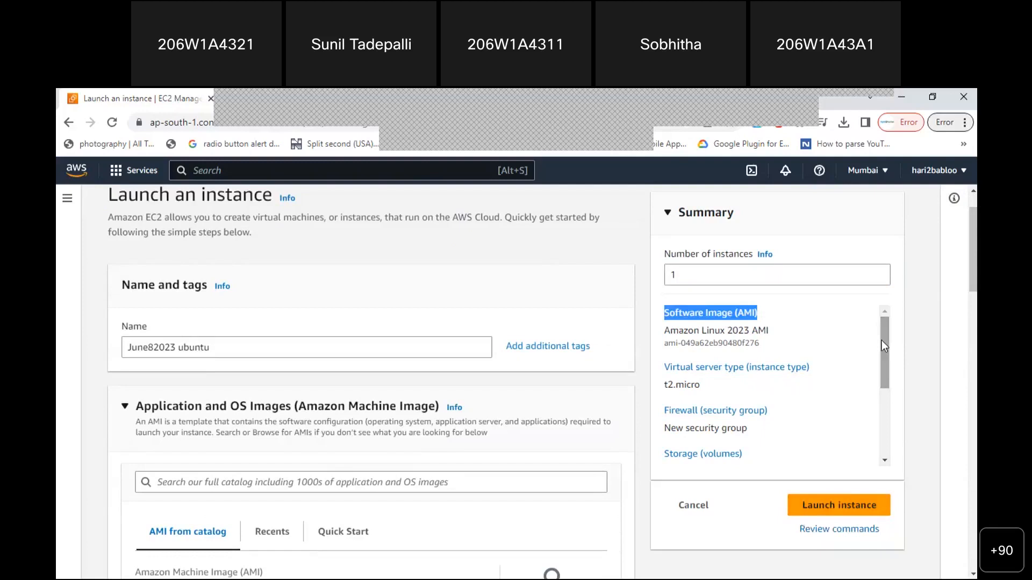
click(694, 273)
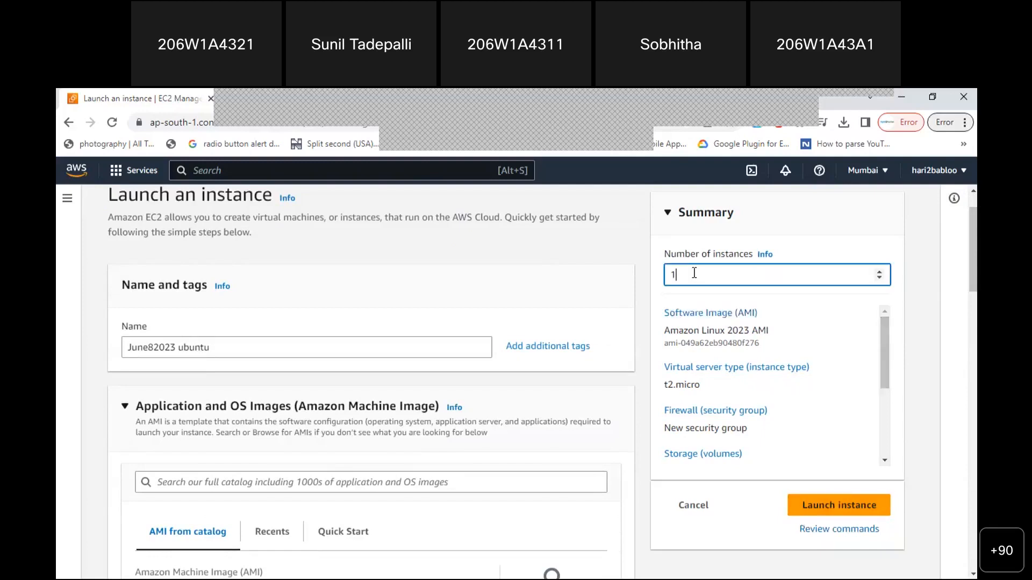
drag(665, 330, 755, 342)
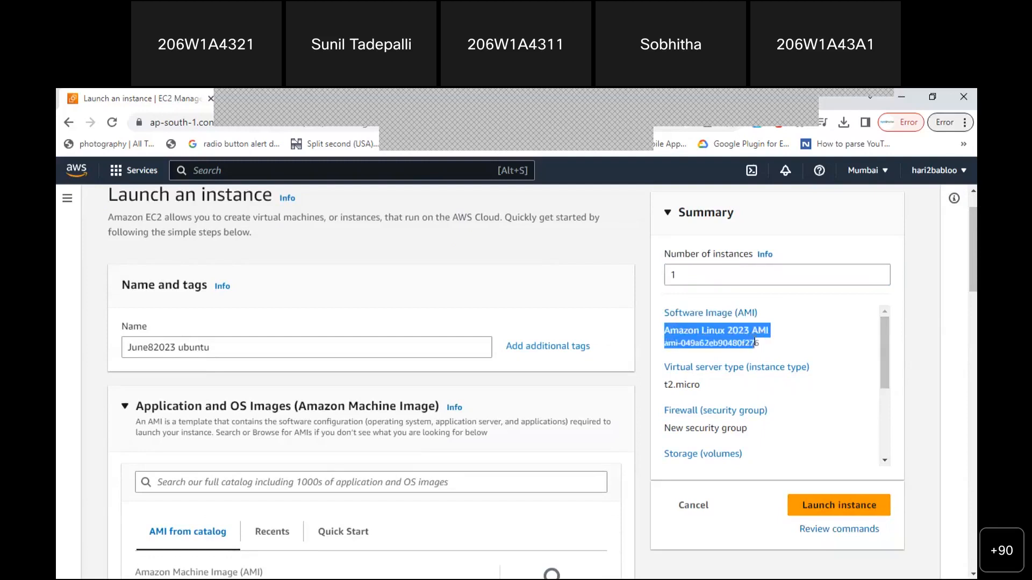
drag(887, 356, 888, 365)
drag(663, 362, 690, 360)
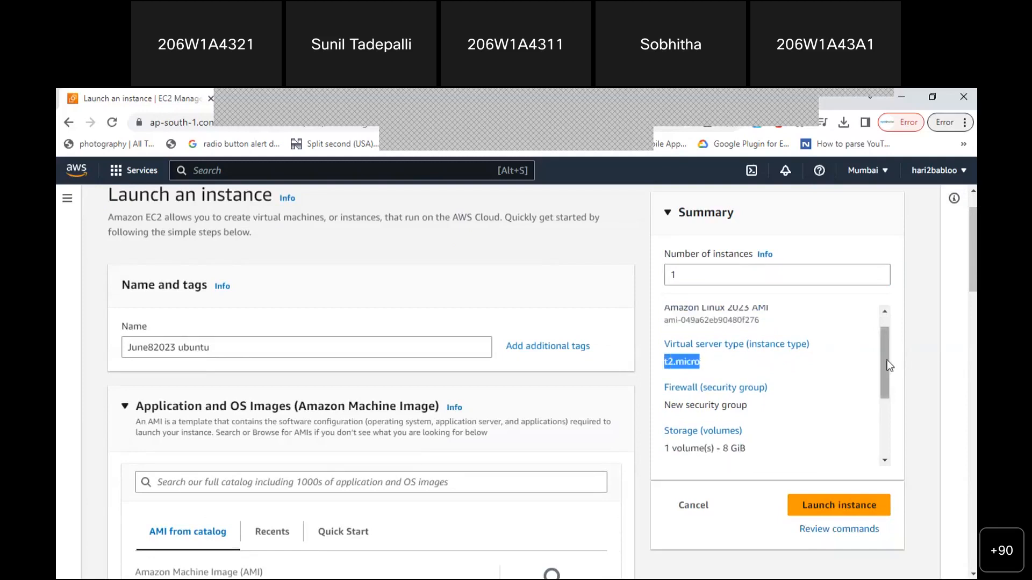
drag(887, 360, 887, 379)
drag(662, 366, 747, 364)
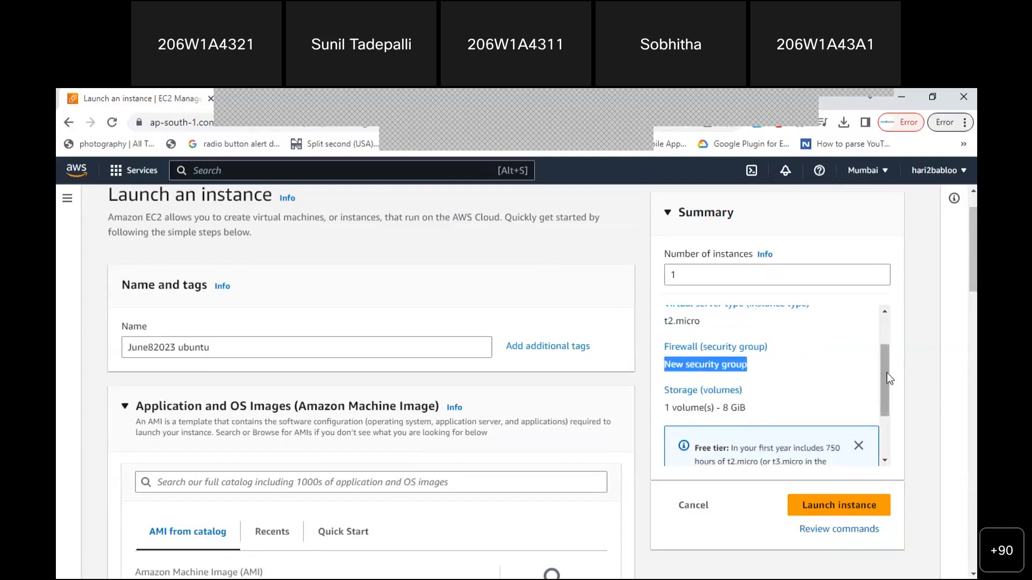
scroll(883, 373, down, 1)
drag(664, 360, 747, 359)
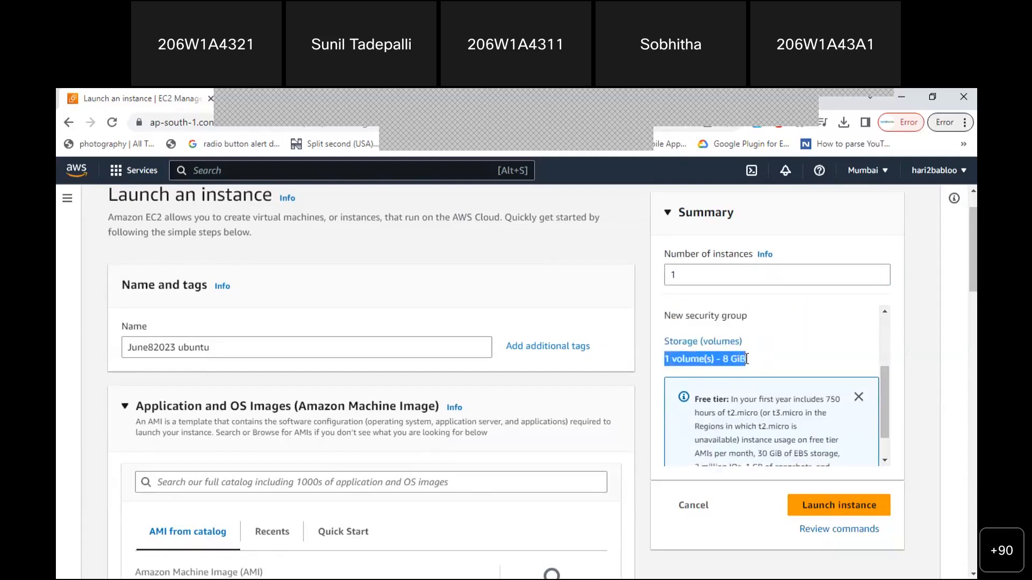
click(668, 362)
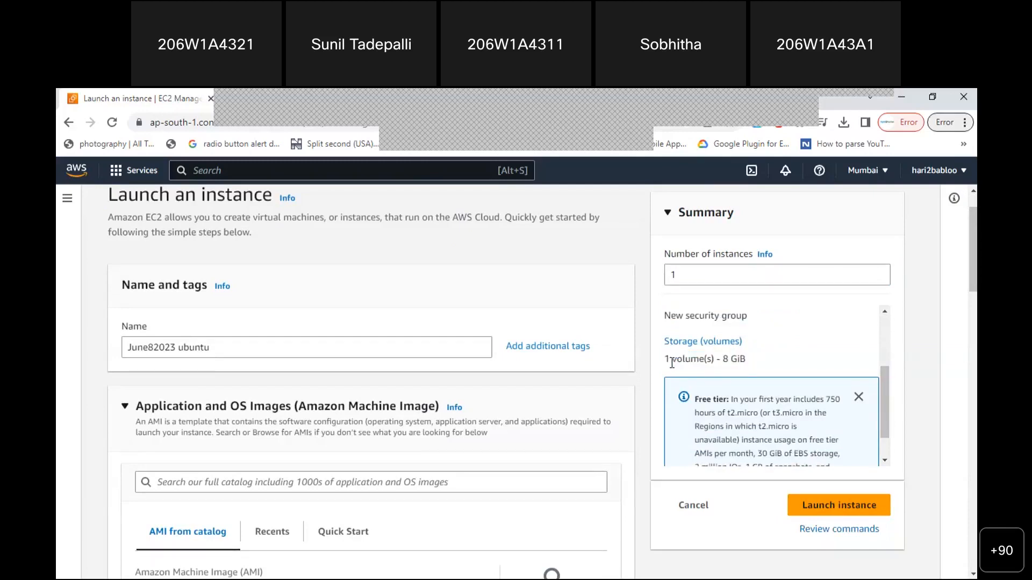
drag(666, 361, 674, 360)
click(725, 359)
drag(885, 376, 885, 396)
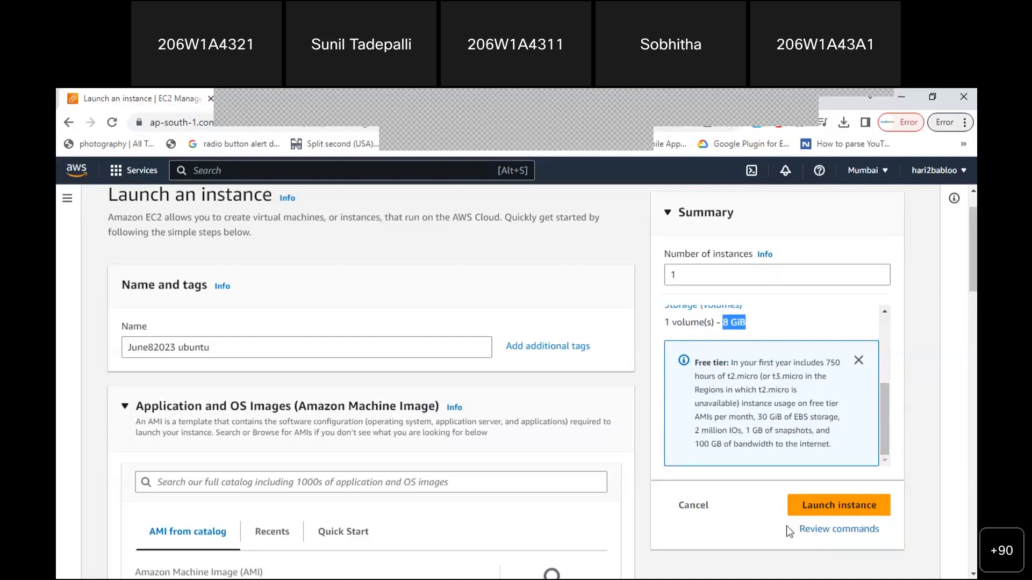
Launch the instance, check the success message and expanded launch log, then return to the EC2 Dashboard
click(827, 511)
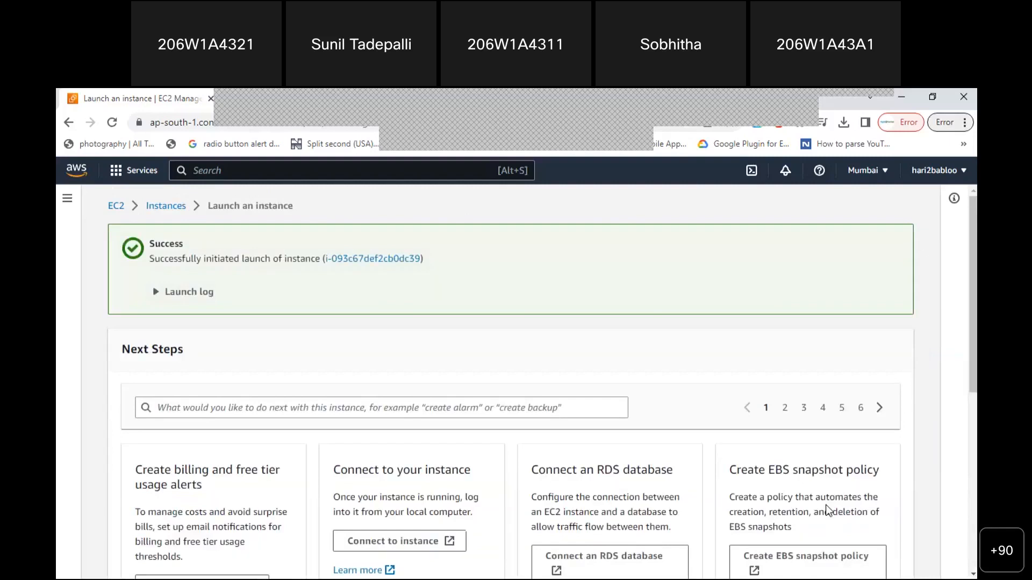
drag(147, 260, 323, 265)
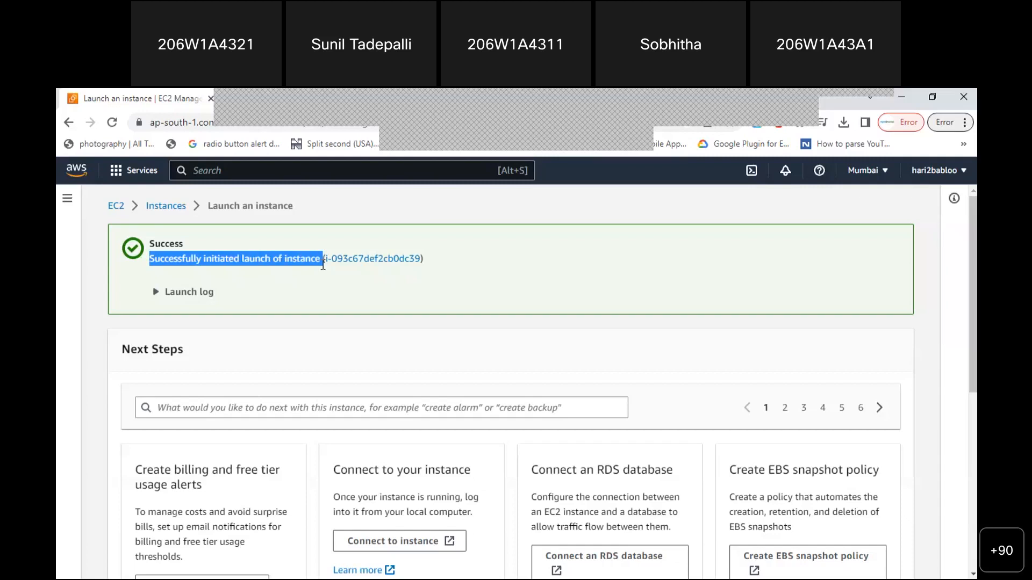
click(335, 292)
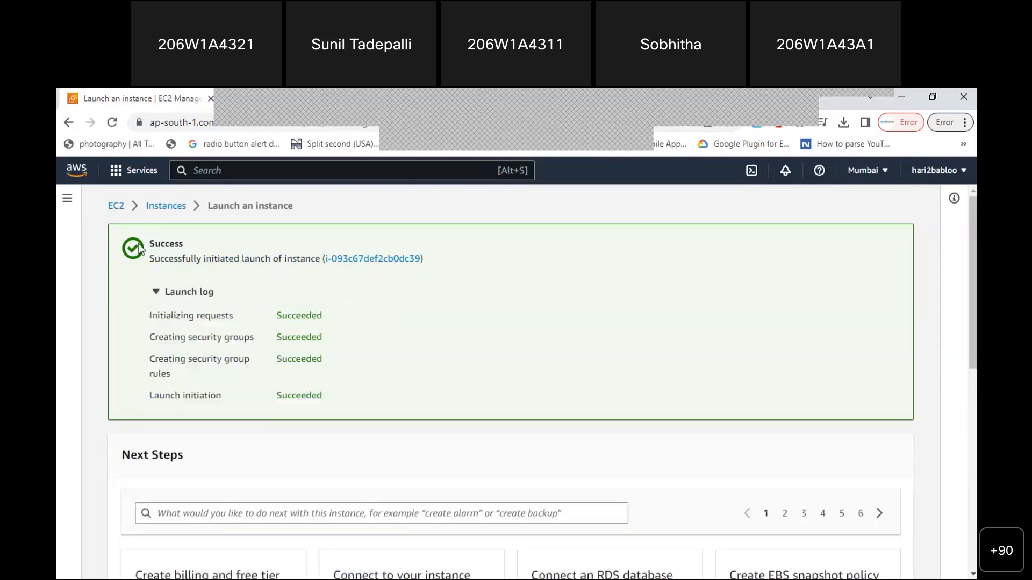
click(117, 208)
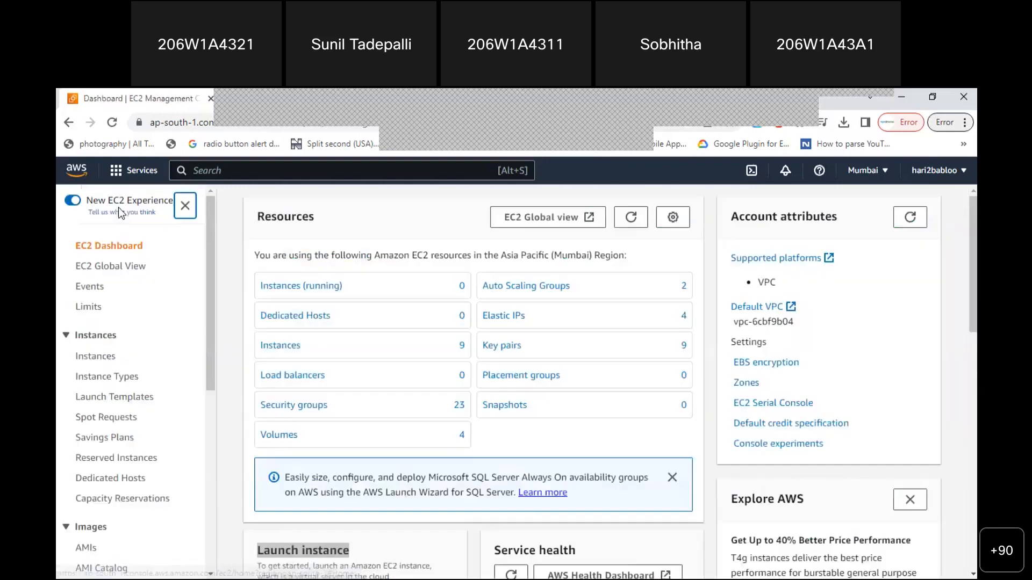
List all instances with the running-state filter removed and open the June82023 ubuntu instance summary
click(301, 288)
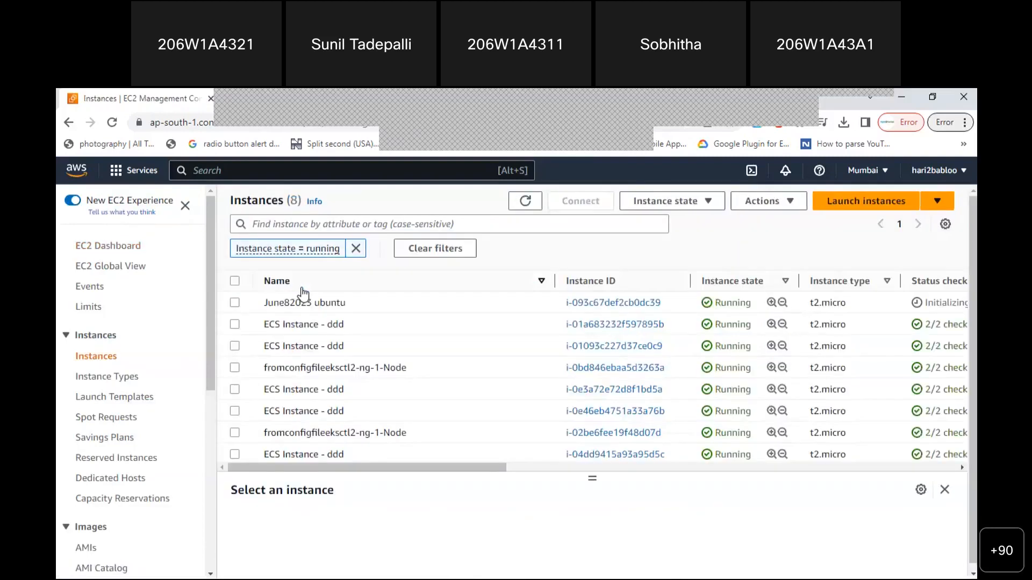
click(356, 248)
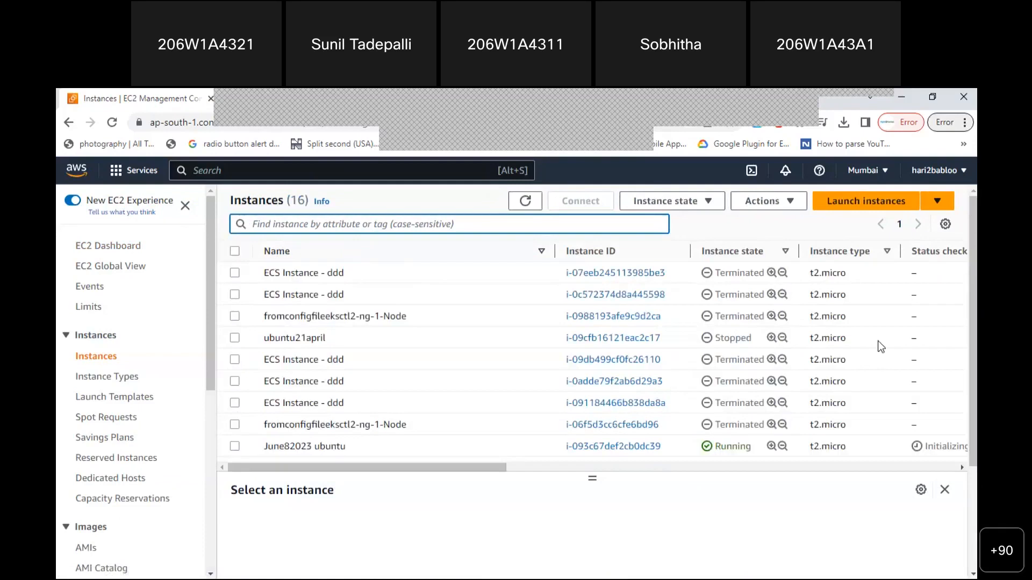
scroll(972, 349, down, 2)
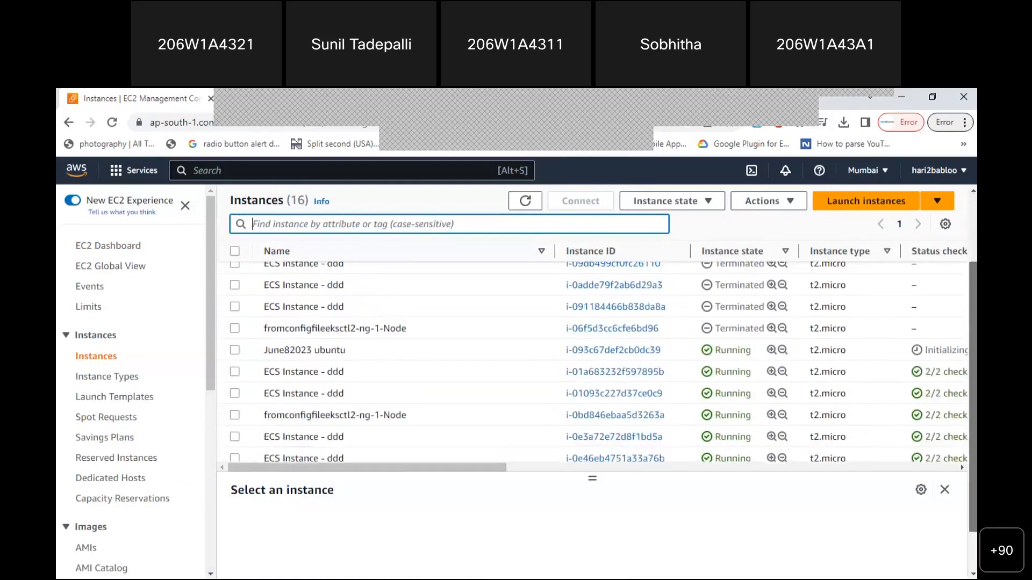
scroll(591, 360, down, 1)
scroll(253, 382, up, 2)
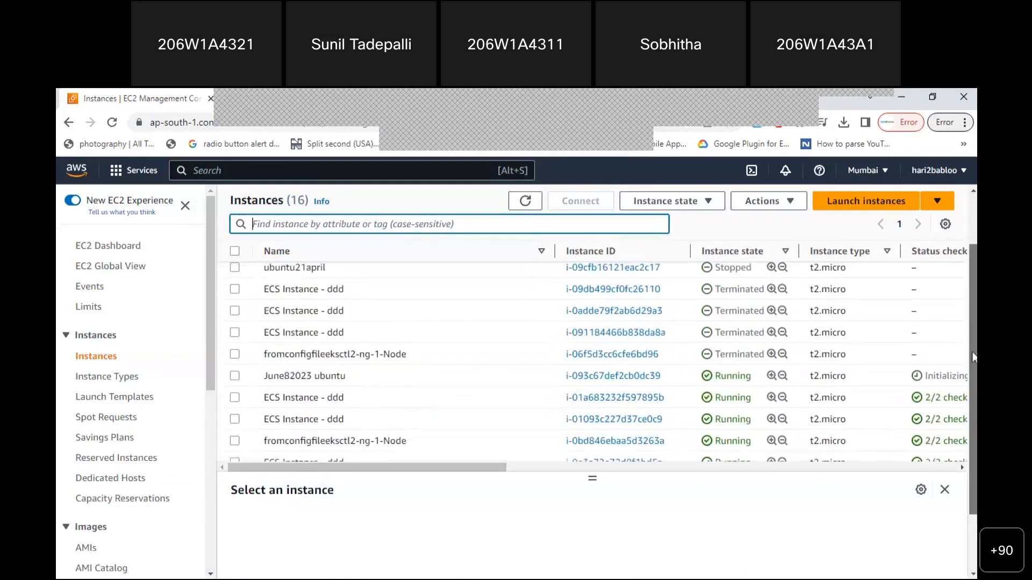
drag(263, 380, 359, 384)
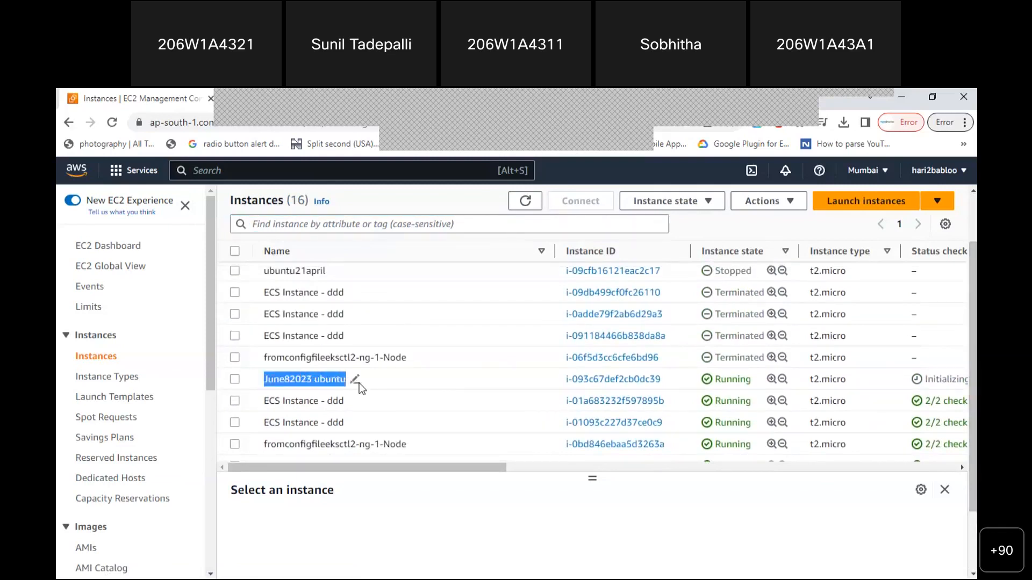
click(542, 389)
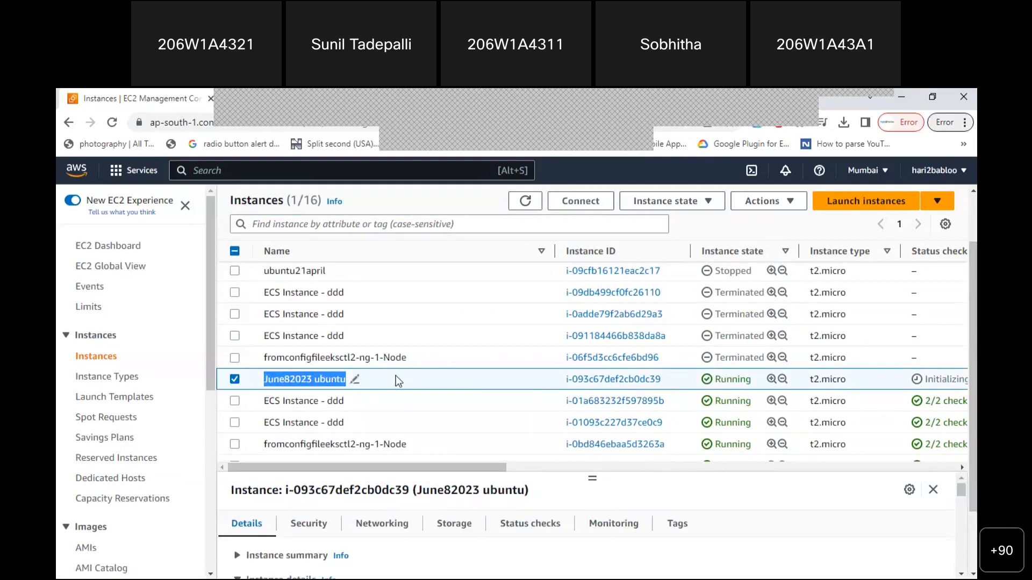
click(237, 378)
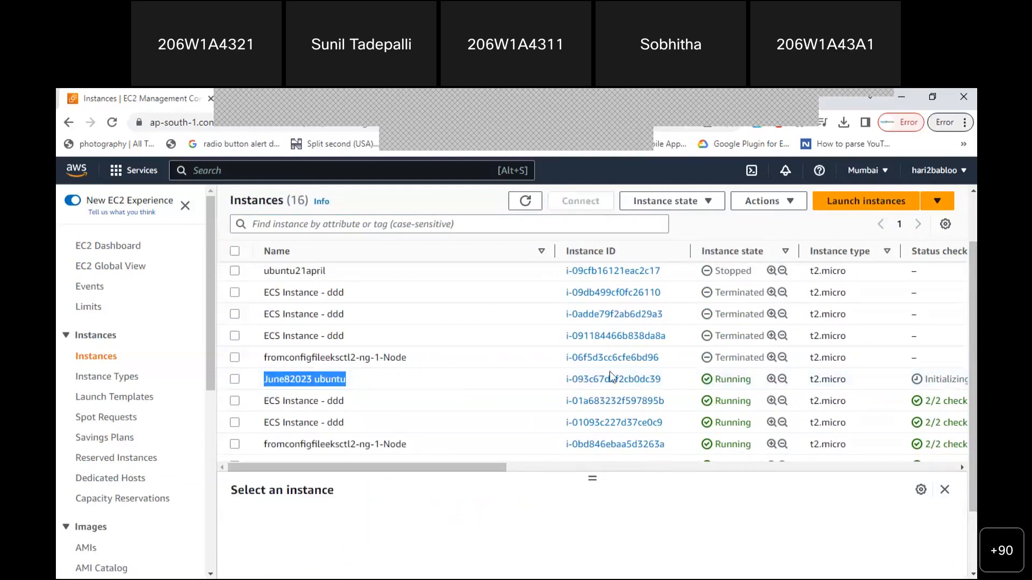
click(597, 382)
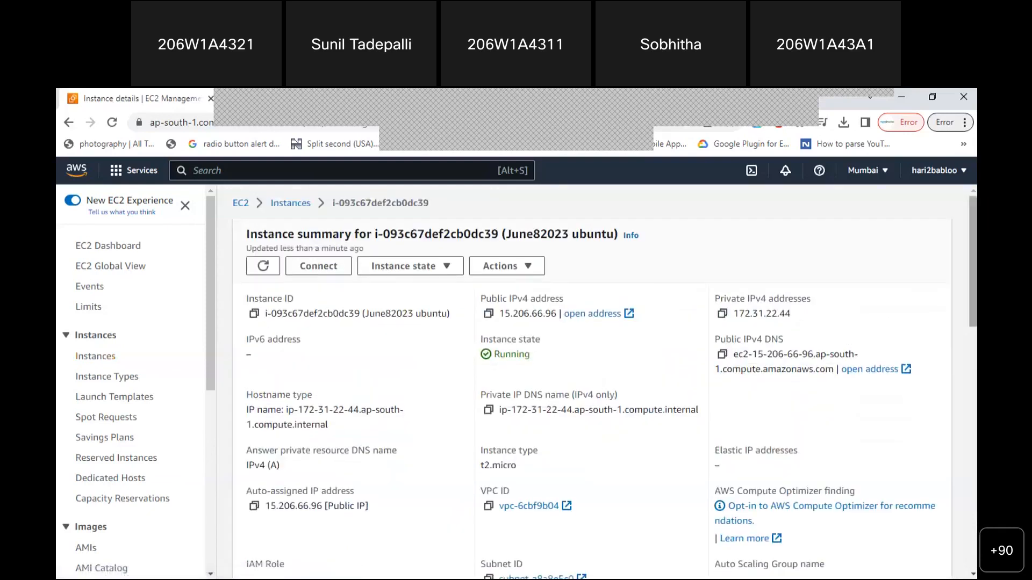
scroll(595, 381, down, 1)
scroll(605, 382, down, 8)
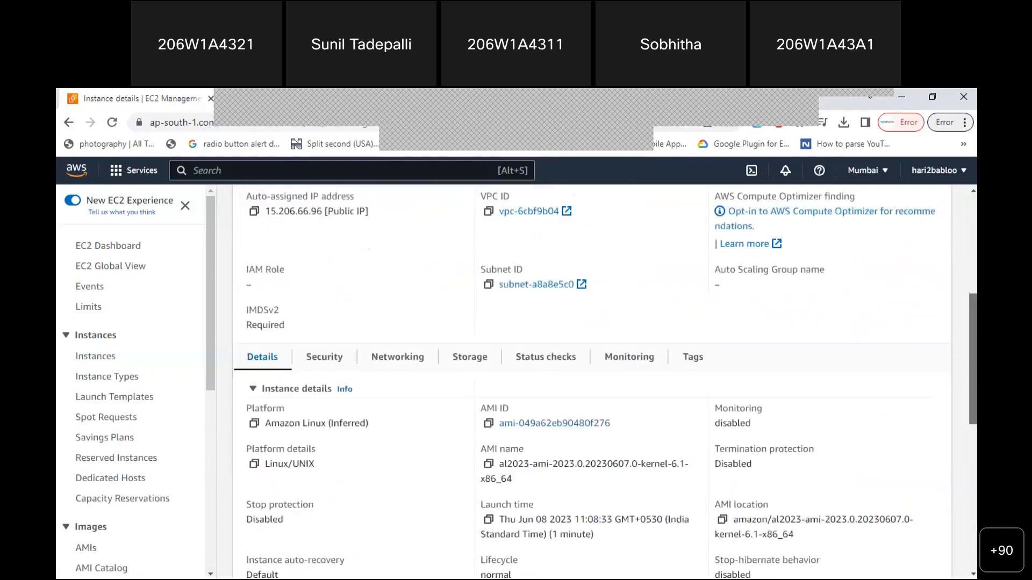
scroll(605, 382, down, 3)
drag(974, 466, 974, 321)
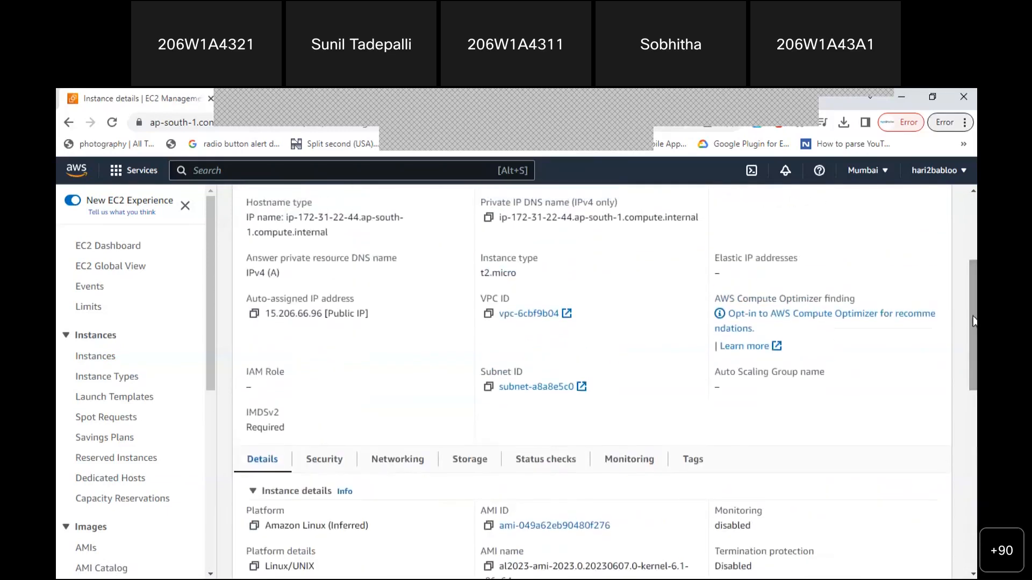
click(321, 467)
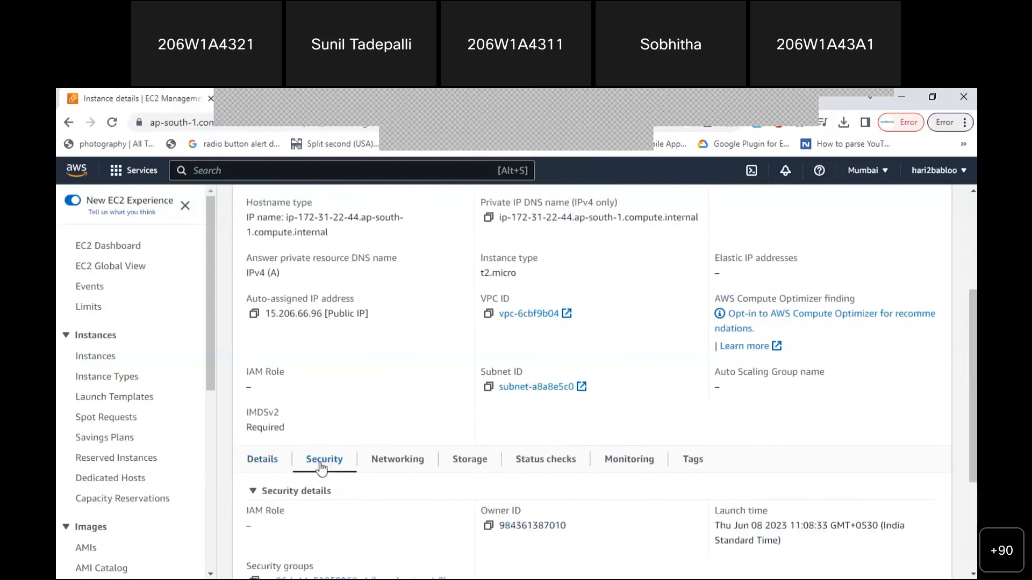
click(391, 468)
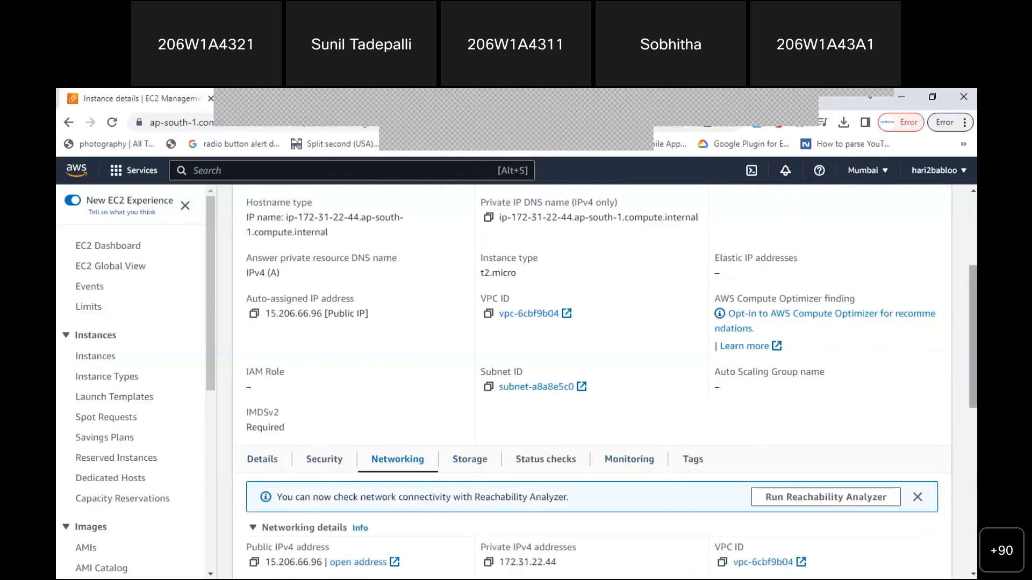
scroll(892, 340, down, 2)
scroll(645, 375, down, 1)
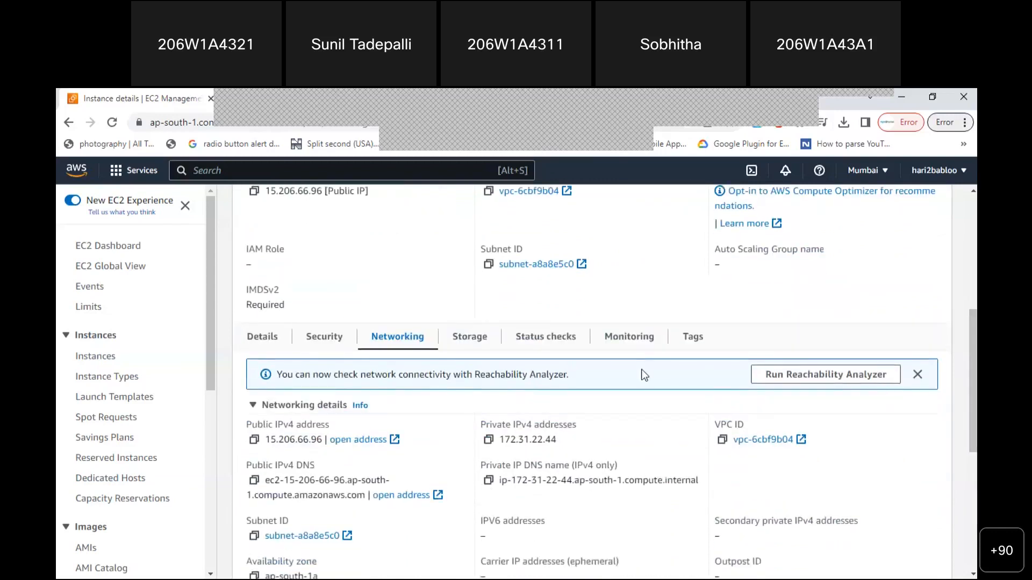
click(533, 340)
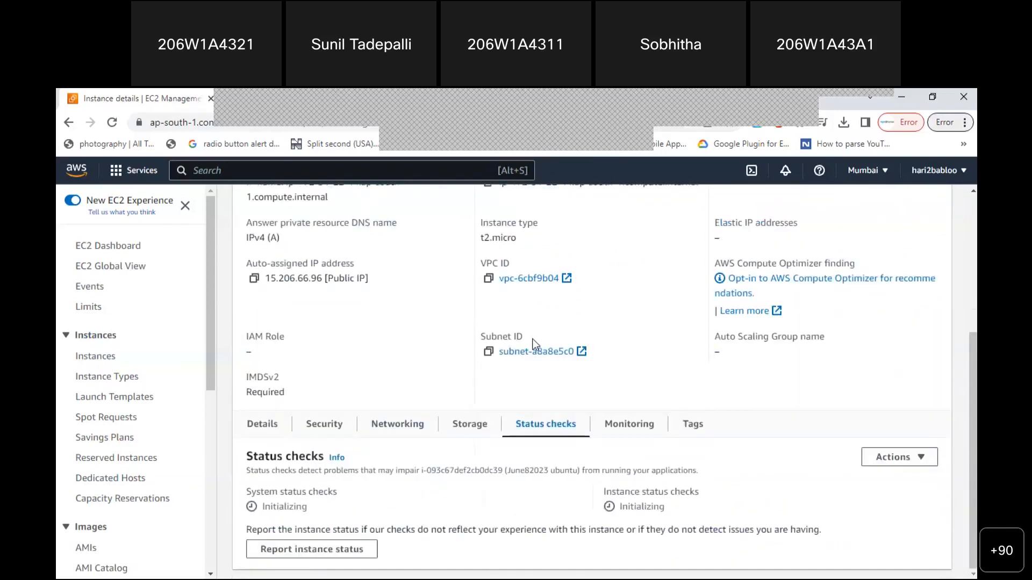
click(618, 426)
scroll(618, 430, down, 2)
drag(972, 377, 973, 386)
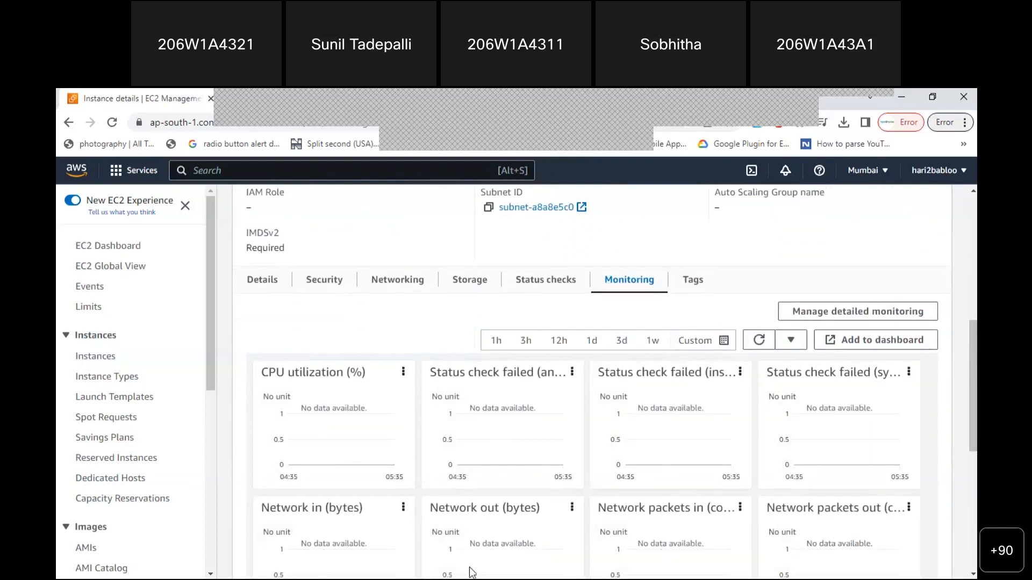
drag(972, 389, 969, 278)
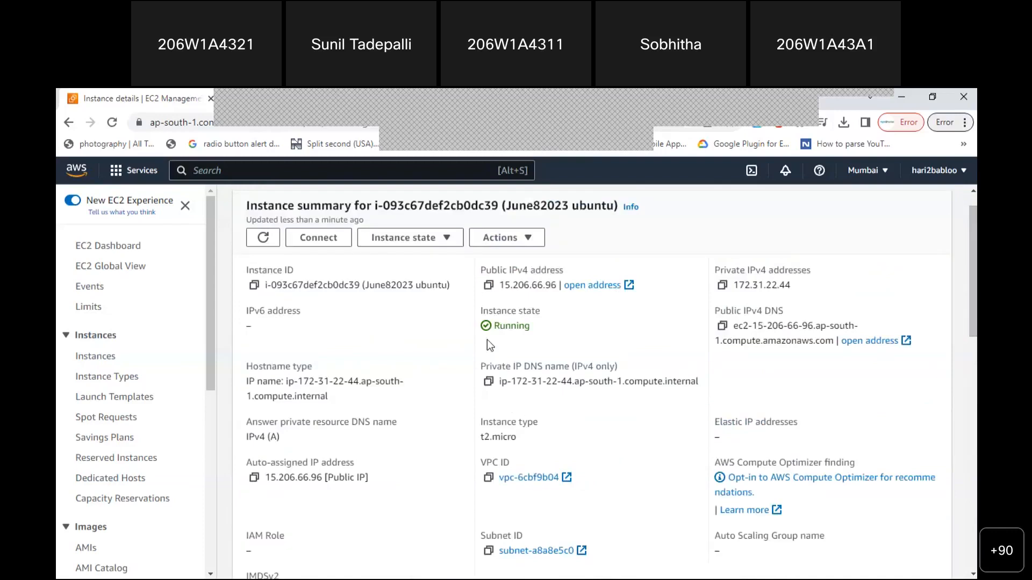
drag(492, 325, 529, 325)
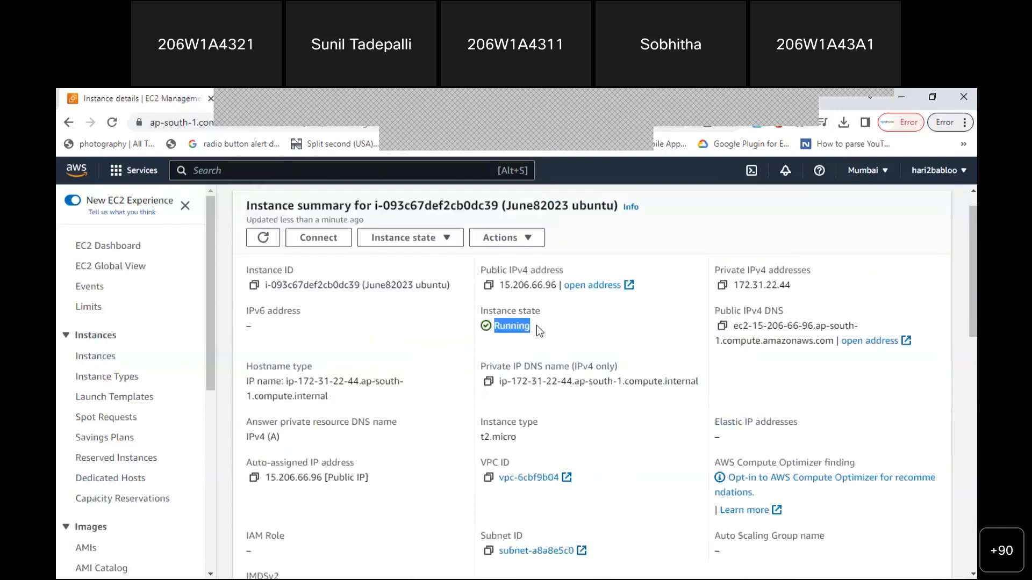